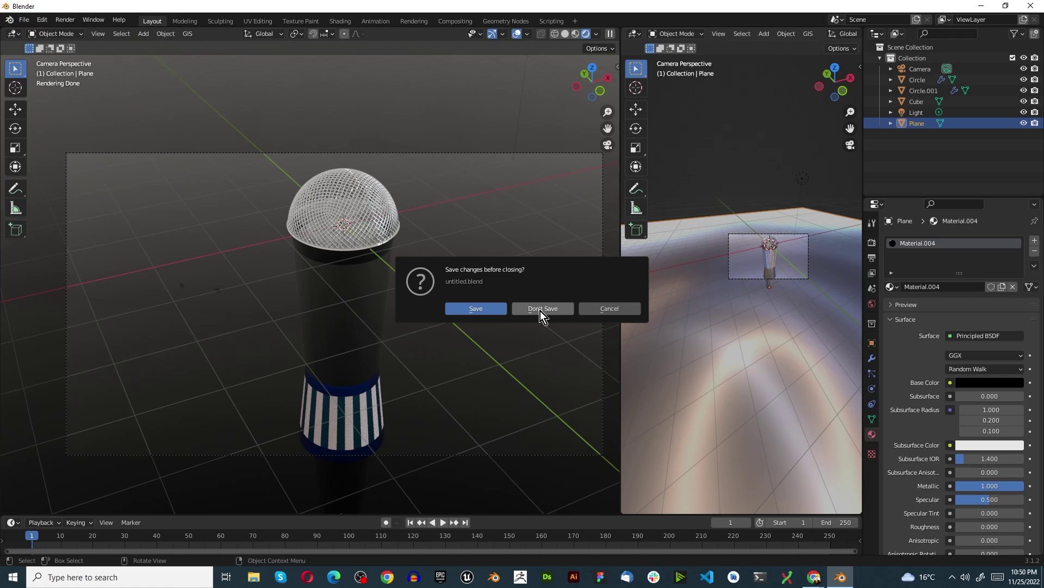
Discard the unsaved changes to the microphone scene and start a new default scene containing the cube
left_click(542, 309)
scroll(531, 302, "down", 3)
scroll(499, 324, "up", 3)
middle_click_drag(481, 322, 425, 311)
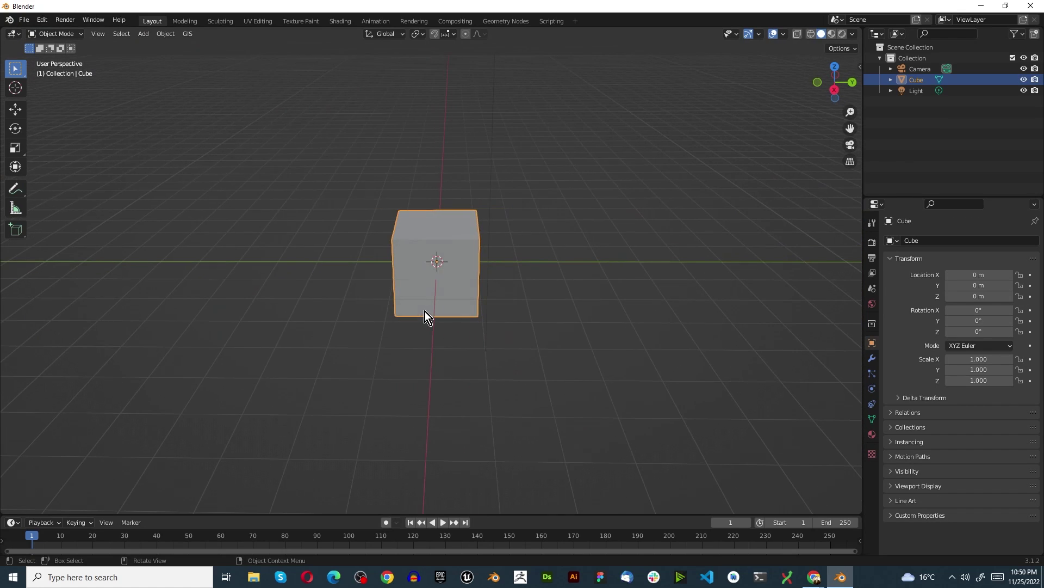
scroll(430, 231, "up", 3)
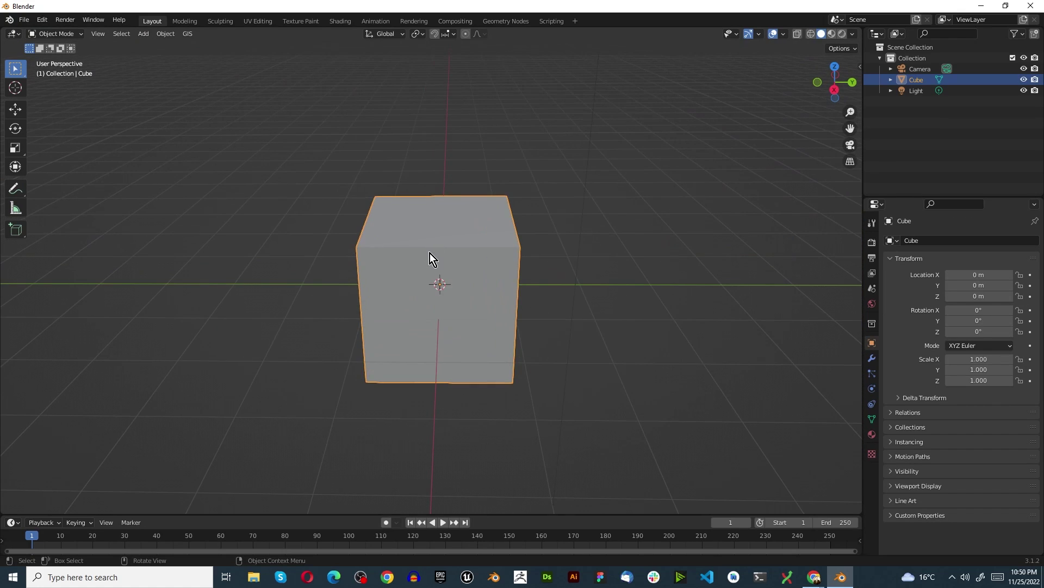
Add a Subdivision Surface modifier to the cube with both viewport and render levels set to 6
left_click(874, 359)
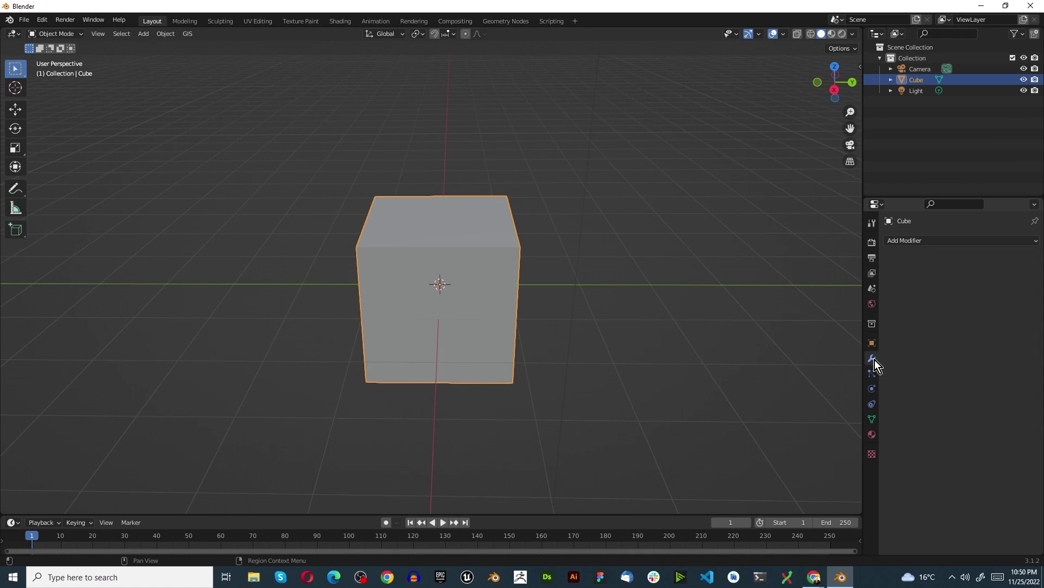
left_click(912, 241)
left_click(830, 438)
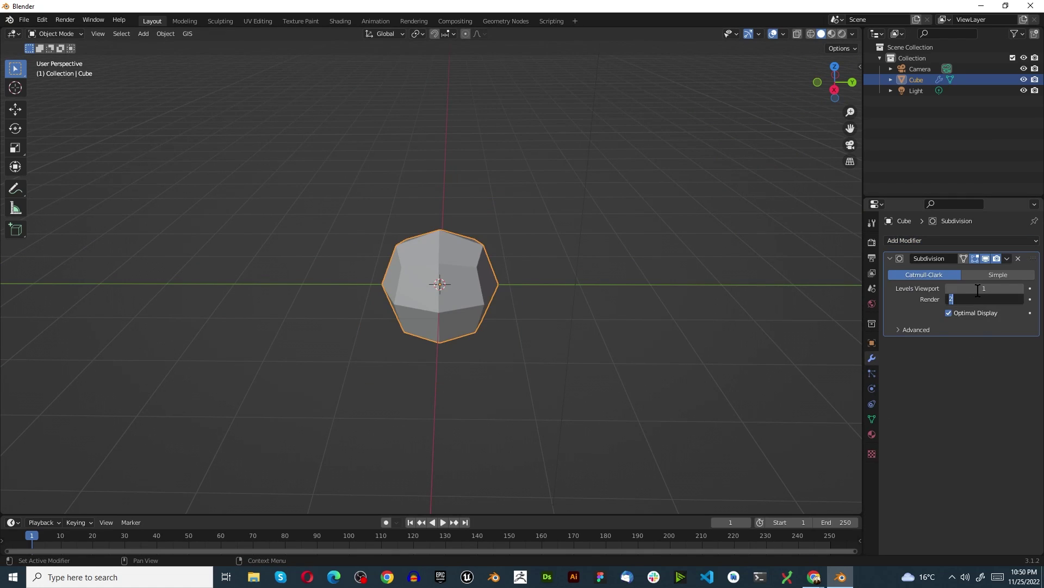
left_click(978, 289)
type("6")
key("Return")
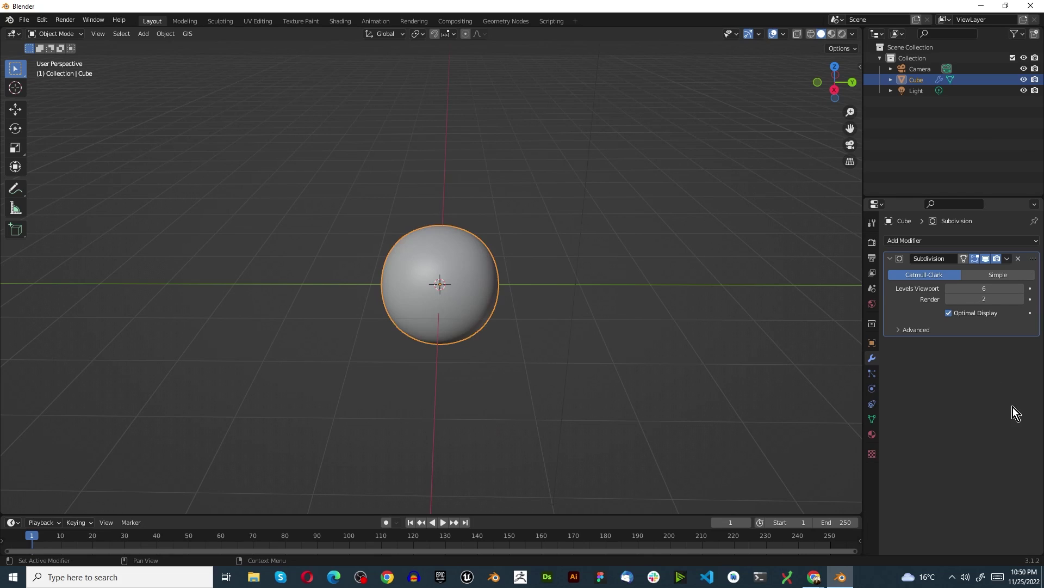
left_click(990, 299)
type("6")
key("Return")
Apply the cube's Subdivision modifier and inspect the resulting dense mesh in Edit Mode
left_click(1006, 259)
left_click(994, 270)
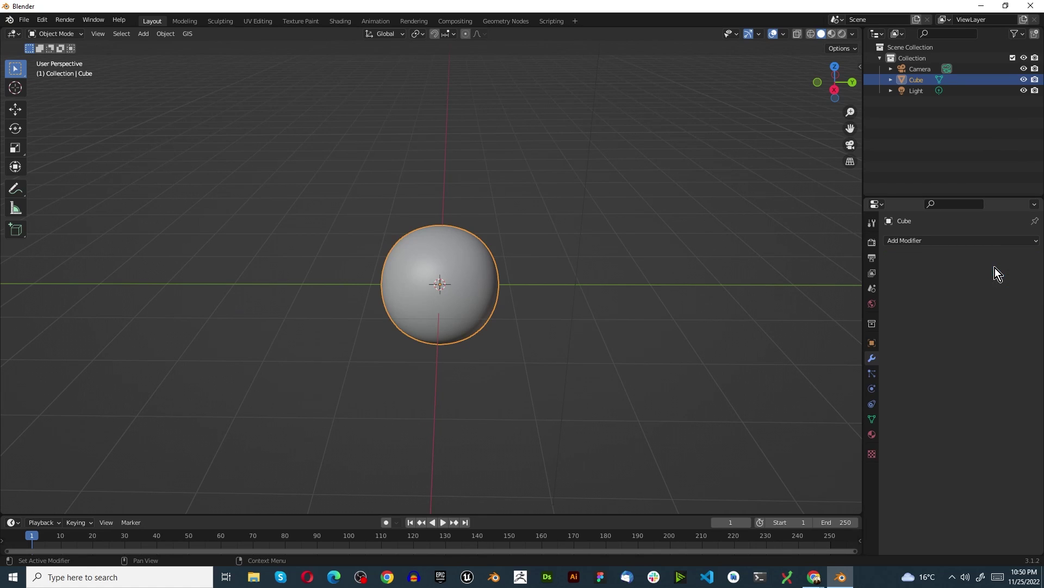
scroll(469, 283, "up", 3)
key("Tab")
scroll(469, 287, "up", 3)
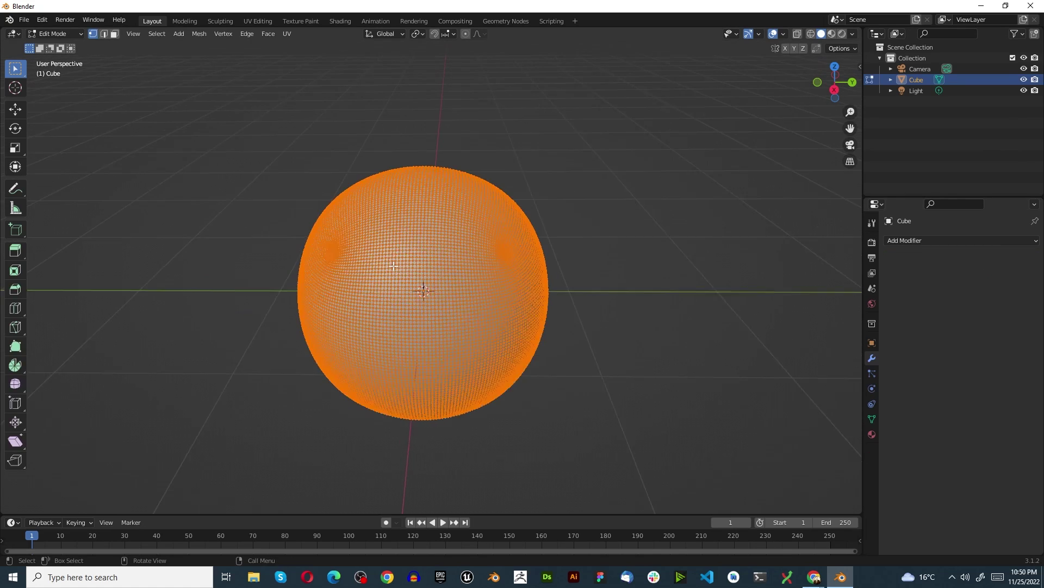
scroll(469, 287, "down", 3)
middle_click_drag(469, 287, 398, 260)
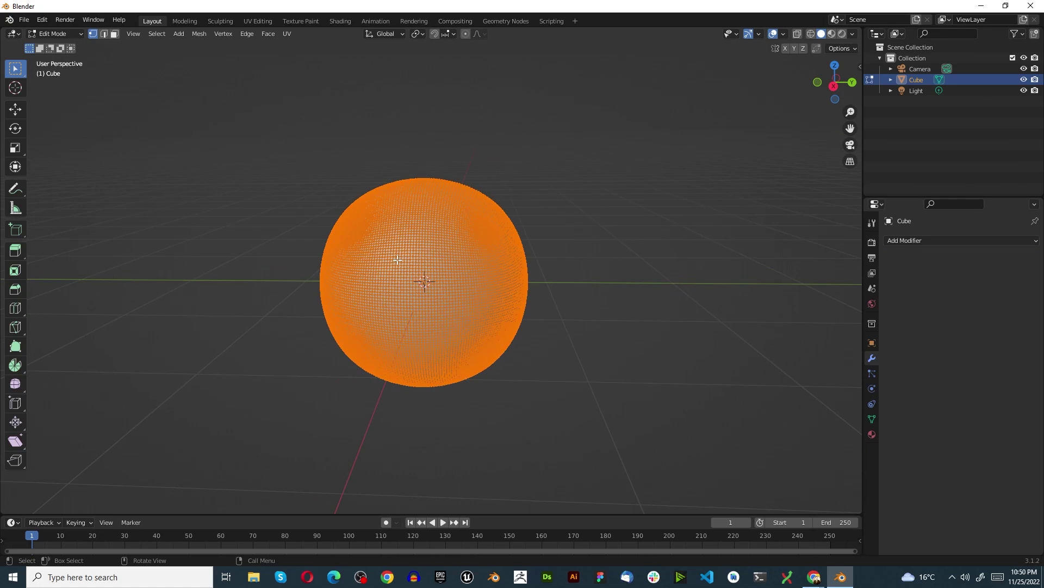
Round the whole subdivided mesh with To Sphere at a factor of 1, and return to Object Mode
key("KP_1")
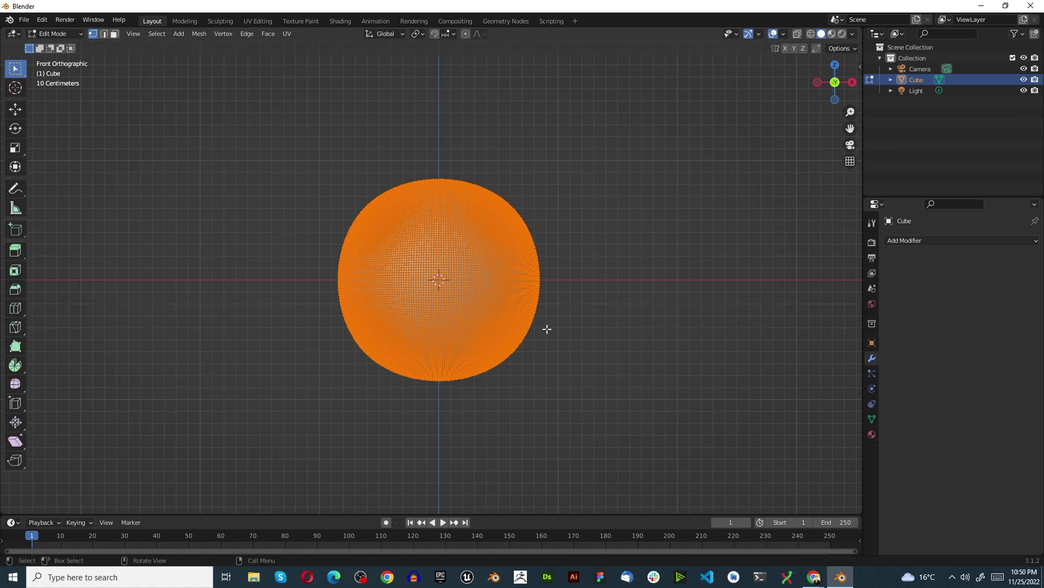
key("shift+alt+s")
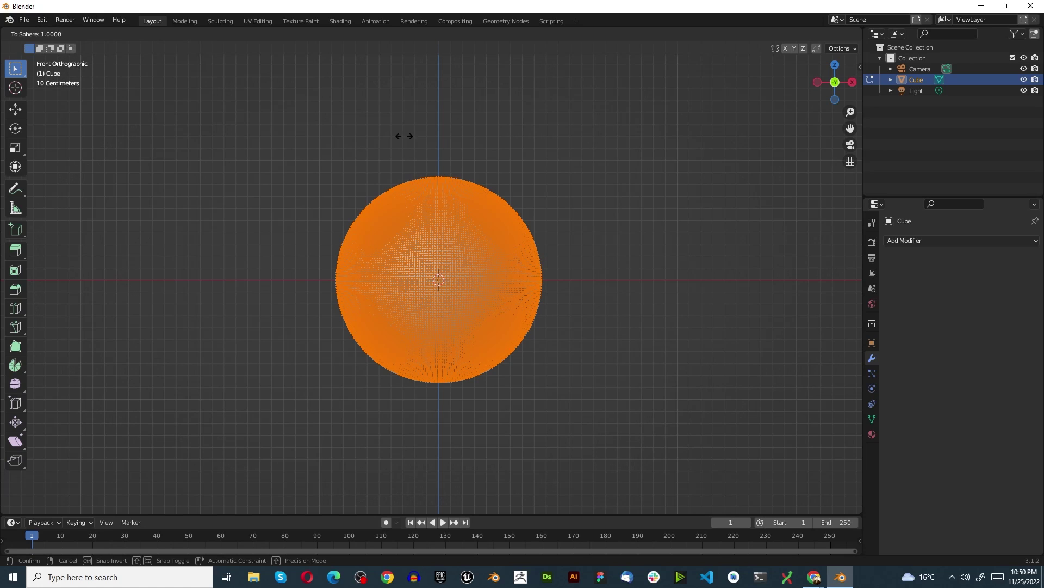
left_click(502, 226)
scroll(532, 298, "up", 4)
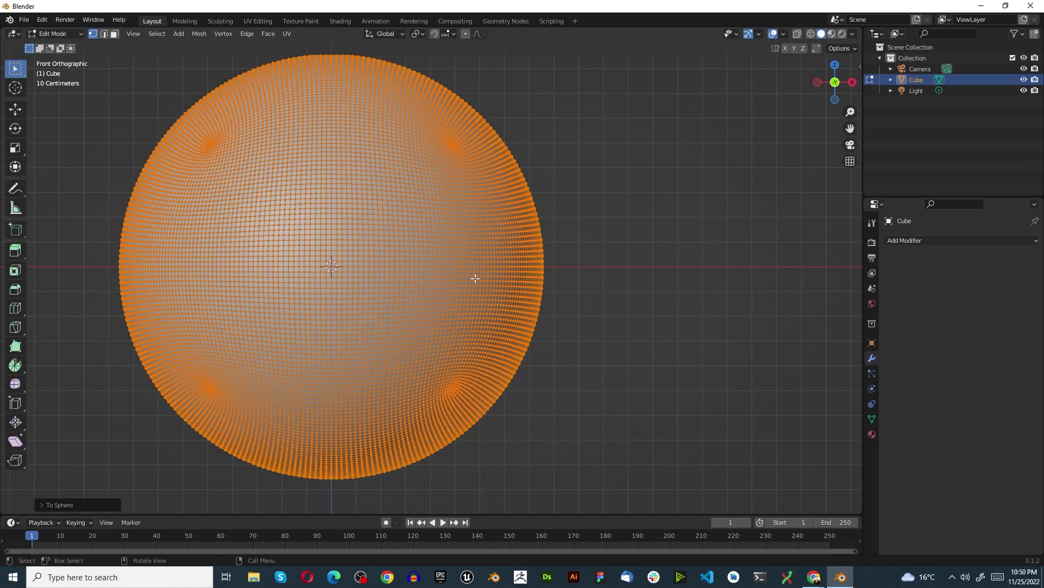
scroll(470, 268, "down", 4)
key("Tab")
middle_click_drag(425, 237, 352, 201)
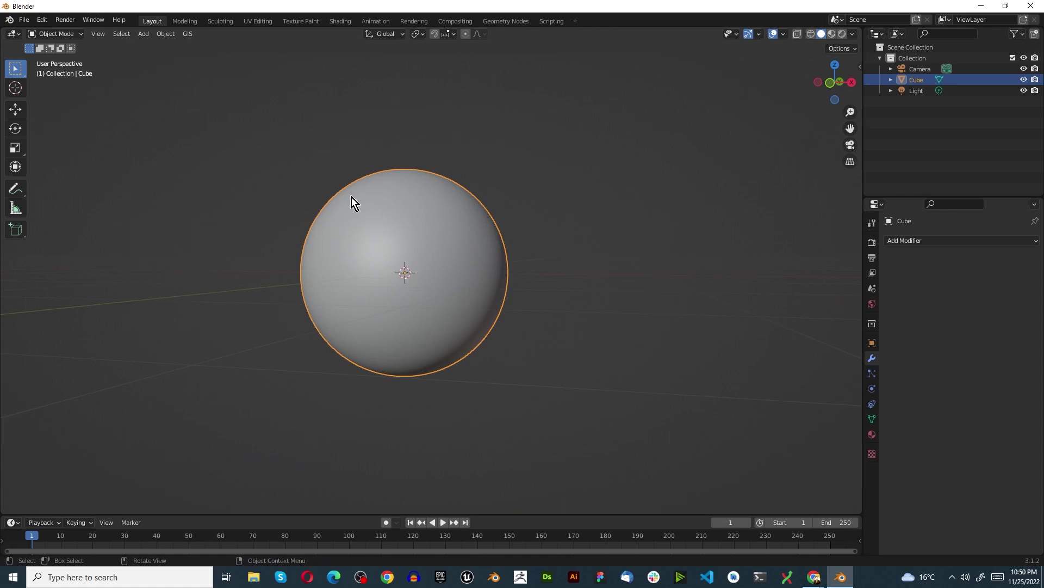
Undo the To Sphere change on the subdivided mesh and inspect its shape in Edit Mode
key("Tab")
key("Tab")
key("Tab")
key("Tab")
key("Tab")
scroll(350, 198, "up", 3)
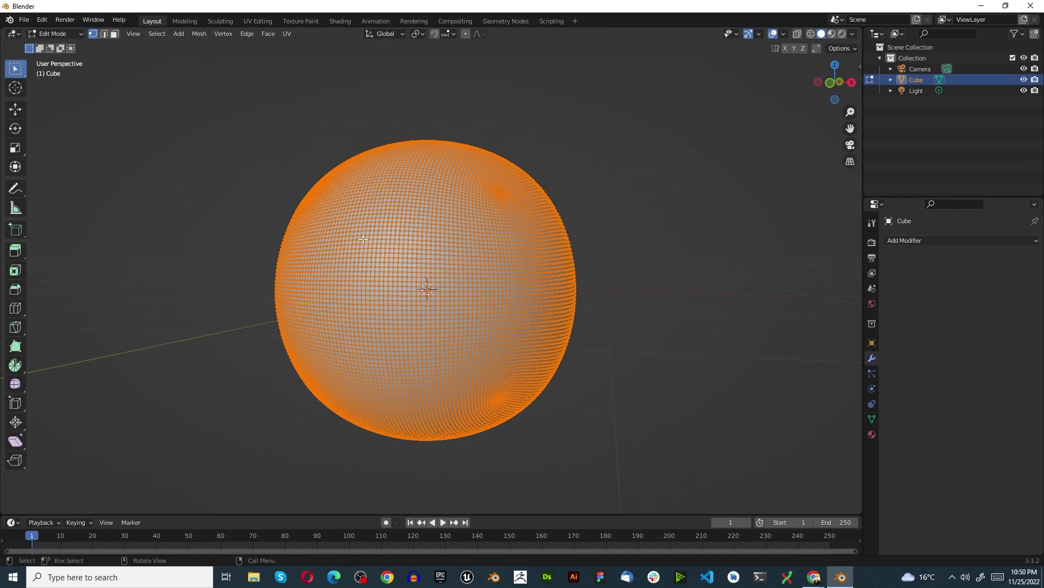
middle_click_drag(427, 284, 417, 247)
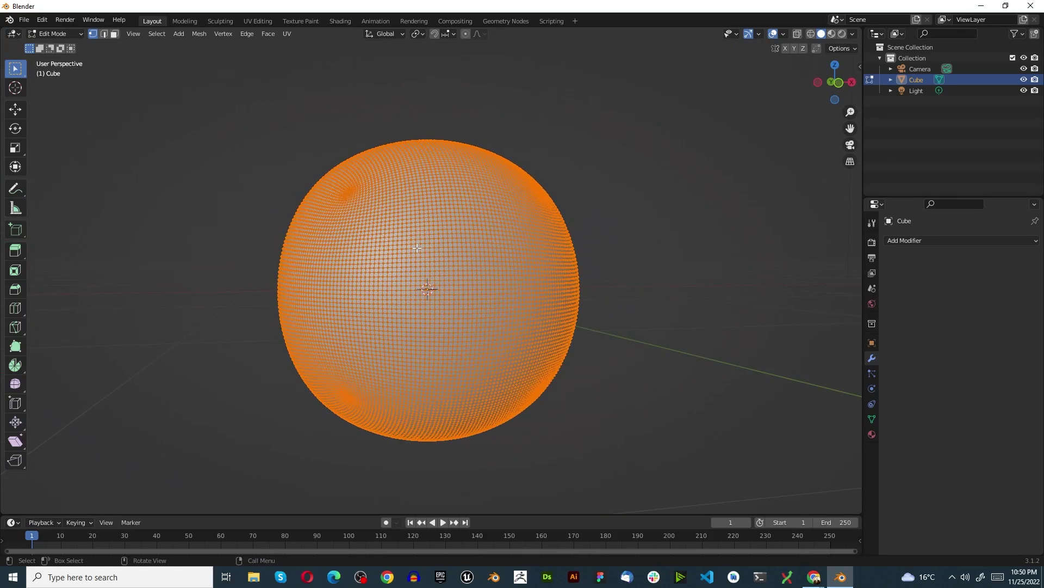
Try stretching the whole applied mesh along Z by a factor of about 1.38 in the front view
key("KP_1")
scroll(417, 248, "up", 2)
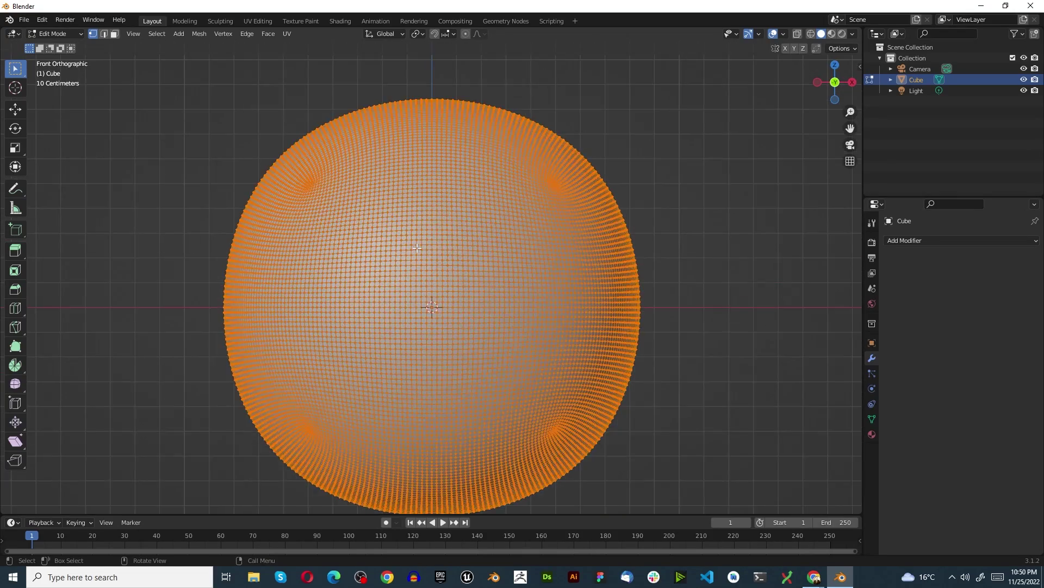
scroll(446, 255, "down", 1)
scroll(473, 264, "up", 1)
scroll(479, 268, "down", 3)
scroll(486, 298, "up", 1)
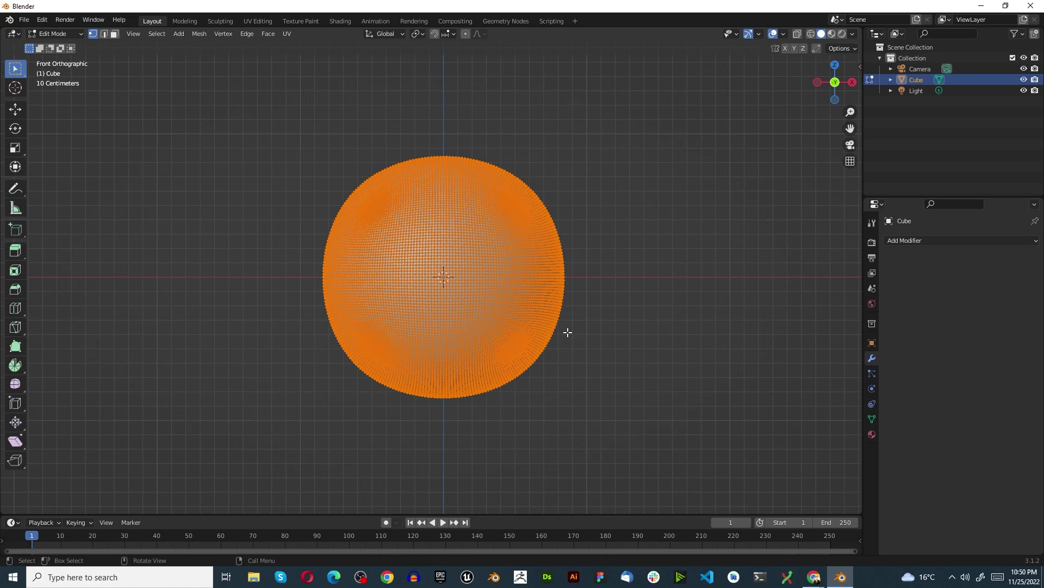
key("s")
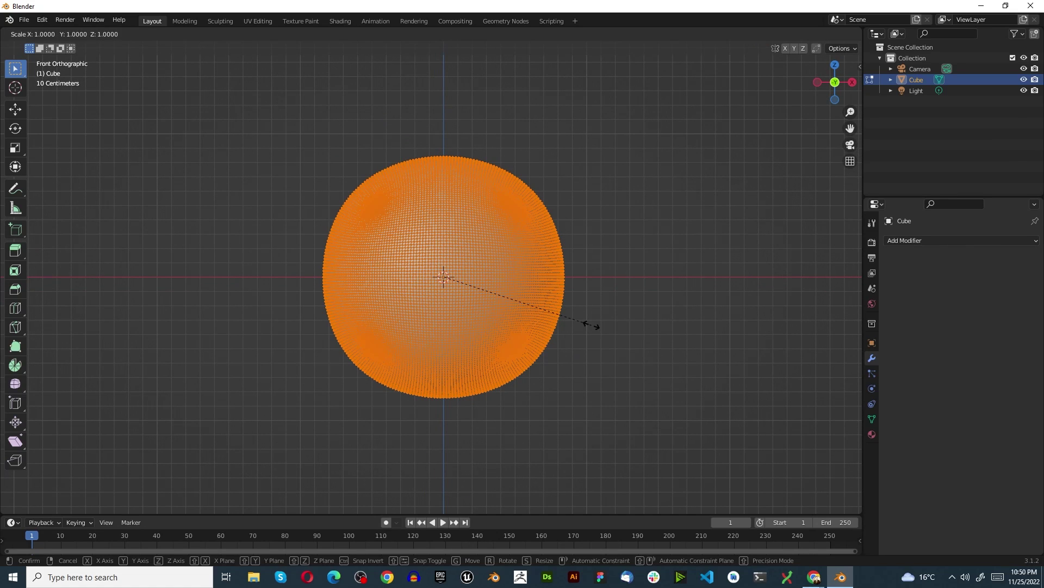
key("z")
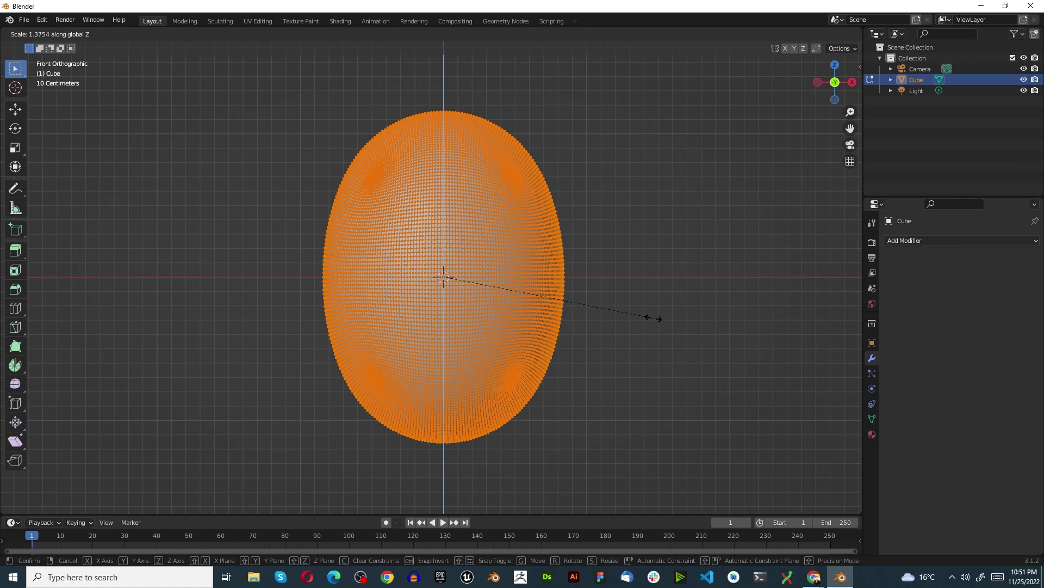
left_click(653, 319)
scroll(388, 194, "down", 1)
middle_click_drag(389, 193, 460, 242)
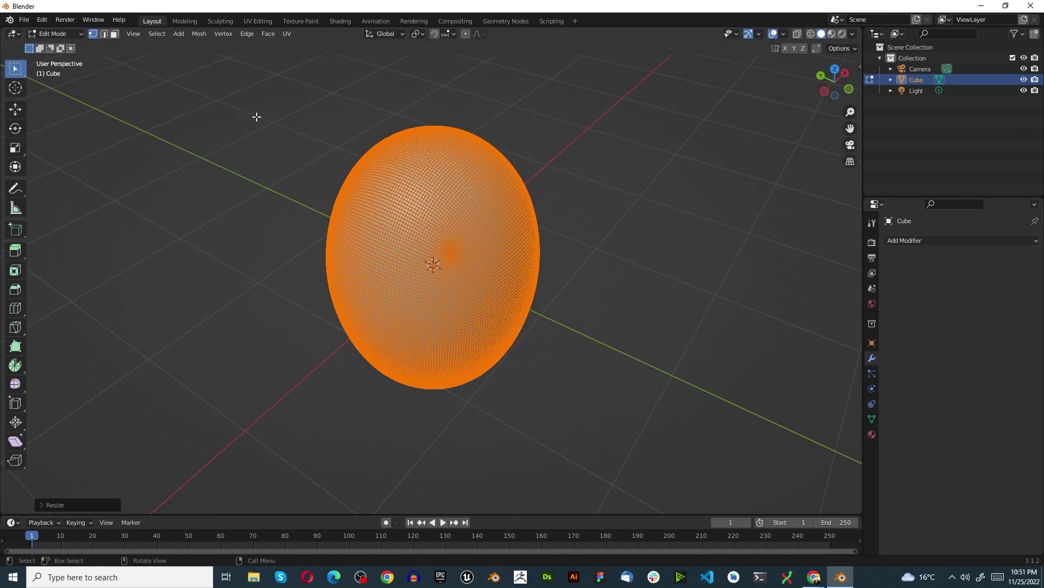
Undo the Z stretch and the modifier application, restoring an editable Subdivision modifier with levels of 6 on the cube
key("ctrl+z")
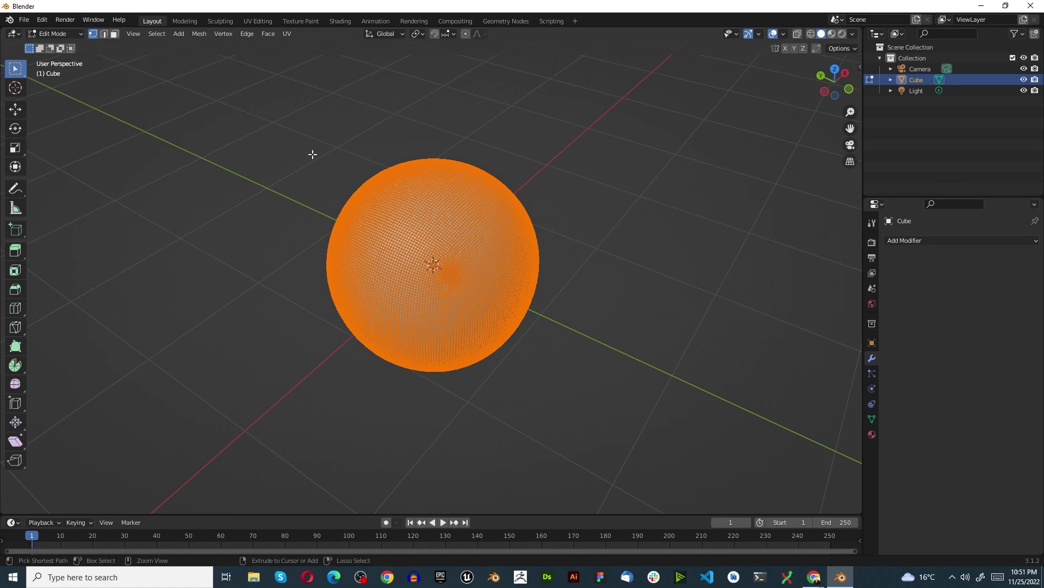
key("Tab")
key("ctrl+6")
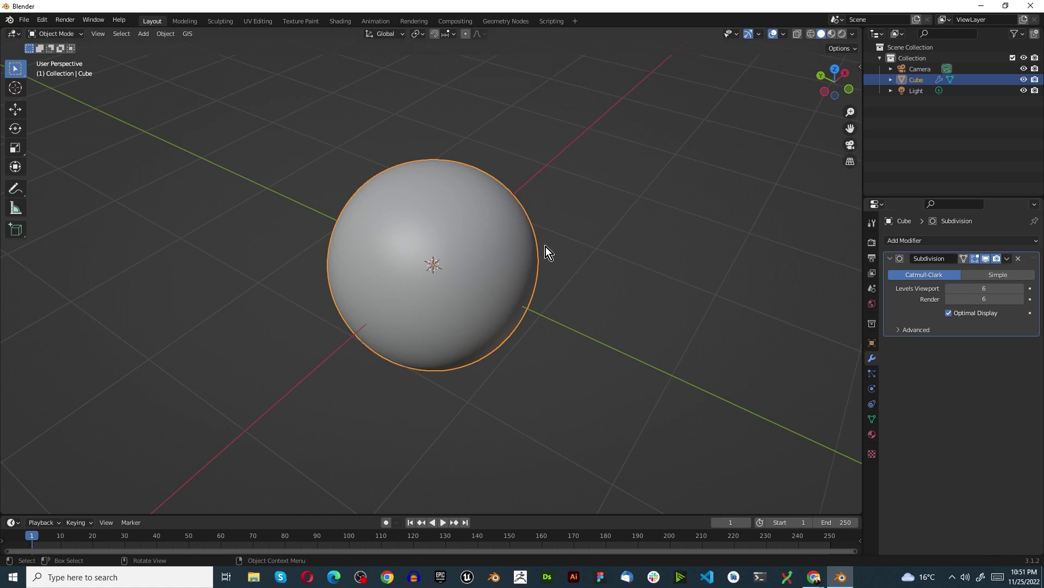
Scale the cube's control cage along Z by 1.5 in Edit Mode from the front view
scroll(401, 249, "up", 2)
key("Tab")
middle_click_drag(400, 249, 407, 196)
key("KP_1")
scroll(407, 207, "down", 2)
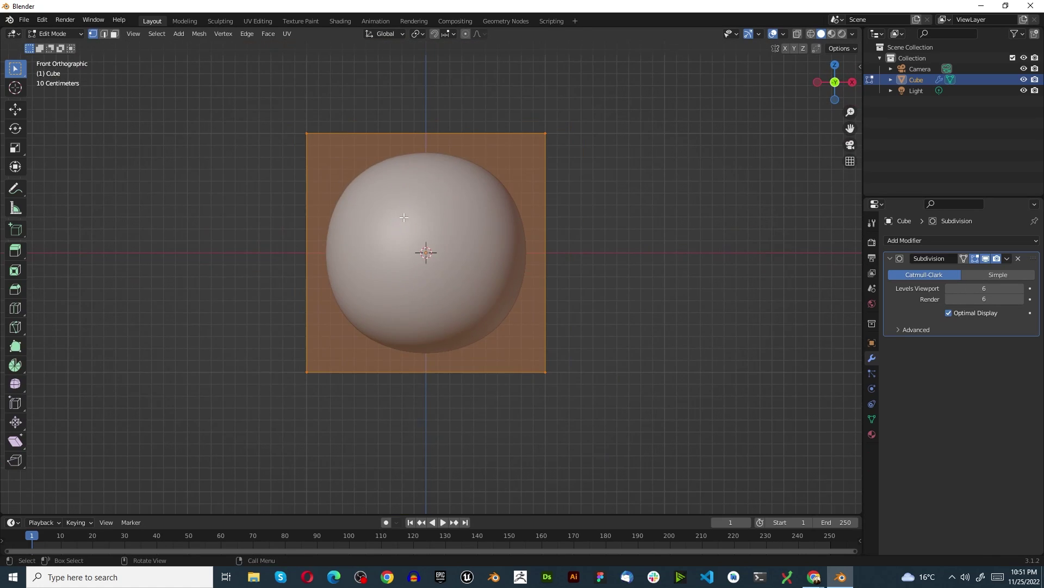
key("s")
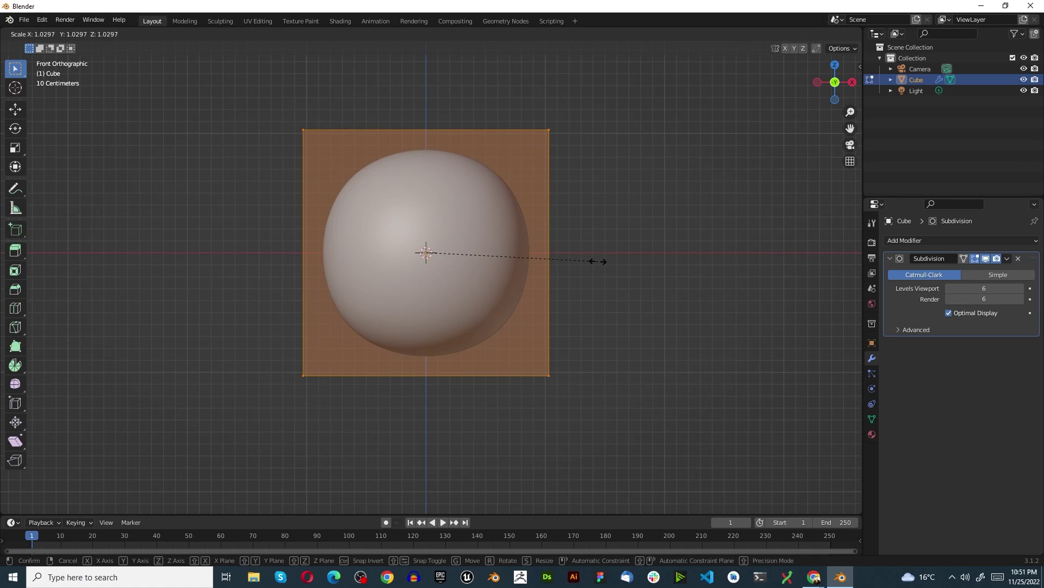
key("z")
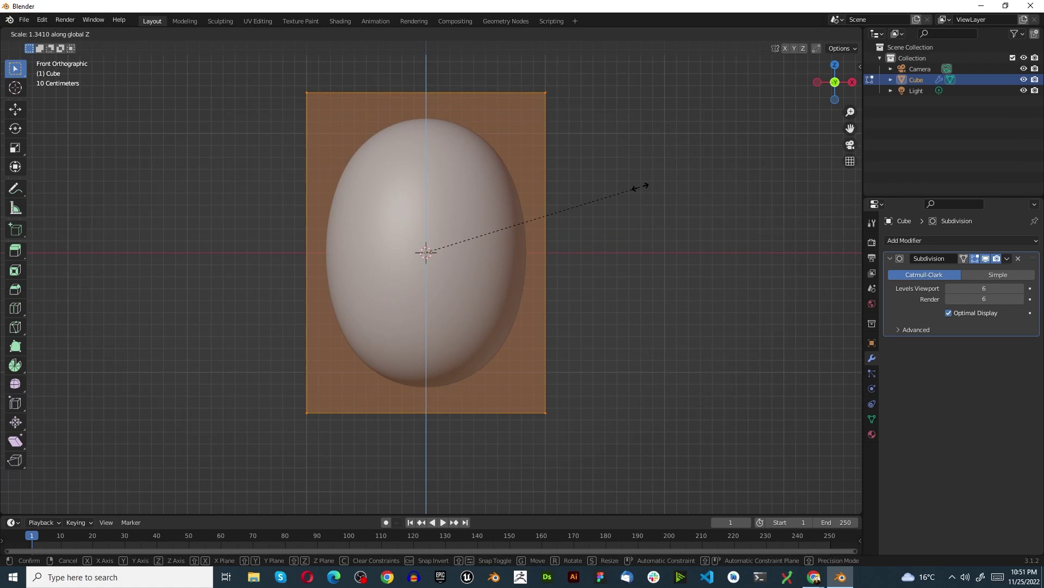
type("1.")
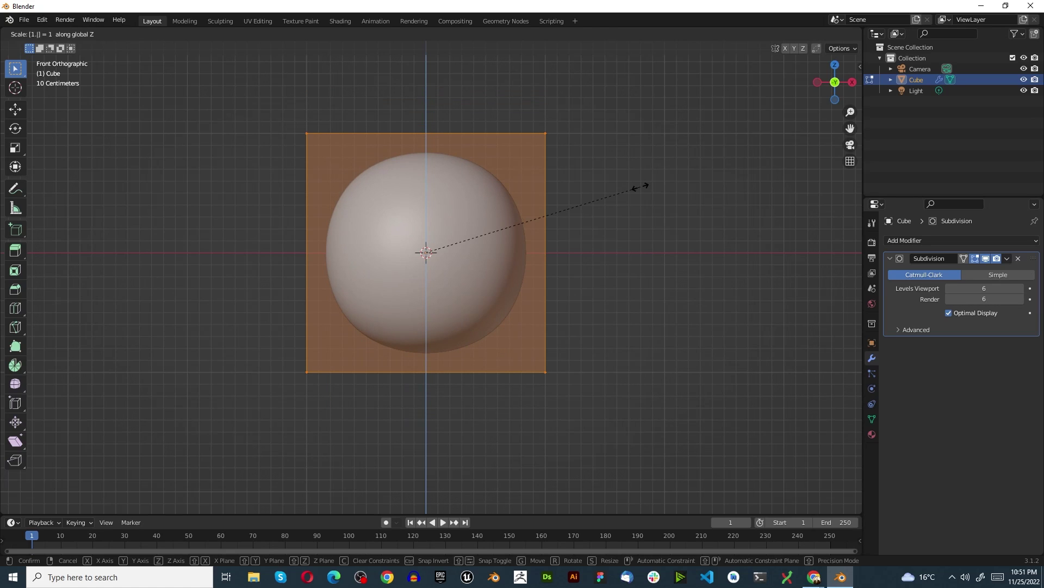
type("5")
key("Return")
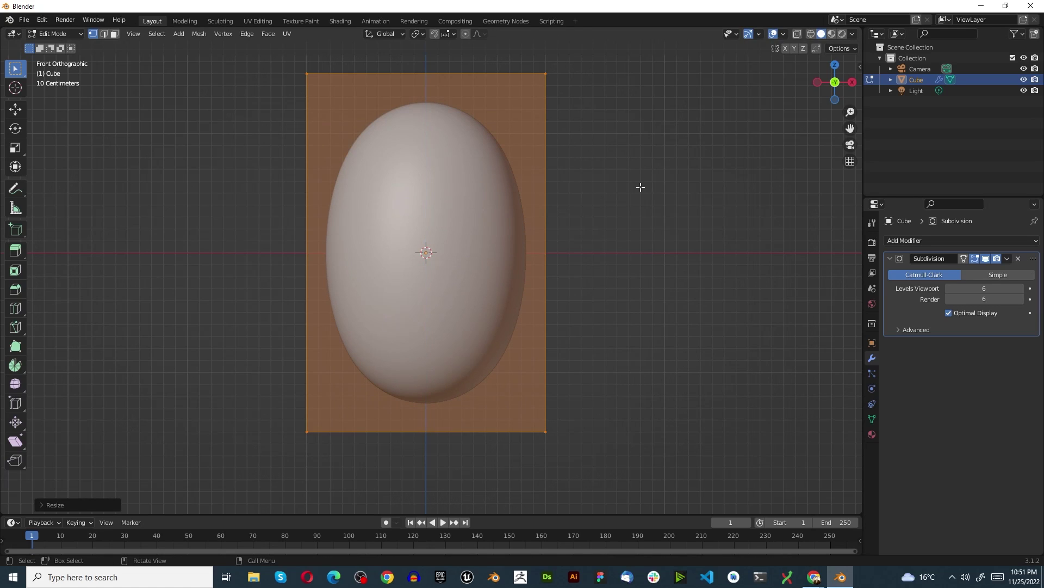
Try placing one horizontal loop cut near the cage's upper end and another near its lower end, and undo both cuts
key("ctrl+r")
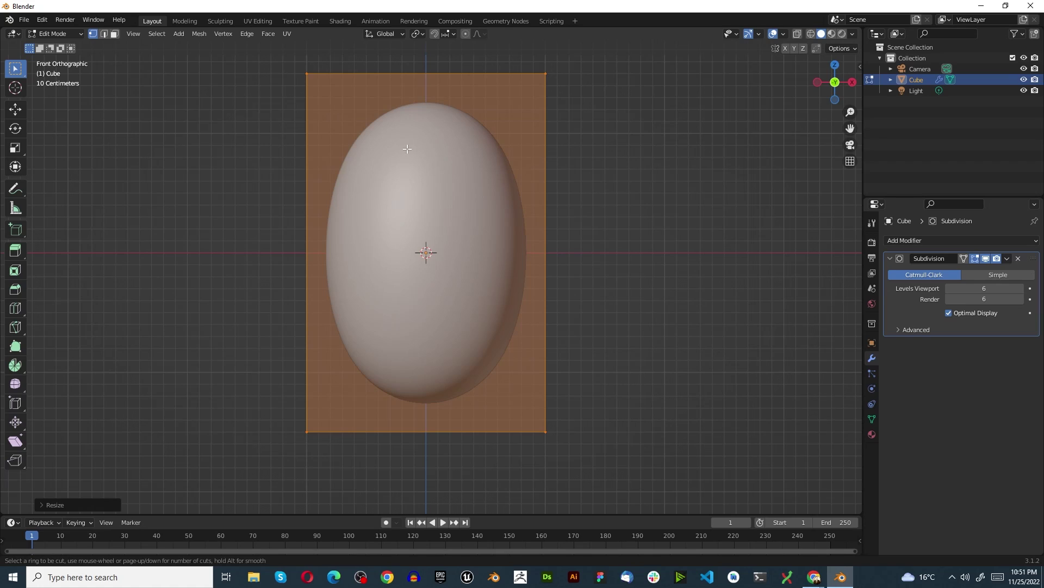
left_click(306, 233)
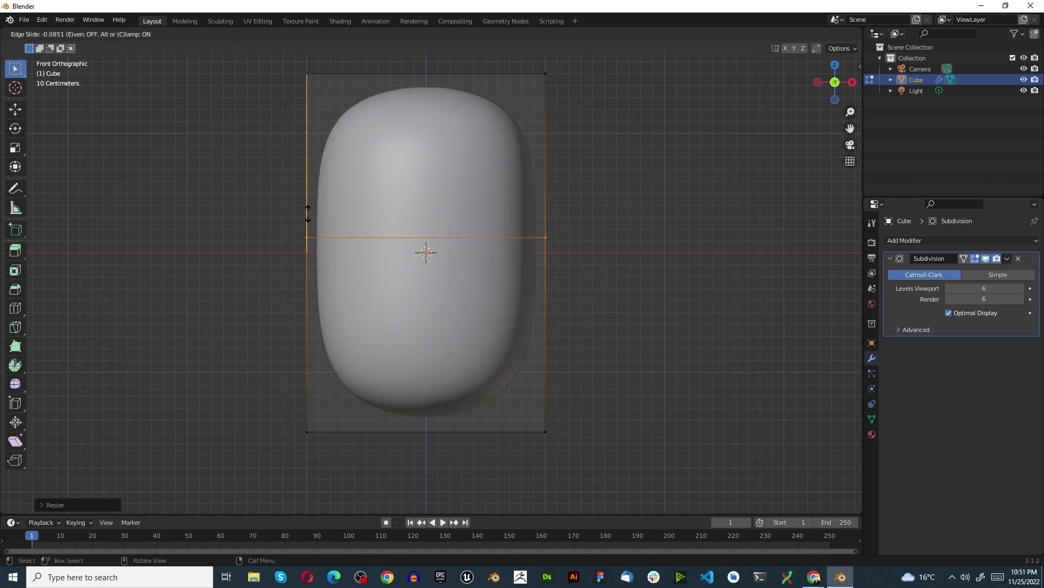
left_click(267, 110)
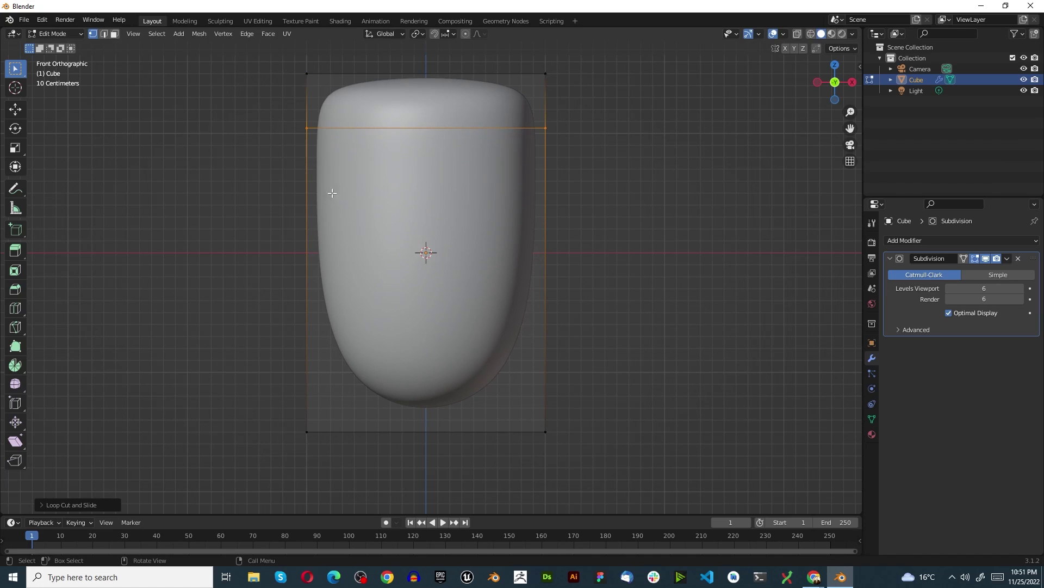
key("ctrl+r")
left_click(309, 238)
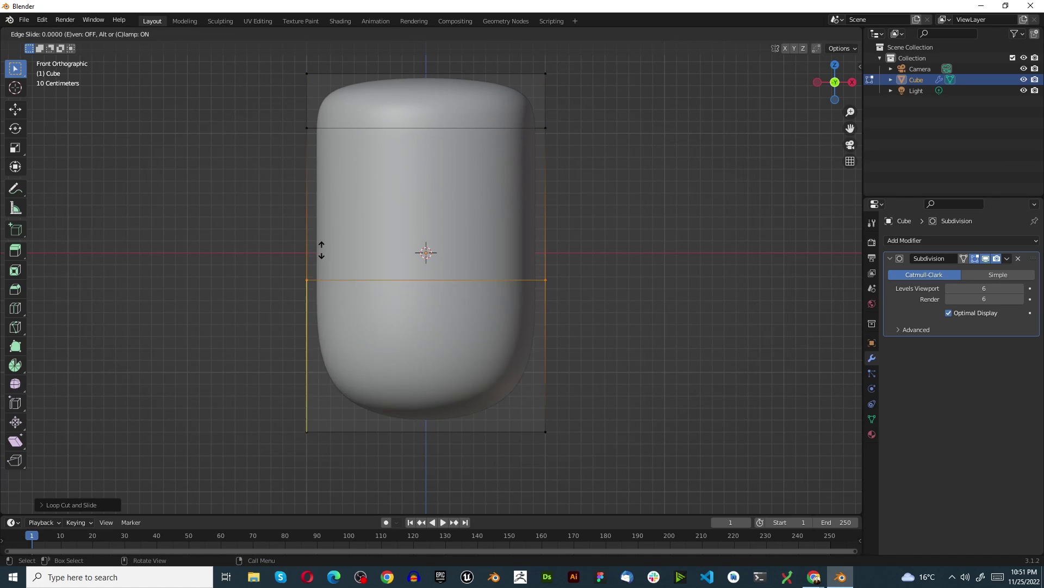
left_click(325, 359)
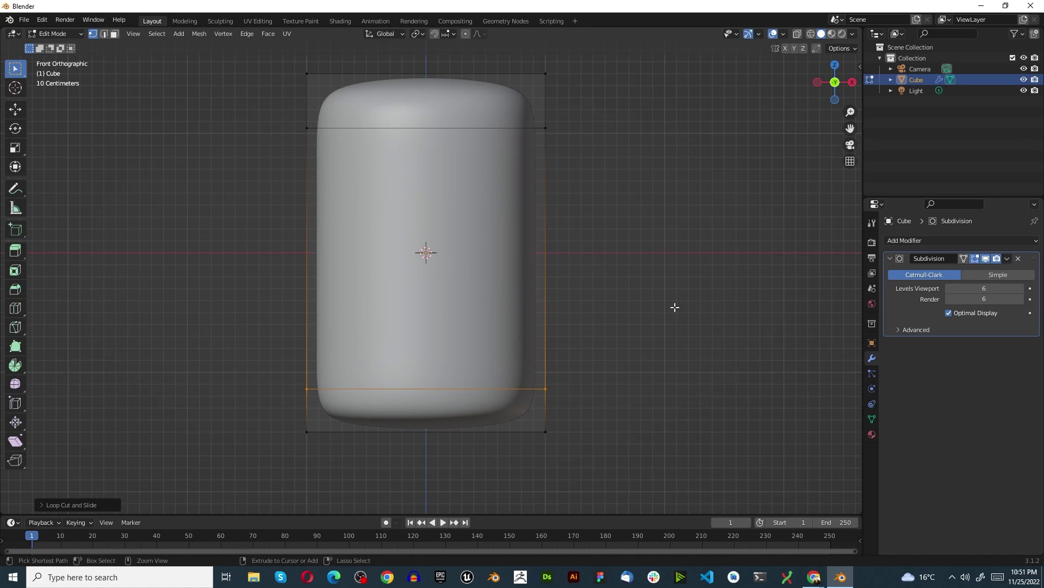
key("ctrl+z")
key("ctrl+z")
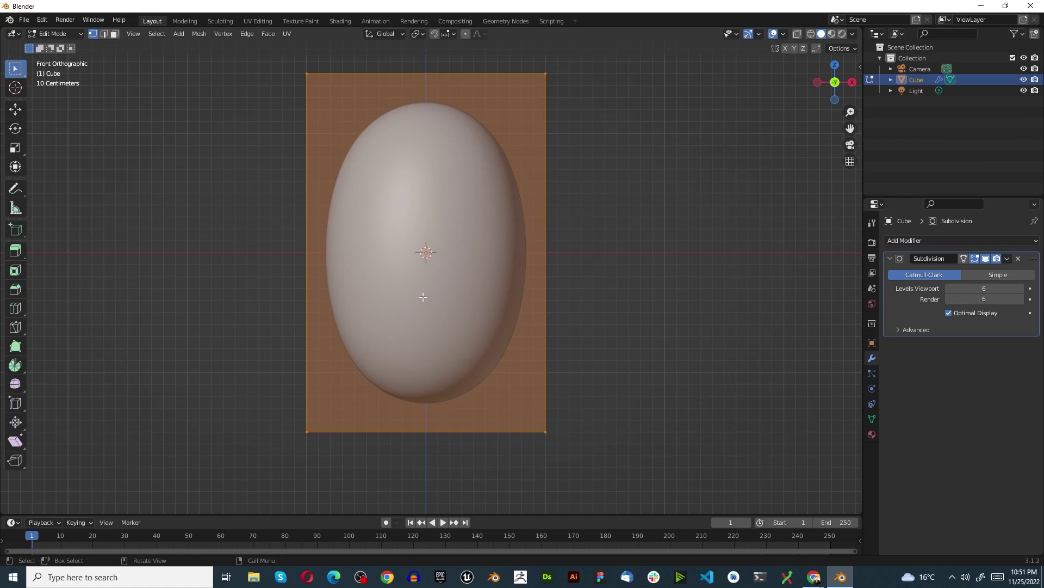
Add two evenly spaced horizontal loop cuts around the cube's cage without sliding them
key("ctrl+r")
scroll(318, 212, "up", 1)
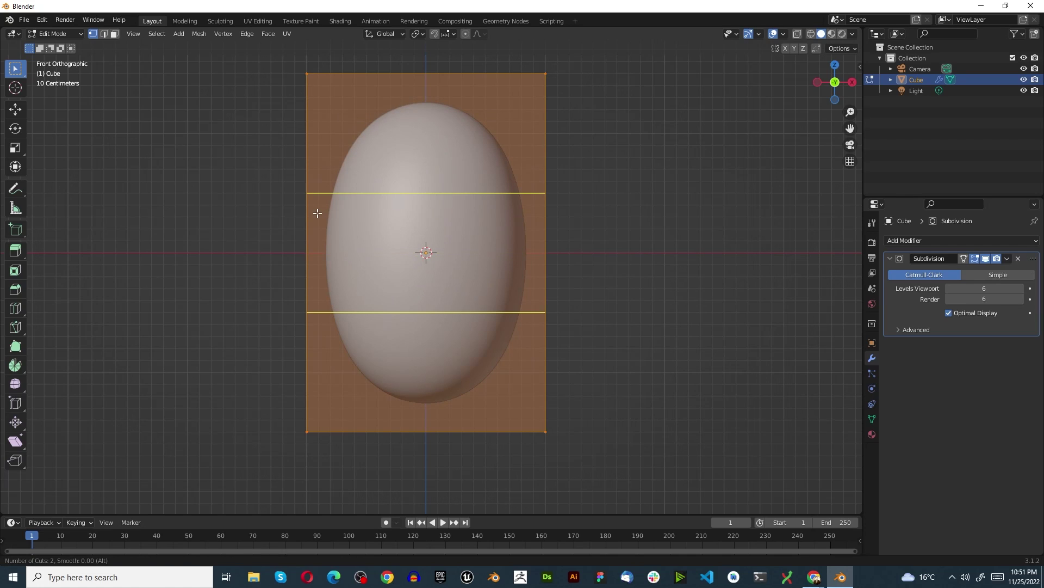
left_click(318, 213)
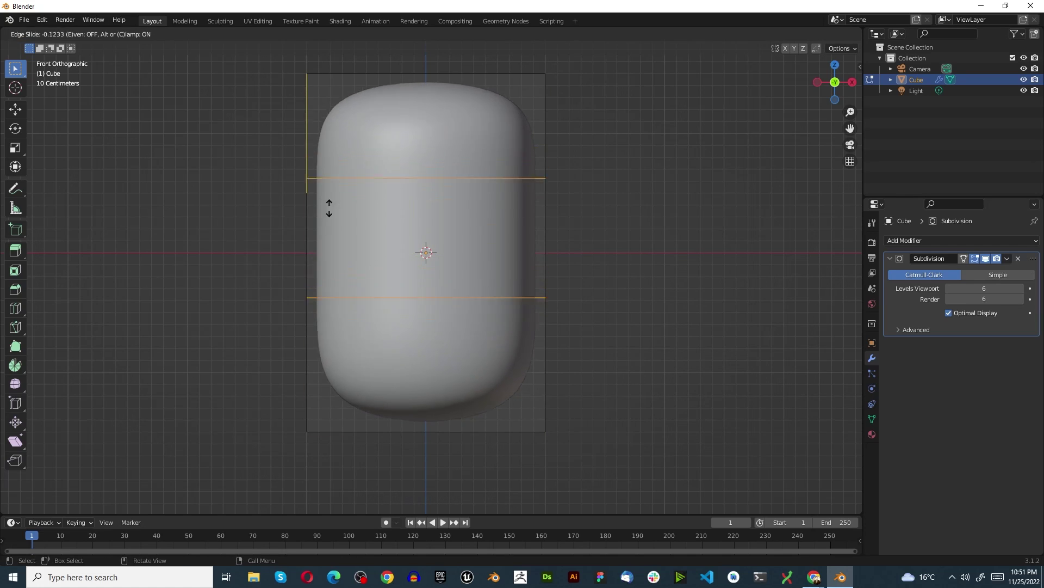
right_click(327, 212)
Scale the two loops apart along Z until they sit near the cage's upper and lower ends, and return to Object Mode
key("s")
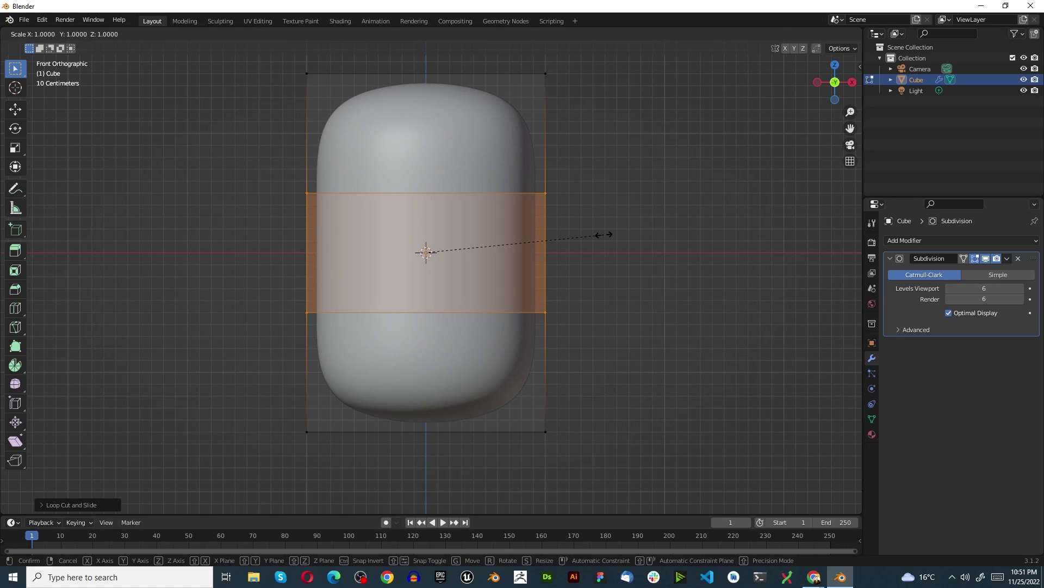
key("z")
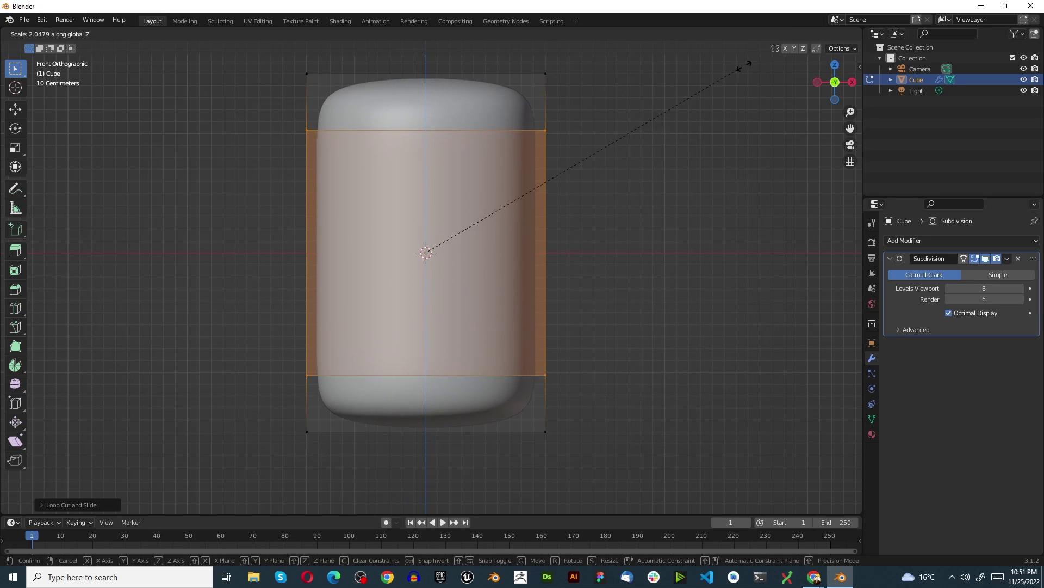
left_click(749, 48)
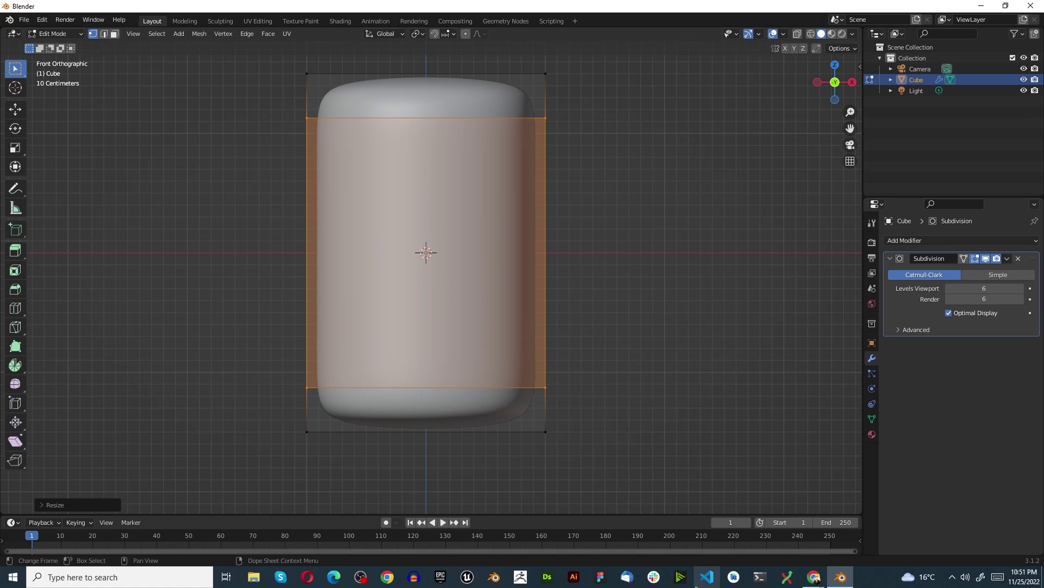
scroll(602, 310, "down", 3)
scroll(536, 314, "up", 4)
key("Tab")
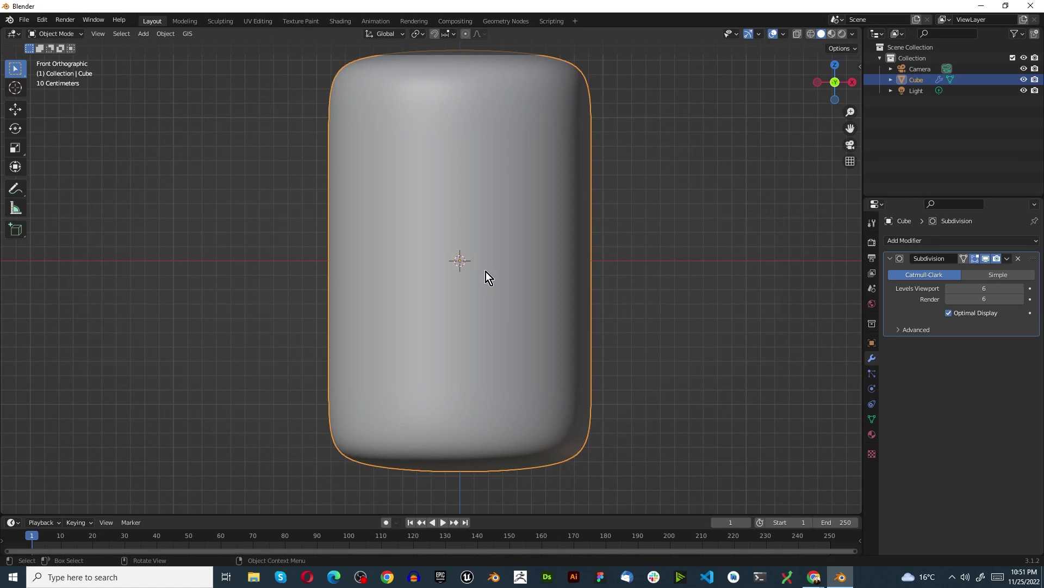
Add a mesh cube and move it along X to the negative side, clear of the tall rounded form, in front view
middle_click_drag(486, 274, 460, 227)
scroll(404, 242, "down", 5)
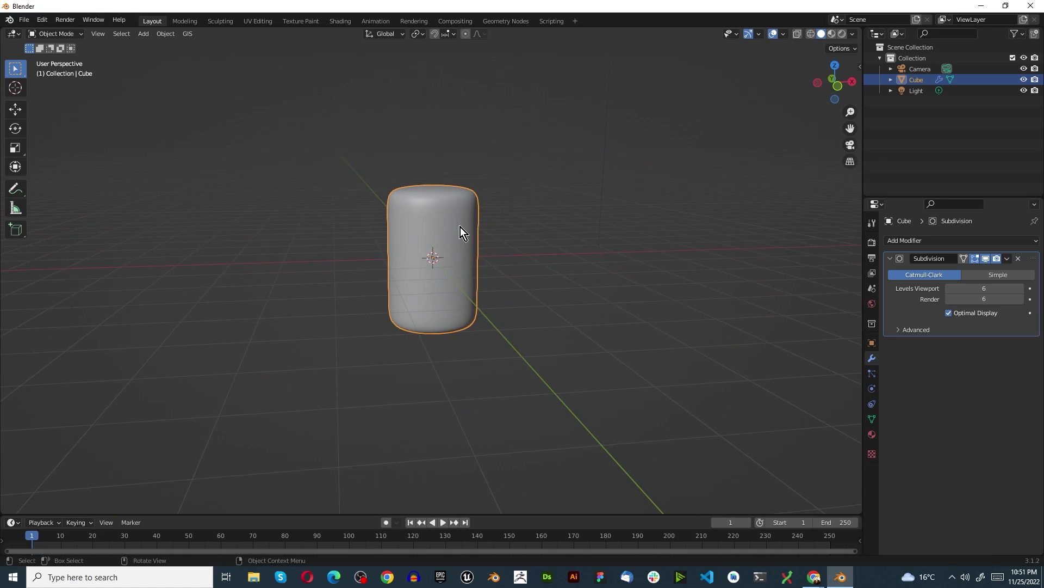
key("KP_1")
scroll(460, 227, "up", 2)
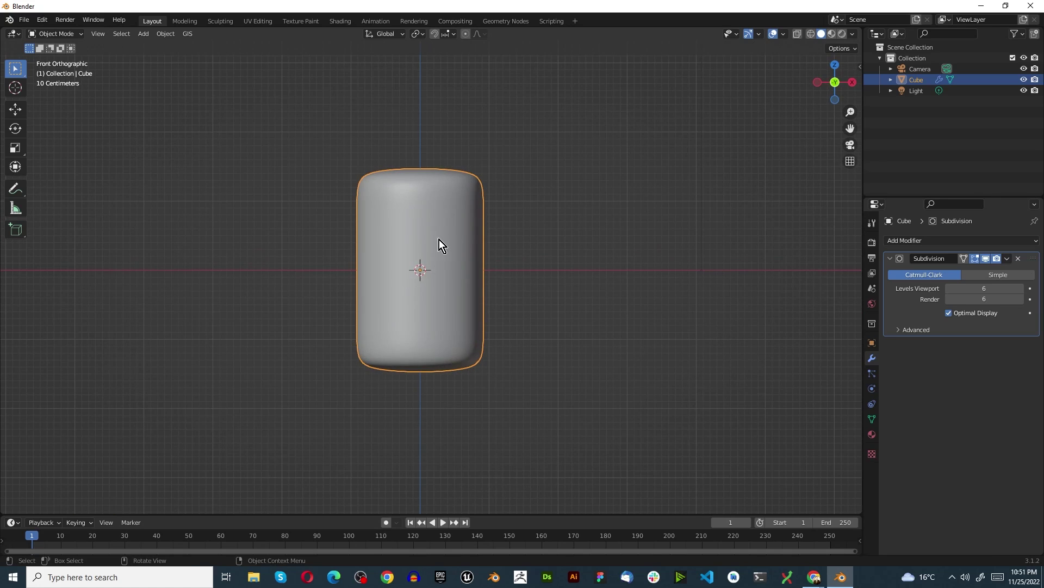
key("shift+a")
mouse_move(438, 240)
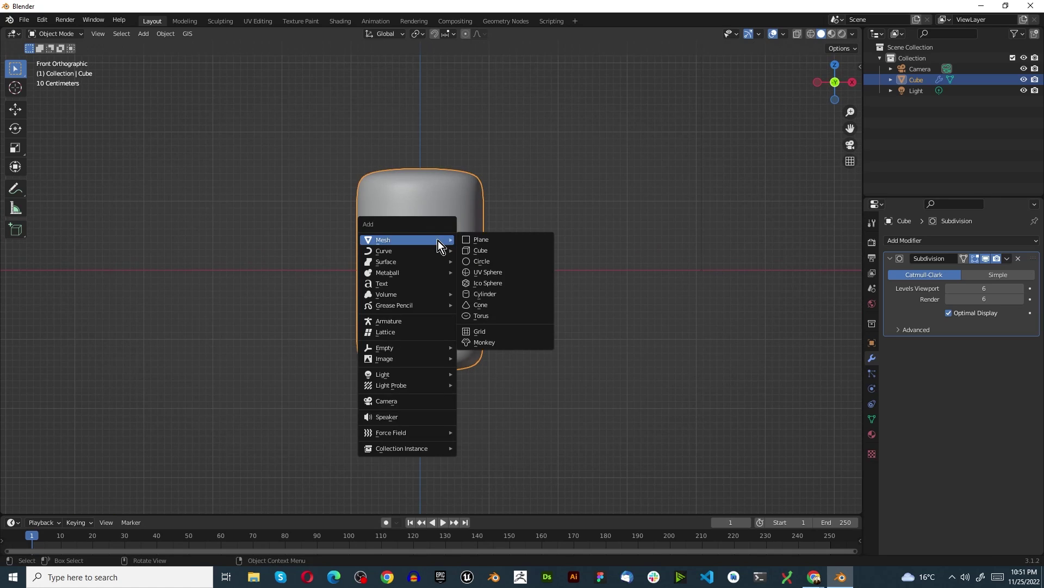
left_click(491, 249)
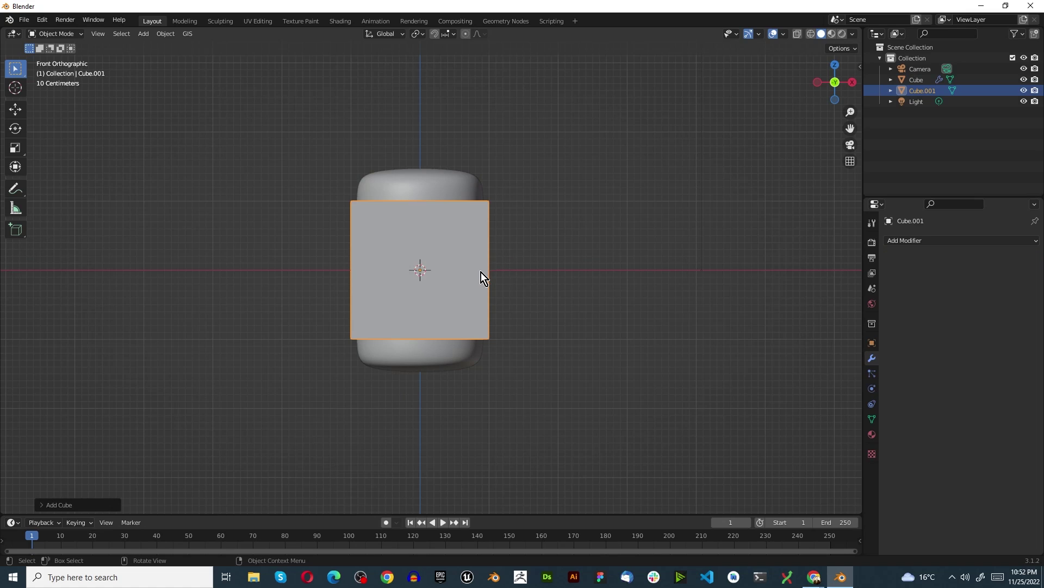
key("g")
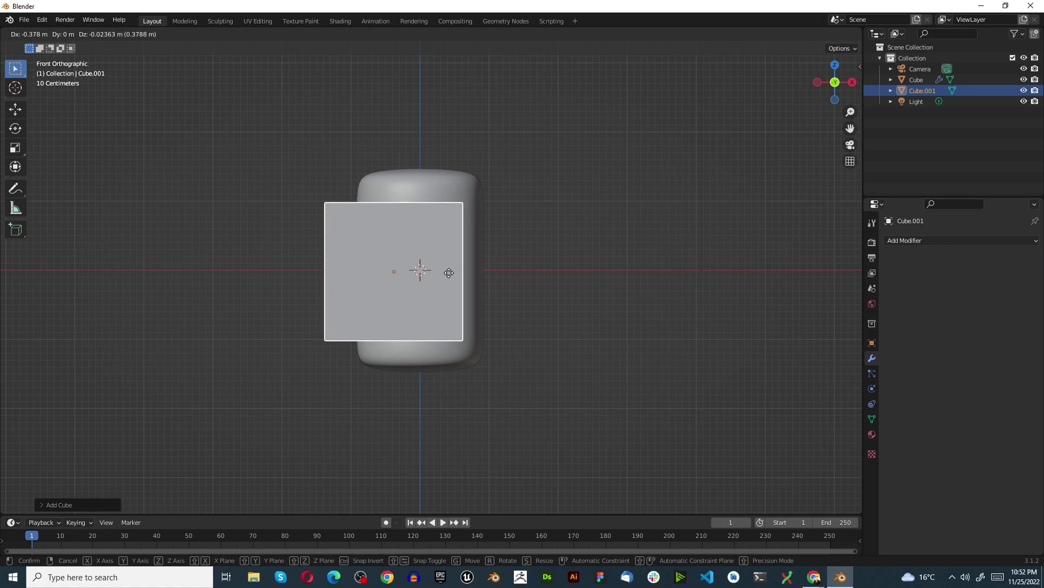
key("x")
left_click(297, 257)
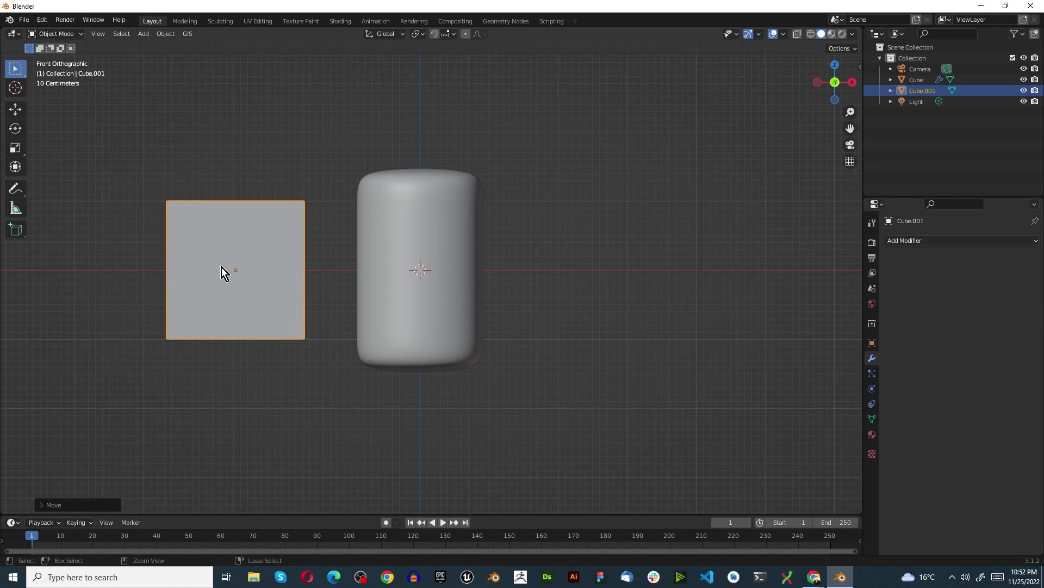
Add a Subdivision Surface modifier with a viewport level of 5 to the new cube
key("ctrl+5")
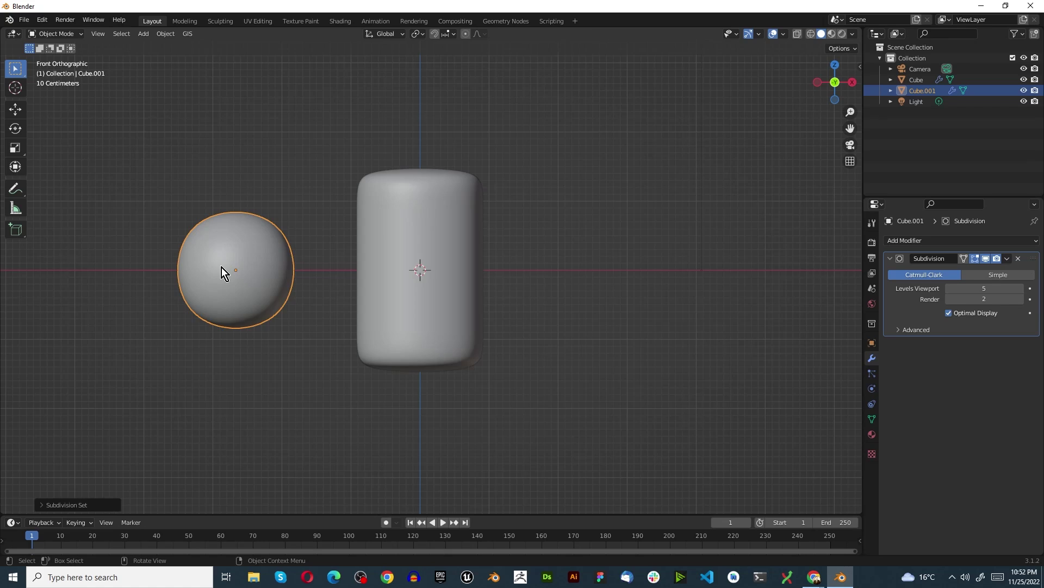
scroll(221, 267, "up", 1)
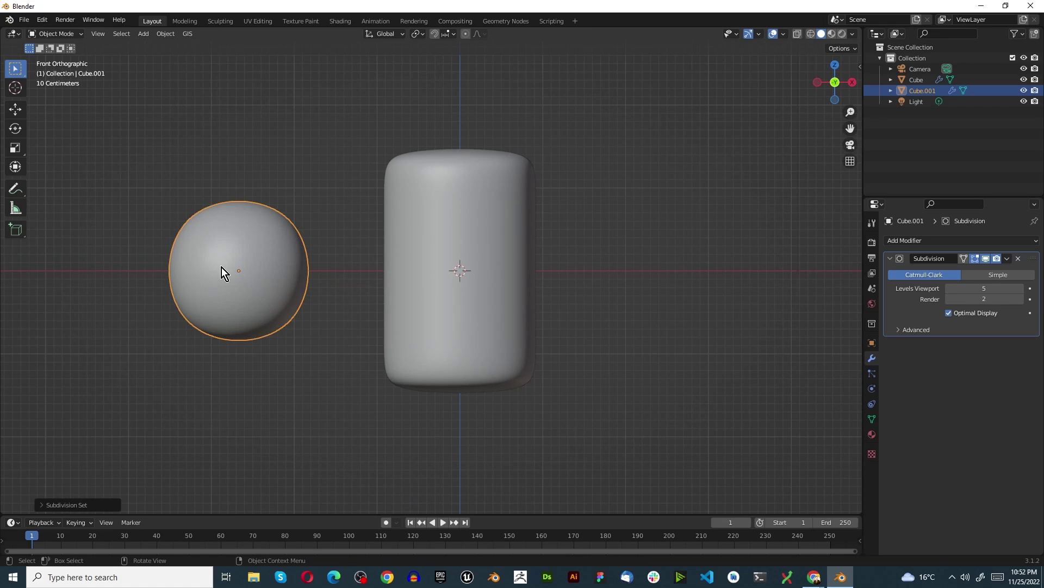
left_click(1007, 258)
scroll(220, 269, "down", 2)
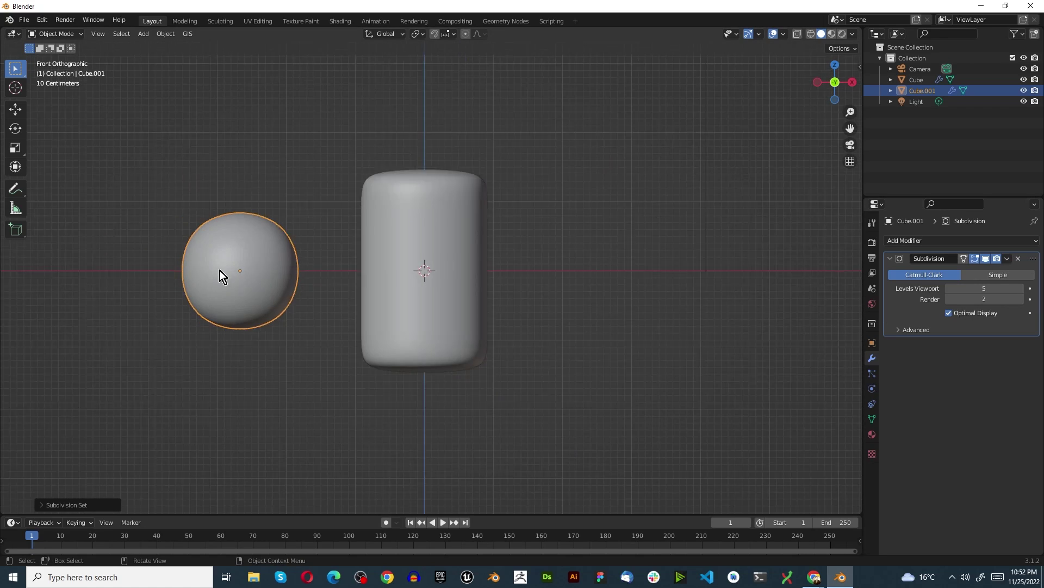
right_click(261, 276)
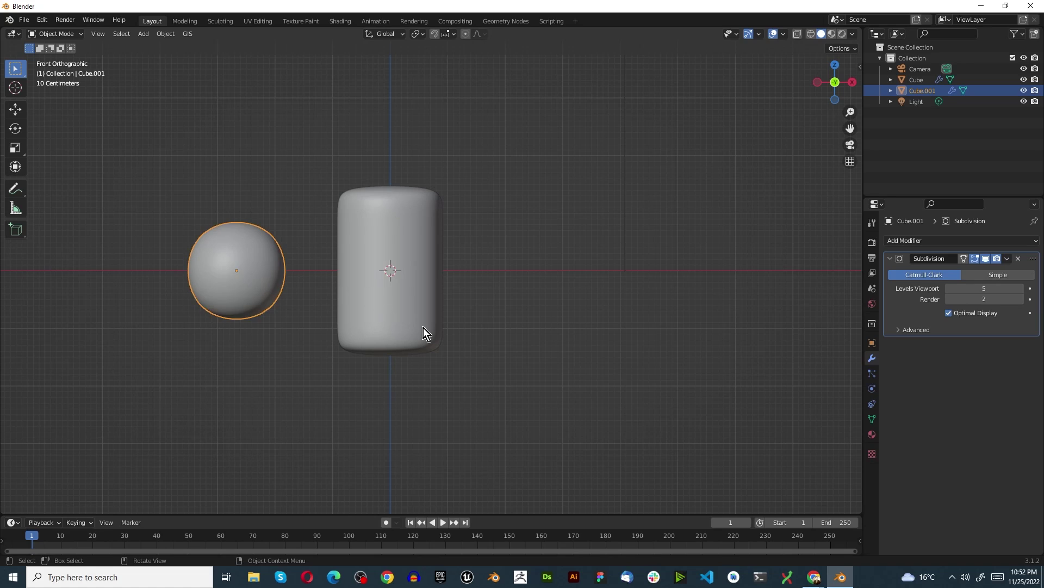
Add another mesh cube and move it along X to the positive side of the tall rounded form
key("shift+a")
mouse_move(424, 328)
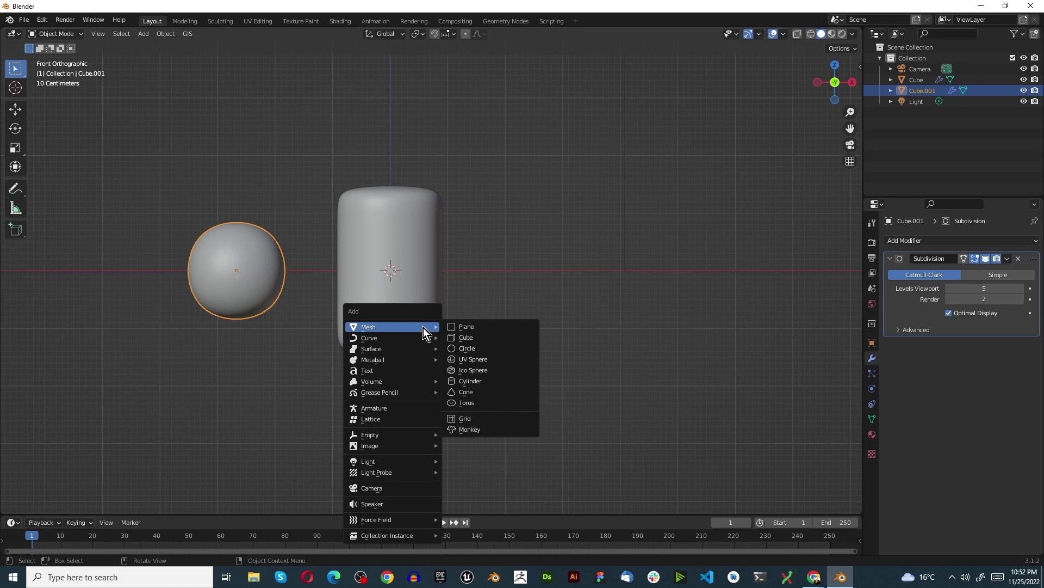
left_click(472, 338)
key("g")
key("x")
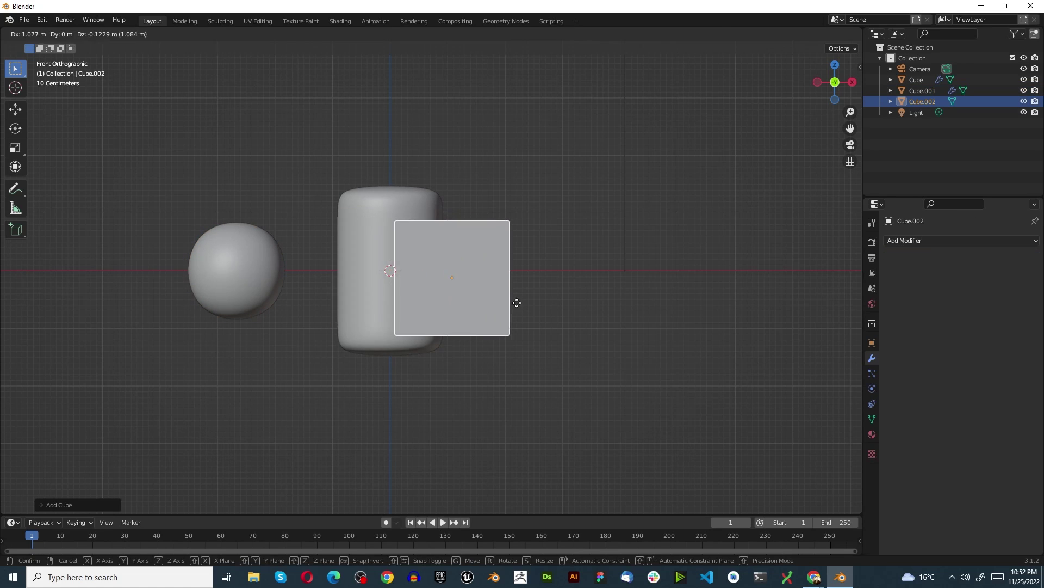
left_click(631, 282)
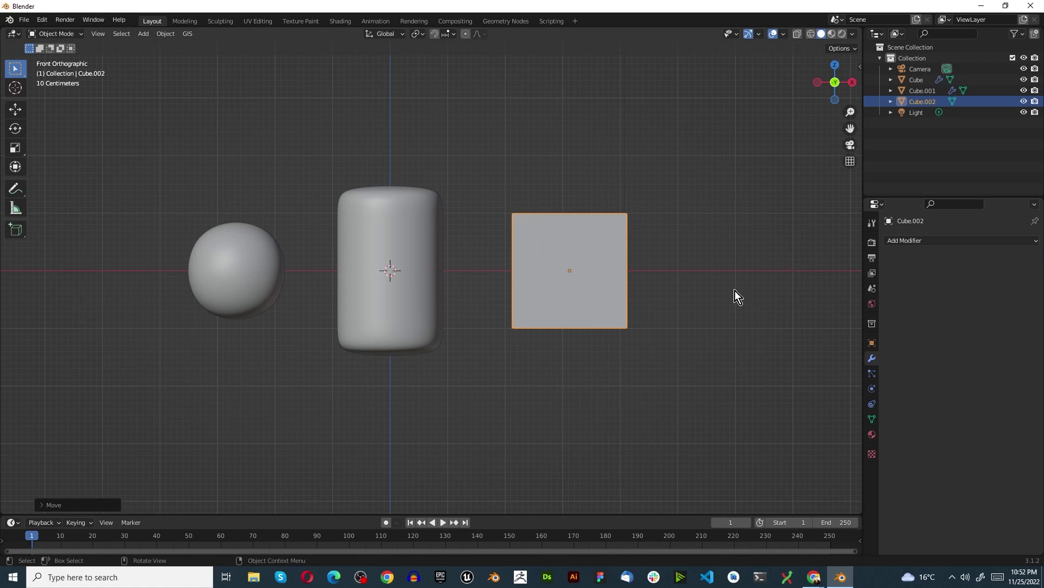
Give the positive-X cube a Subdivision Surface modifier with a viewport level of 5 and apply the modifier
key("ctrl+5")
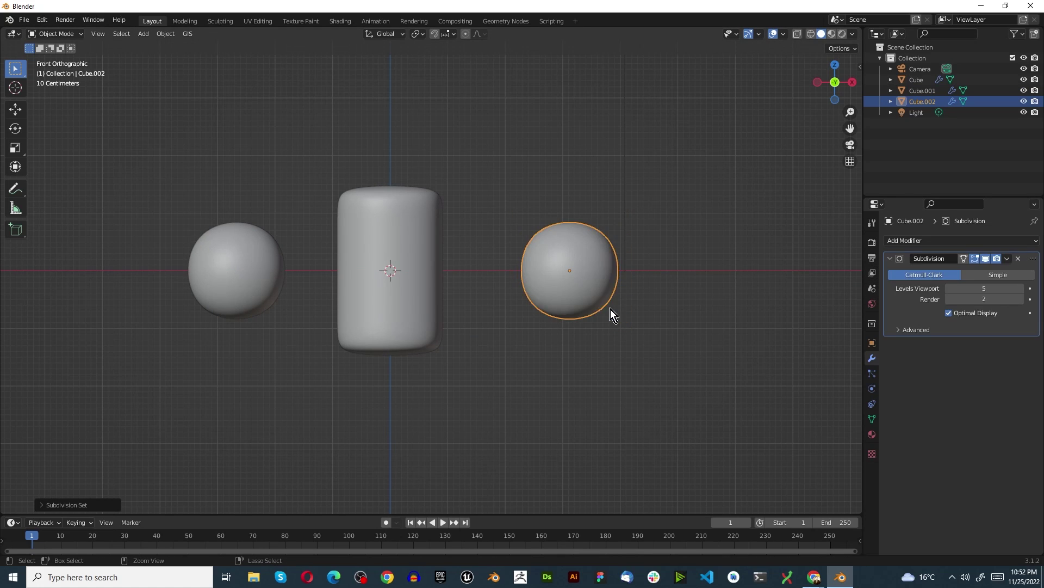
scroll(581, 285, "up", 2)
scroll(580, 283, "up", 1)
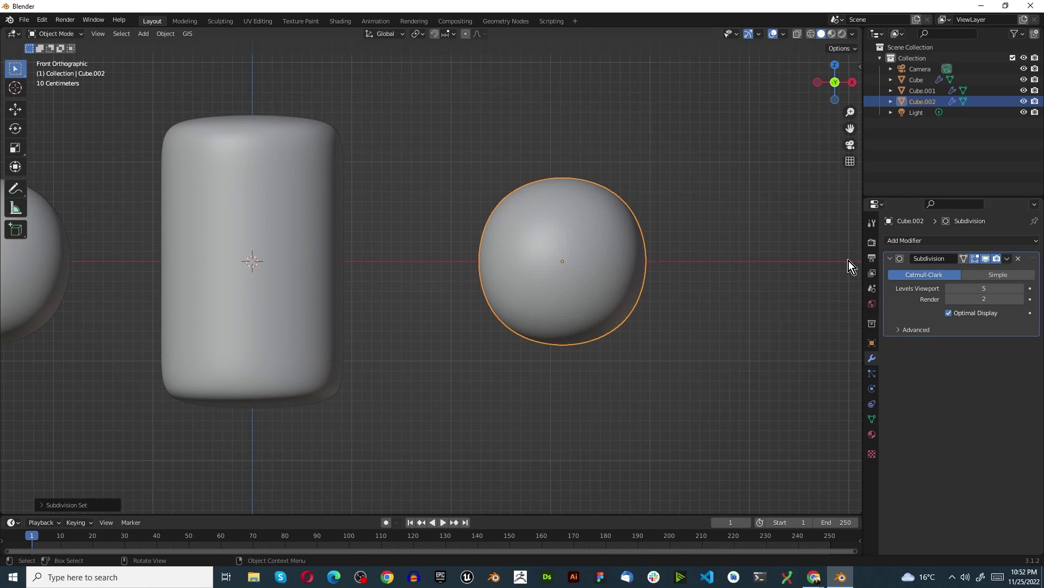
left_click(1007, 258)
left_click(956, 271)
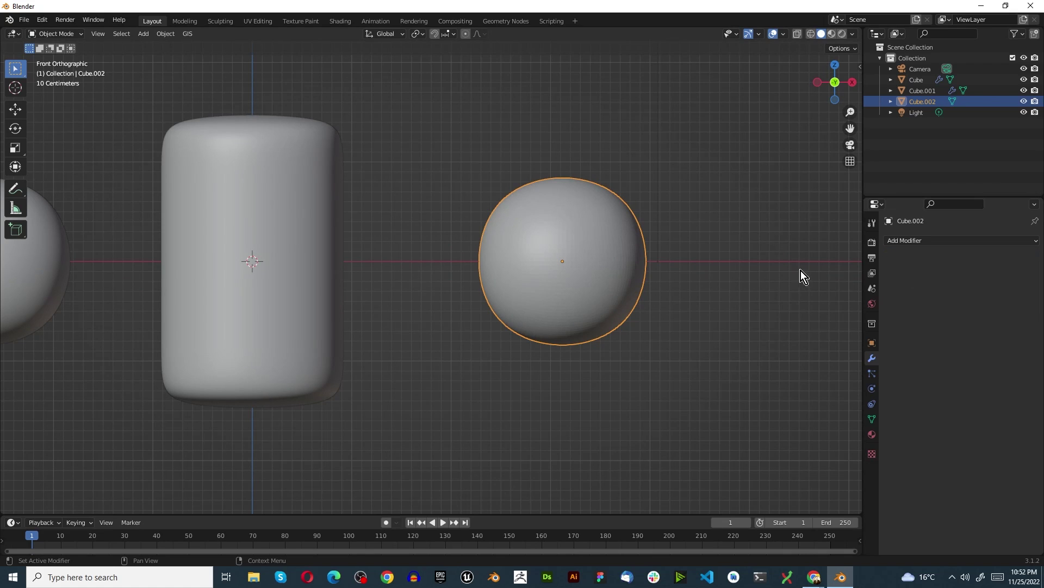
Round the whole positive-X mesh into a true sphere with To Sphere in Edit Mode, and return to Object Mode
key("Tab")
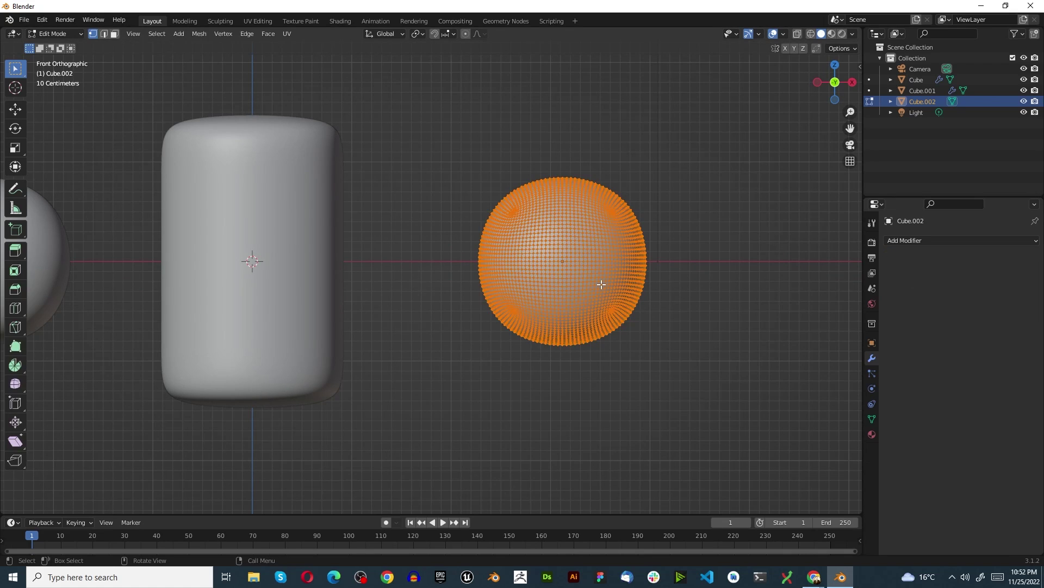
key("shift+alt+s")
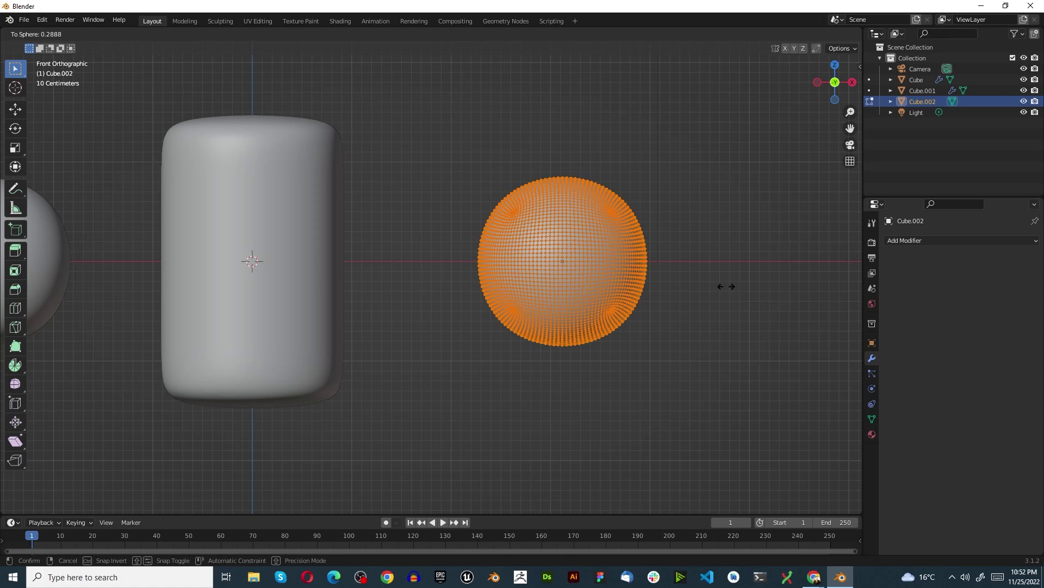
left_click(425, 283)
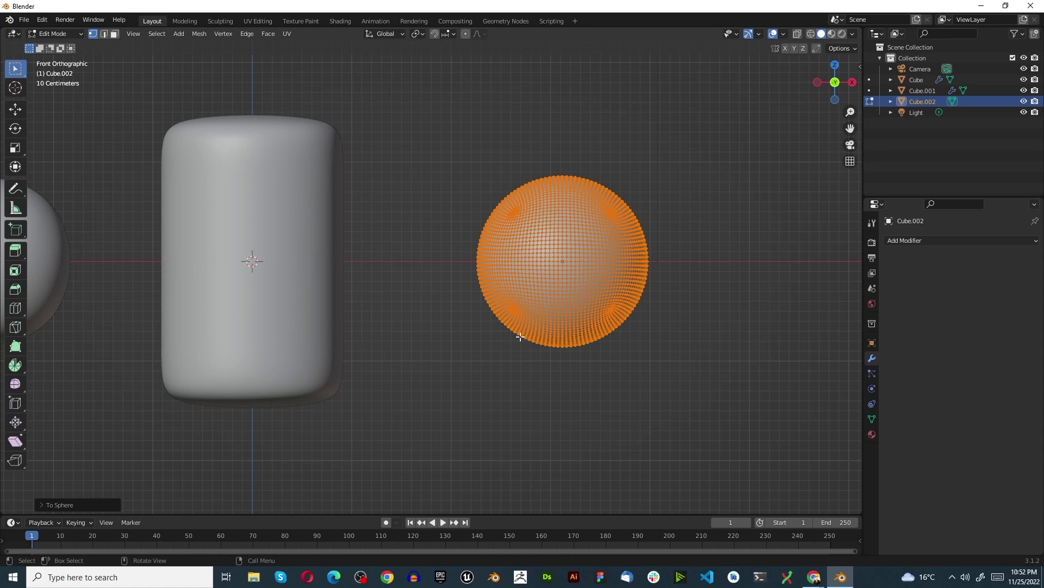
key("Tab")
Set the solid viewport shading to MatCap lighting with the shiny metallic matcap that has a bright central ring
key("Home")
scroll(325, 298, "up", 2)
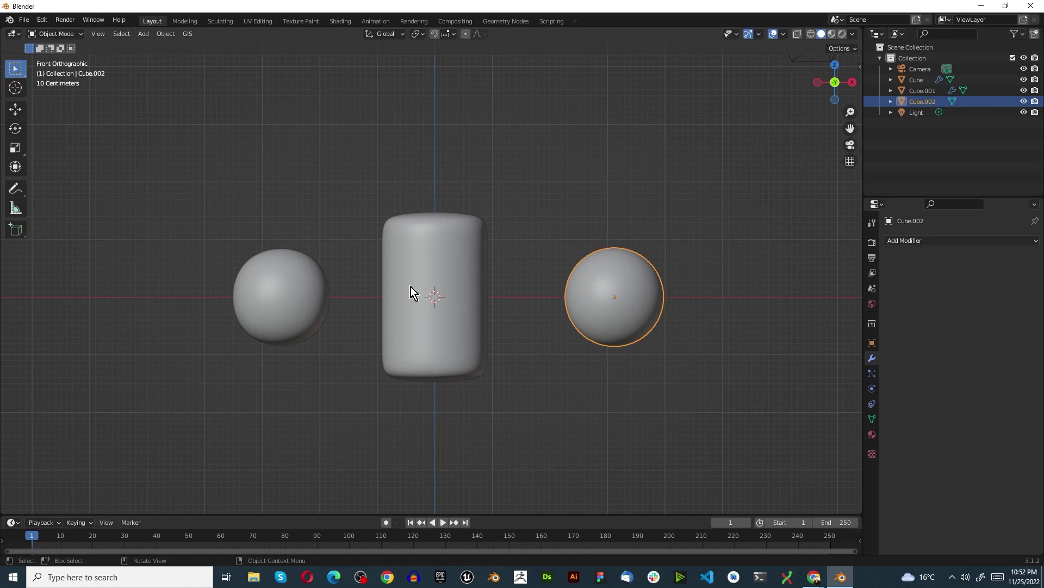
scroll(632, 283, "up", 2)
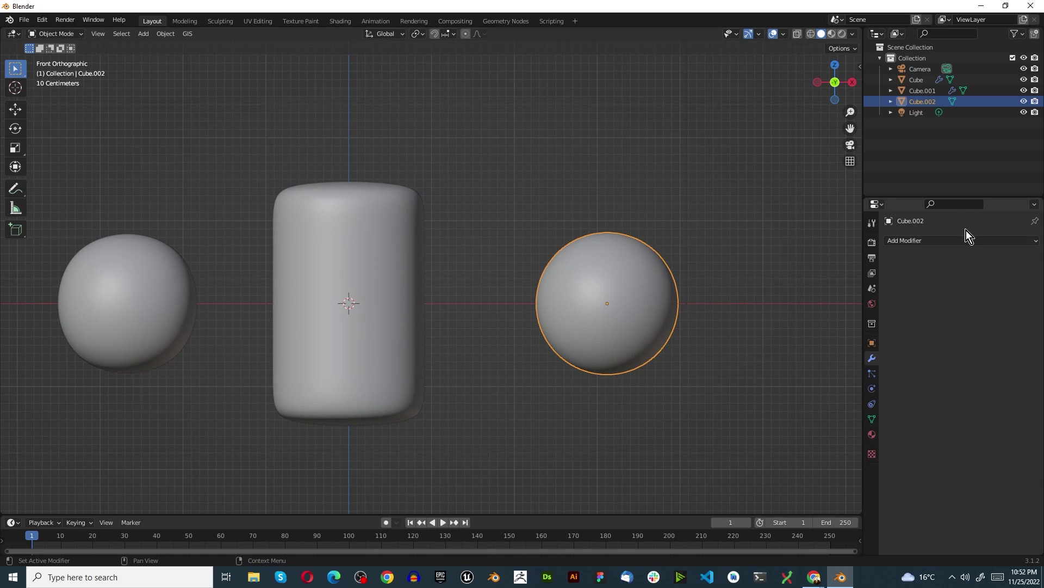
scroll(589, 294, "down", 1)
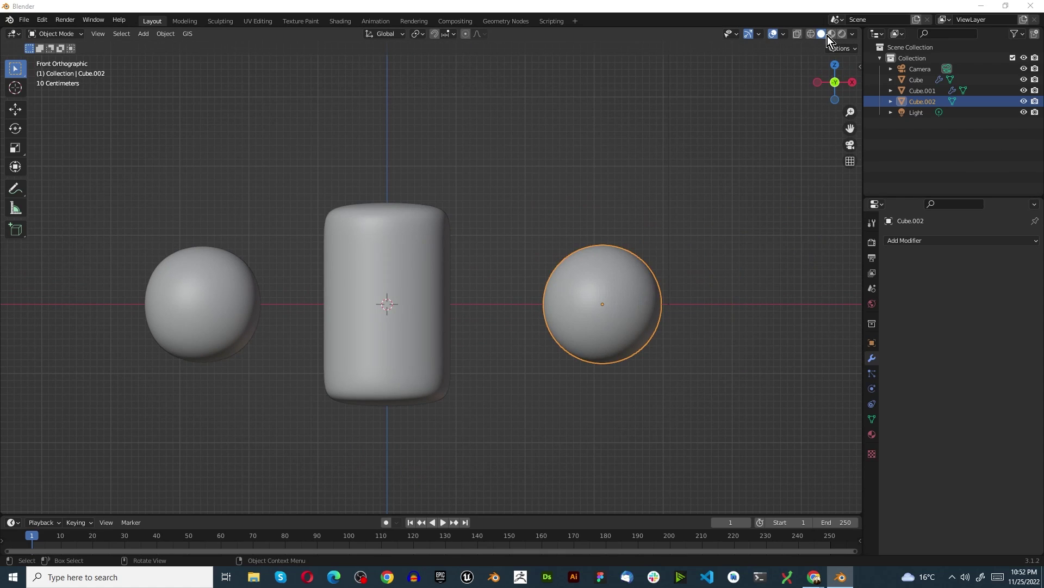
left_click(823, 37)
left_click(852, 35)
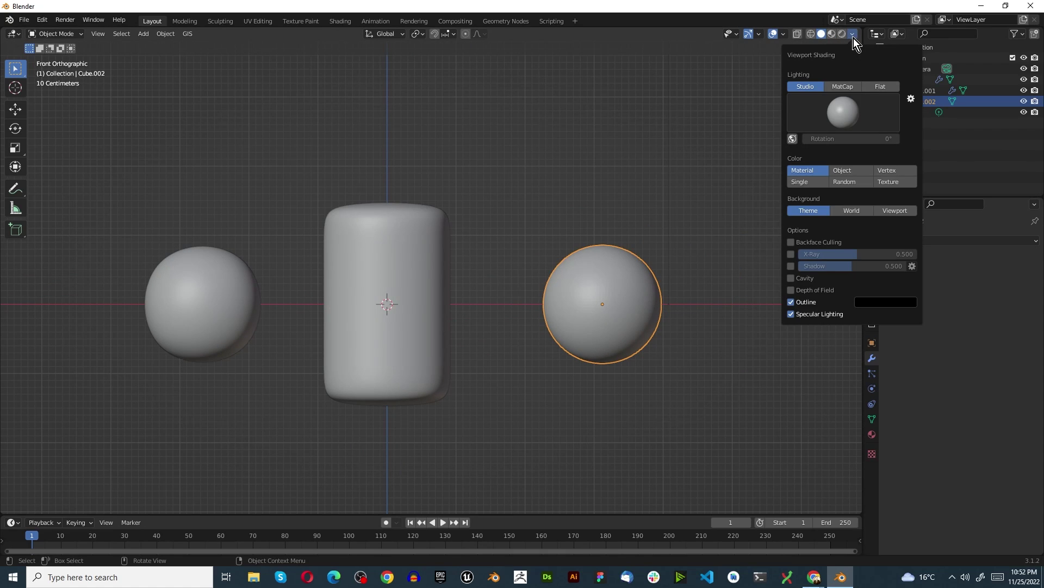
left_click(847, 86)
left_click(837, 109)
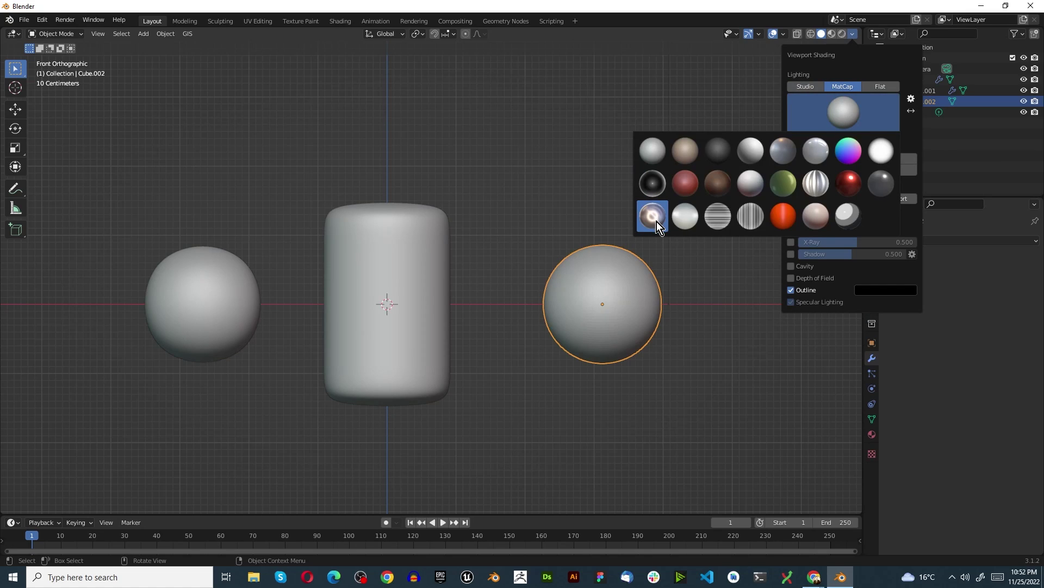
left_click(653, 217)
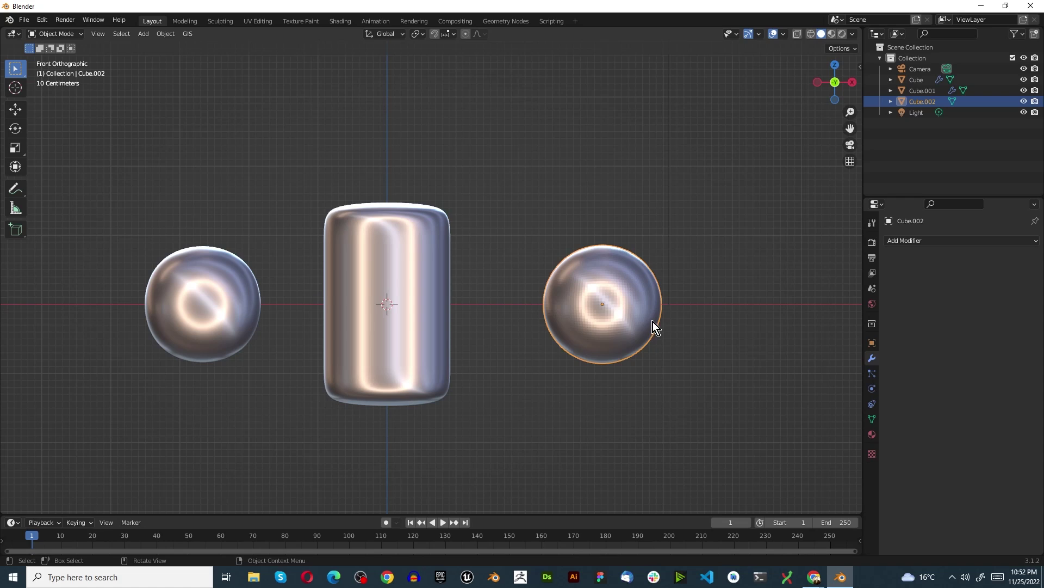
Apply Shade Smooth to the negative-X sphere, the tall rounded form and the positive-X sphere
left_click(205, 306)
right_click(204, 305)
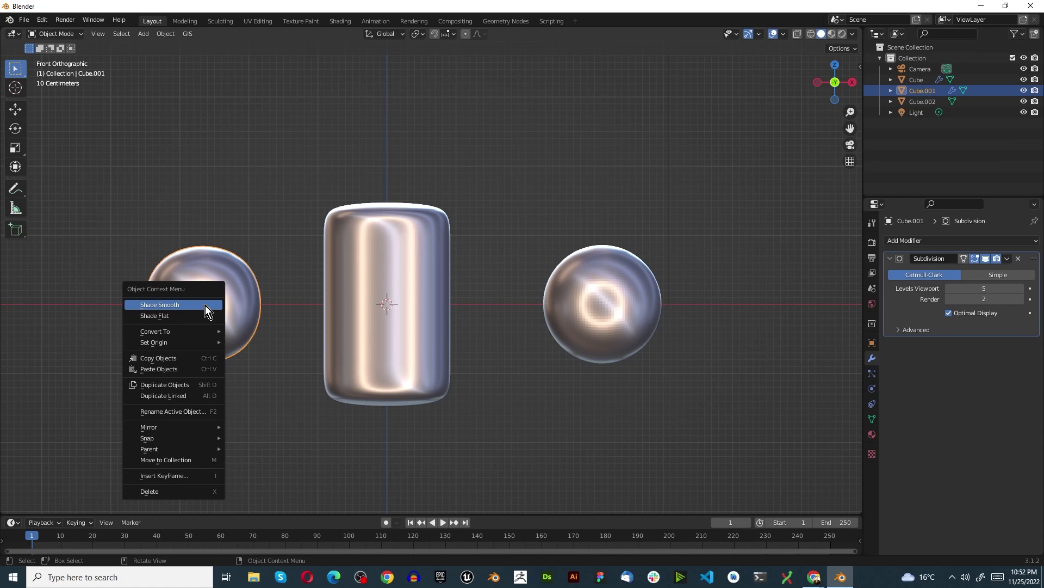
left_click(344, 313)
right_click(344, 313)
left_click(345, 315)
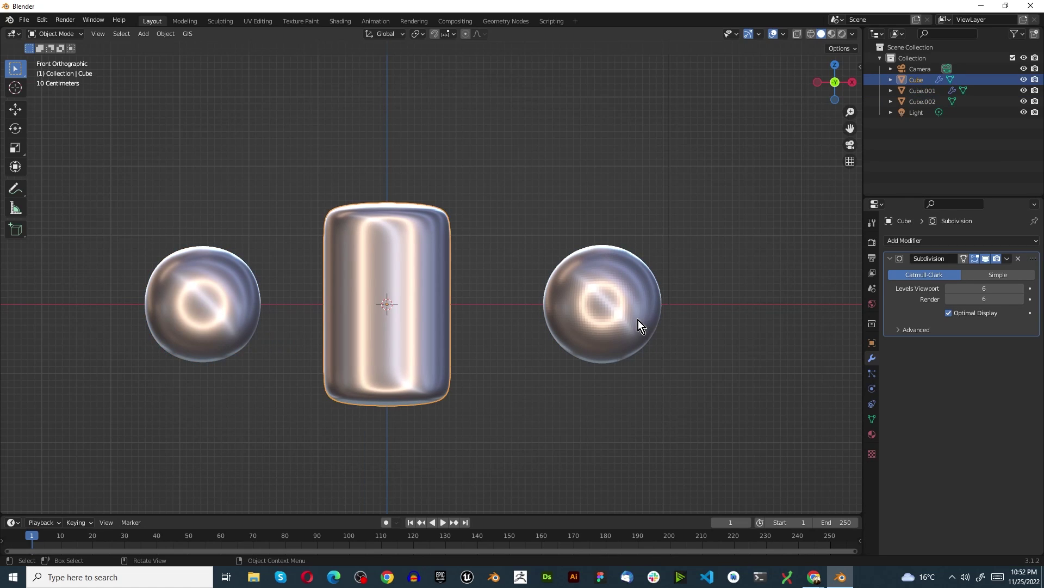
left_click(637, 319)
right_click(637, 319)
left_click(637, 318)
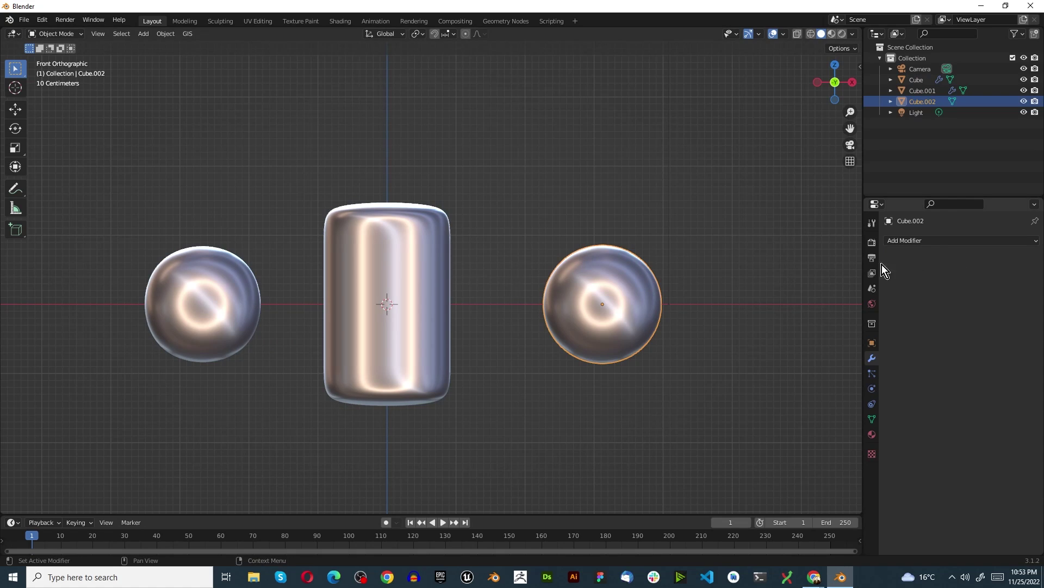
Give the positive-X sphere a Decimate modifier in Un-Subdivide mode with 1 iteration
left_click(642, 401)
left_click(578, 330)
left_click(925, 242)
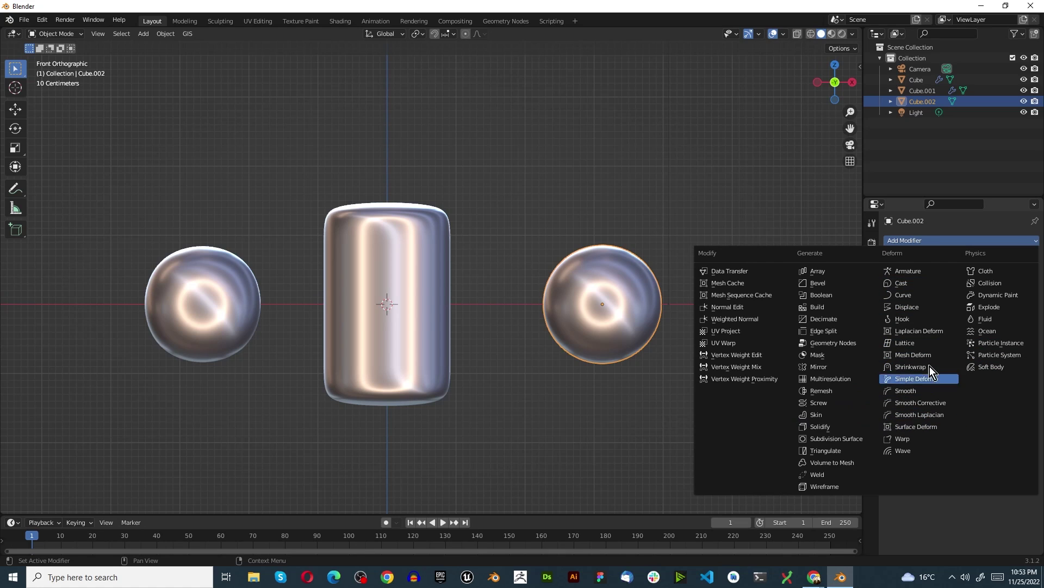
left_click(837, 321)
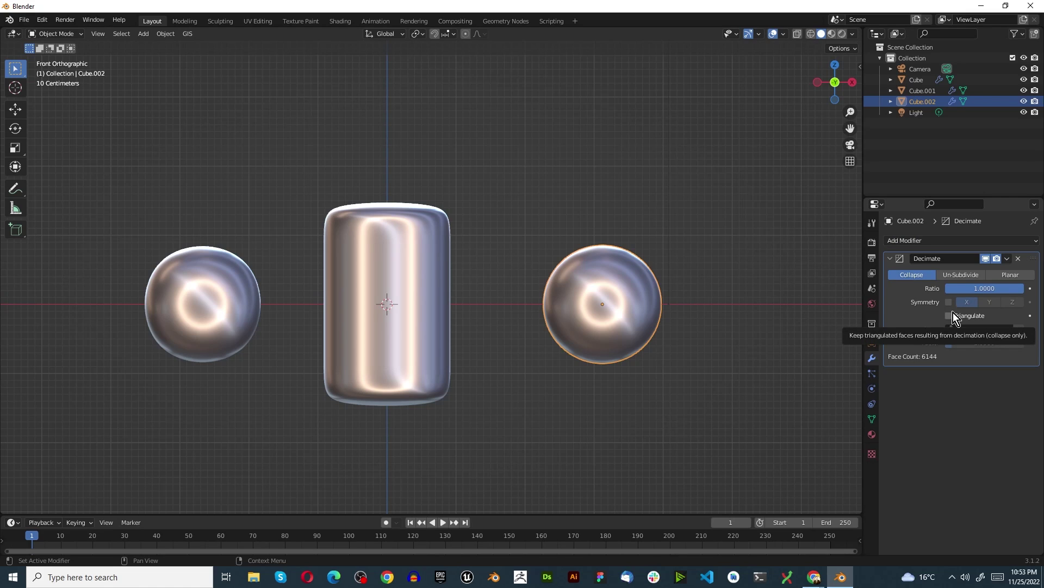
left_click(965, 274)
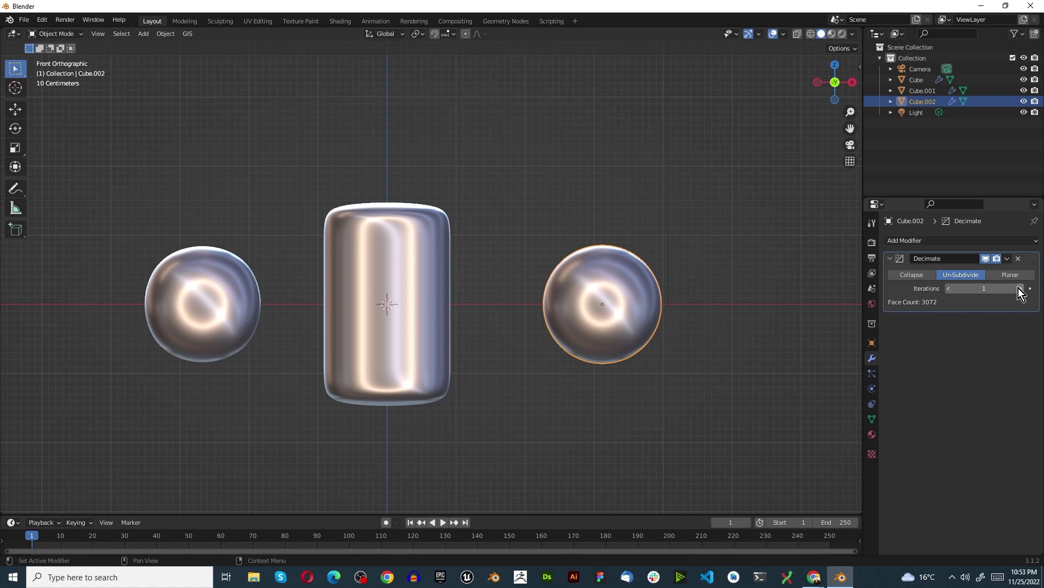
left_click(890, 258)
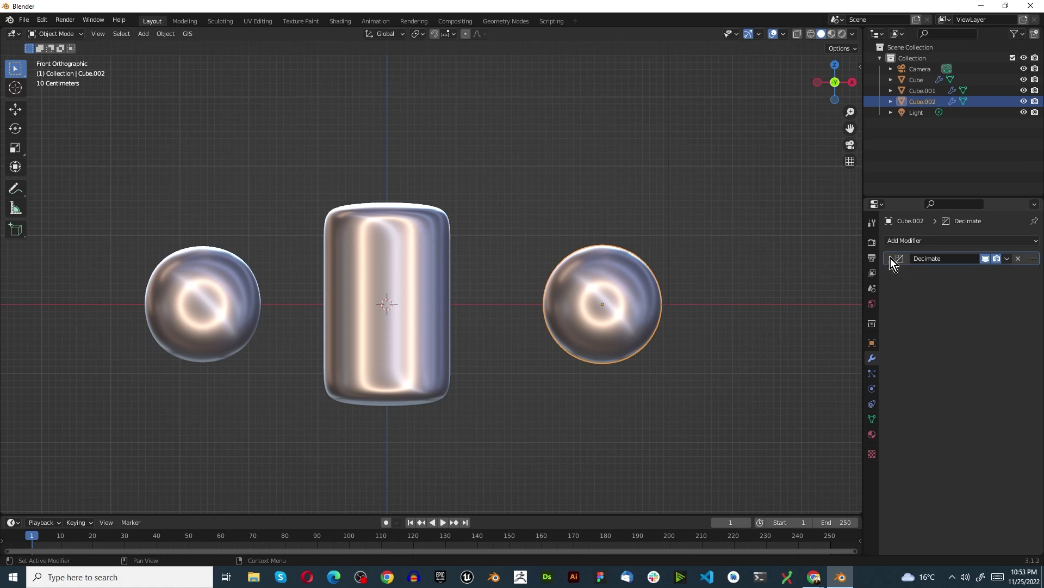
Add a Cast modifier with the Sphere shape to the positive-X sphere, below its Decimate modifier
left_click(912, 239)
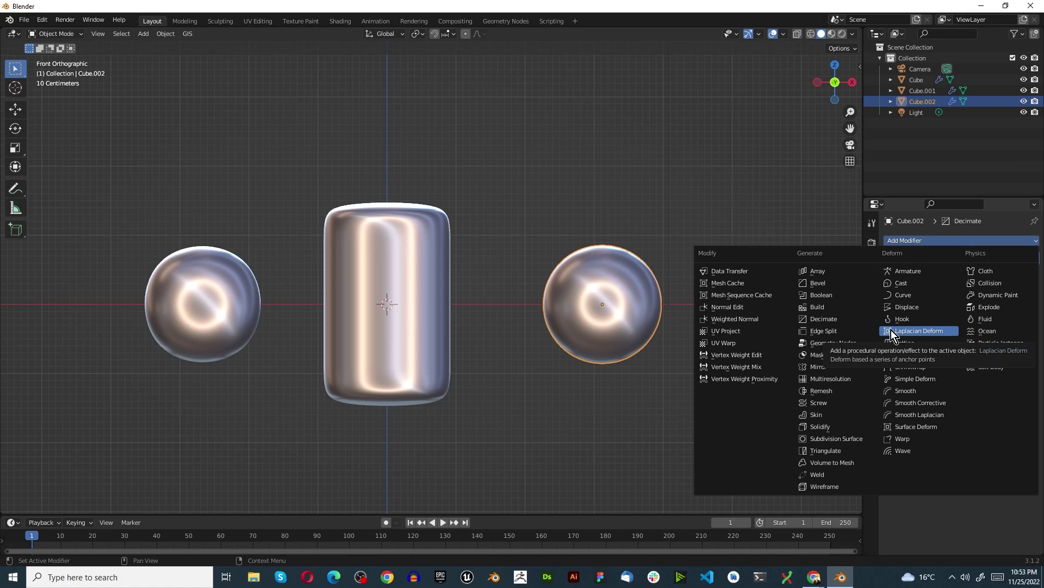
left_click(910, 282)
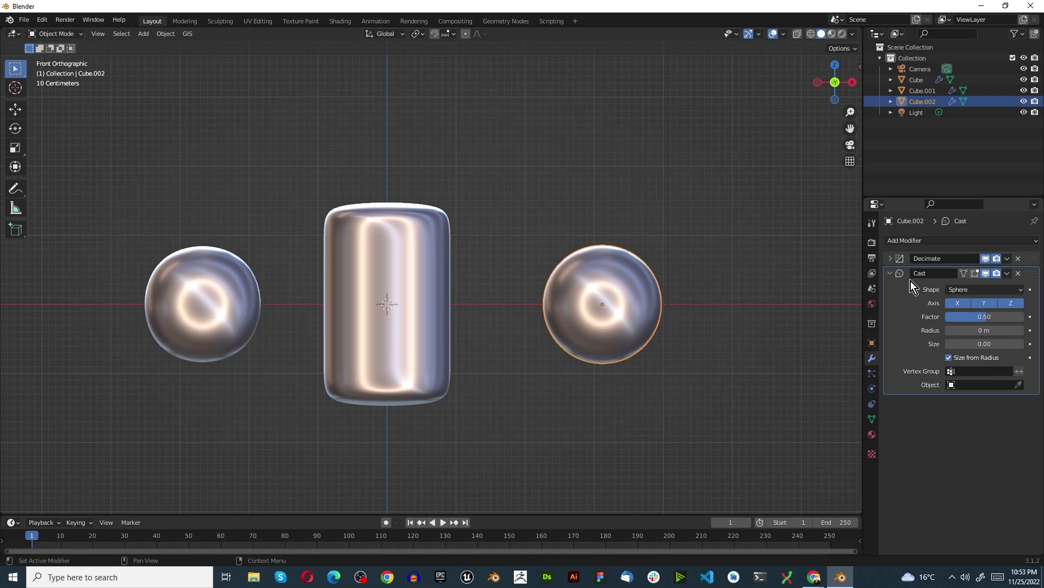
left_click(970, 315)
key("Escape")
left_click(887, 273)
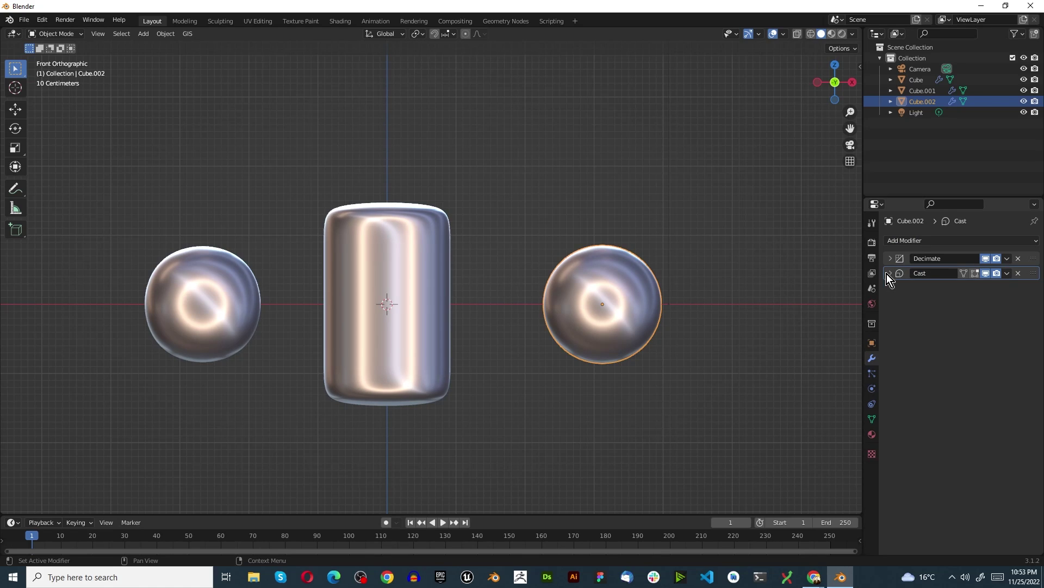
Add a Wireframe modifier to the positive-X sphere and inspect the resulting lattice up close
left_click(921, 244)
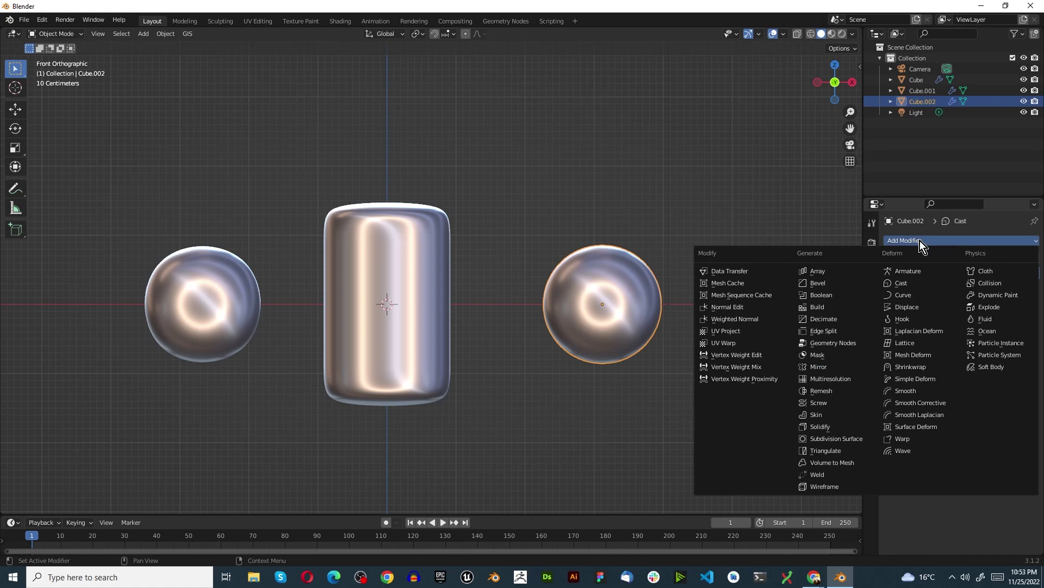
left_click(836, 485)
scroll(594, 361, "up", 2)
middle_click_drag(594, 361, 592, 271)
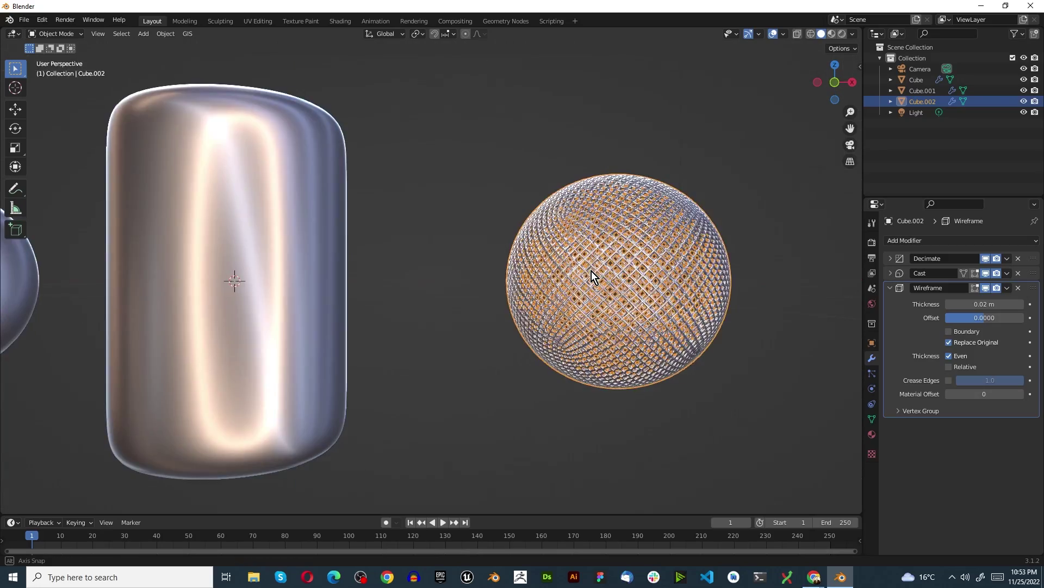
scroll(612, 282, "up", 8)
scroll(615, 285, "up", 2)
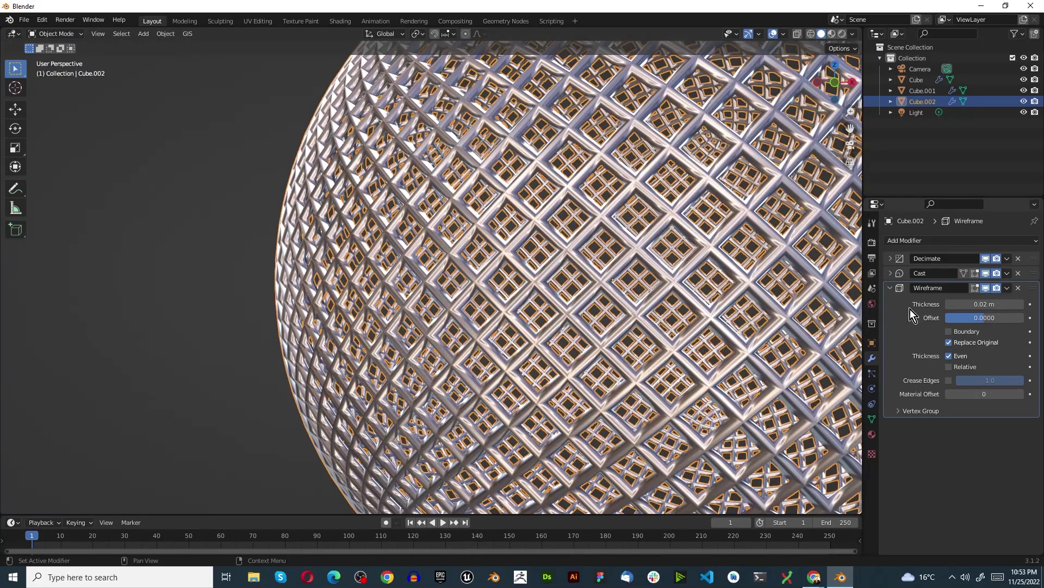
Try a thicker strut on the sphere's Wireframe modifier, reset Thickness to its default, and check the Vertex Group options
mouse_move(984, 304)
left_mouse_down()
mouse_move(1033, 304)
mouse_move(981, 304)
left_mouse_up()
right_click(980, 304)
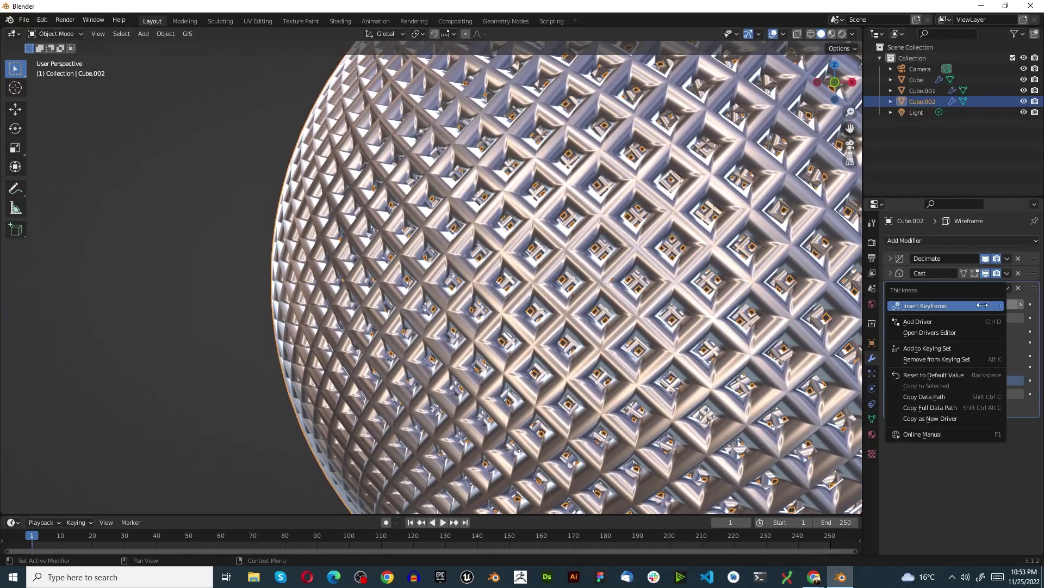
left_click(946, 375)
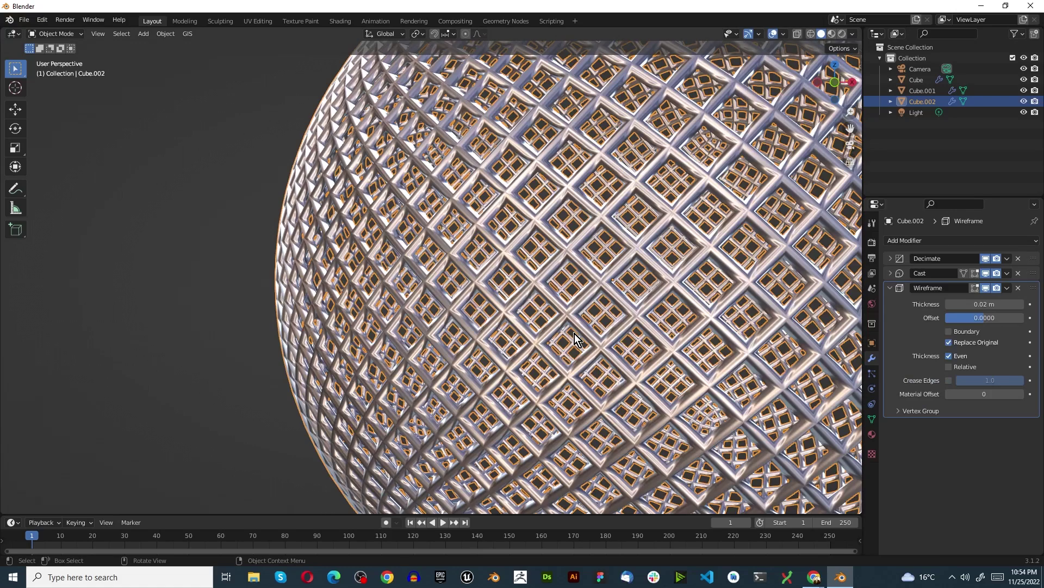
left_click(917, 411)
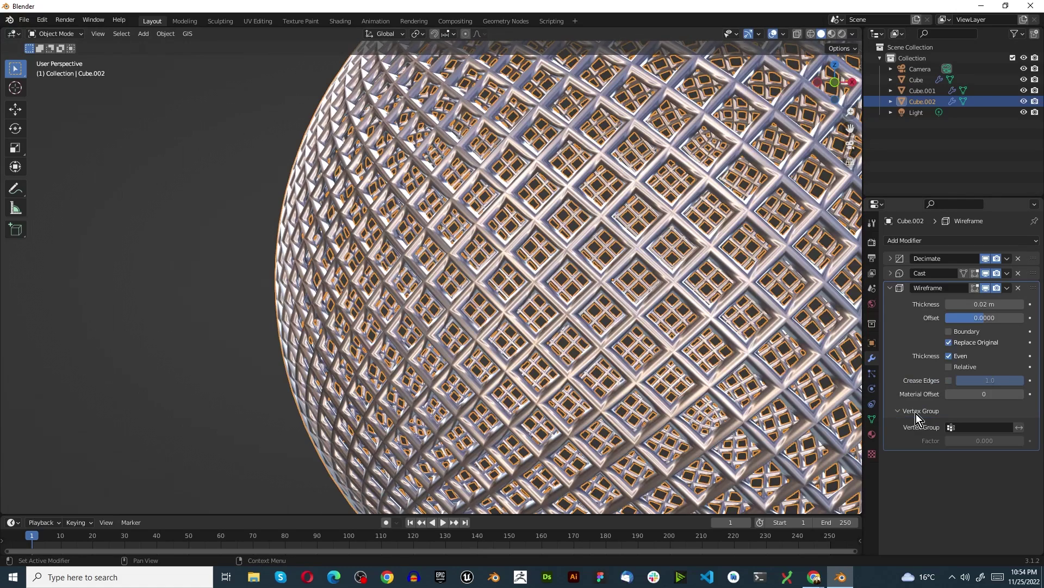
left_click(917, 412)
Give the tall rounded form a Decimate modifier in Un-Subdivide mode and increase its iterations
scroll(634, 346, "down", 8)
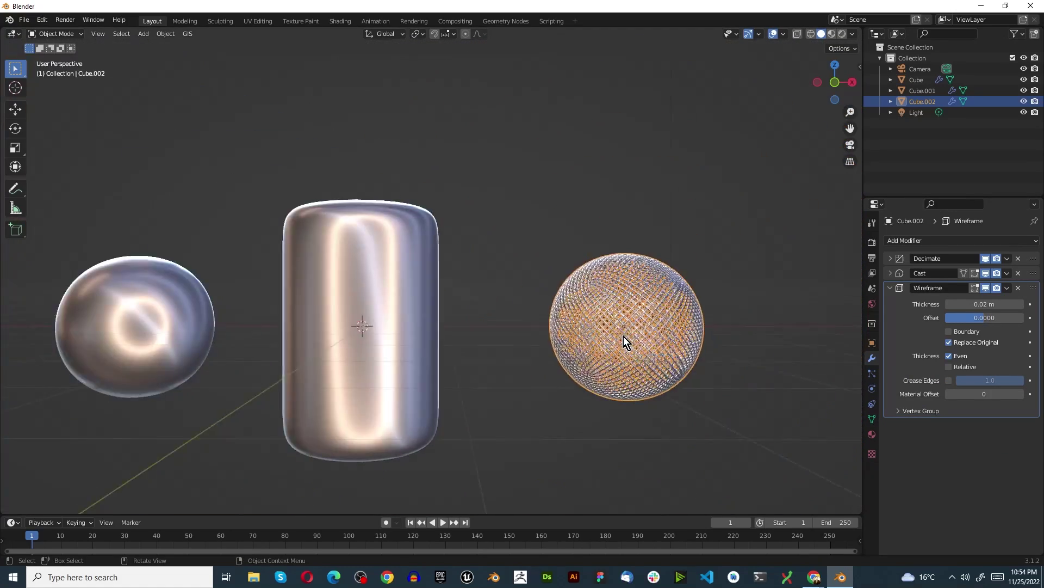
scroll(624, 337, "up", 1)
left_click(570, 433)
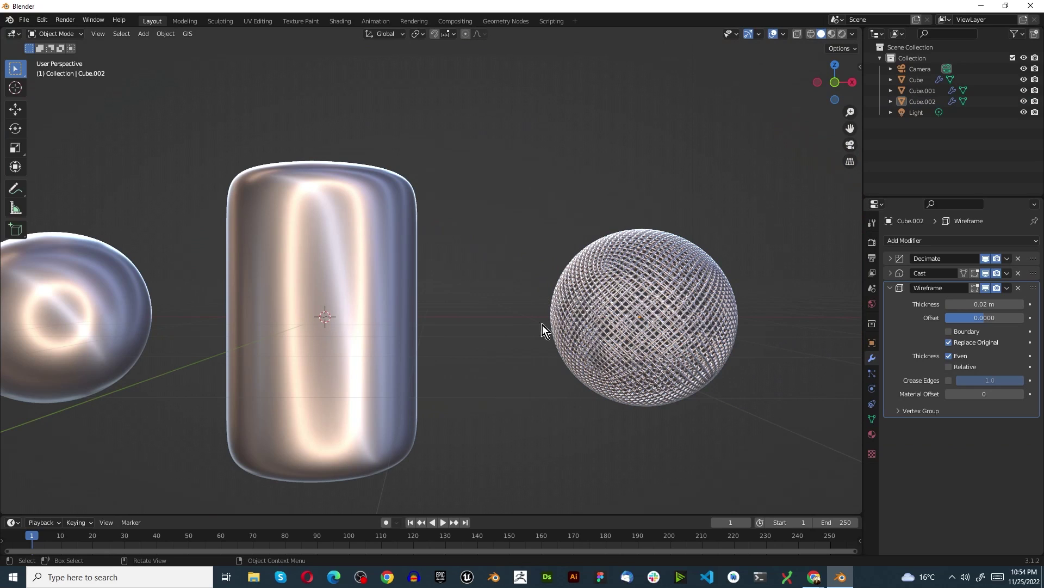
key("Home")
scroll(406, 330, "up", 2)
left_click(432, 248)
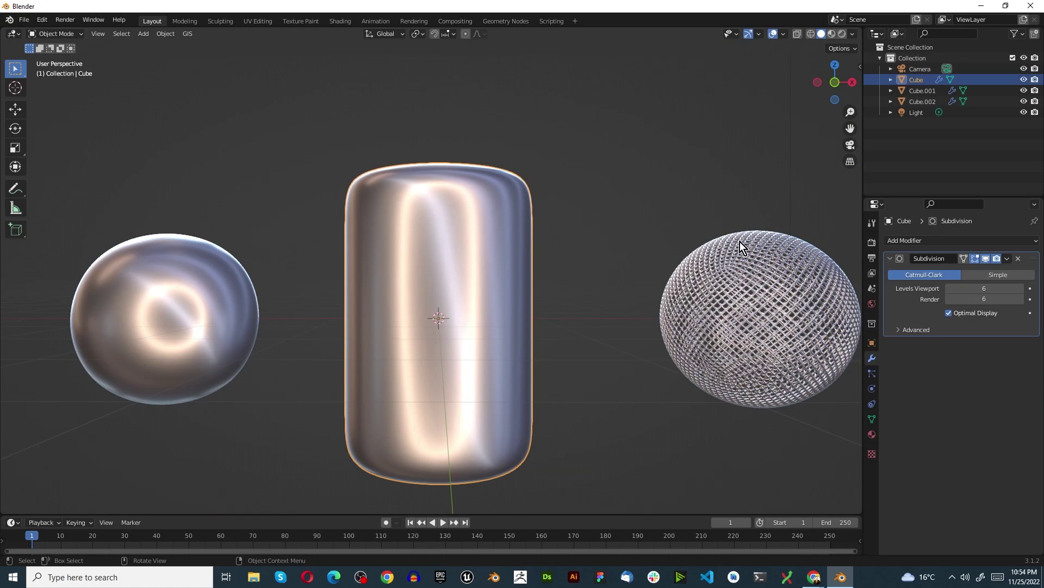
left_click(899, 240)
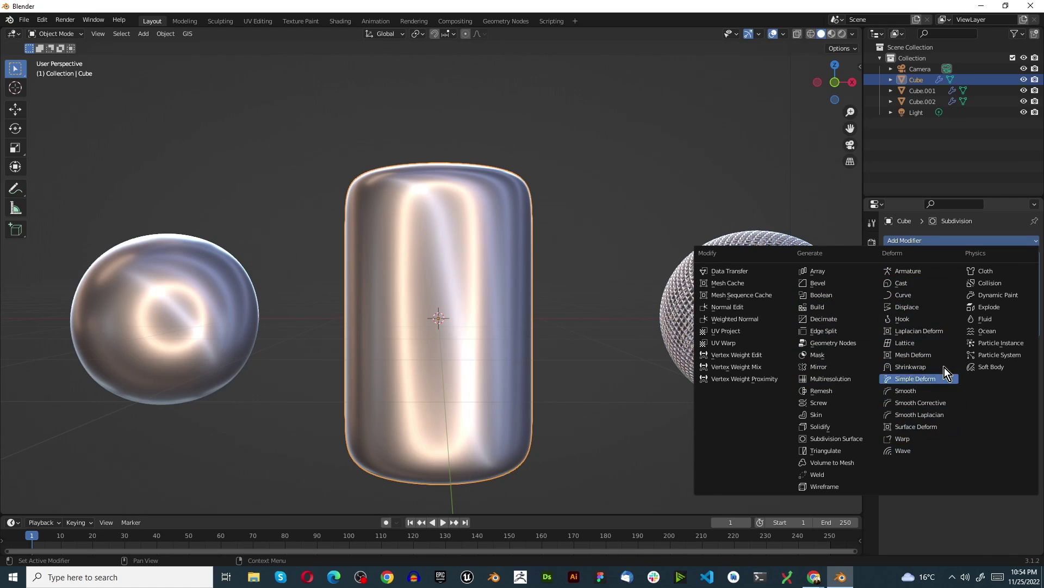
left_click(828, 320)
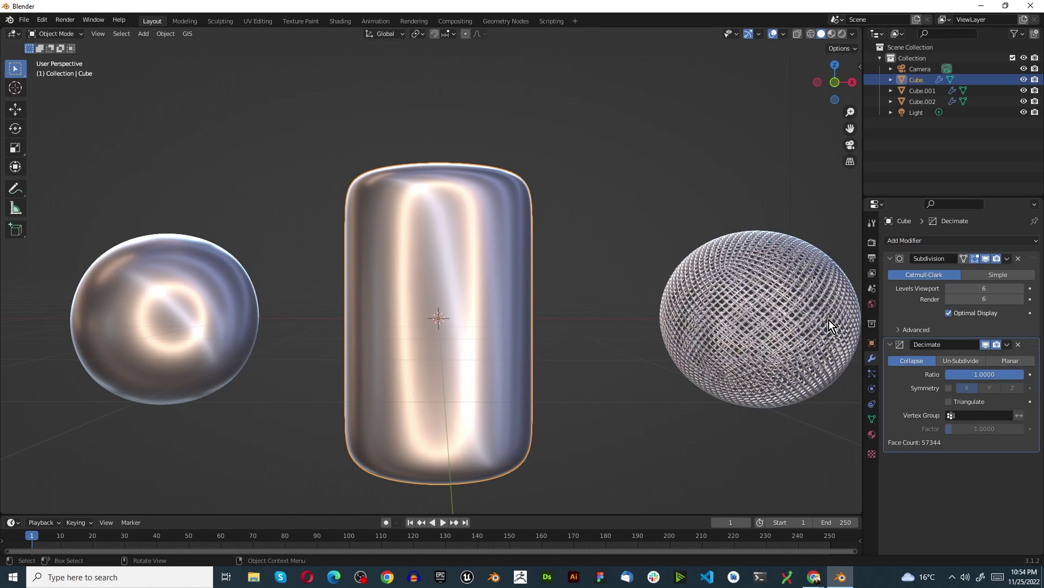
left_click(971, 362)
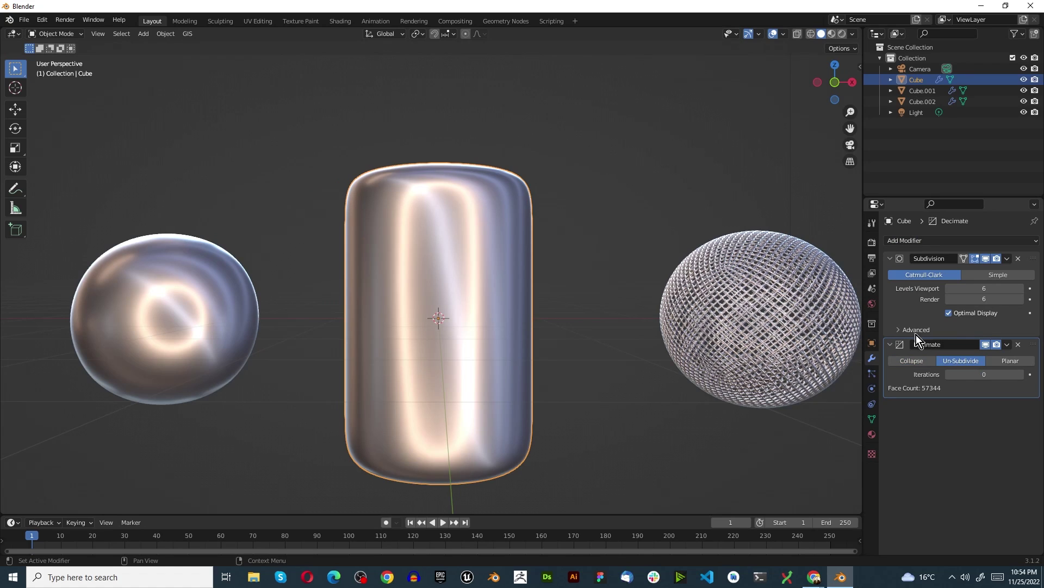
left_click(1020, 374)
left_click(890, 344)
Add a Cast modifier to the tall rounded form and set its shape to Cylinder
left_click(898, 240)
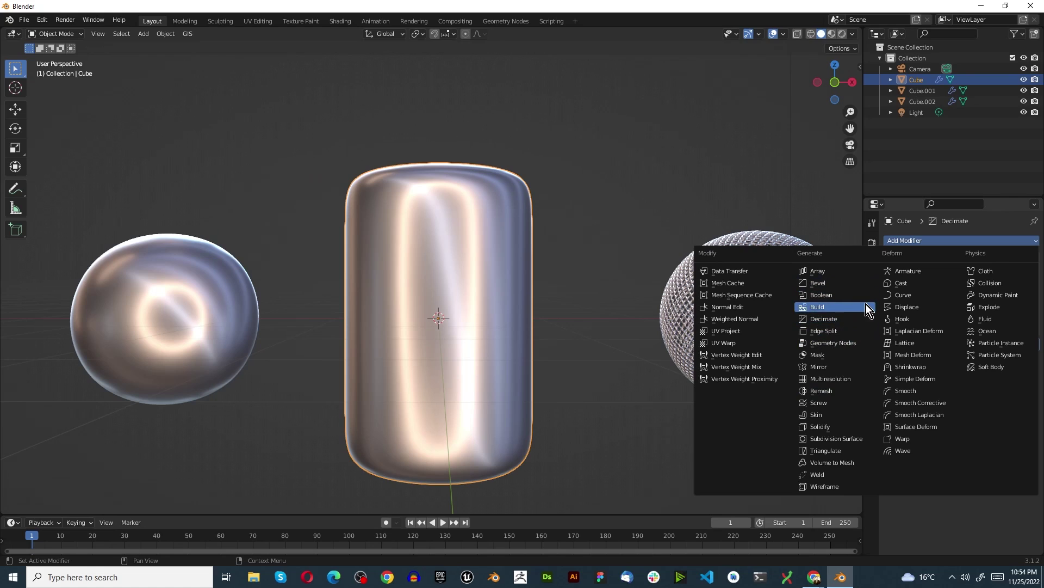
left_click(905, 283)
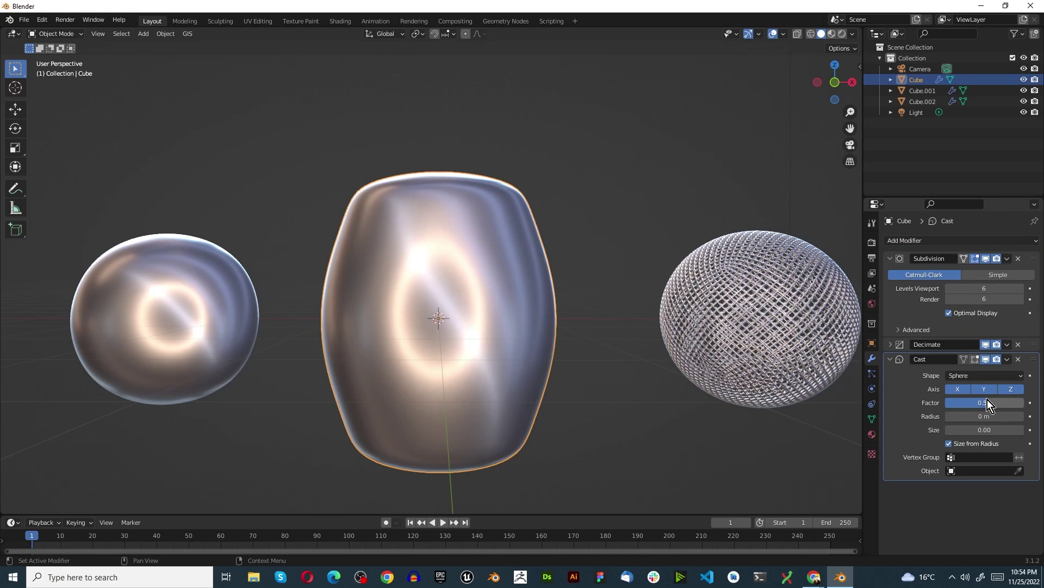
left_click(988, 374)
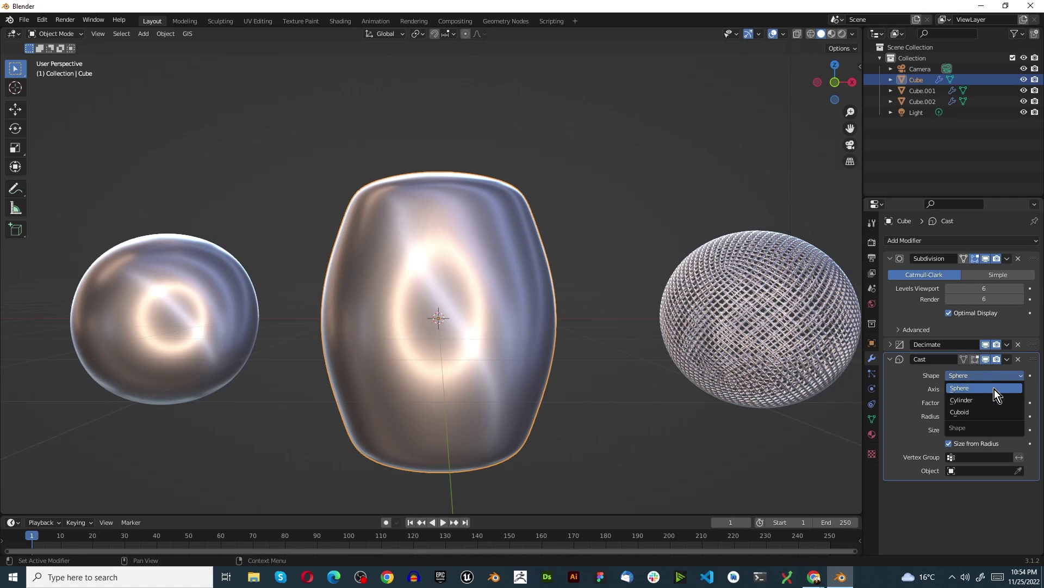
left_click(999, 399)
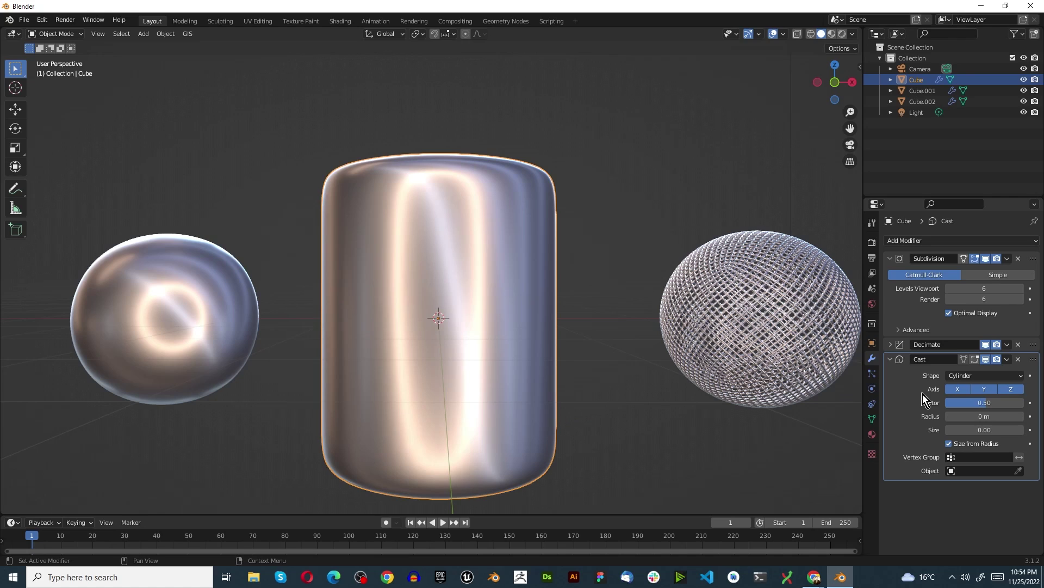
Try Cast factors of 1 and about -0.12 on the tall rounded form
left_click(991, 402)
type("1")
key("Return")
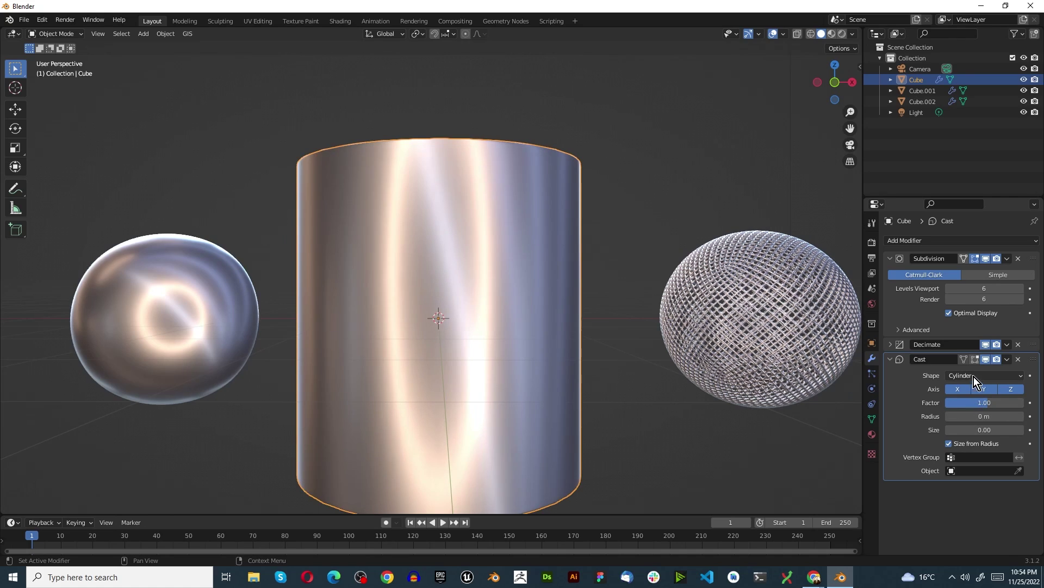
mouse_move(991, 403)
left_mouse_down()
mouse_move(947, 403)
mouse_move(985, 403)
mouse_move(976, 403)
left_mouse_up()
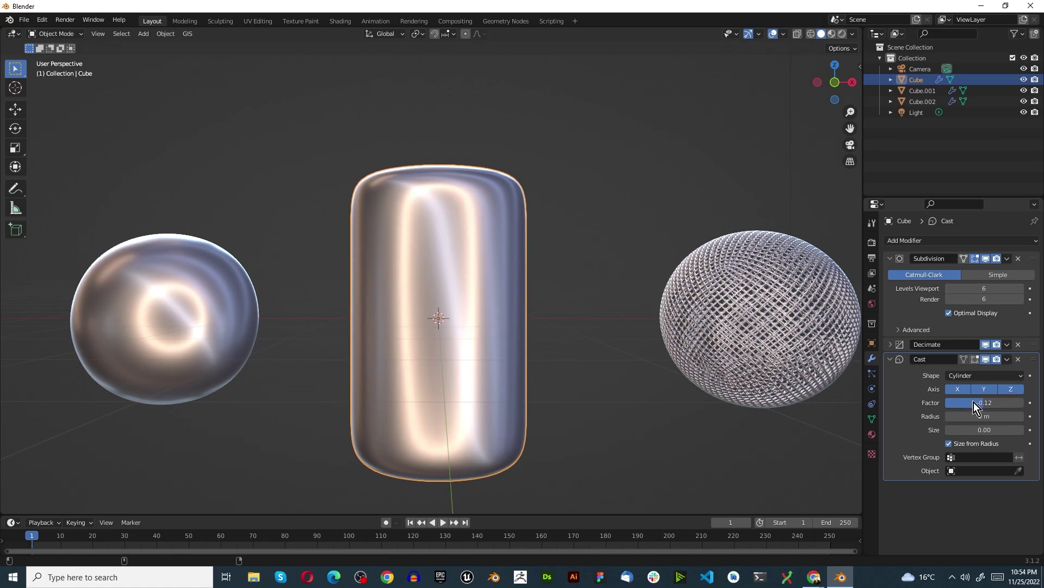
Try Cast factors of about -0.07 and 0 while checking the top cap of the tall form
middle_click_drag(397, 163, 412, 201)
scroll(475, 174, "up", 4)
scroll(476, 174, "up", 3)
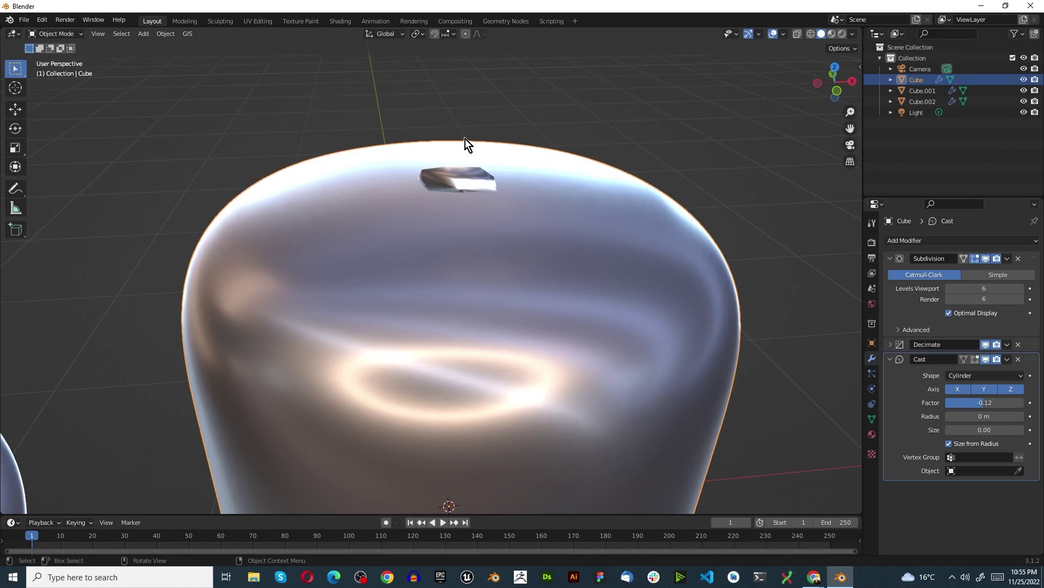
left_click_drag(980, 402, 982, 403)
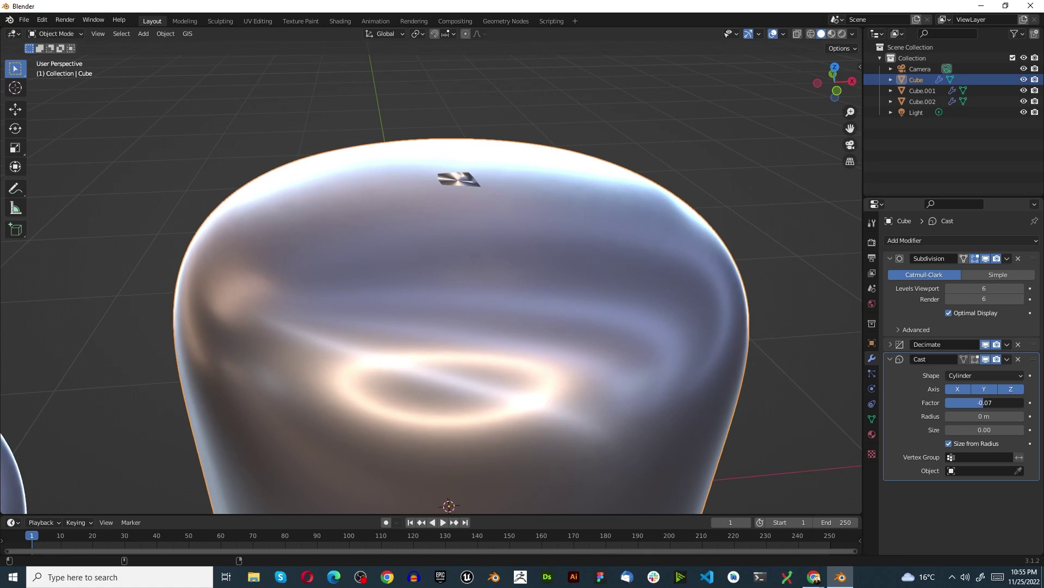
left_click(983, 403)
type("0")
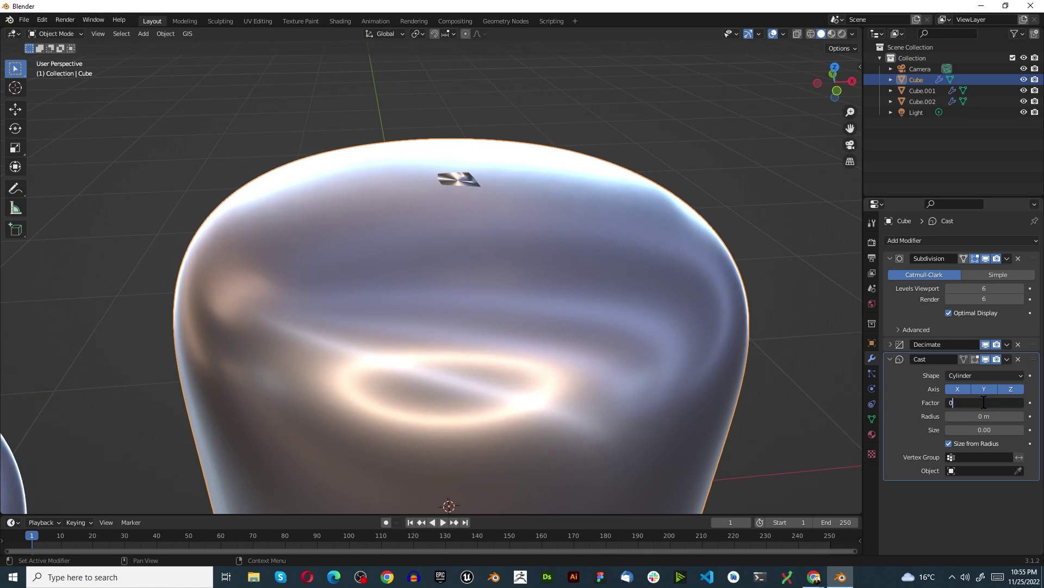
key("Return")
Set the tall form's Cast factor to 0.1 and check its cap and sides from several angles
left_click(996, 403)
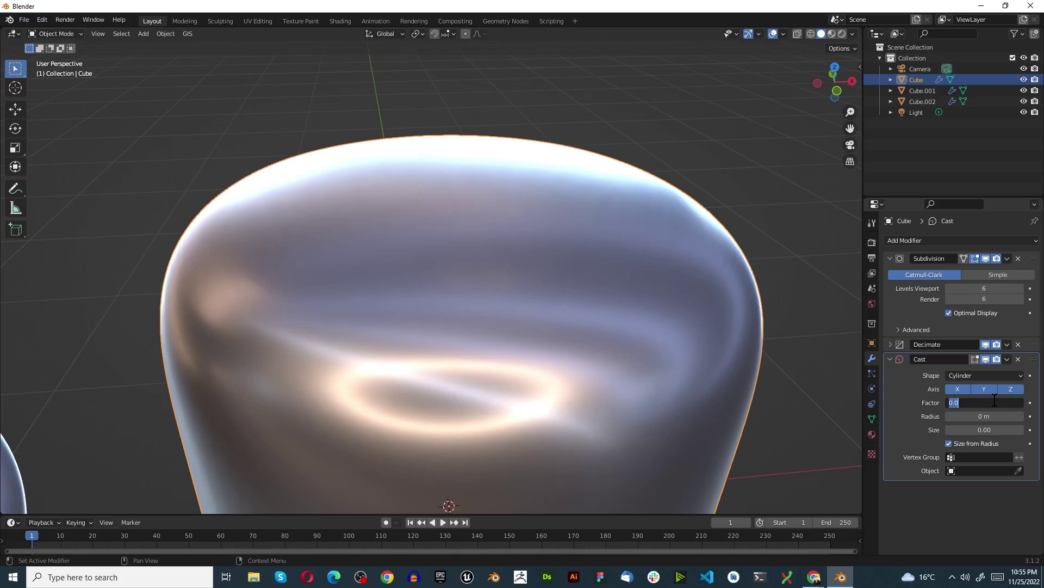
type("0.1")
key("Return")
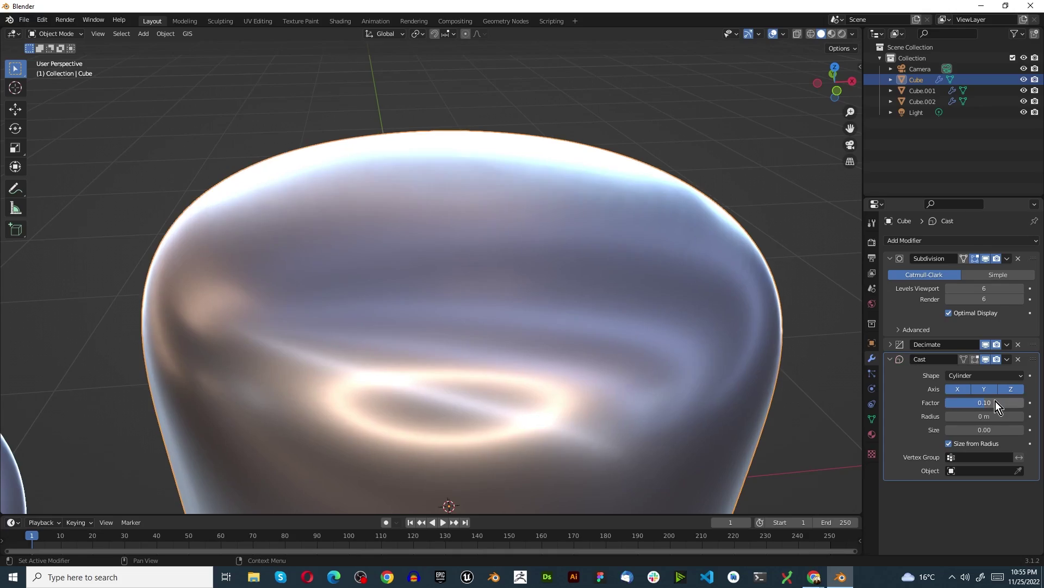
scroll(259, 235, "down", 5)
middle_click_drag(259, 235, 318, 257)
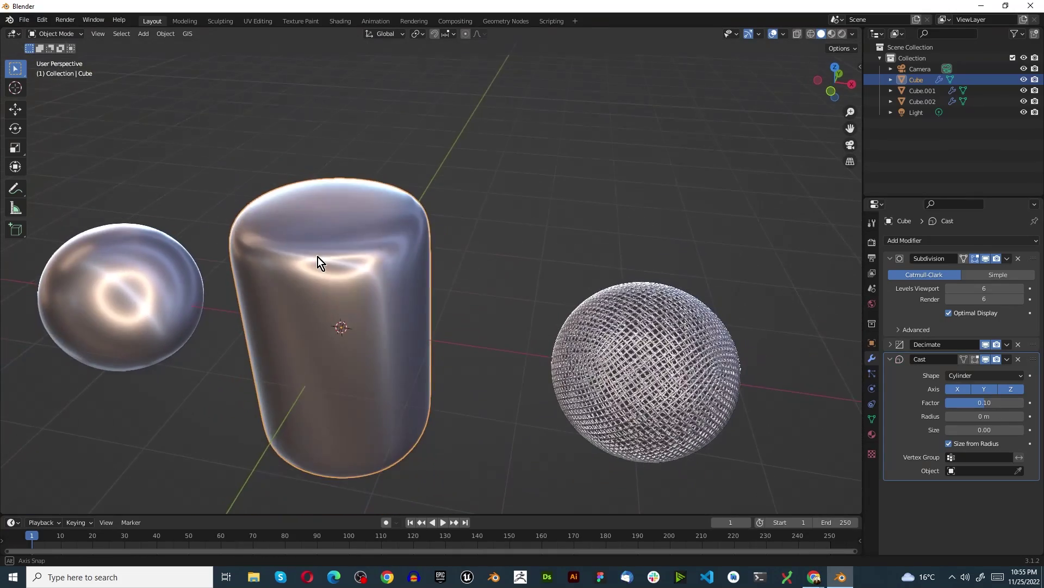
scroll(246, 202, "up", 3)
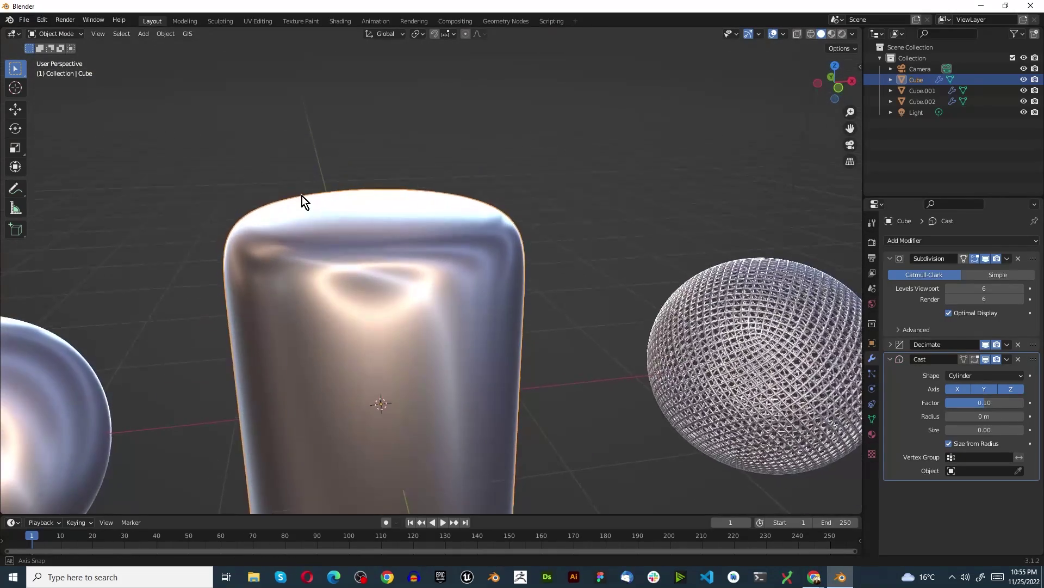
left_click(890, 359)
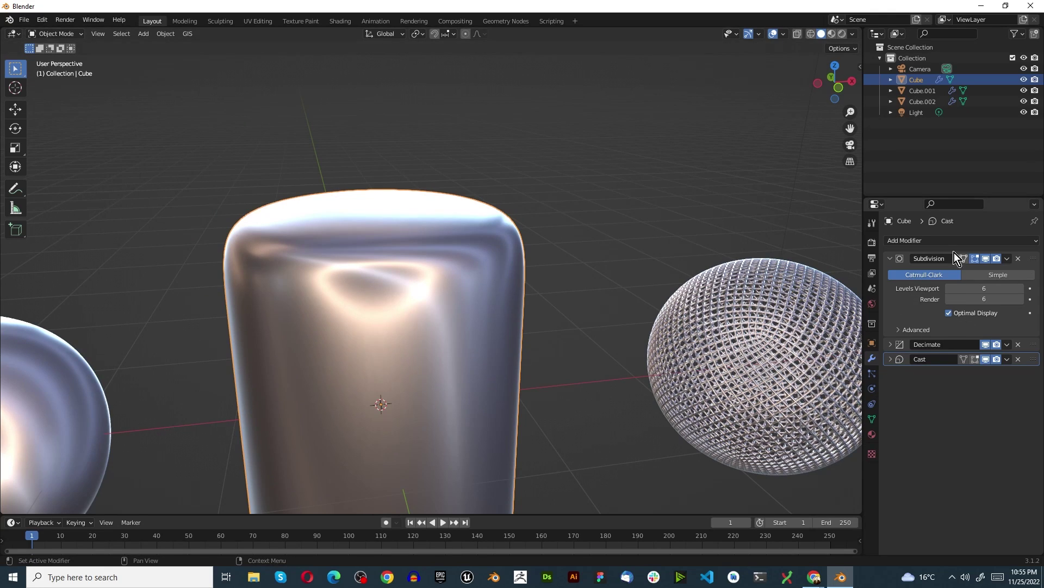
Add a Wireframe modifier to the tall rounded form and view its lattice from above
left_click(919, 240)
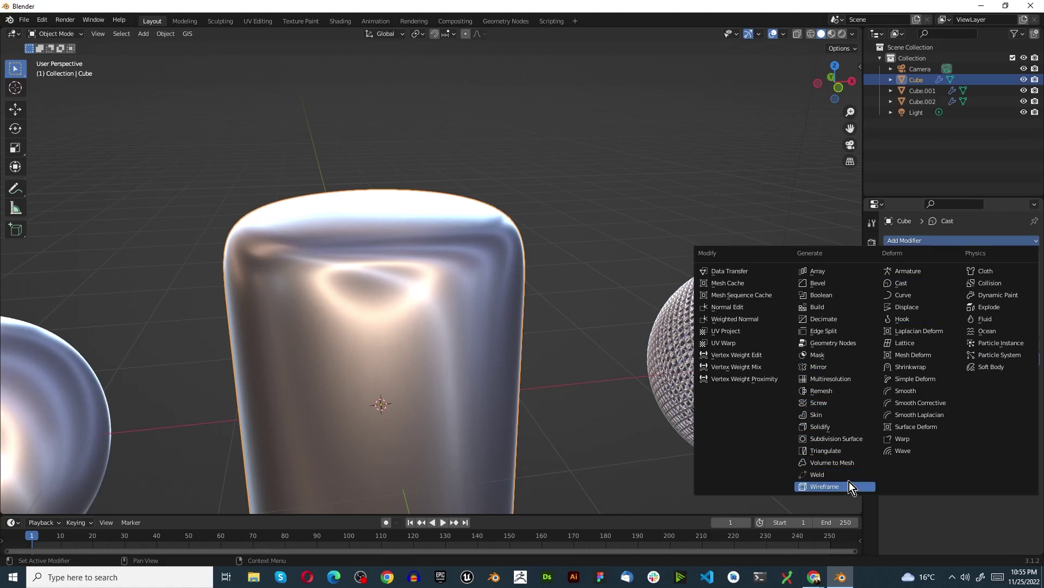
left_click(833, 486)
middle_click_drag(357, 194, 343, 244)
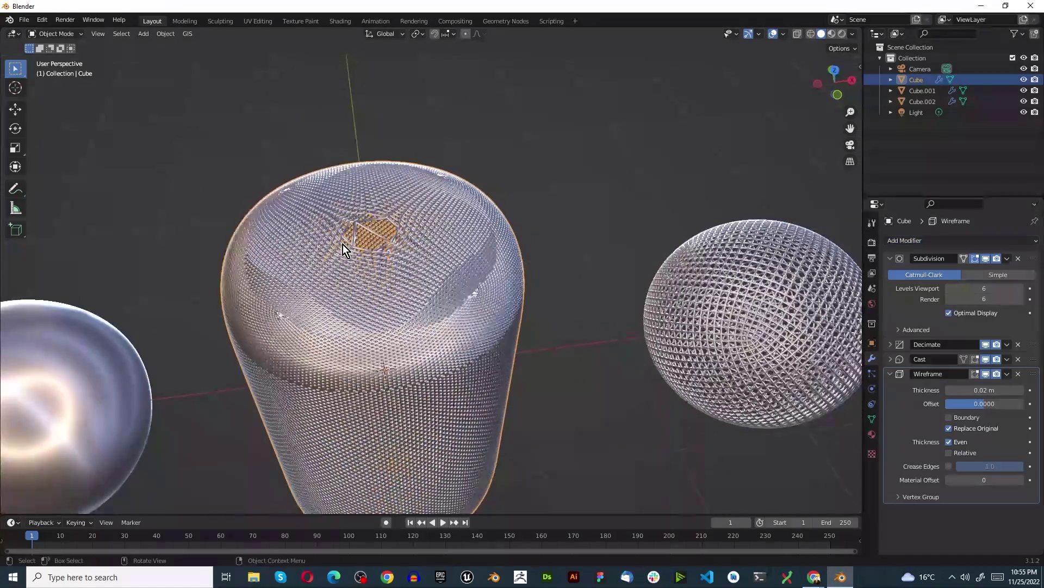
Try a Sphere cast shape with a factor of 1 on the tall wireframe form and check the result
scroll(343, 243, "up", 4)
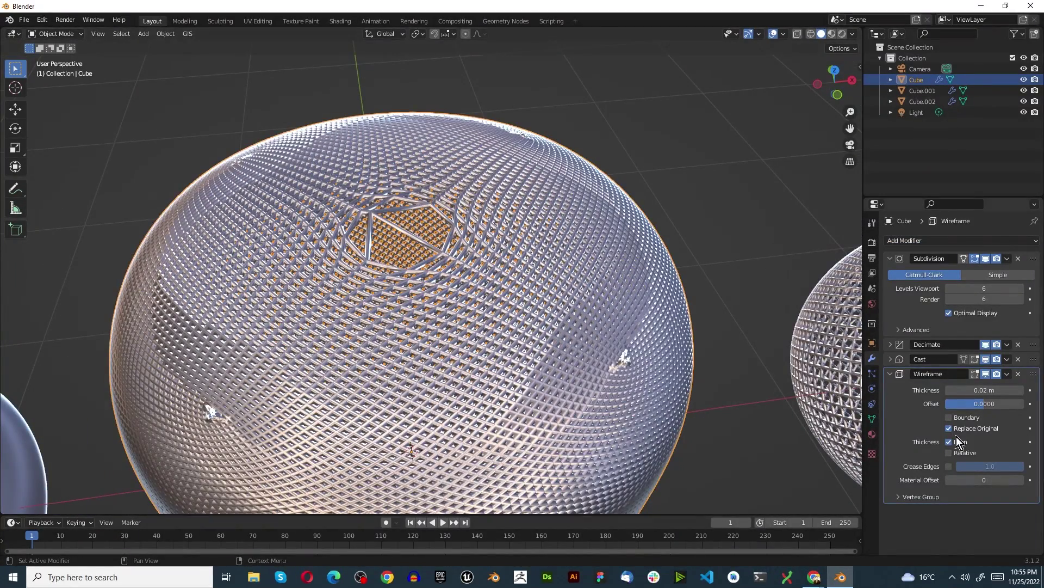
left_click(890, 359)
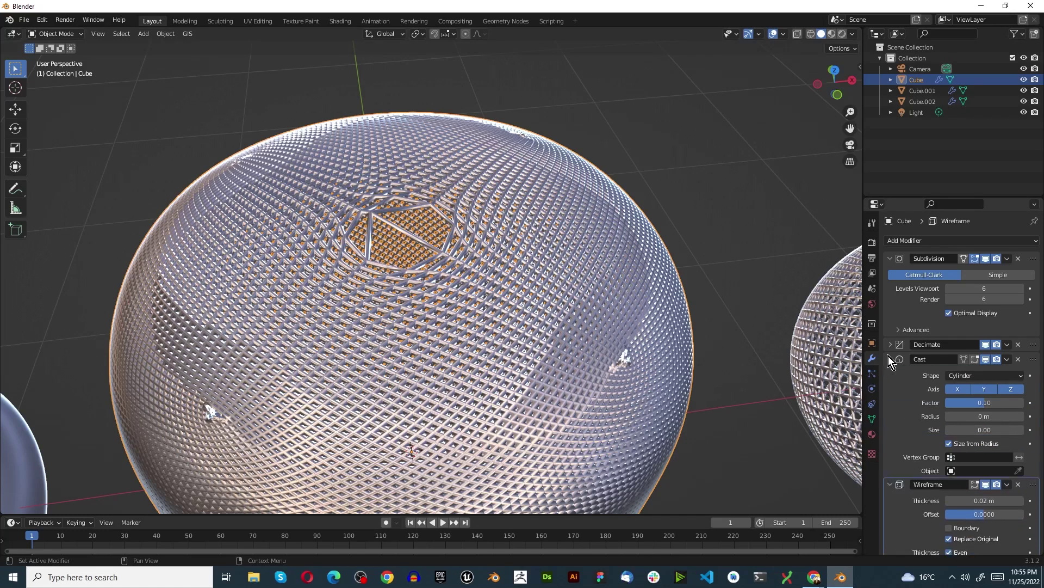
left_click(967, 375)
left_click(967, 388)
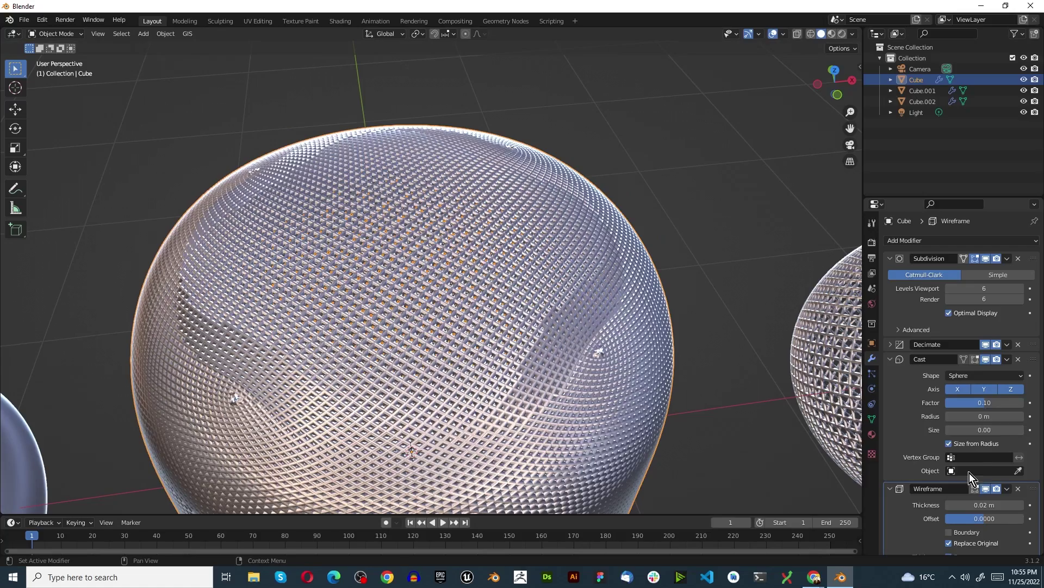
left_click(979, 402)
type("1")
key("Return")
scroll(547, 198, "down", 4)
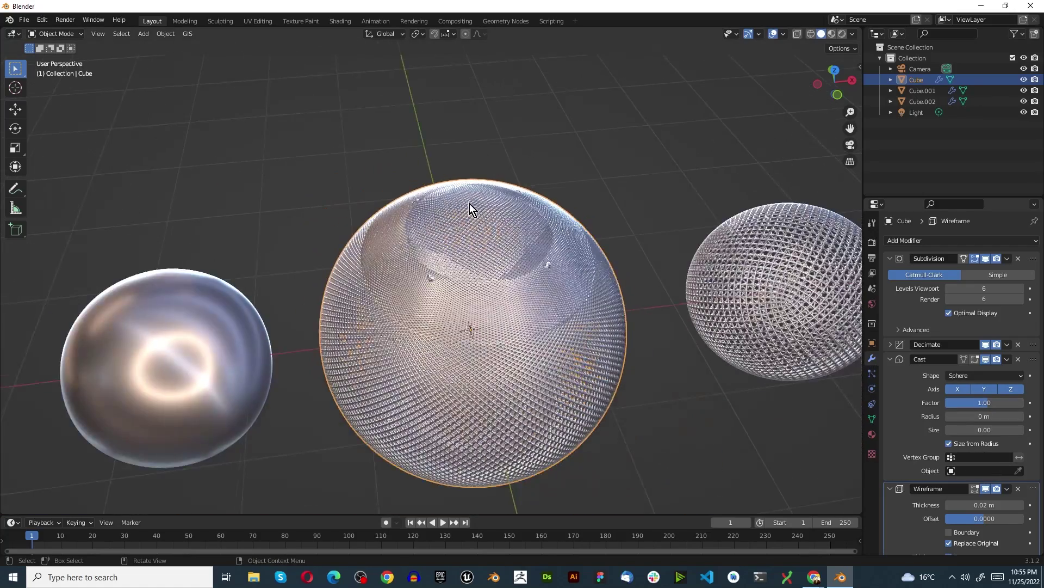
middle_click_drag(469, 204, 759, 354)
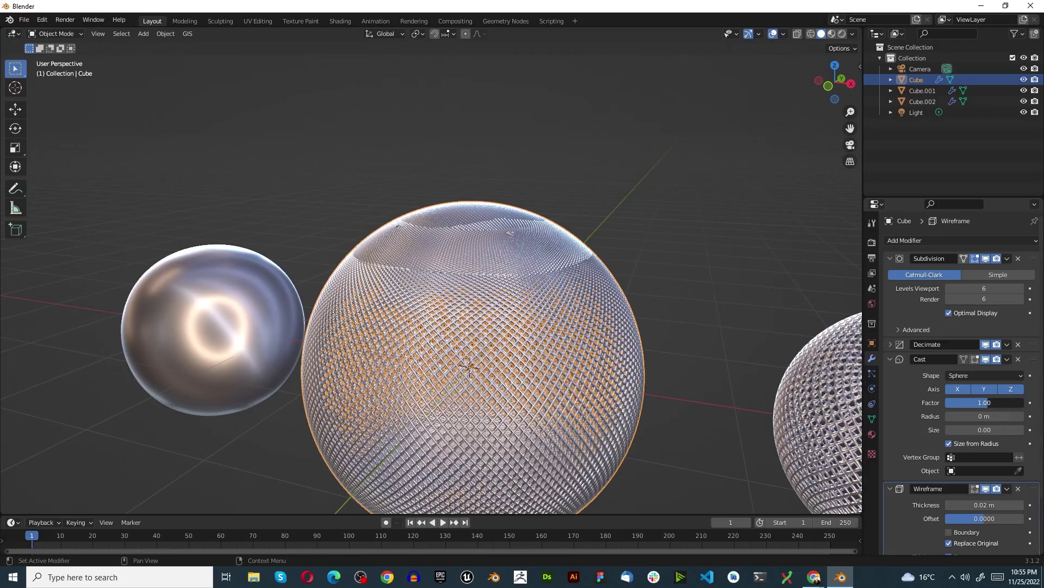
Try a Cast factor of 1.41 on the tall form with different combinations of the X, Y and Z axes
mouse_move(984, 403)
left_mouse_down()
mouse_move(925, 403)
mouse_move(1001, 403)
left_mouse_up()
left_click(1009, 389)
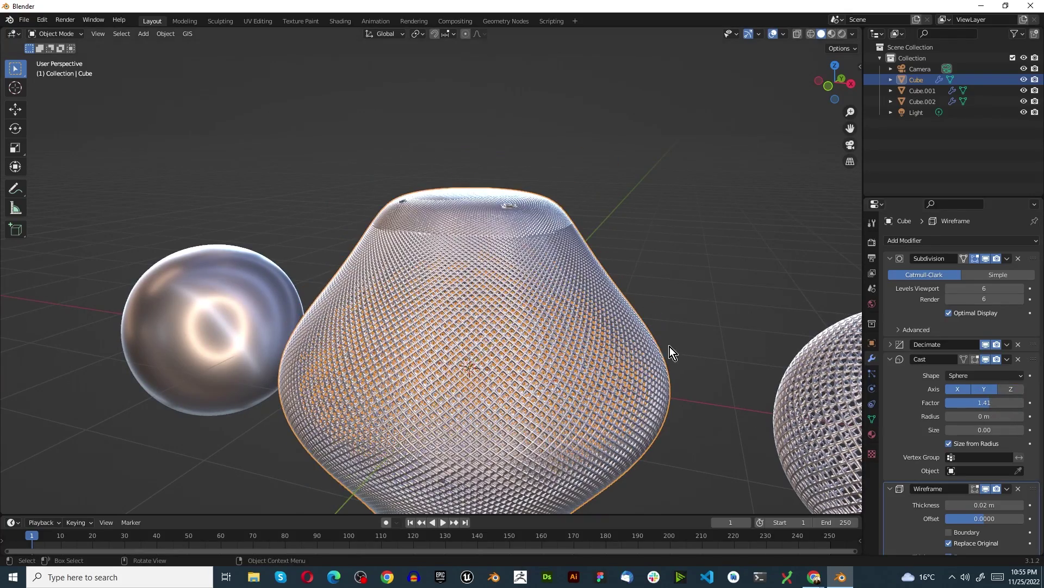
left_click(978, 387)
left_click(957, 386)
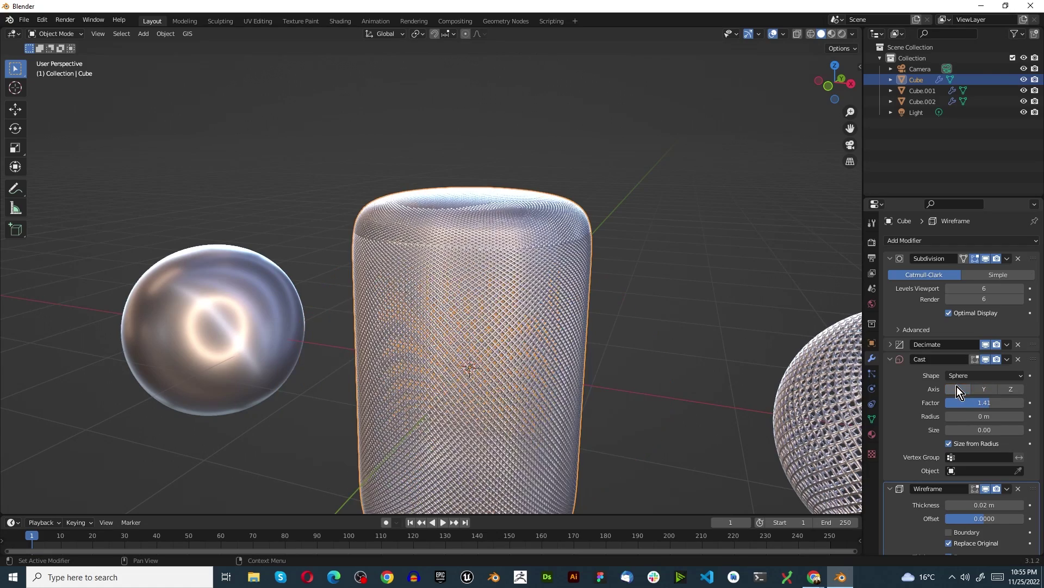
left_click(1011, 389)
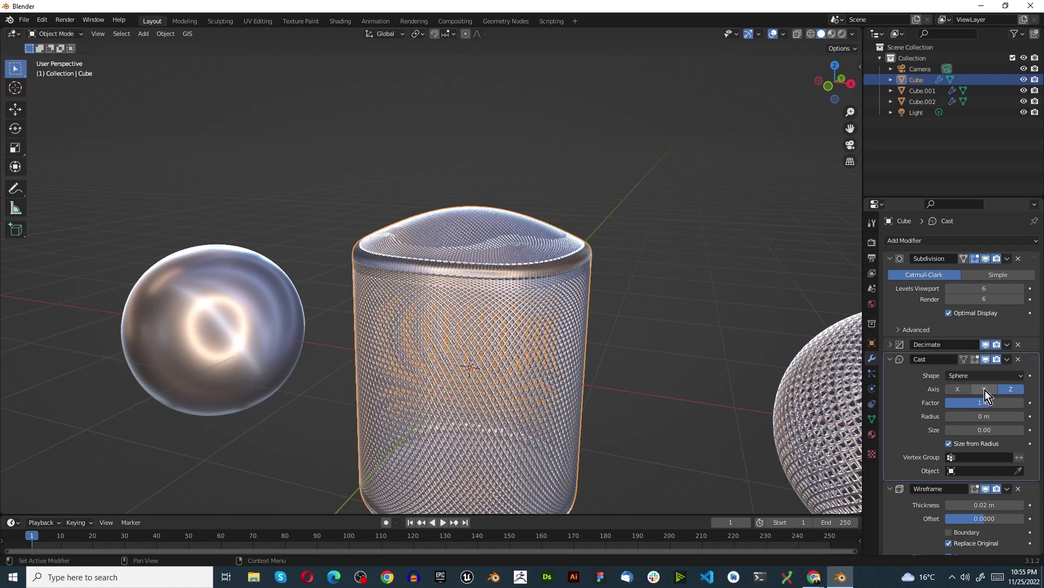
left_click(985, 389)
left_click(966, 388)
Try the Cuboid and Cylinder cast shapes on the tall form
left_click(968, 375)
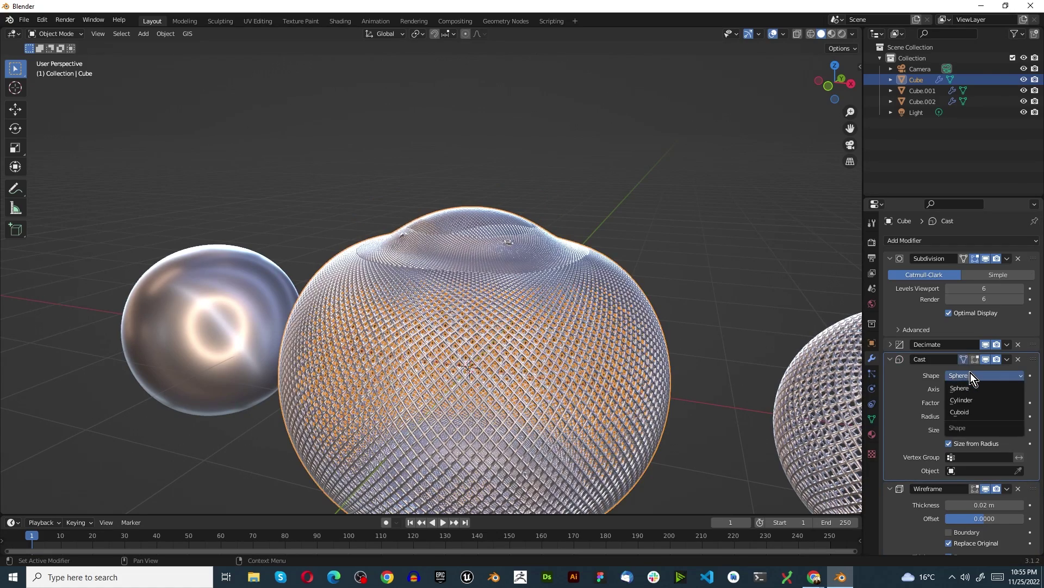
left_click(962, 412)
middle_click_drag(536, 261, 490, 256)
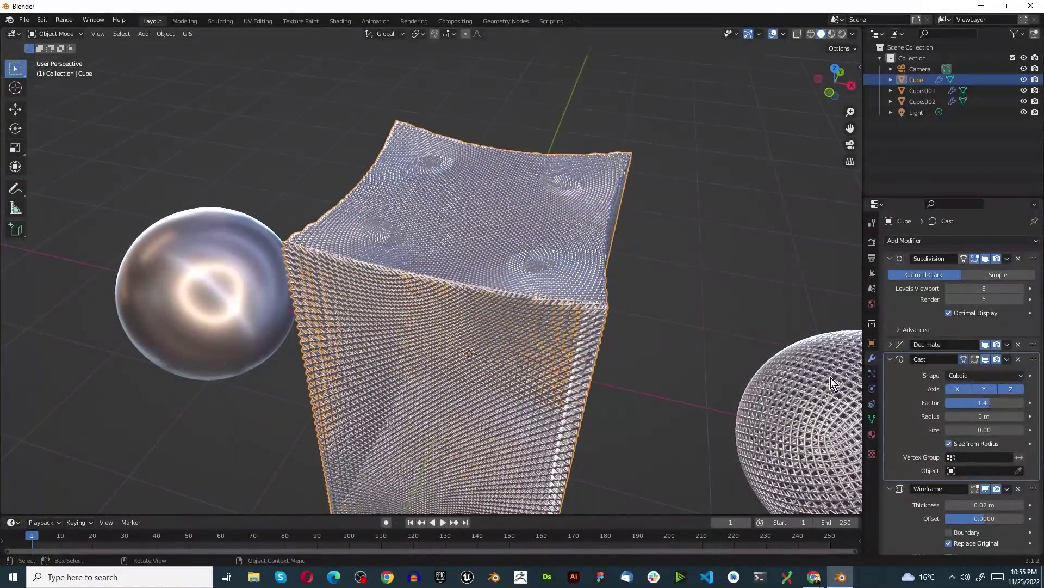
left_click(964, 378)
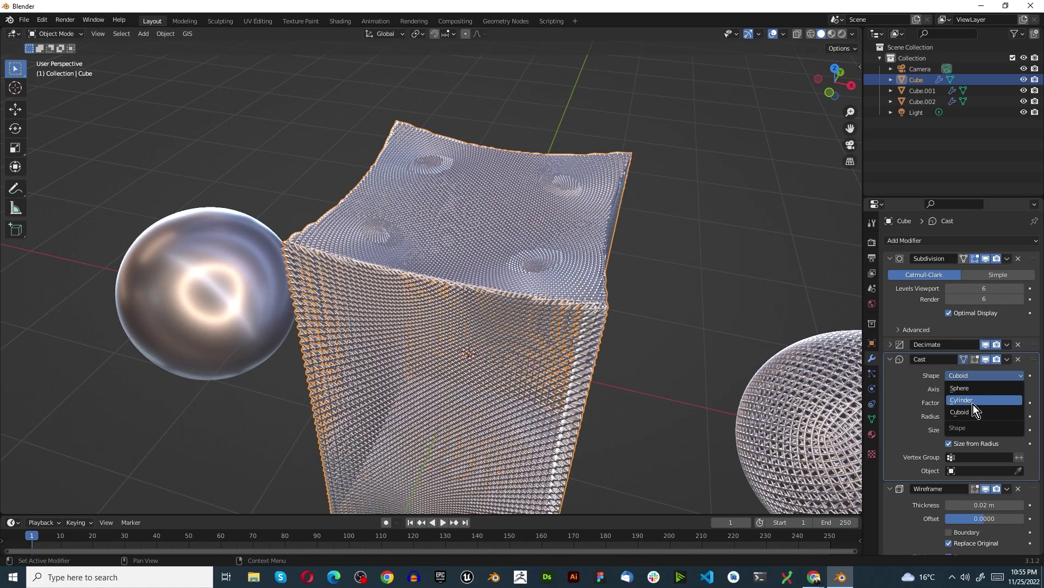
left_click(979, 399)
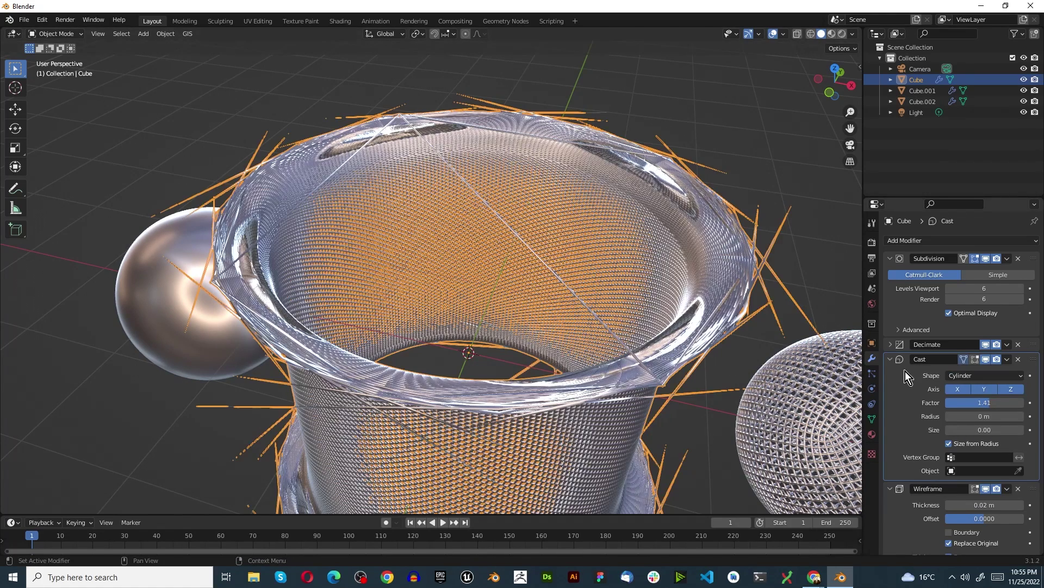
Try Cast factors of 1, 0.1 and -1 on the tall form with the Cylinder shape
mouse_move(987, 403)
left_mouse_down()
mouse_move(974, 403)
mouse_move(989, 403)
left_mouse_up()
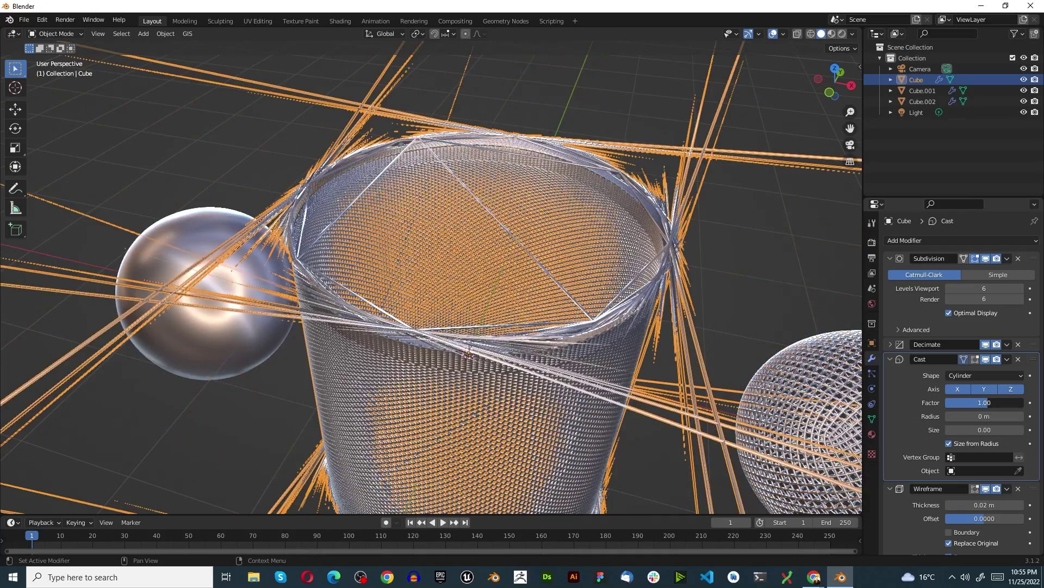
left_click(989, 403)
type("0.1")
key("Return")
left_click(989, 403)
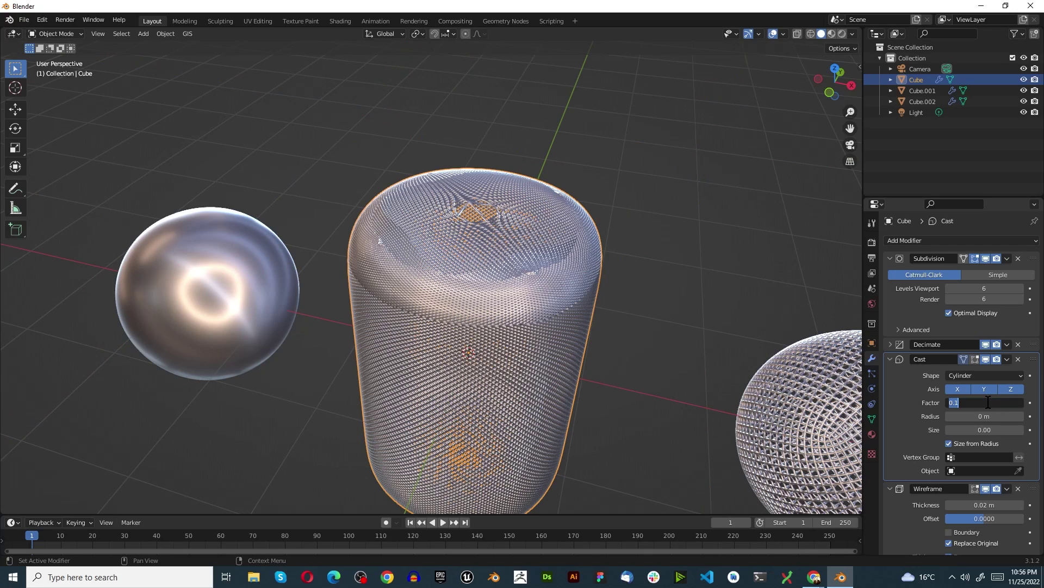
type("0.-1")
key("Return")
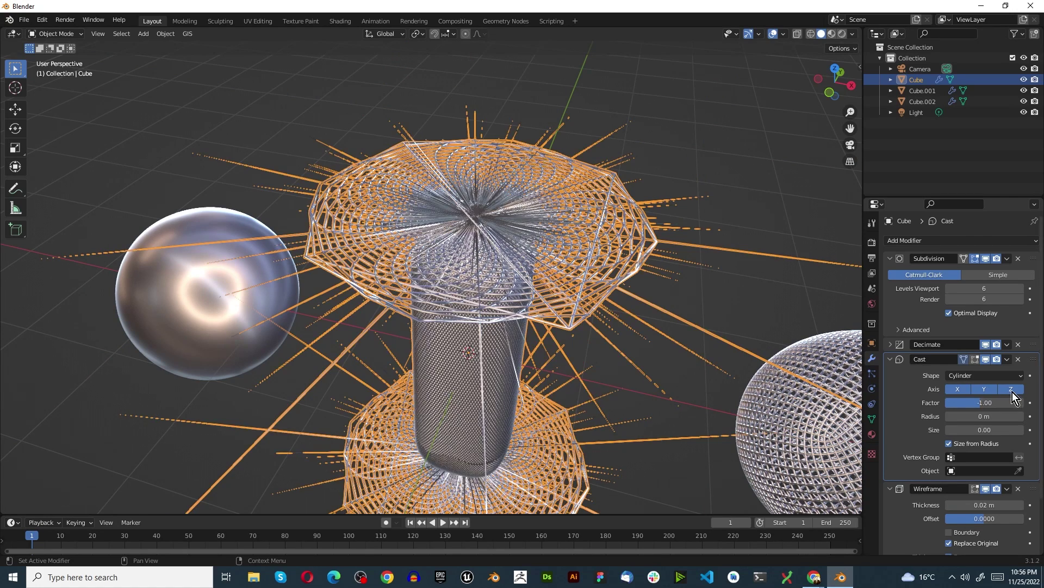
Remove the Cast modifier from the tall form and inspect the lattice on its top cap up close
left_click(1018, 359)
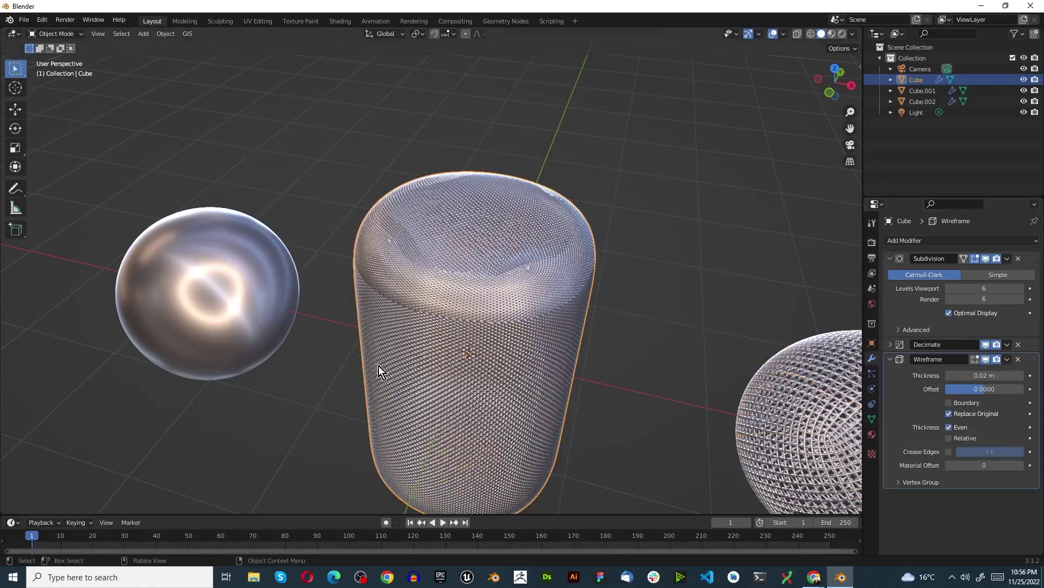
scroll(466, 279, "up", 3)
middle_click_drag(466, 278, 535, 239)
scroll(583, 195, "up", 6)
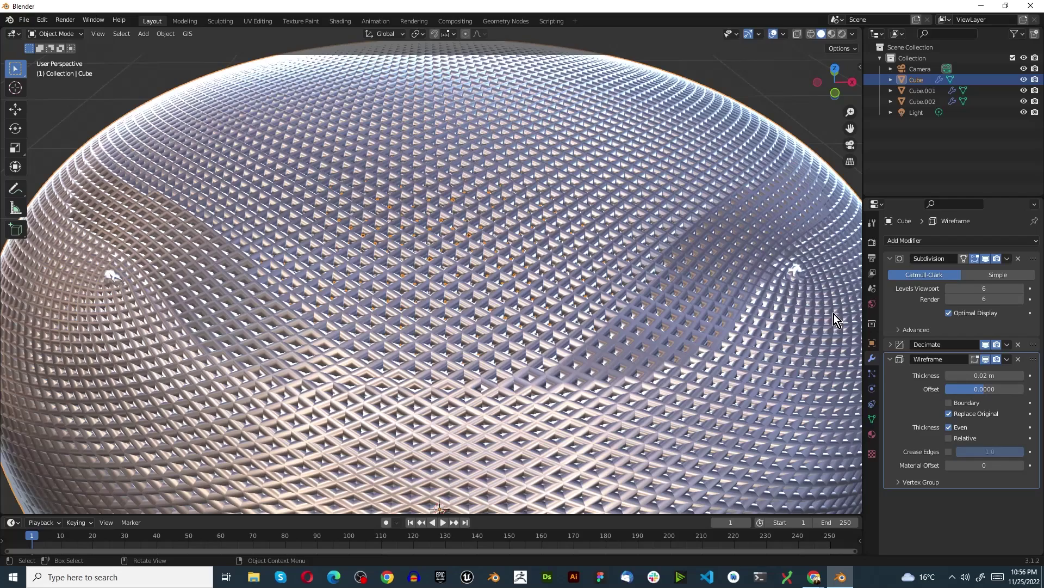
Reduce the tall form's Wireframe thickness to 0.009 m
left_click(948, 377)
left_click(948, 376)
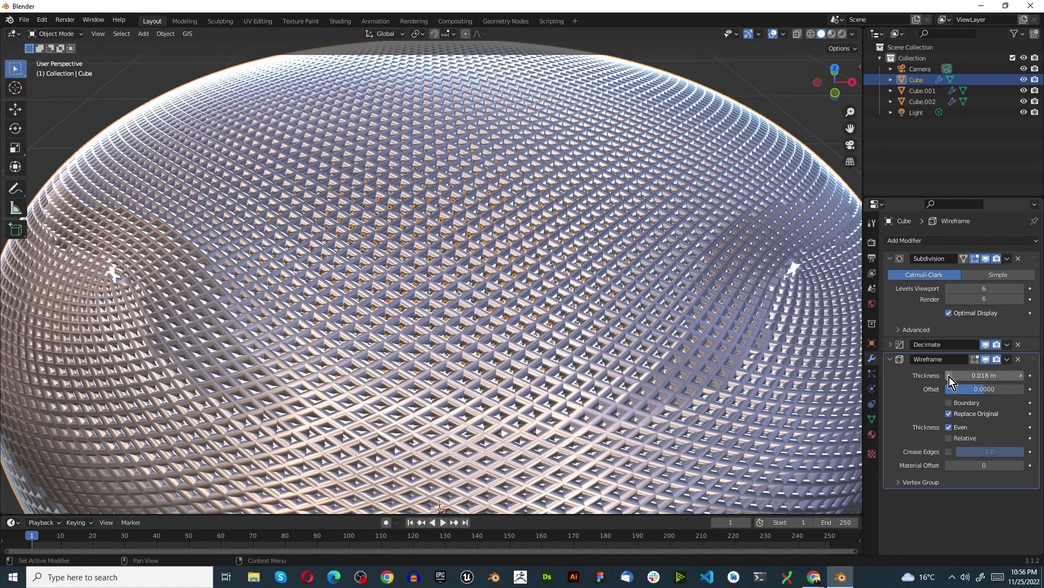
left_click(949, 377)
left_click(949, 376)
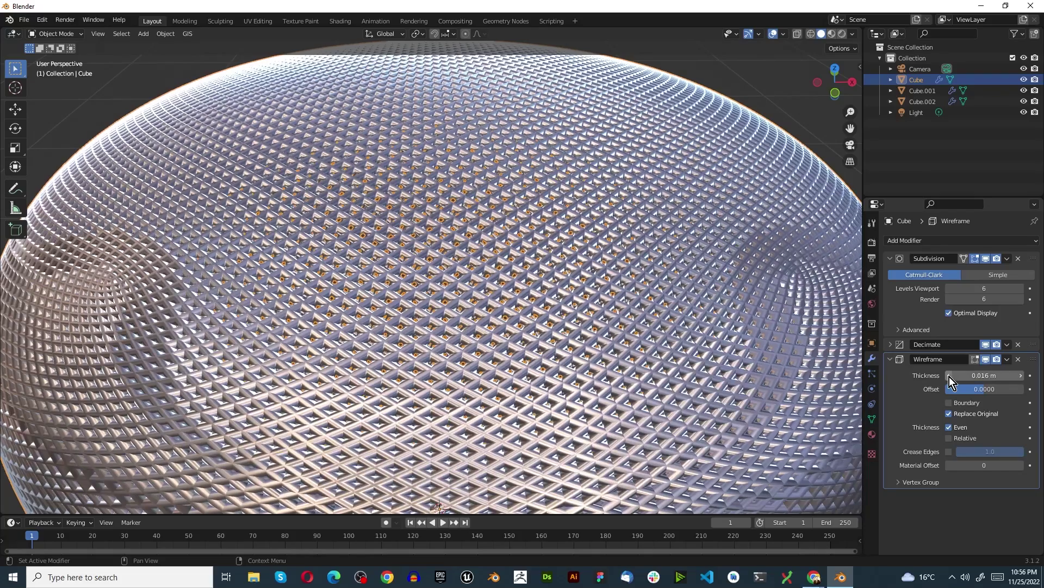
left_click(949, 376)
left_click(949, 377)
left_click(949, 376)
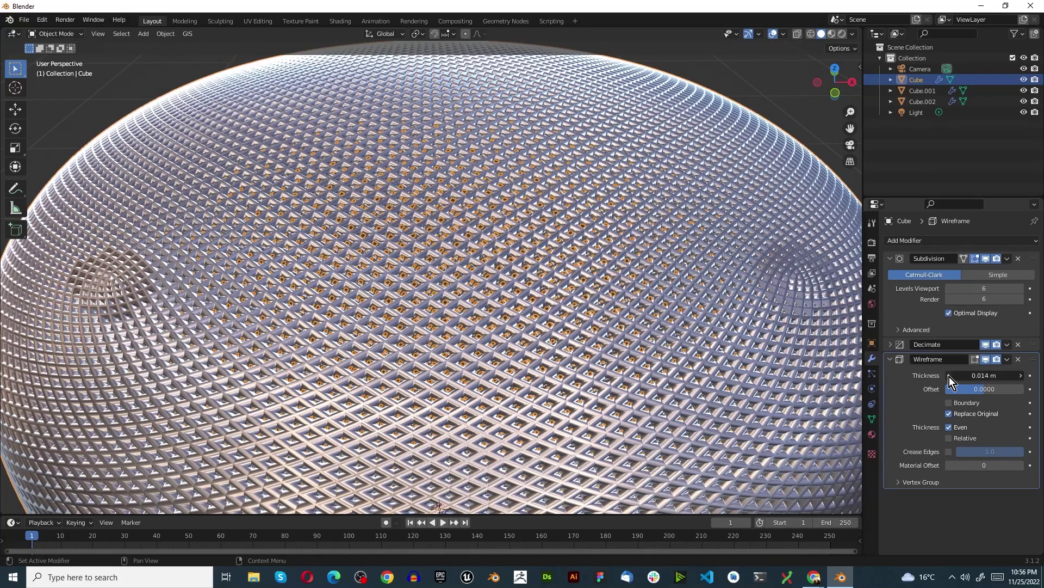
left_click(948, 377)
left_click(949, 377)
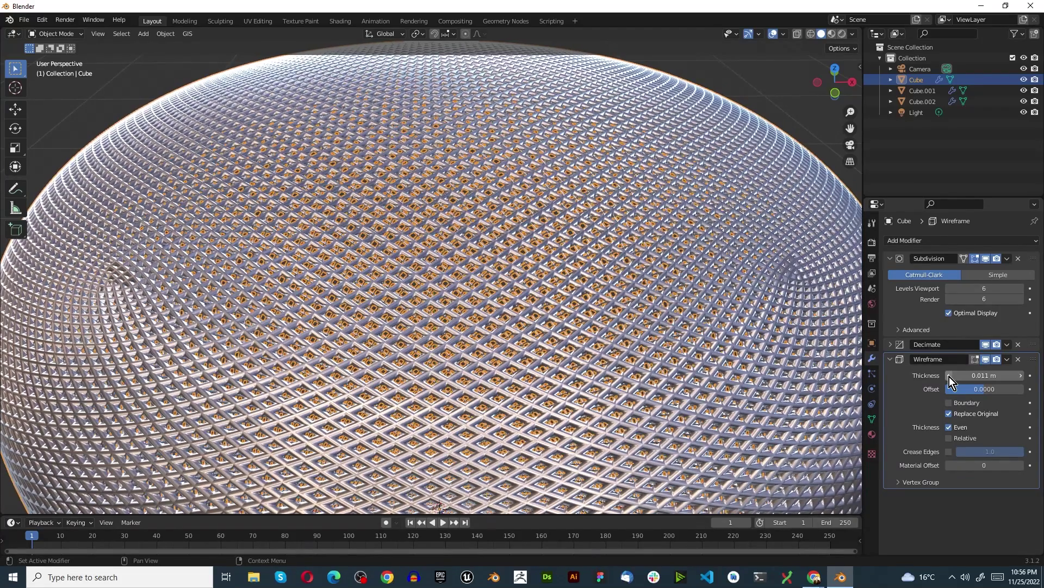
left_click(949, 376)
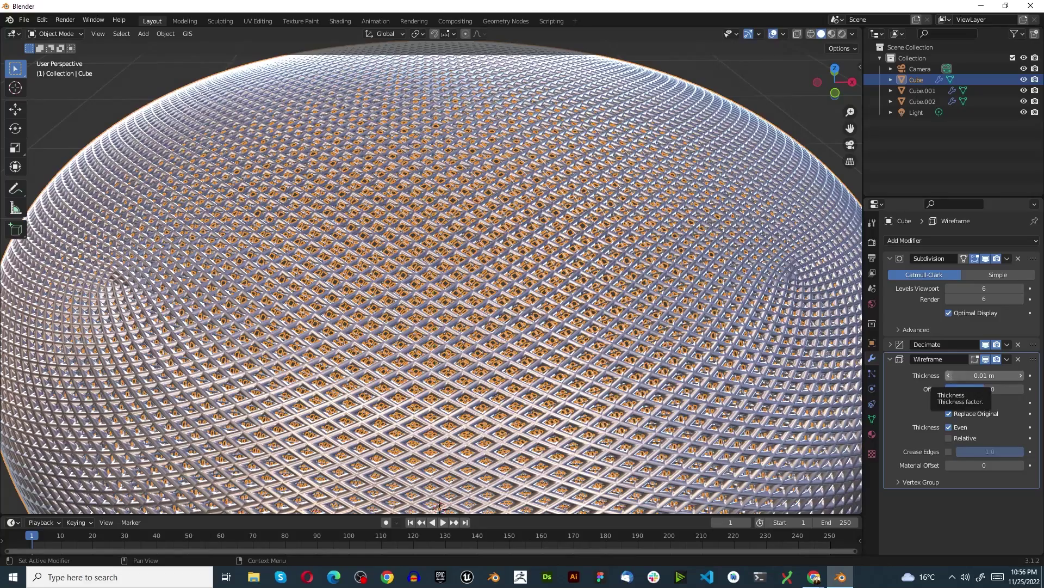
left_click(948, 372)
Examine the thinned lattice on the tall form's cap and sides from near and far
scroll(569, 321, "down", 10)
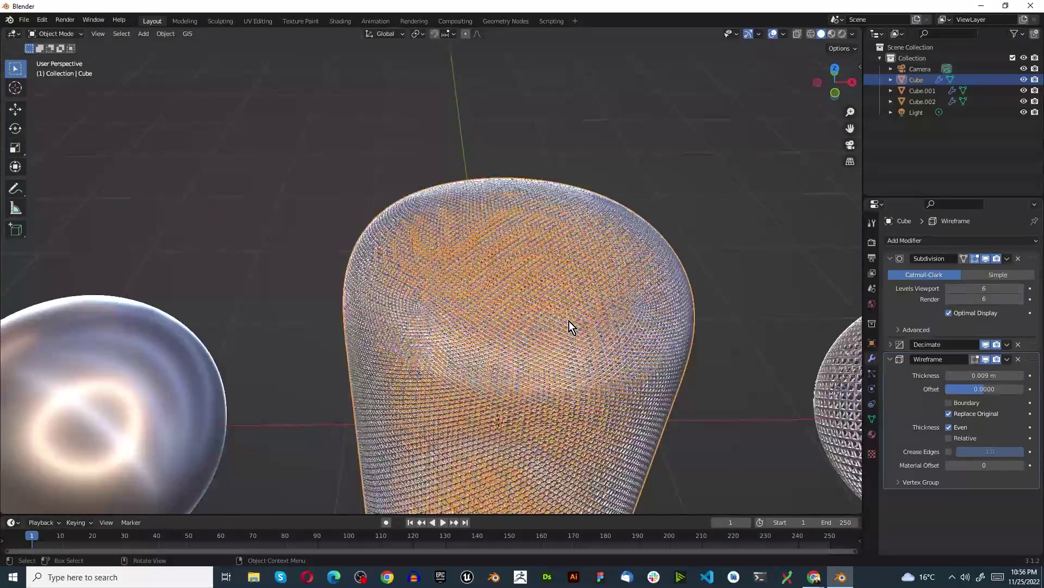
middle_click_drag(569, 321, 703, 271)
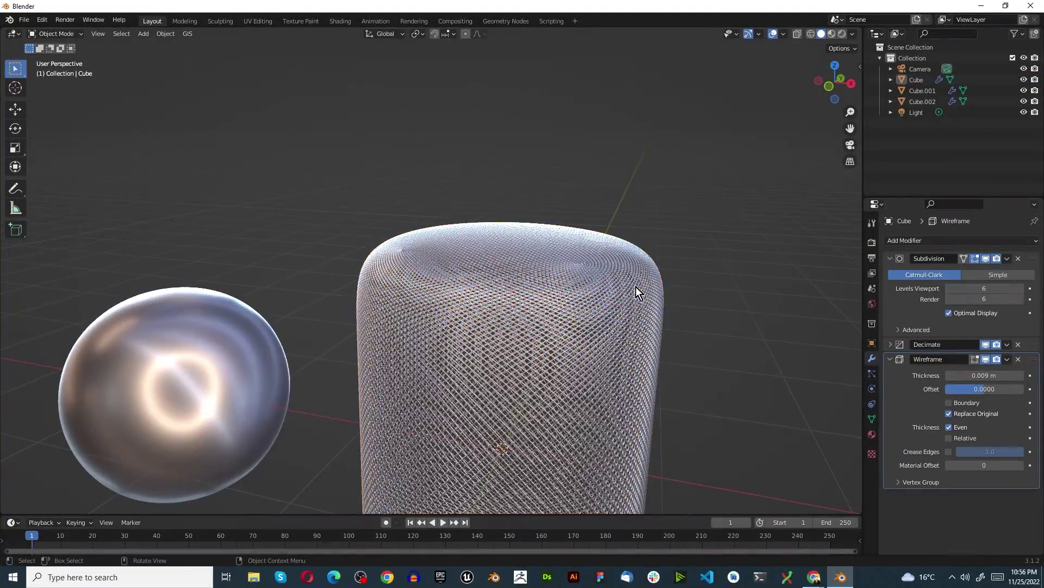
scroll(576, 294, "down", 4)
scroll(532, 335, "up", 4)
middle_click_drag(532, 335, 570, 356)
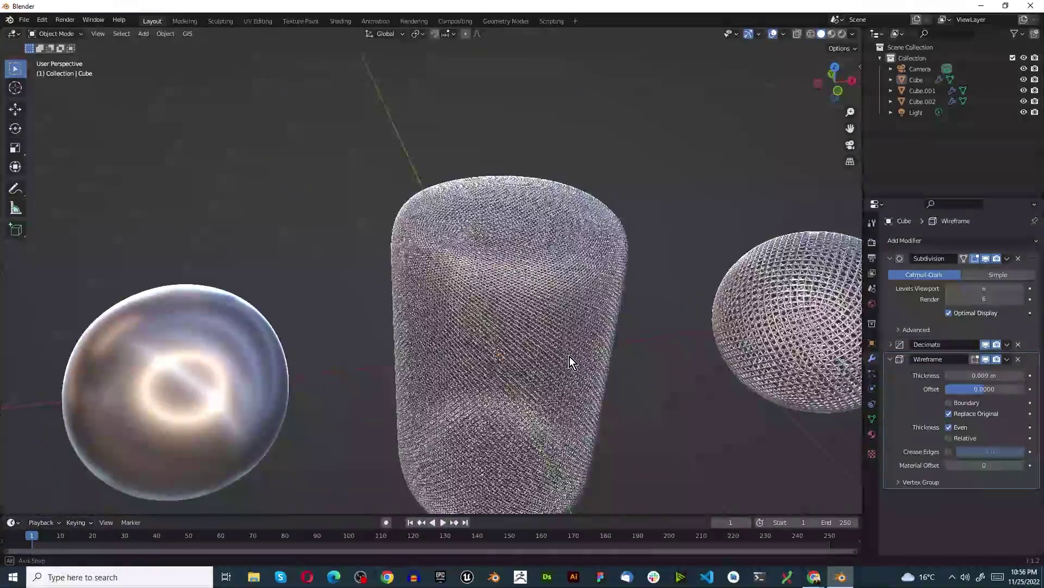
scroll(533, 305, "up", 6)
scroll(529, 286, "up", 3)
scroll(513, 267, "down", 6)
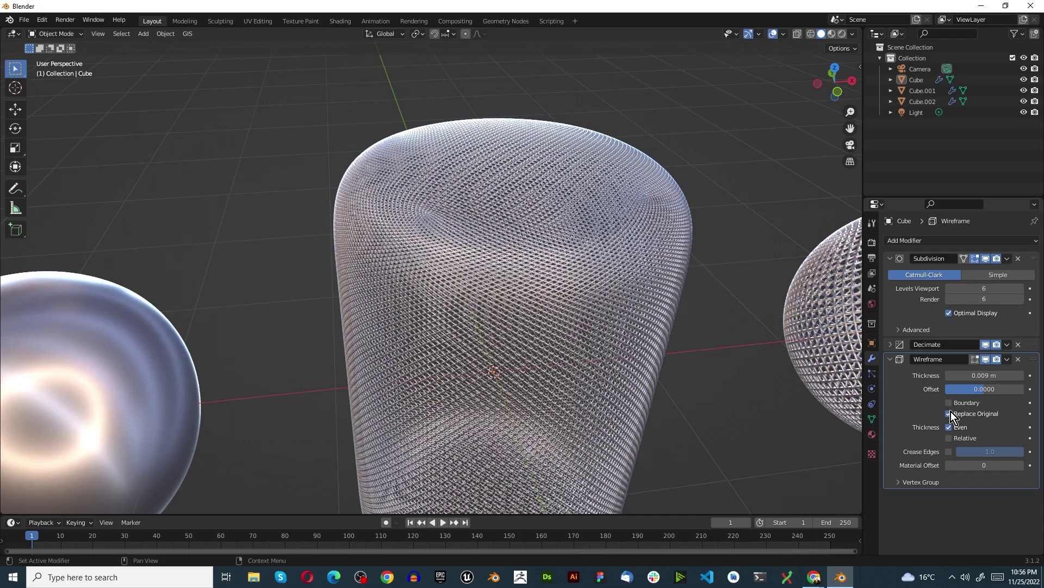
Add a Decimate modifier to the smooth metallic ball and set it to Un-Subdivide with 1 iteration
scroll(668, 383, "down", 4)
scroll(385, 413, "up", 4)
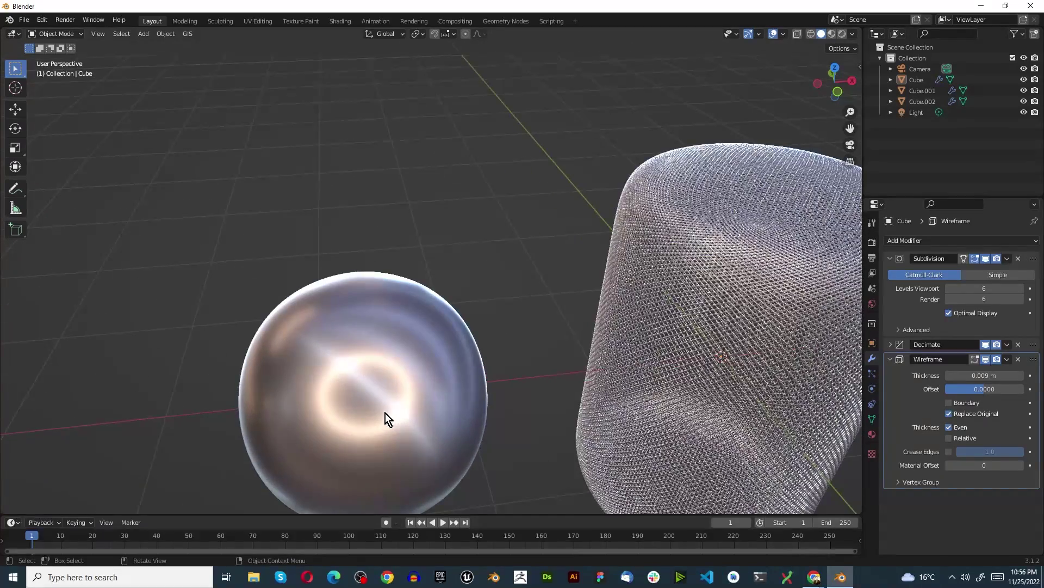
left_click(317, 391)
left_click(906, 241)
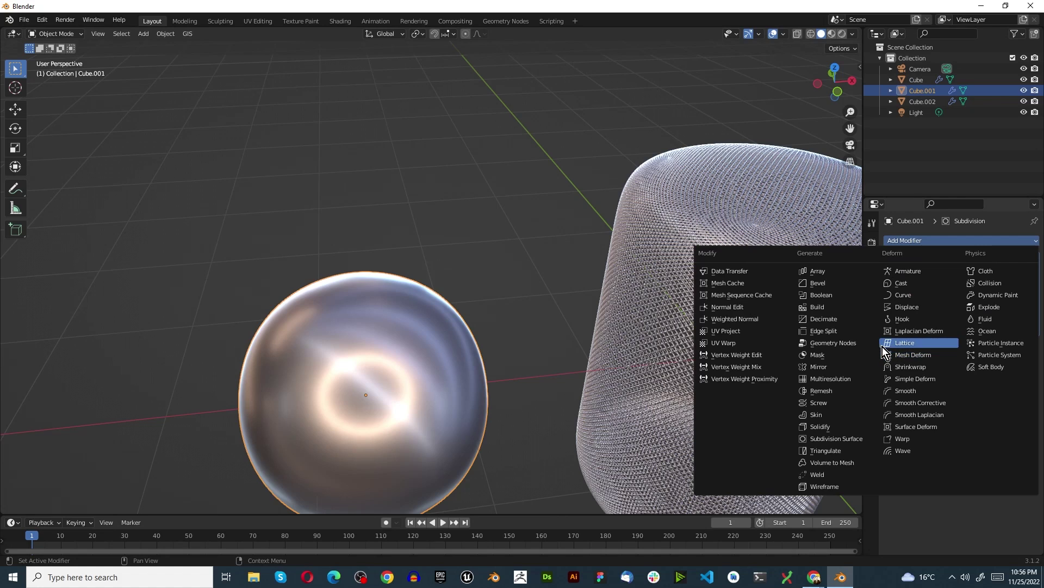
left_click(833, 323)
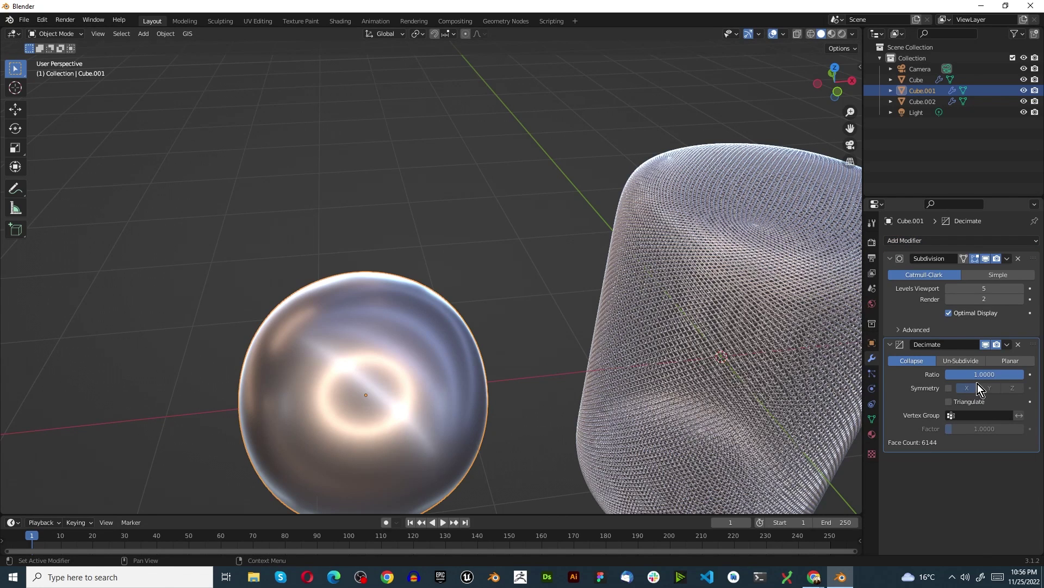
left_click(960, 361)
left_click(1021, 375)
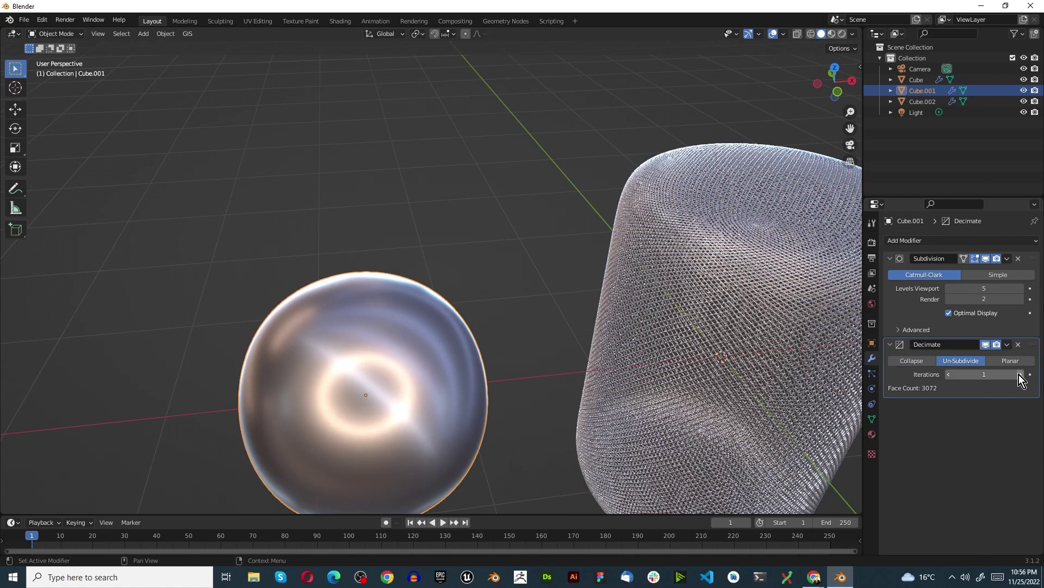
Add a Cast modifier to the smooth ball with the Sphere shape and a factor of 1
left_click(914, 241)
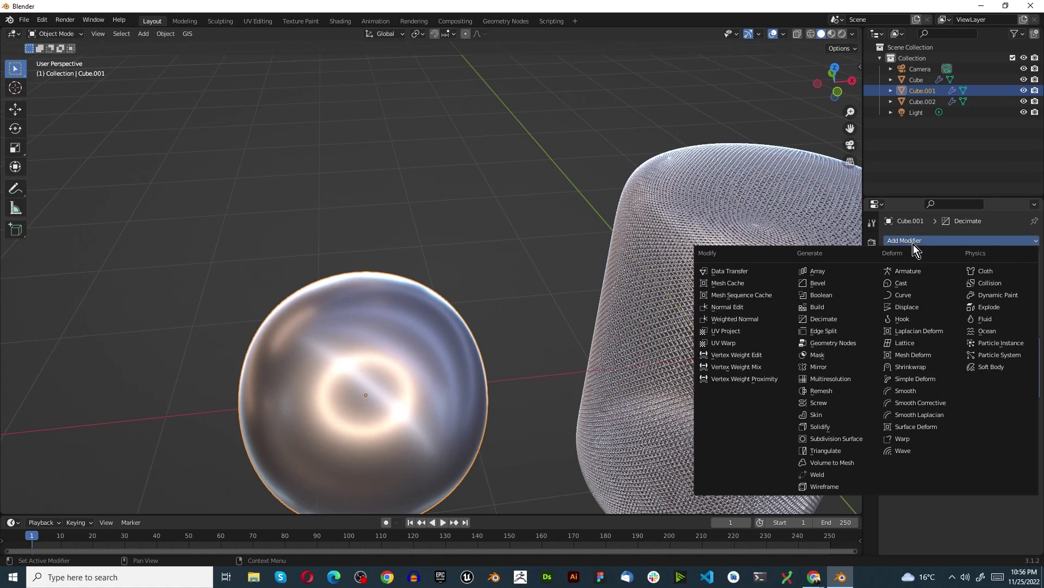
left_click(905, 284)
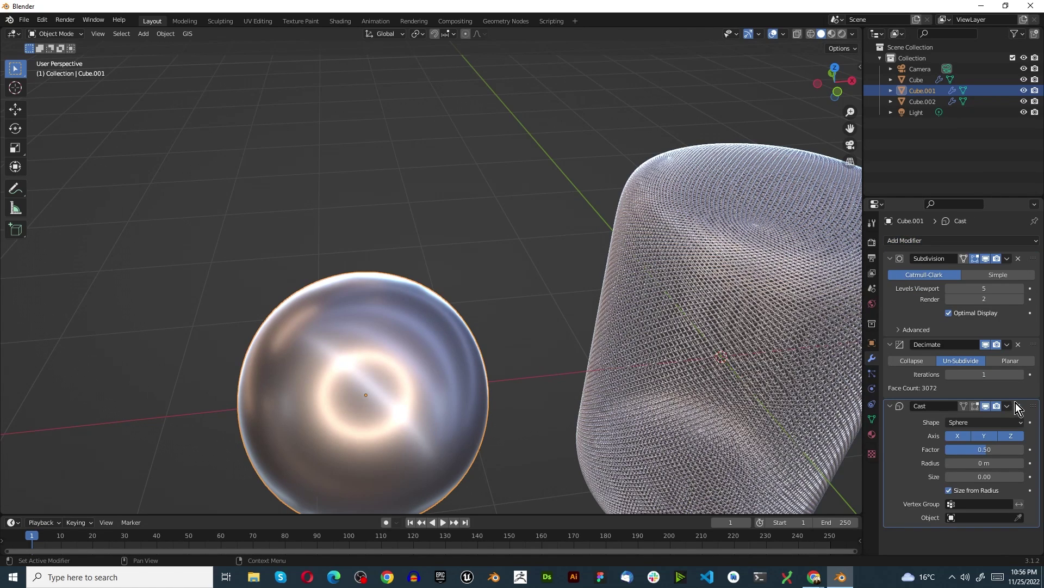
left_click(1002, 448)
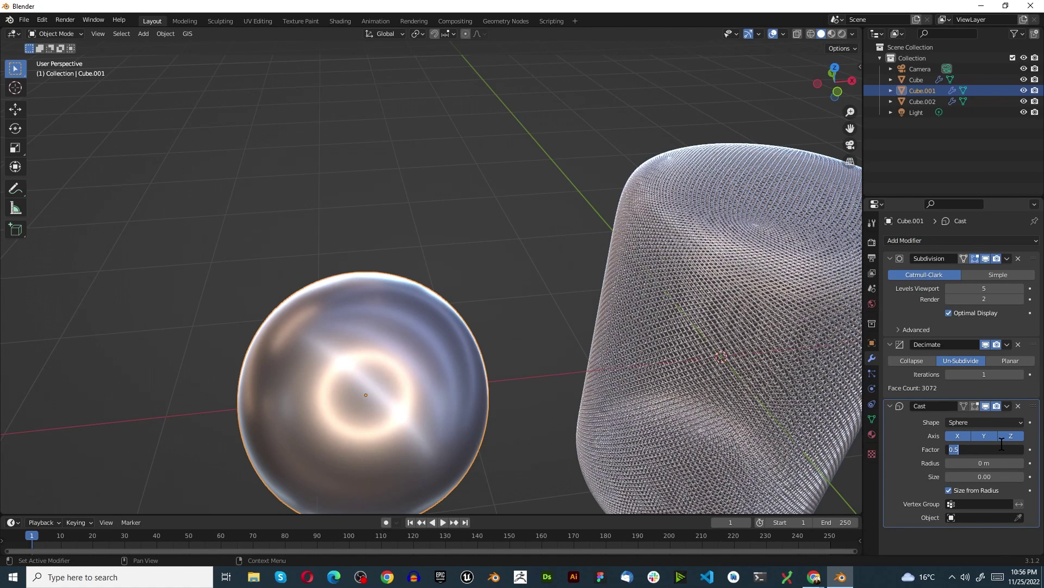
type("1")
key("Return")
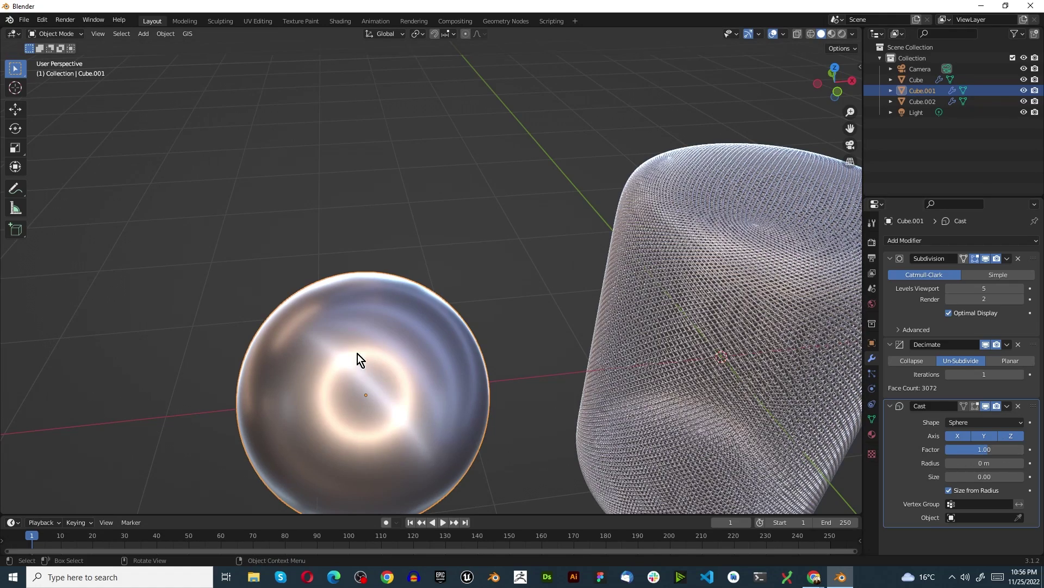
scroll(357, 354, "down", 3)
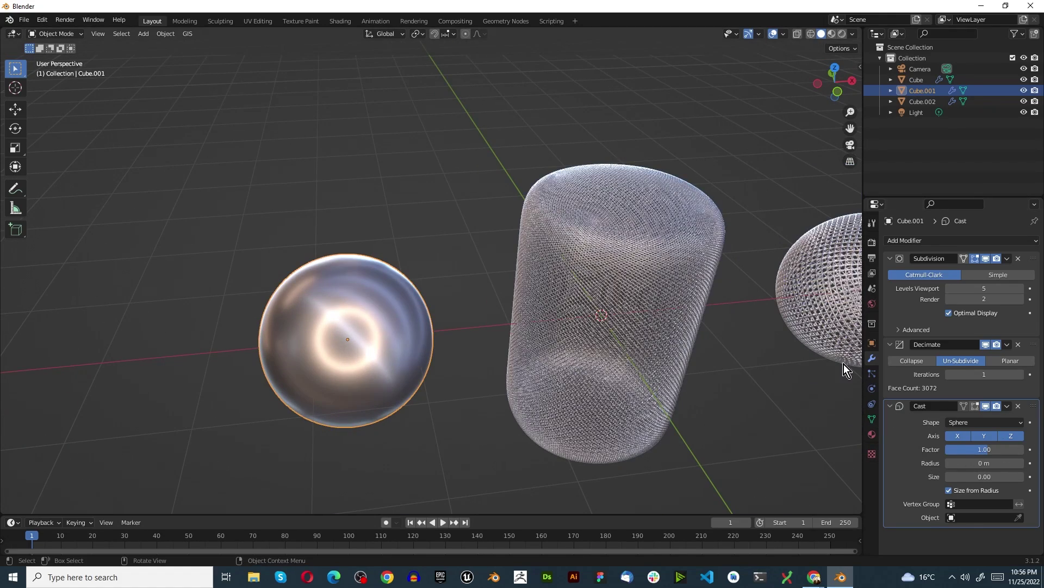
Add a Wireframe modifier to the smooth metallic ball Cube.001 after its Cast modifier
left_click(905, 243)
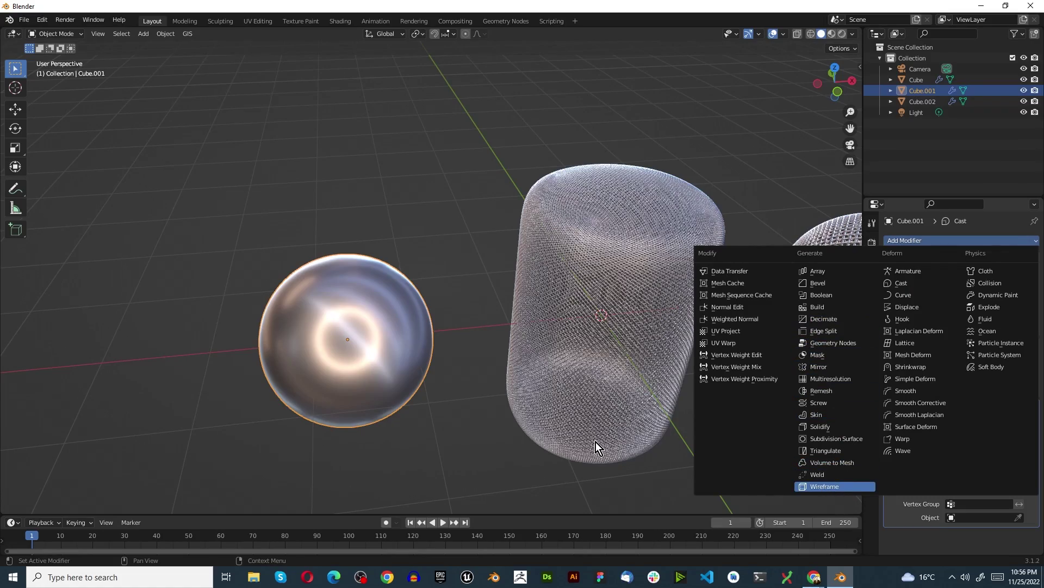
key("Return")
scroll(635, 425, "down", 3)
middle_click_drag(392, 361, 420, 353)
left_click(421, 442)
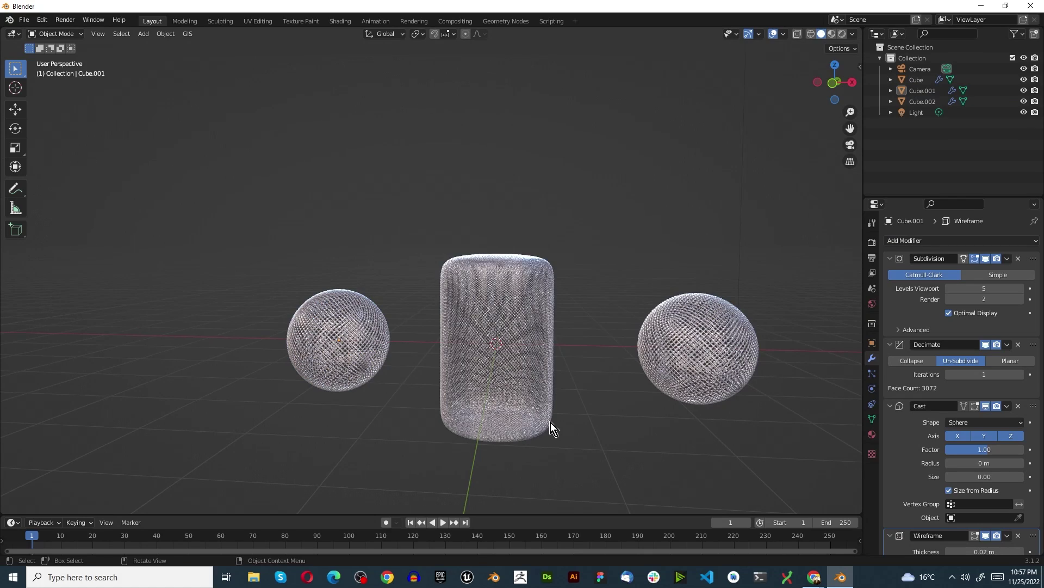
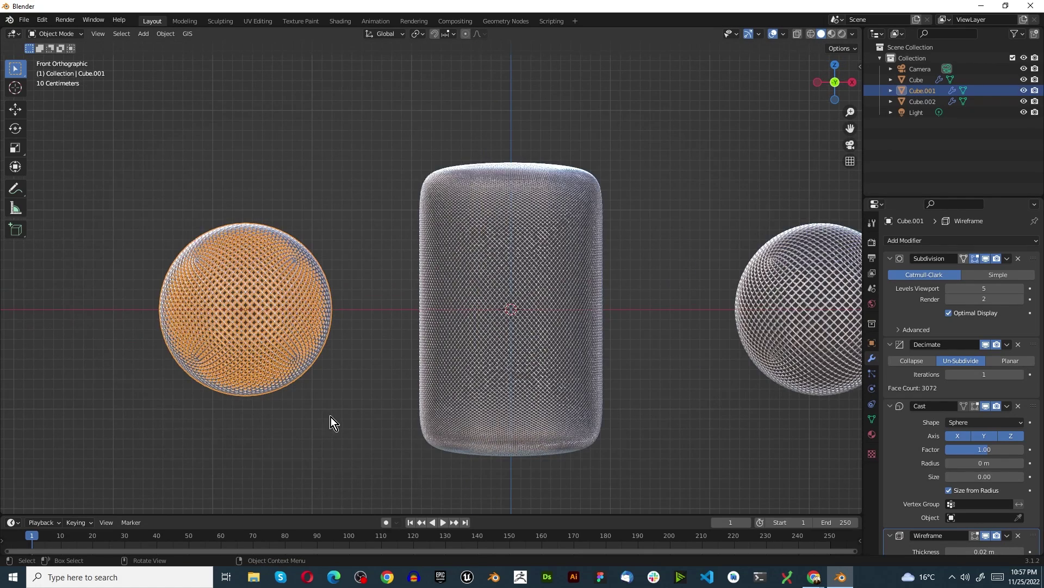
Examine the new lattice on Cube.001 from the front and at an angle, comparing it with the tall form and the other ball
scroll(307, 271, "down", 6)
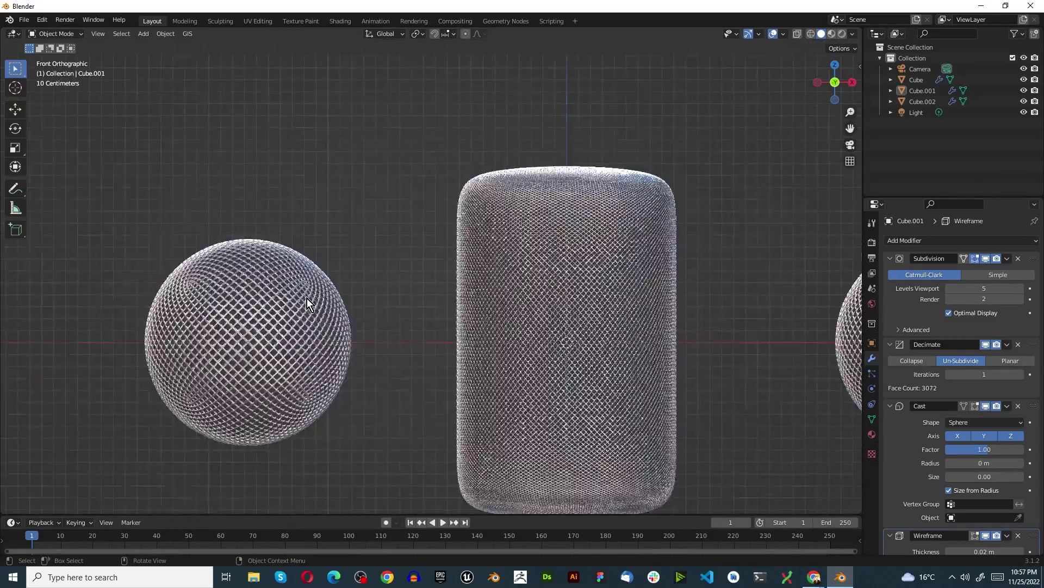
scroll(350, 304, "down", 4)
scroll(575, 326, "up", 5)
scroll(798, 321, "up", 4)
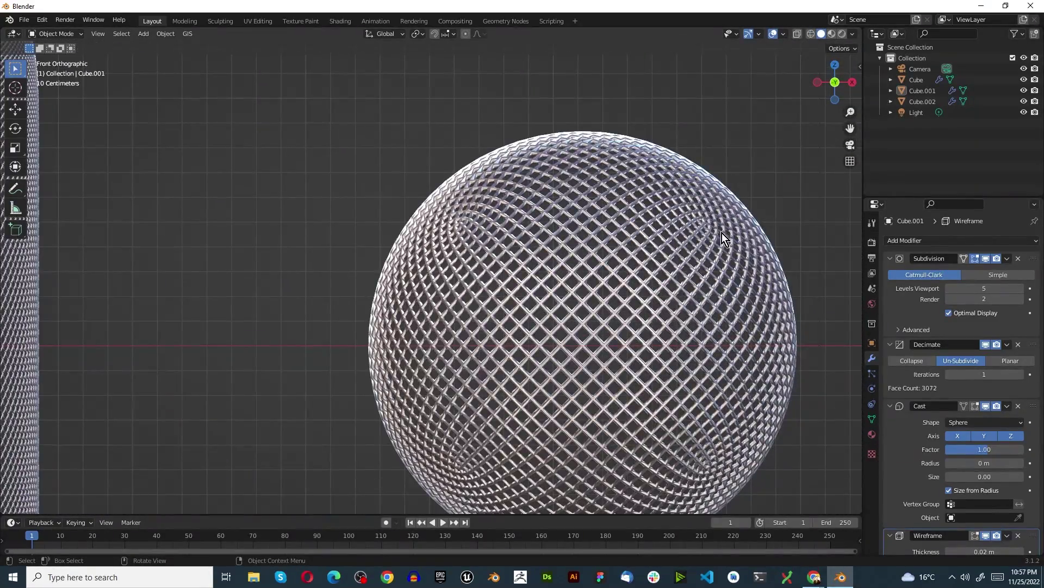
scroll(600, 362, "down", 6)
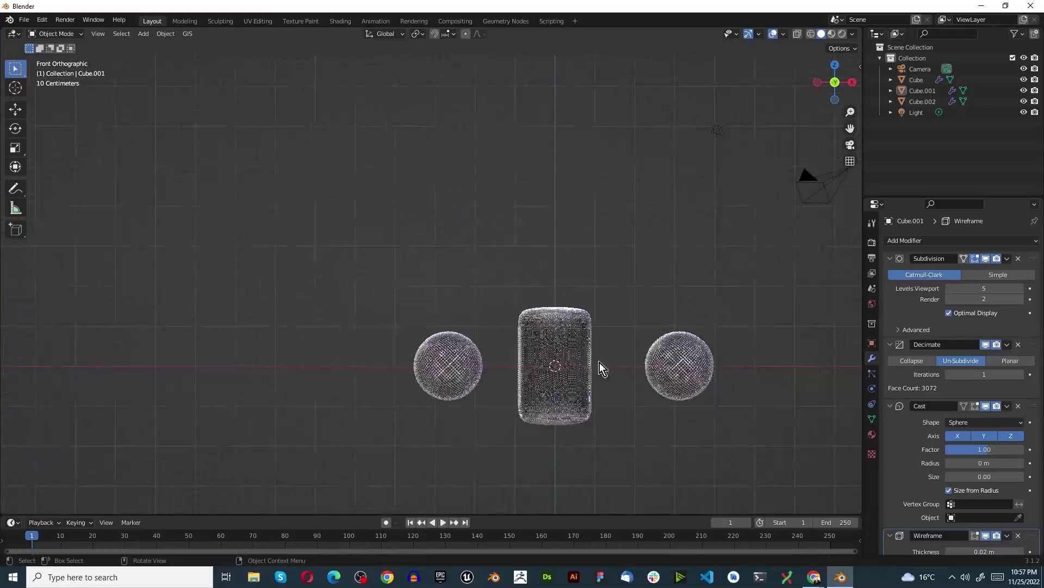
scroll(441, 370, "up", 6)
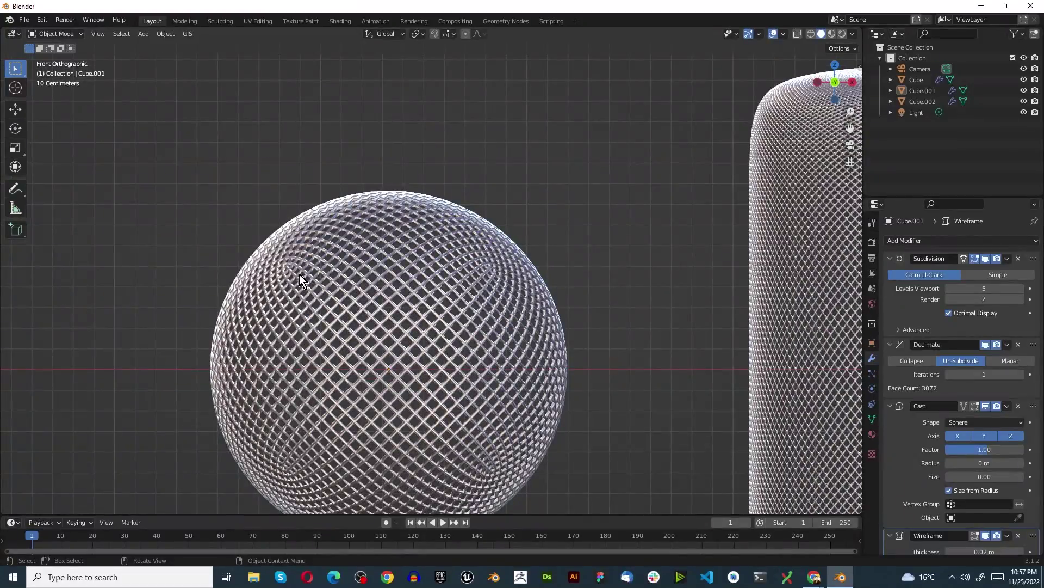
mouse_move(471, 333)
middle_mouse_down()
mouse_move(488, 362)
mouse_move(445, 267)
mouse_move(463, 316)
middle_mouse_up()
scroll(479, 353, "down", 5)
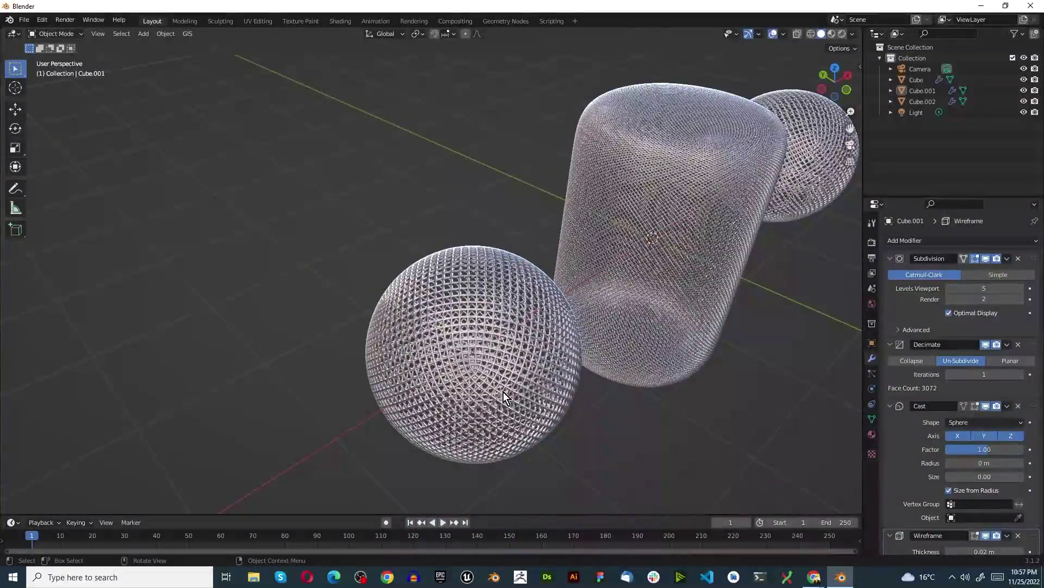
scroll(490, 389, "up", 6)
scroll(424, 351, "down", 5)
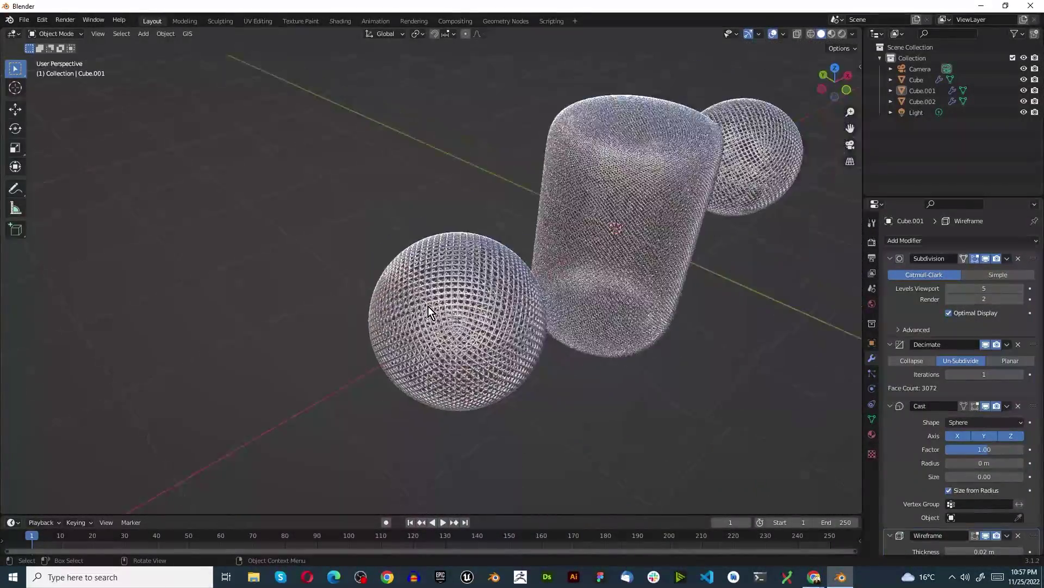
middle_click_drag(428, 306, 398, 265)
scroll(423, 250, "up", 6)
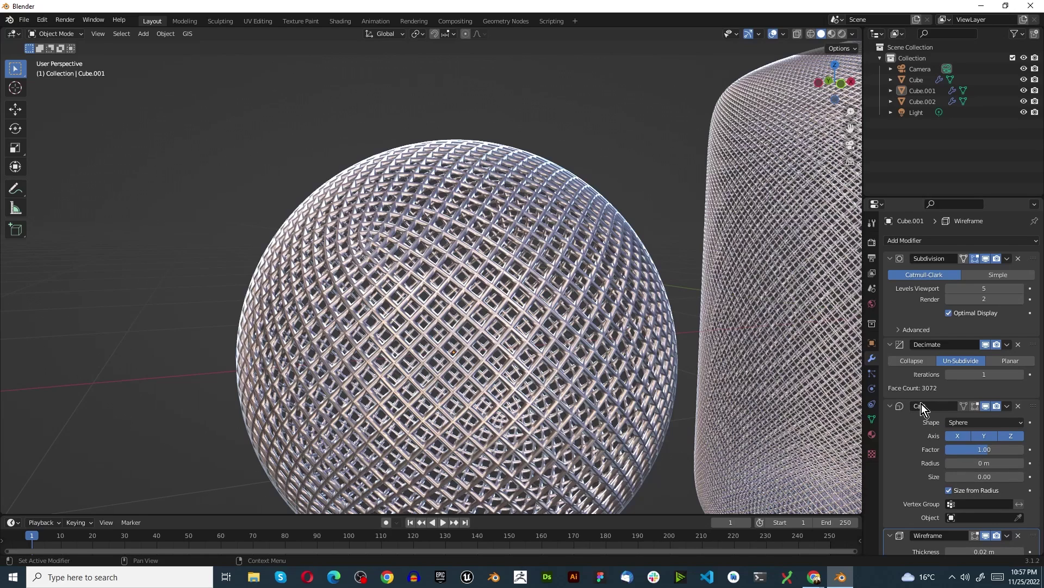
Reduce the Wireframe thickness of Cube.001 to 0.007 m
scroll(935, 468, "down", 4)
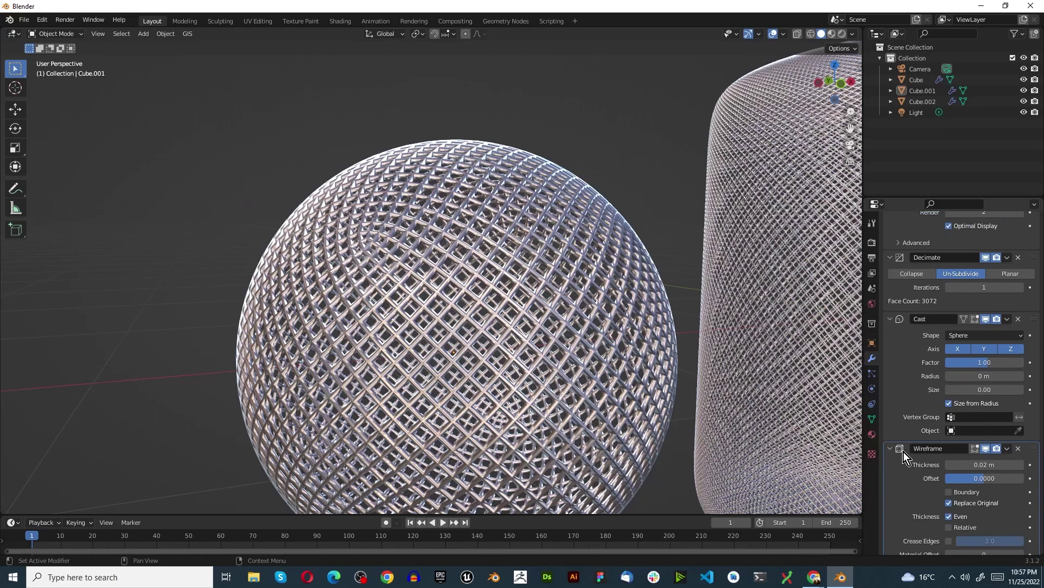
left_click(948, 464)
left_click(948, 464)
left_click(949, 465)
left_click(949, 464)
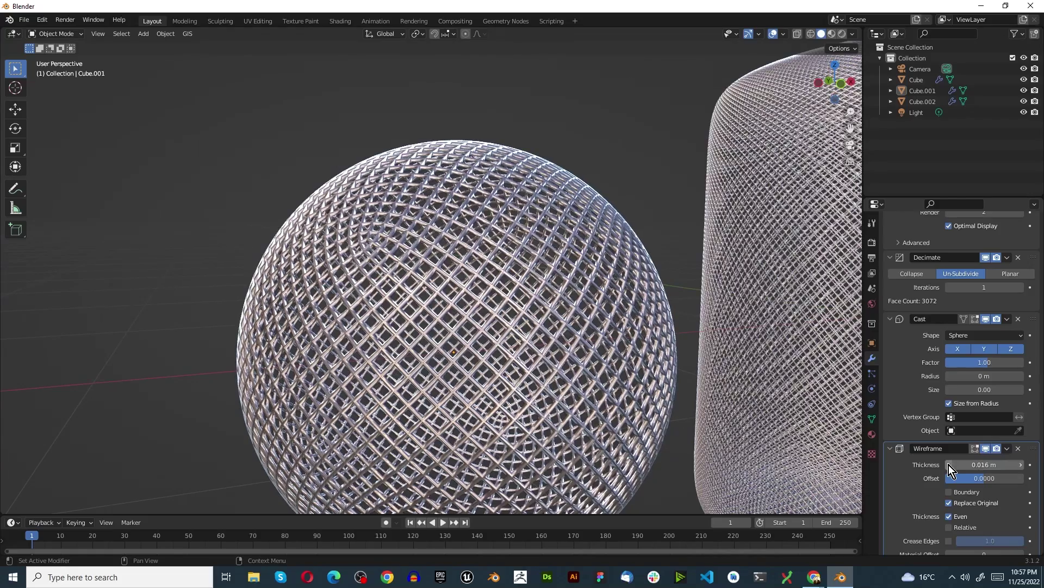
left_click_drag(990, 468, 952, 468)
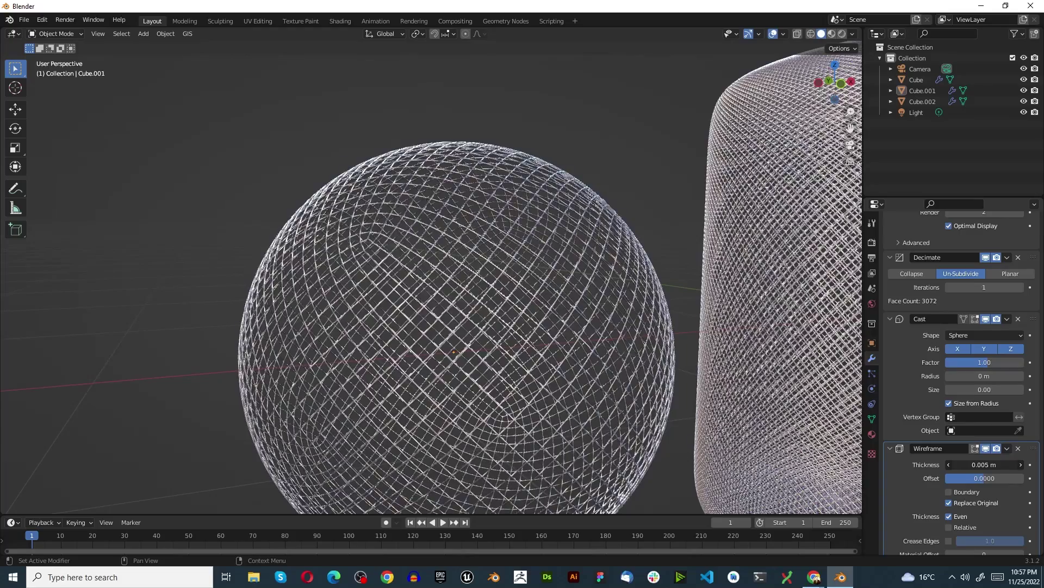
left_click(1021, 465)
left_click(1021, 465)
Set the Wireframe offset of Cube.001 to -1 and its thickness to 0.01 m
left_click_drag(984, 478, 945, 480)
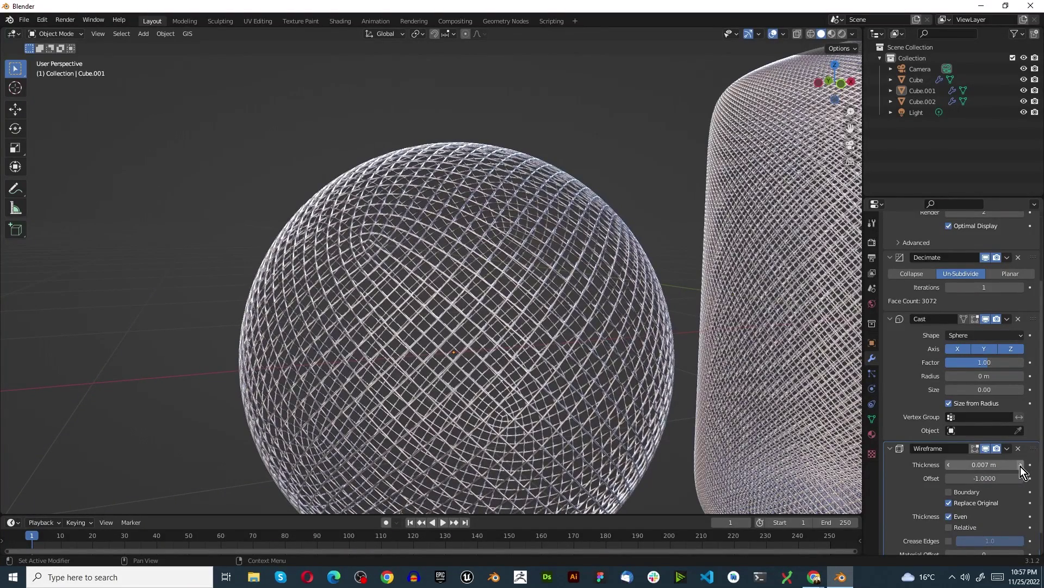
left_click(999, 465)
type("0")
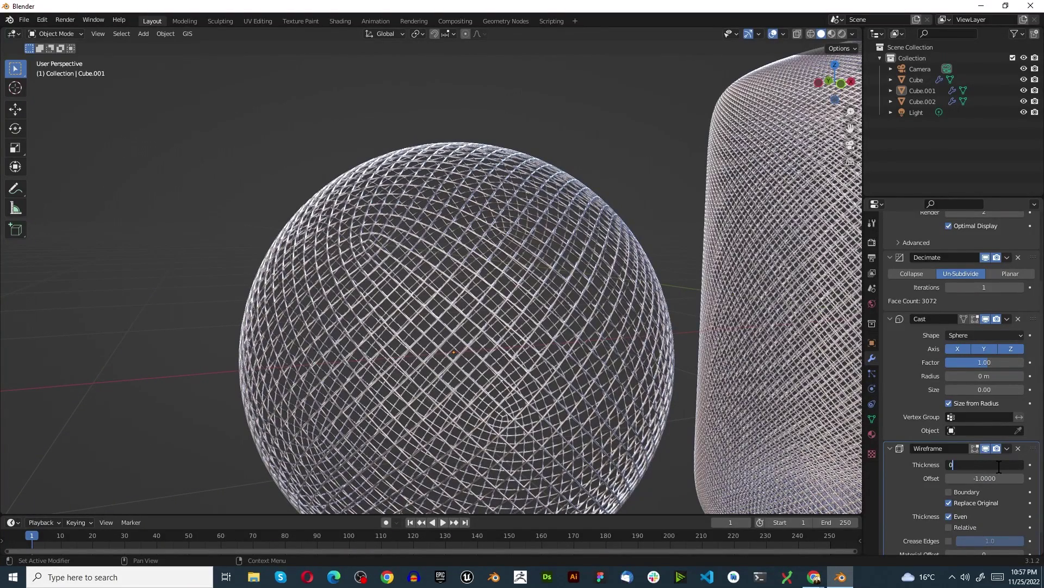
key("Return")
left_click(999, 465)
type("0")
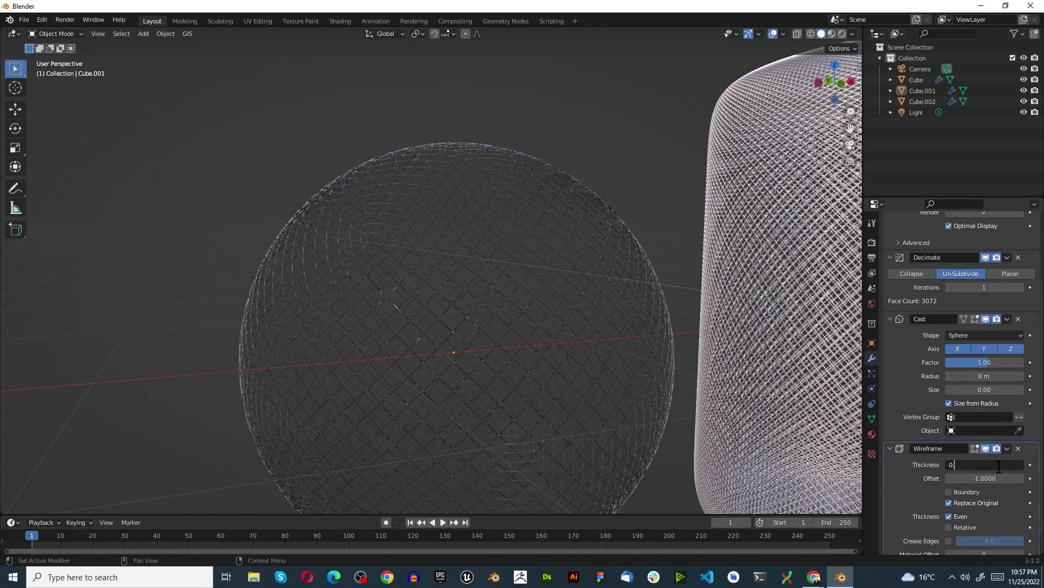
key("Return")
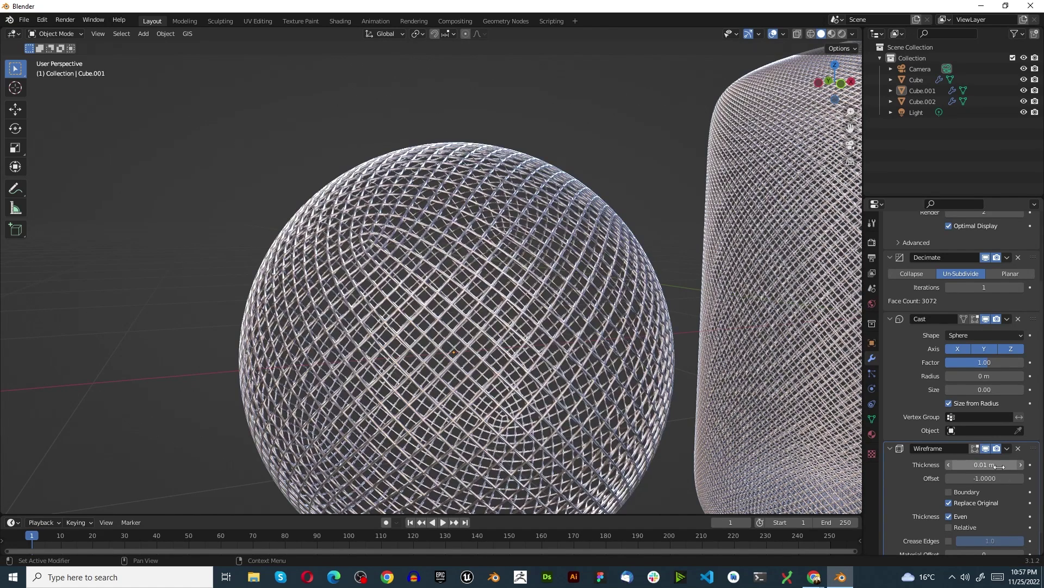
Select the thinned ball lattice Cube.001 and enable the Boundary option in its Wireframe modifier
scroll(348, 446, "down", 4)
middle_click_drag(413, 347, 441, 367)
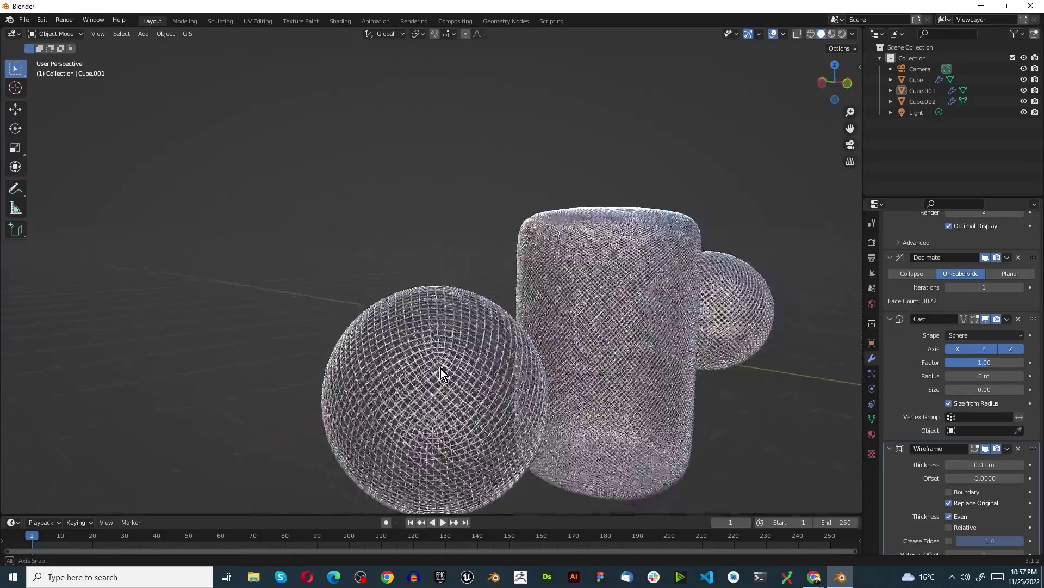
scroll(467, 404, "up", 6)
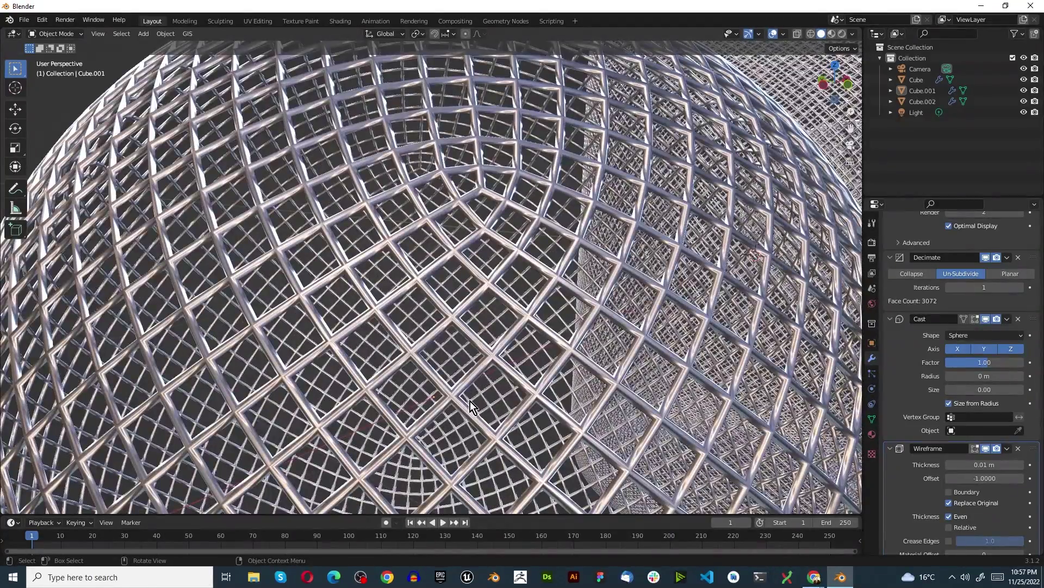
scroll(470, 401, "down", 6)
left_click(477, 400)
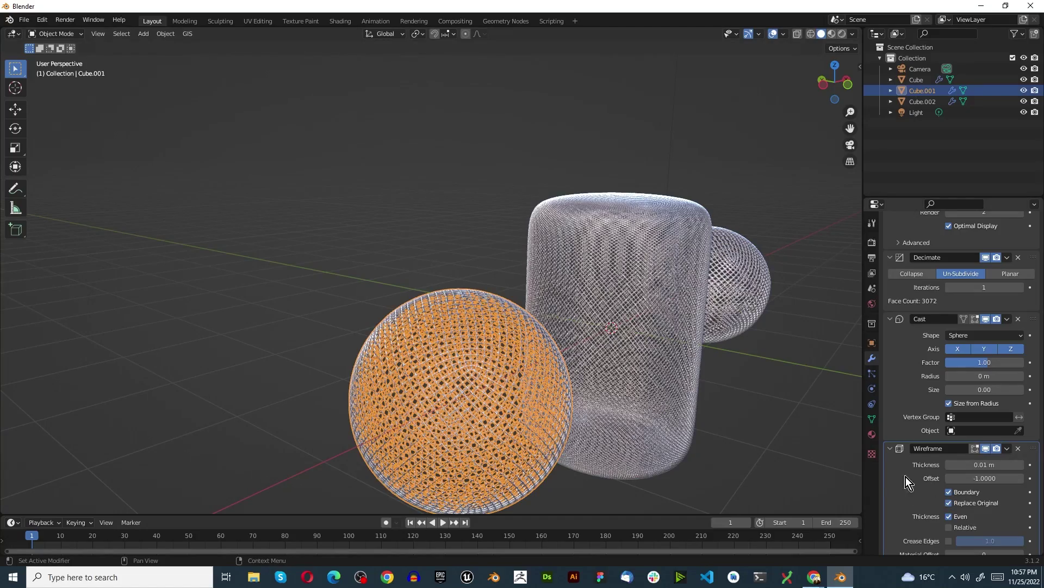
Examine the thinned ball lattice from near and far and compare all three lattices in front view
scroll(661, 418, "down", 4)
scroll(601, 445, "up", 3)
scroll(600, 445, "up", 4)
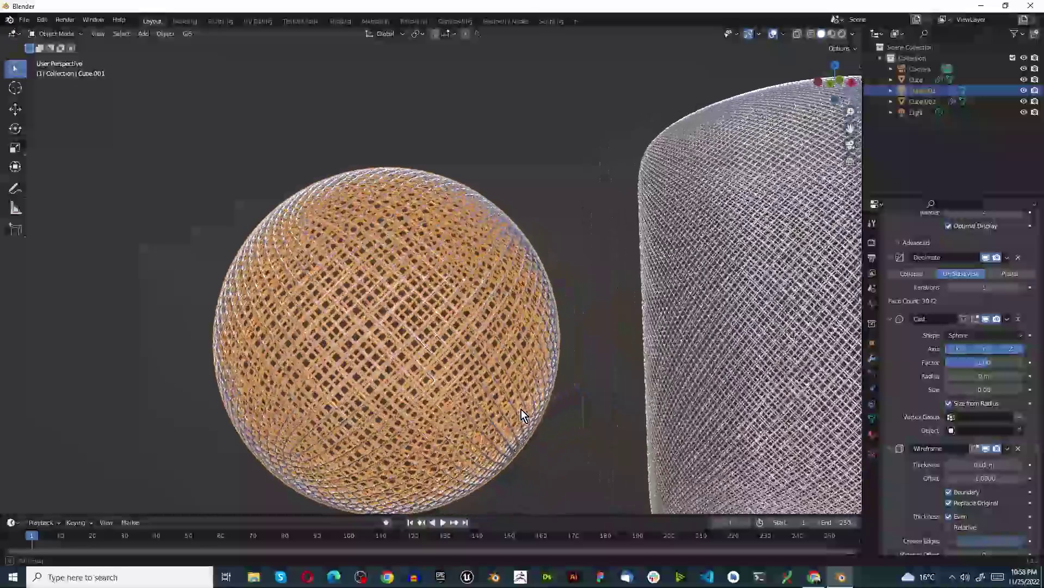
scroll(353, 406, "up", 4)
scroll(351, 405, "down", 7)
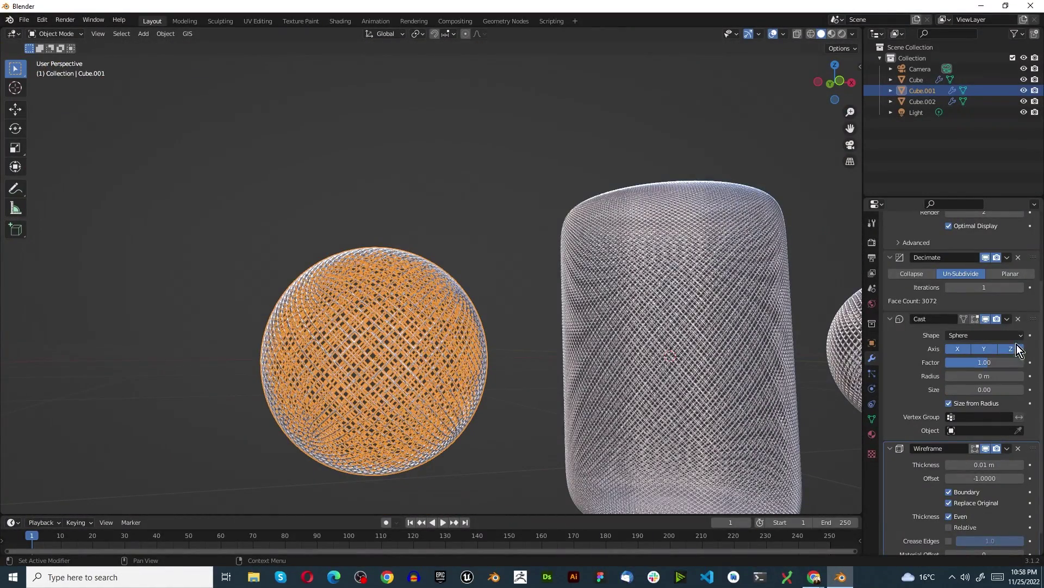
scroll(1014, 335, "up", 4)
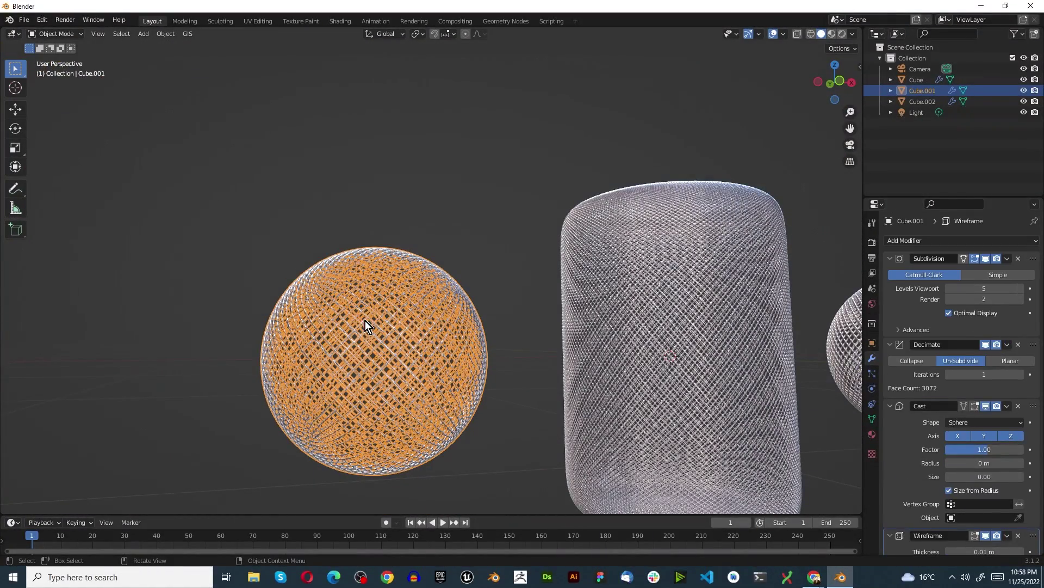
scroll(350, 321, "down", 5)
scroll(455, 354, "up", 5)
scroll(400, 403, "down", 3)
scroll(495, 373, "up", 3)
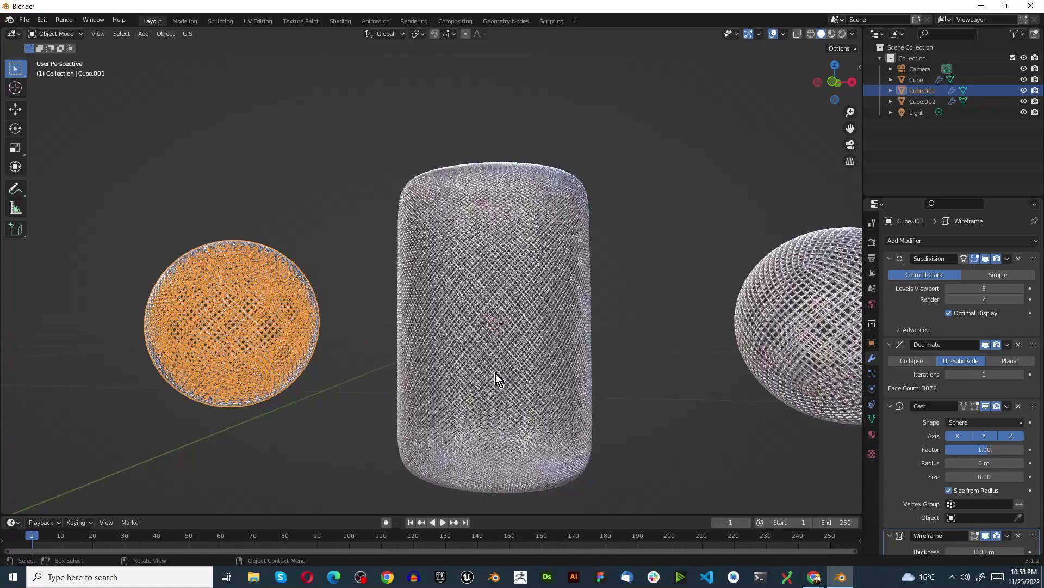
scroll(358, 328, "down", 5)
left_click(320, 419)
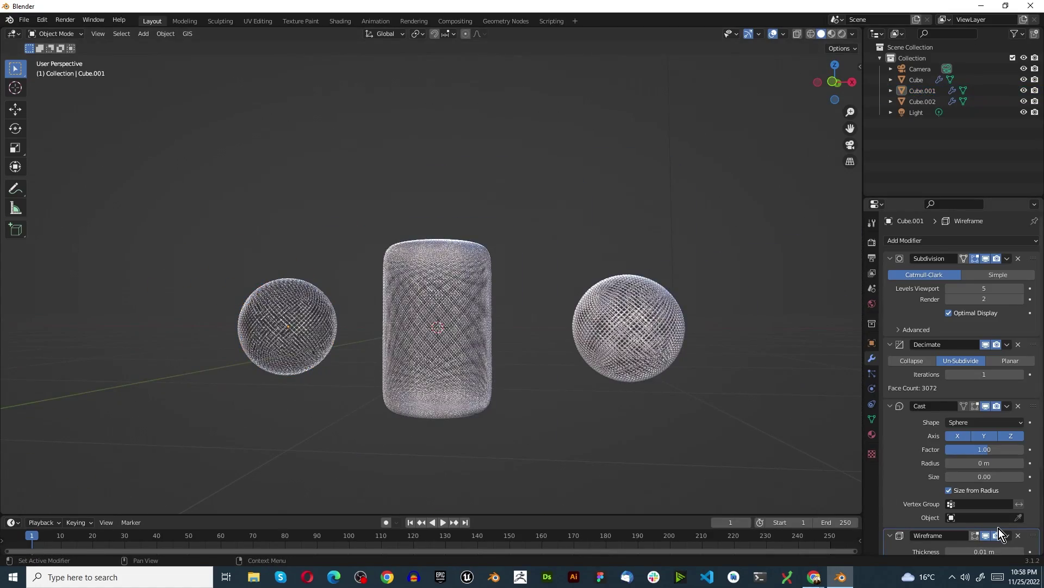
scroll(615, 427, "up", 2)
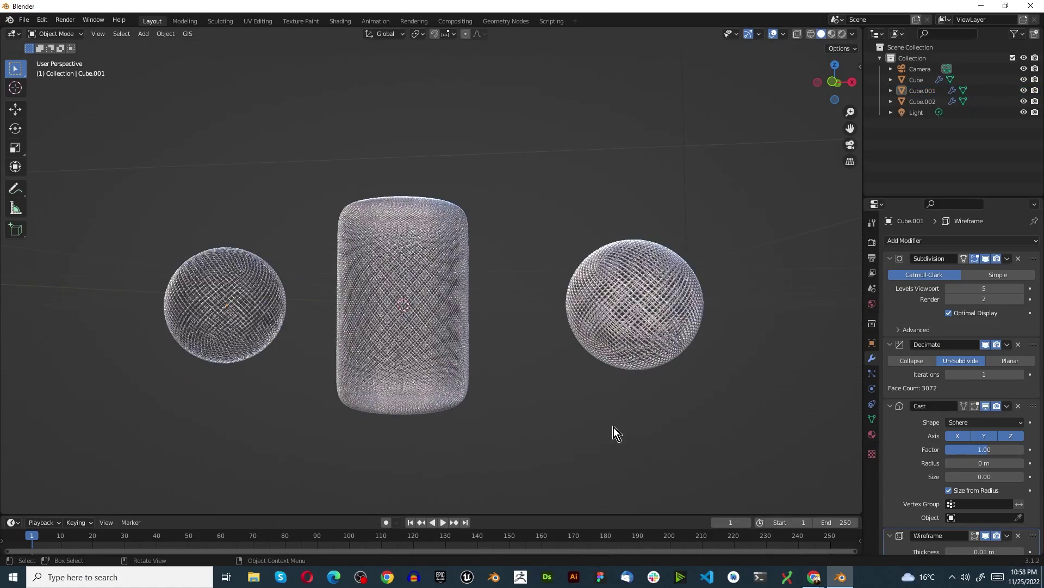
key("KP_1")
scroll(615, 426, "up", 3)
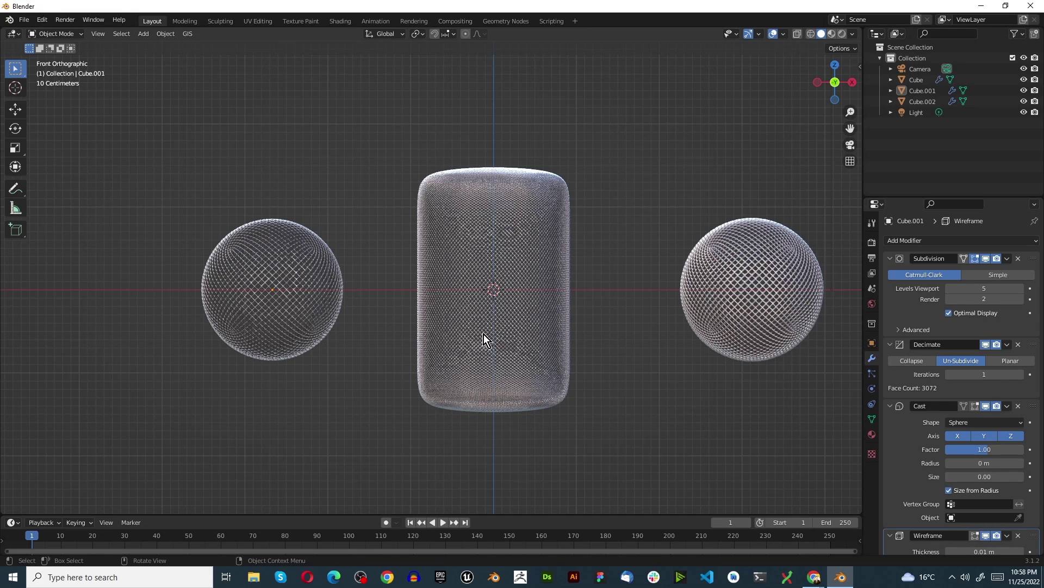
Apply every modifier on the ball lattice Cube.002 in stack order, ending with Cast and Wireframe
left_click(730, 280)
left_click(1007, 259)
left_click(996, 270)
left_click(1007, 259)
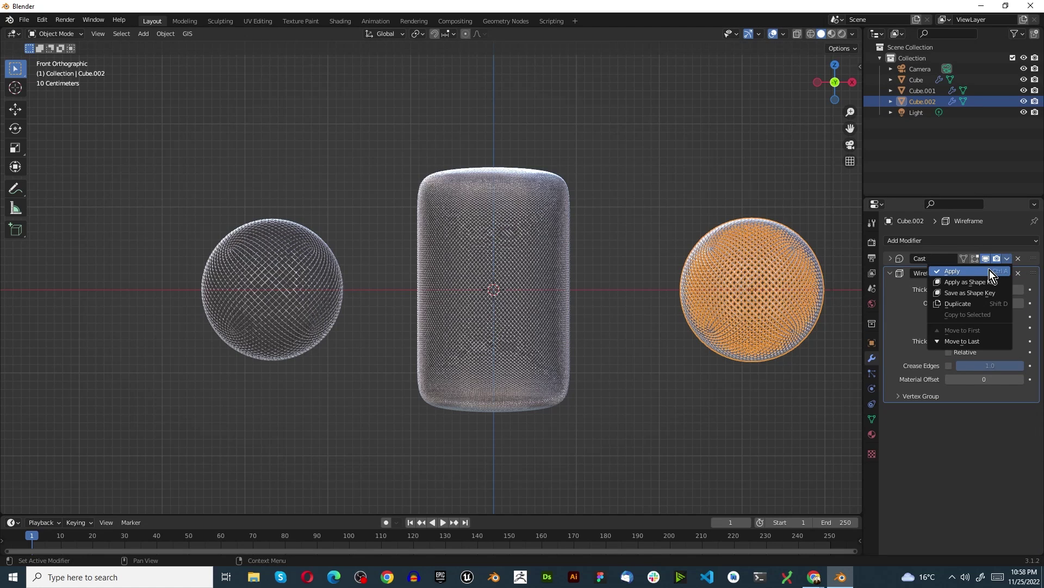
left_click(990, 270)
left_click(1011, 258)
left_click(991, 268)
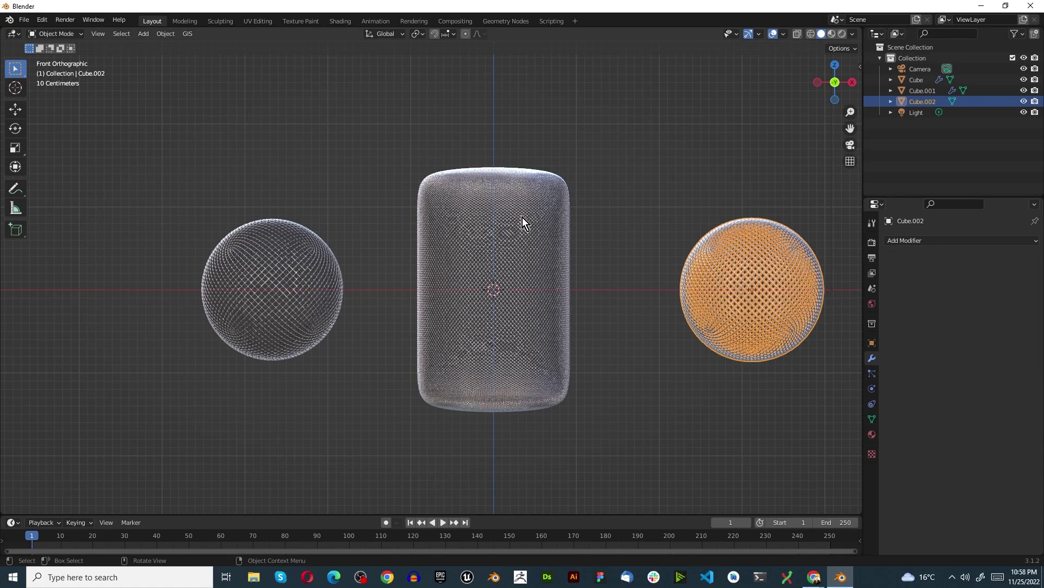
Convert the tall lattice form between the two balls to a mesh
left_click(523, 217)
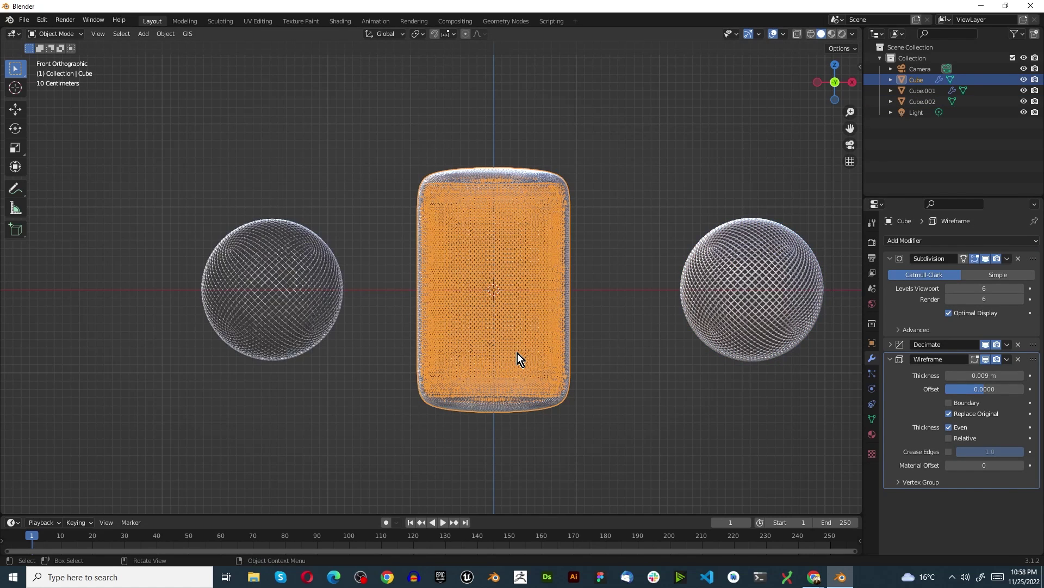
key("F3")
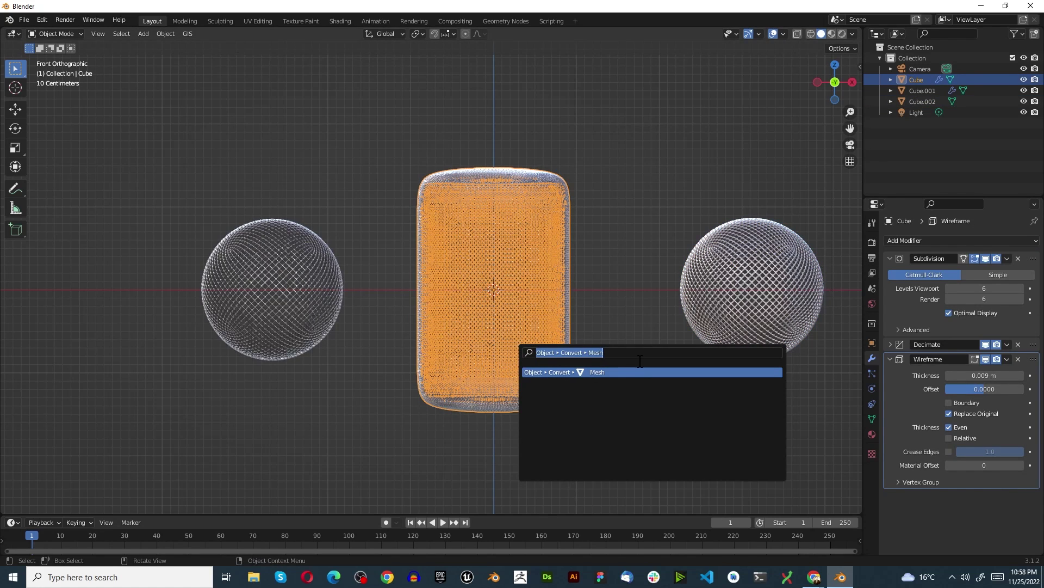
left_click(634, 373)
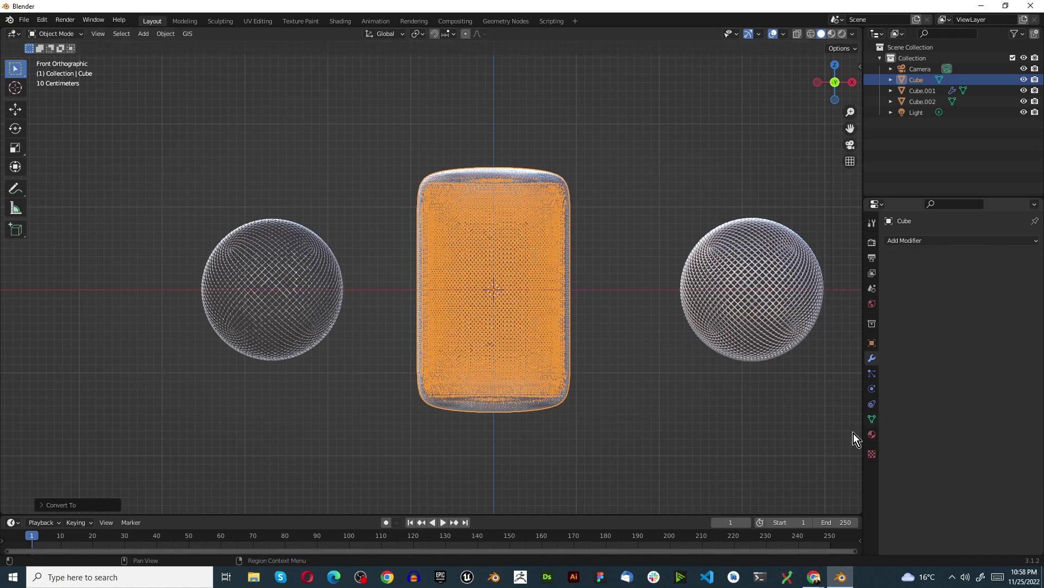
Convert the thin-wired ball lattice Cube.001 to a mesh and deselect it
left_click(231, 266)
key("F3")
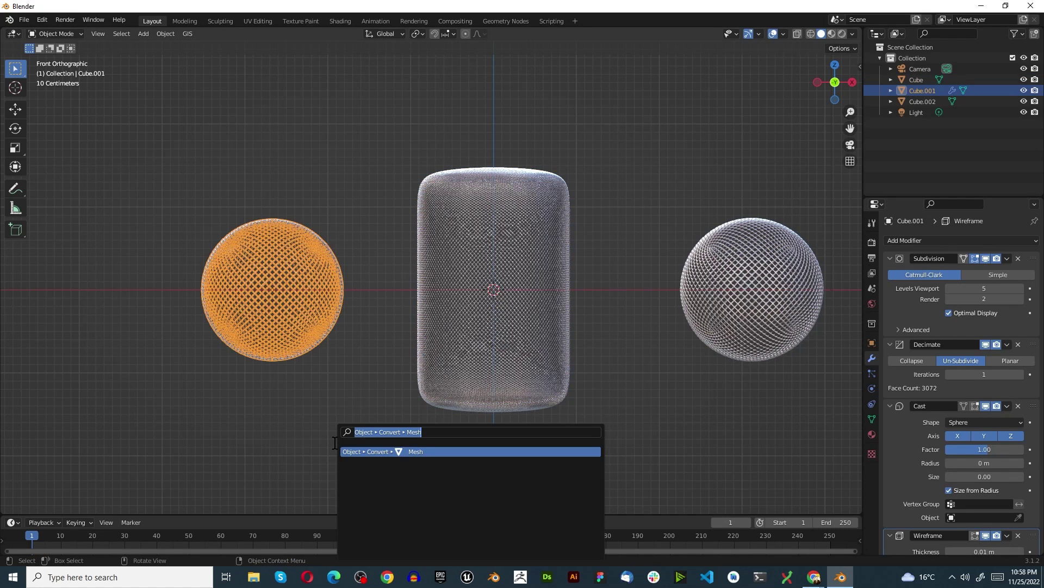
left_click(411, 451)
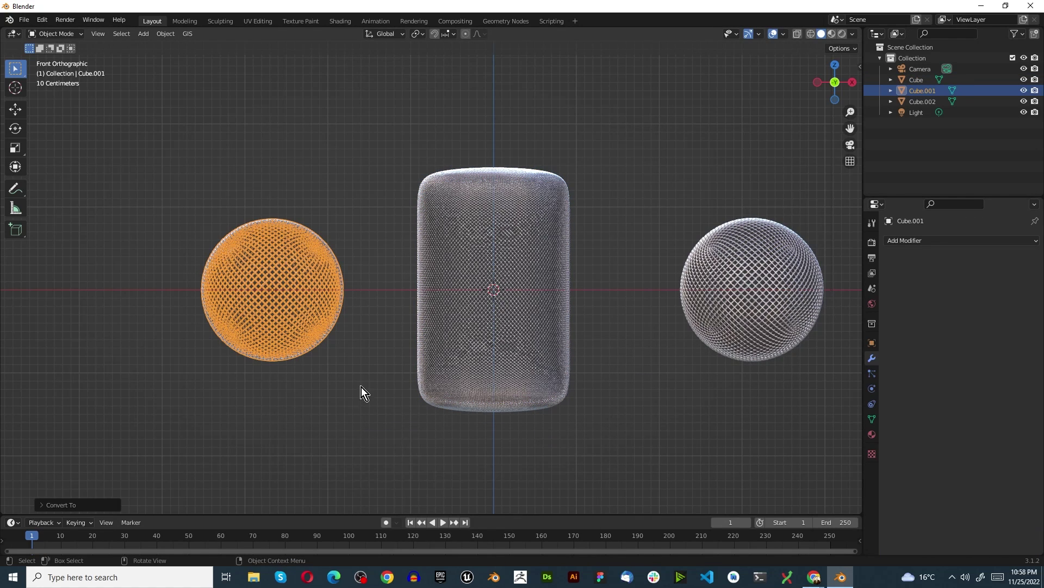
left_click(402, 384)
scroll(334, 369, "up", 1)
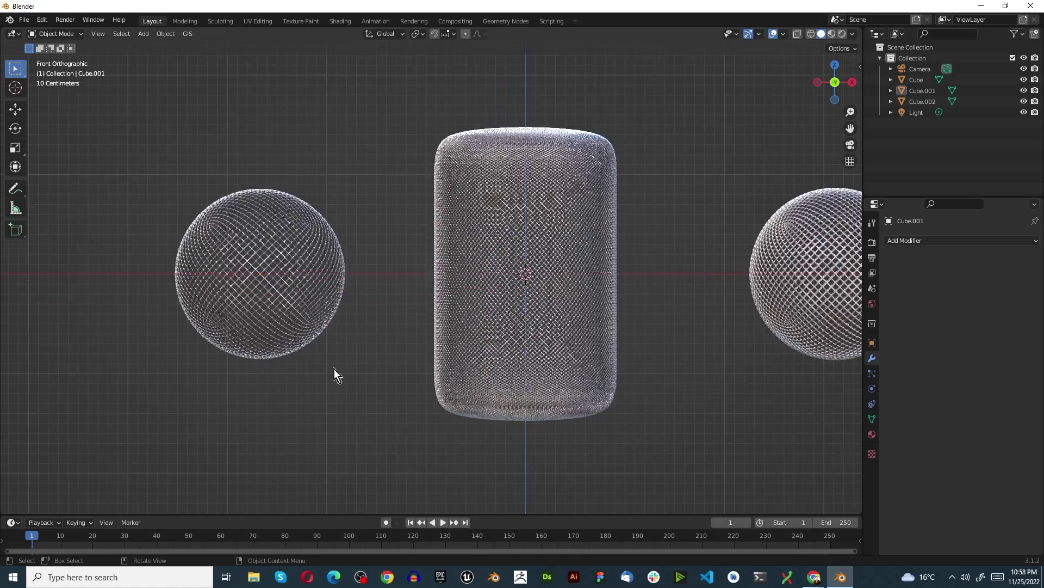
Open the thin-wired ball lattice Cube.001 for mesh editing and box-select the vertices of its lower half
scroll(334, 369, "down", 2)
left_click(257, 296)
scroll(240, 305, "up", 1)
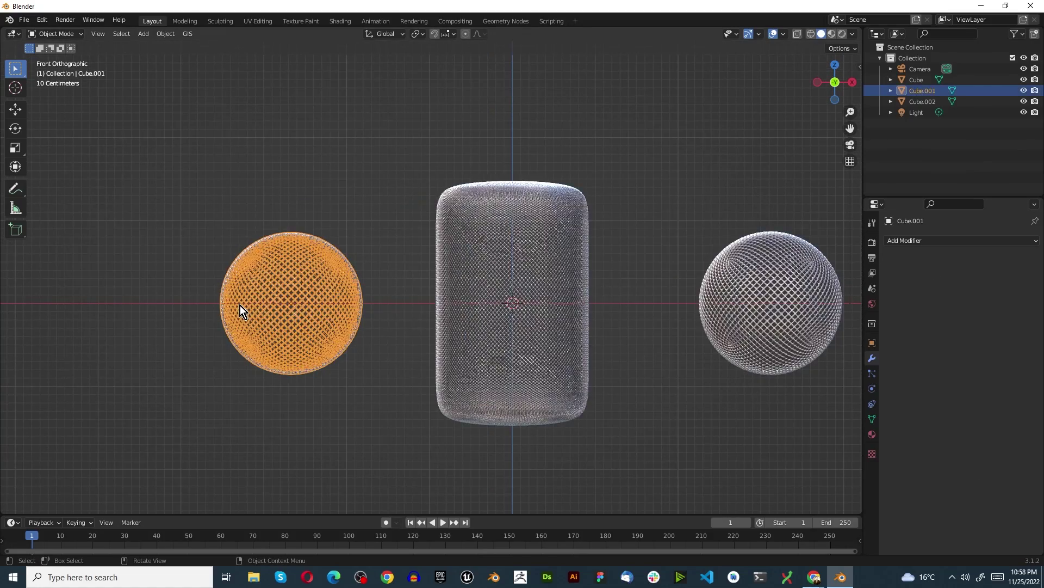
key("Tab")
scroll(205, 314, "up", 2)
scroll(214, 298, "up", 5)
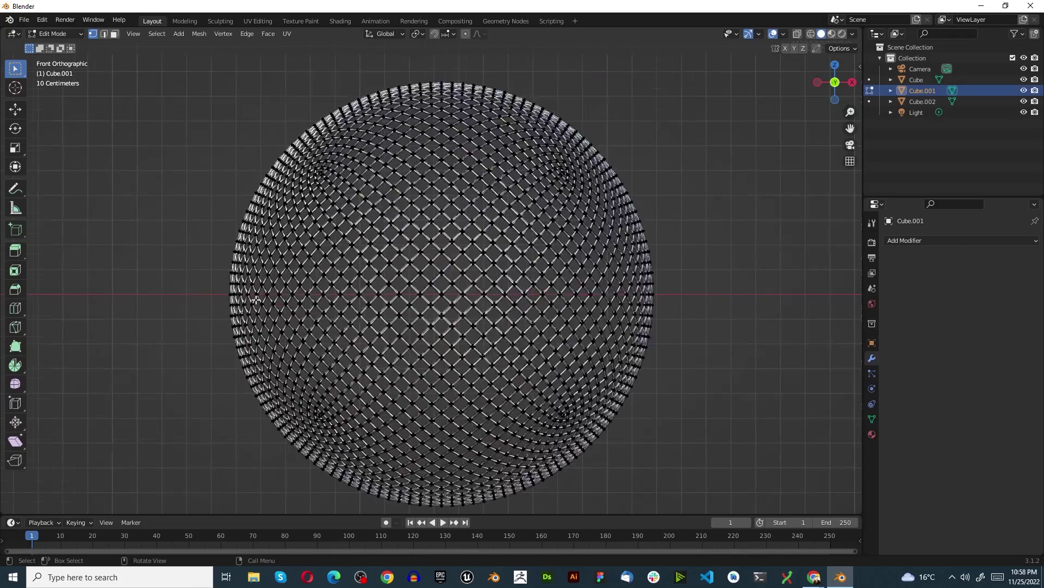
scroll(245, 308, "down", 2)
left_click_drag(214, 298, 746, 517)
scroll(654, 334, "up", 3)
scroll(653, 306, "down", 6)
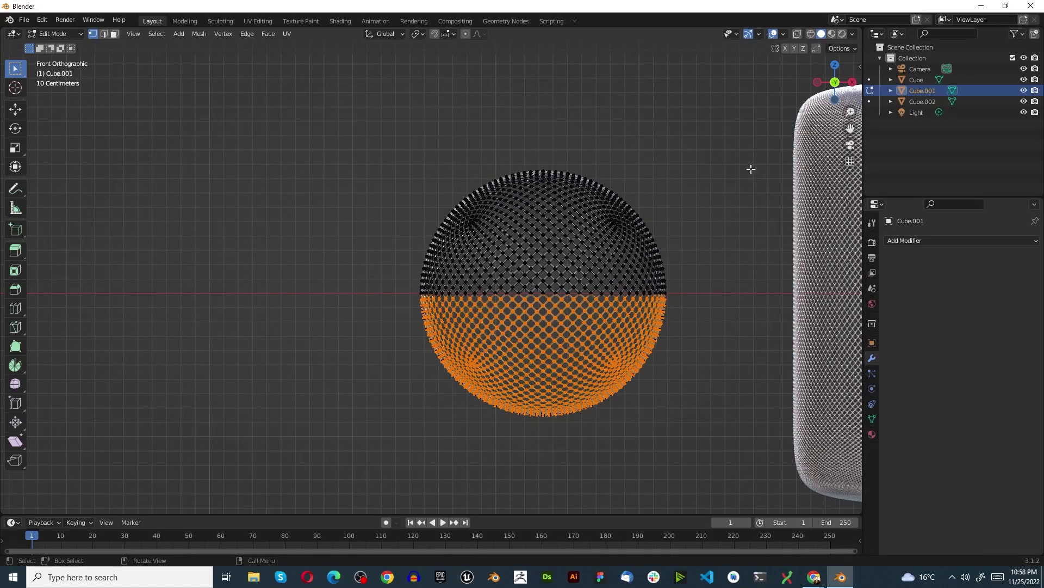
Enable X-ray, reselect the ball's lower half through its full depth, and delete those vertices
left_click(799, 34)
scroll(699, 310, "up", 4)
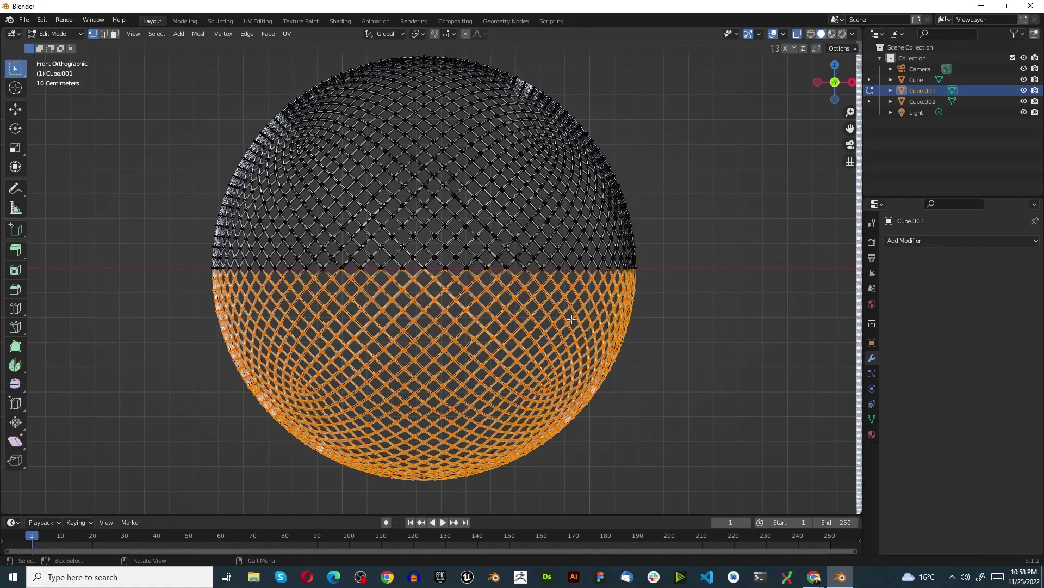
left_click_drag(164, 253, 815, 508)
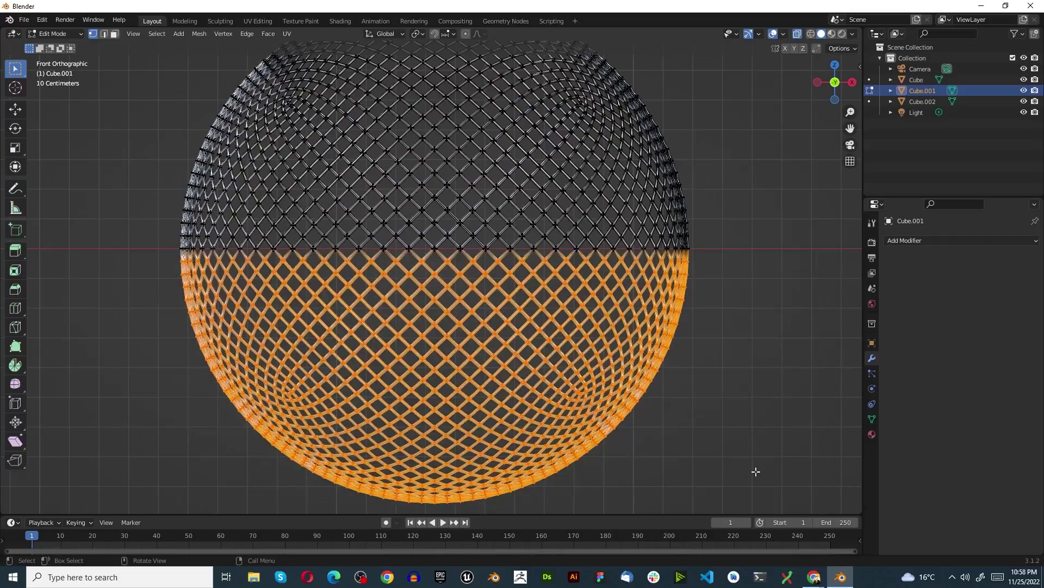
middle_click_drag(423, 327, 532, 329)
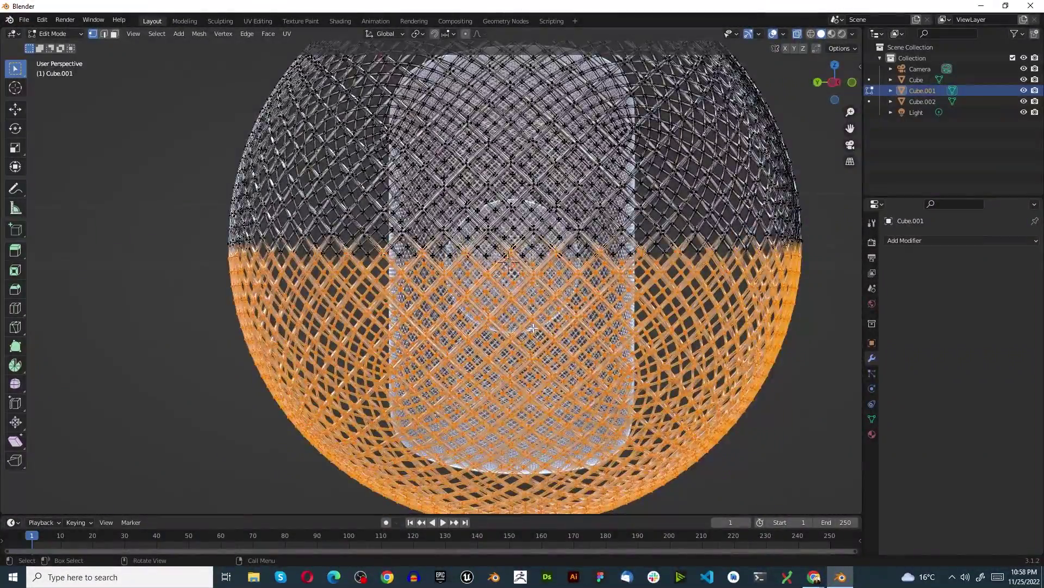
key("KP_1")
key("x")
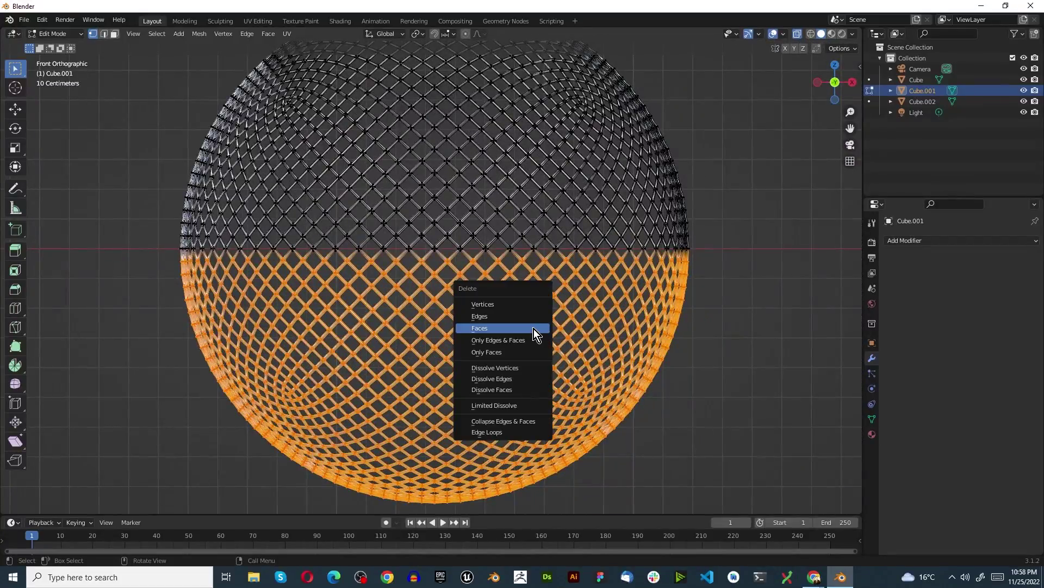
left_click(514, 305)
scroll(446, 310, "down", 9)
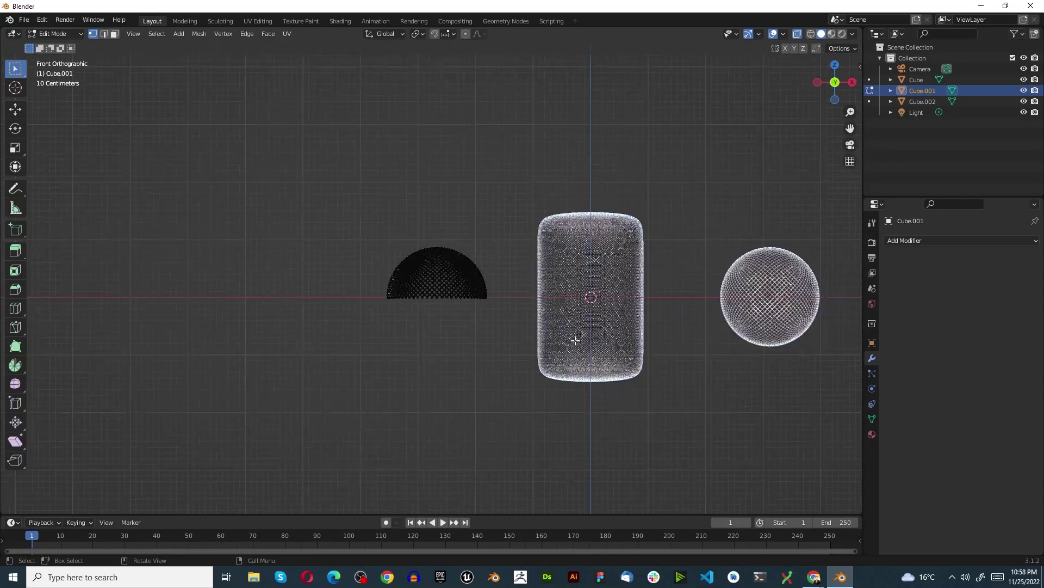
Switch mesh editing to the tall lattice Cube and delete all vertices below the horizontal centre line
scroll(624, 349, "up", 4)
scroll(563, 303, "down", 3)
scroll(563, 303, "up", 3)
scroll(550, 269, "up", 1)
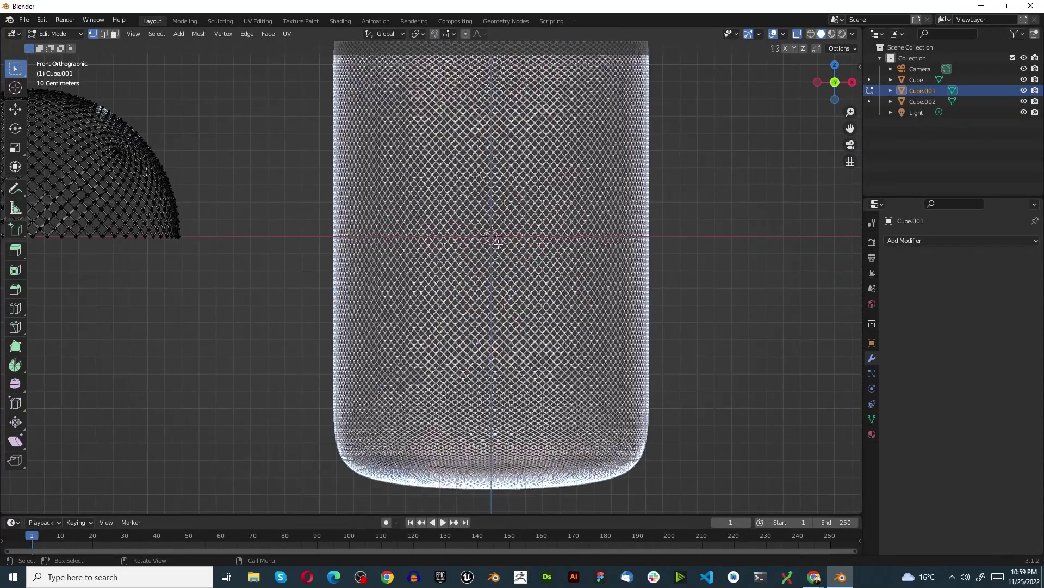
key("Tab")
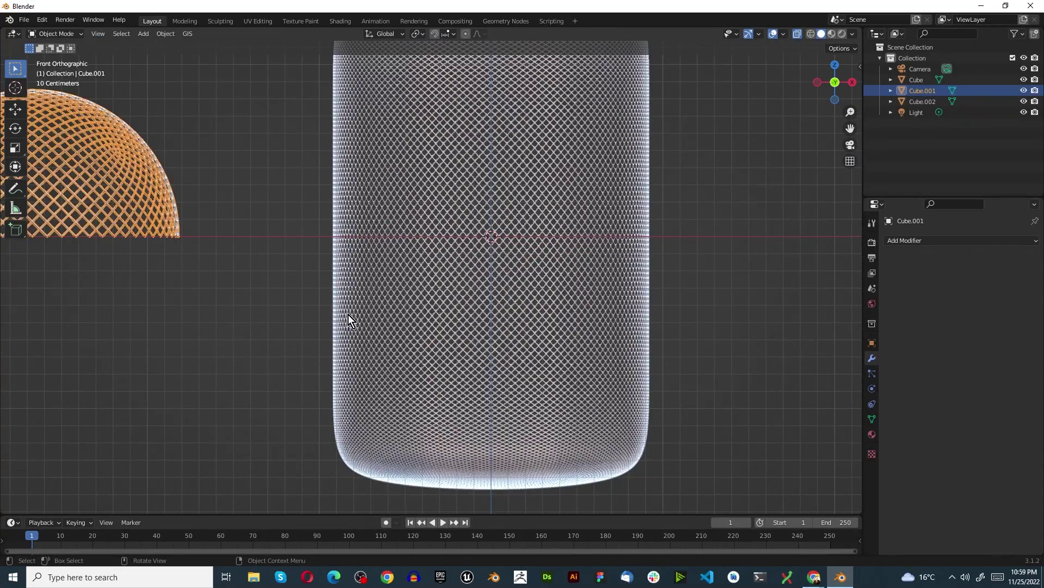
left_click(457, 362)
key("Tab")
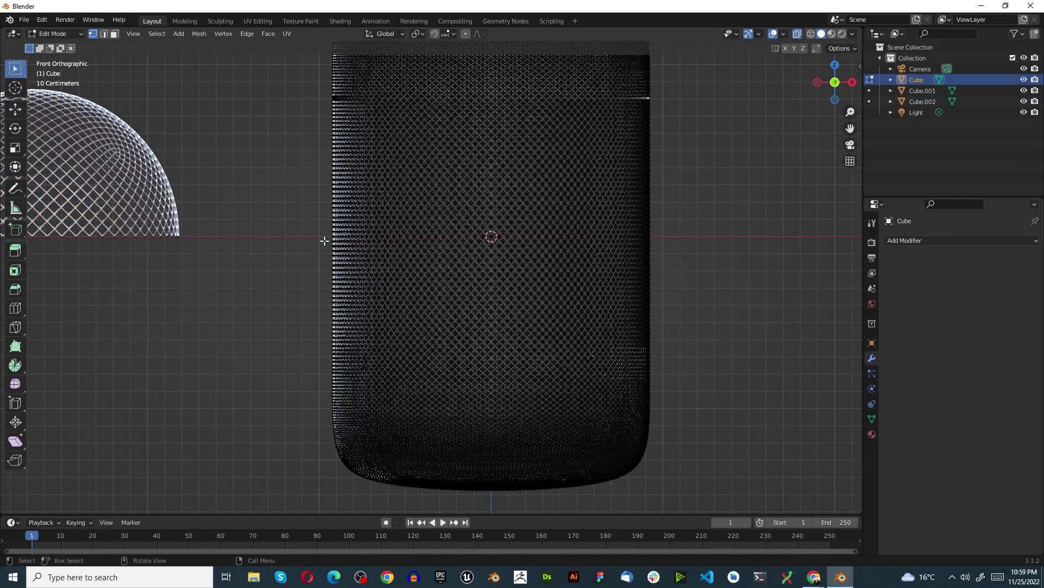
scroll(329, 239, "up", 3)
scroll(343, 236, "up", 1)
scroll(583, 240, "up", 1)
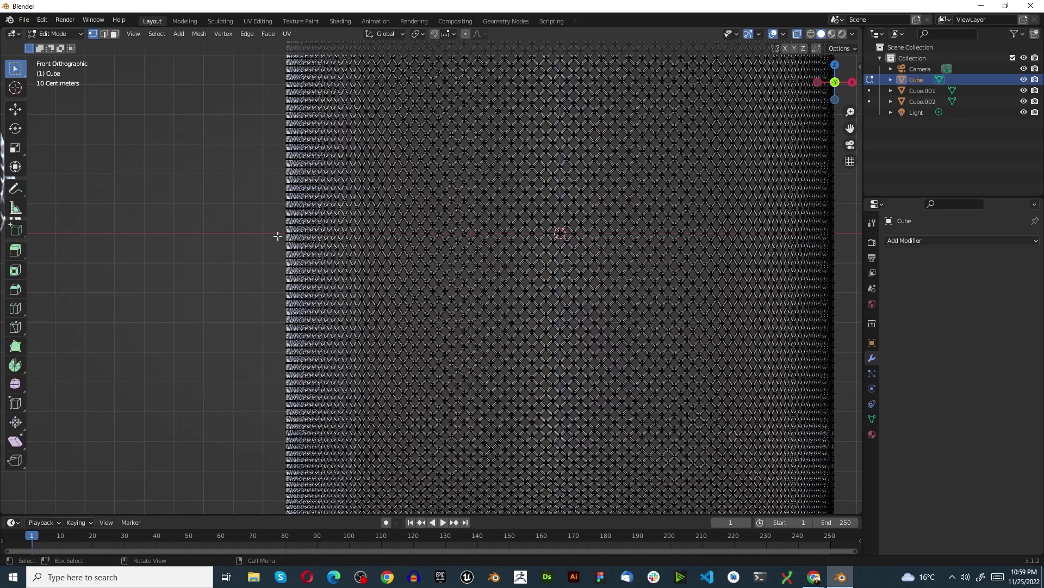
left_click_drag(278, 234, 864, 469)
scroll(744, 453, "down", 4)
scroll(744, 454, "up", 3)
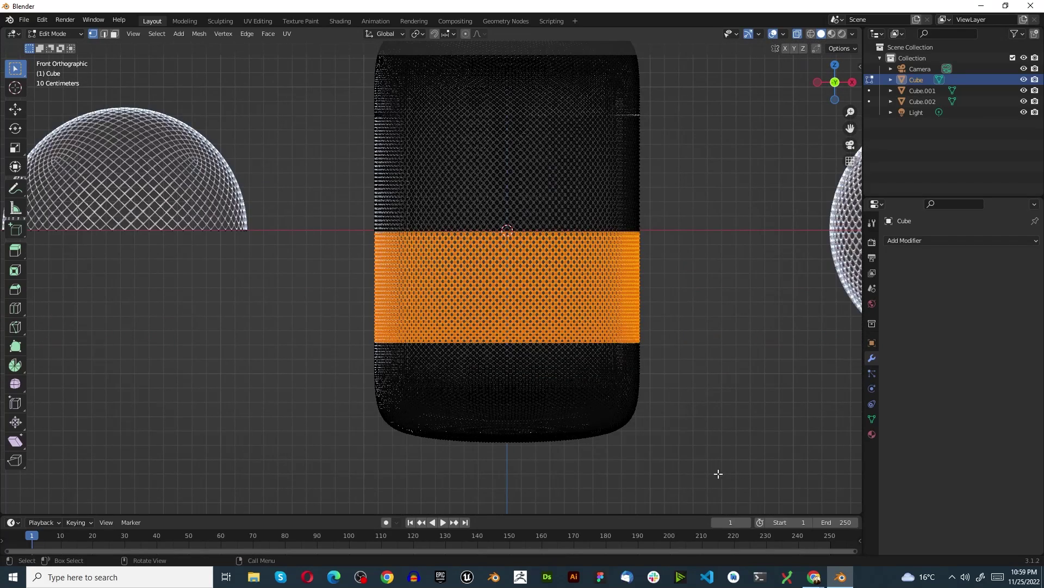
left_click_drag(304, 317, 707, 516, "shift")
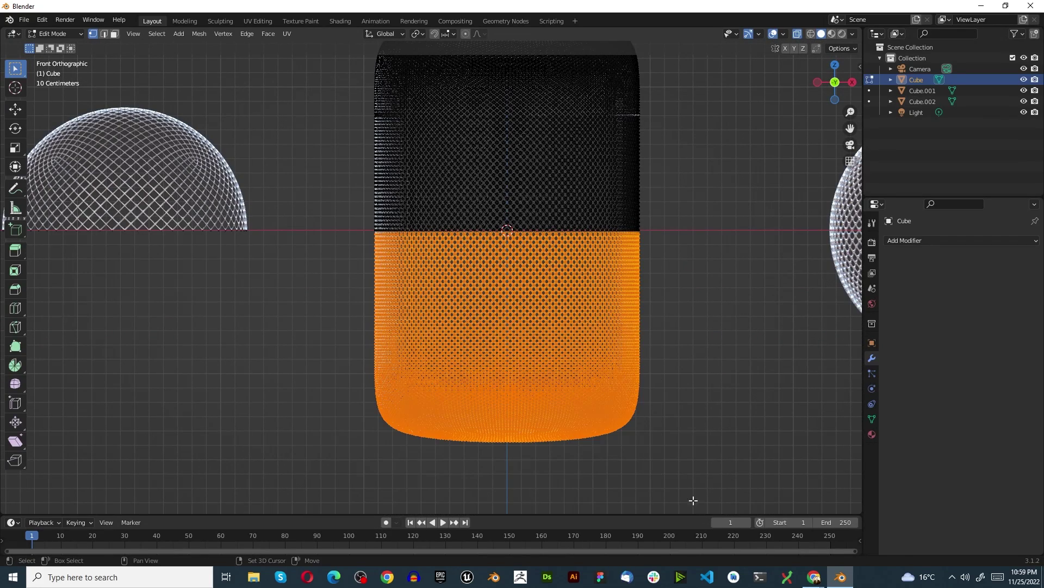
key("x")
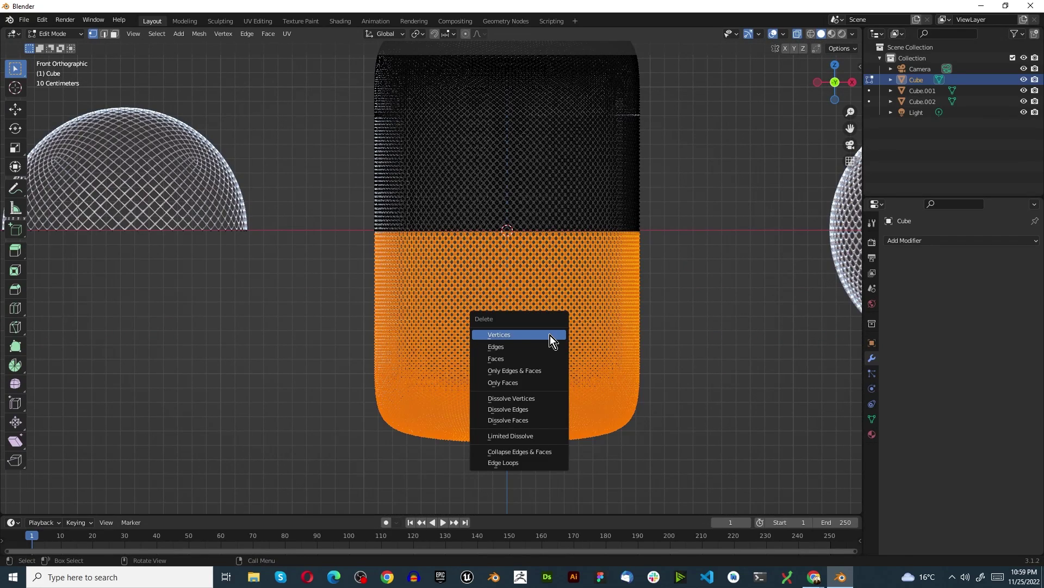
left_click(549, 335)
Delete the lower-half vertices of the thick-wired ball lattice Cube.002 and return to Object Mode
scroll(378, 321, "down", 5)
scroll(638, 280, "up", 3)
scroll(399, 232, "up", 2)
scroll(226, 251, "up", 1)
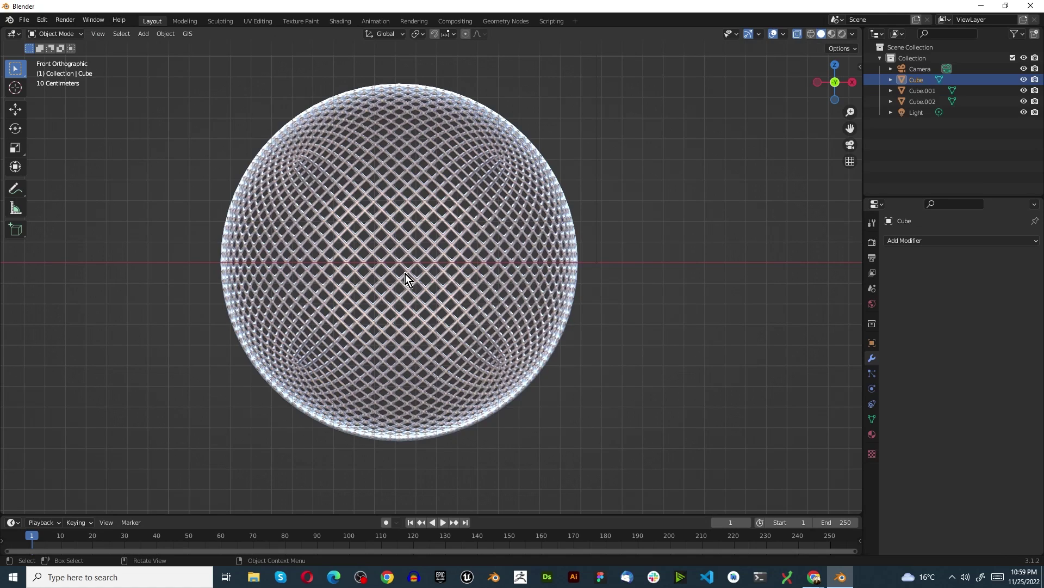
key("alt+q")
key("alt+a")
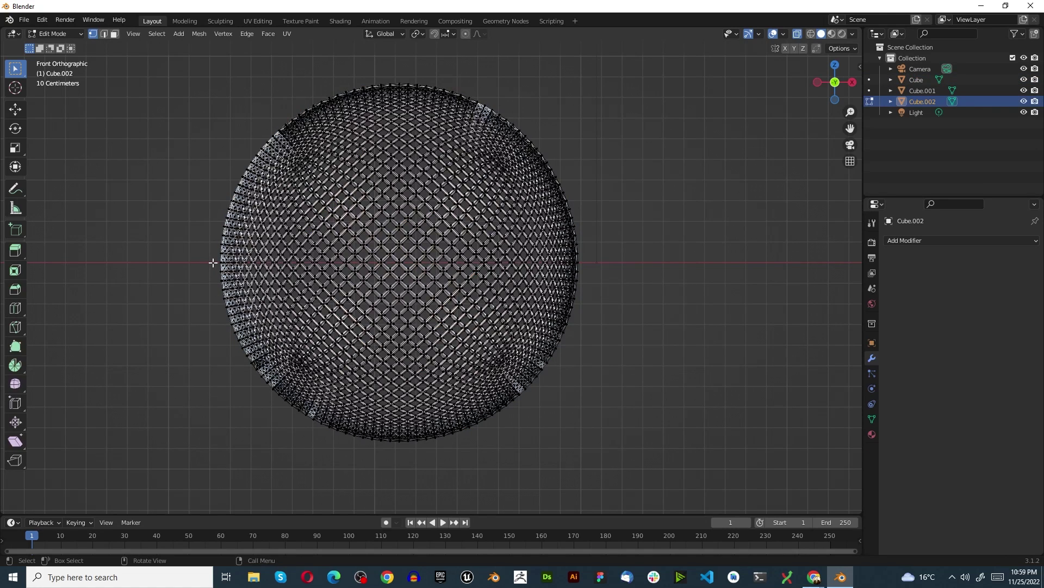
left_click_drag(213, 264, 702, 467)
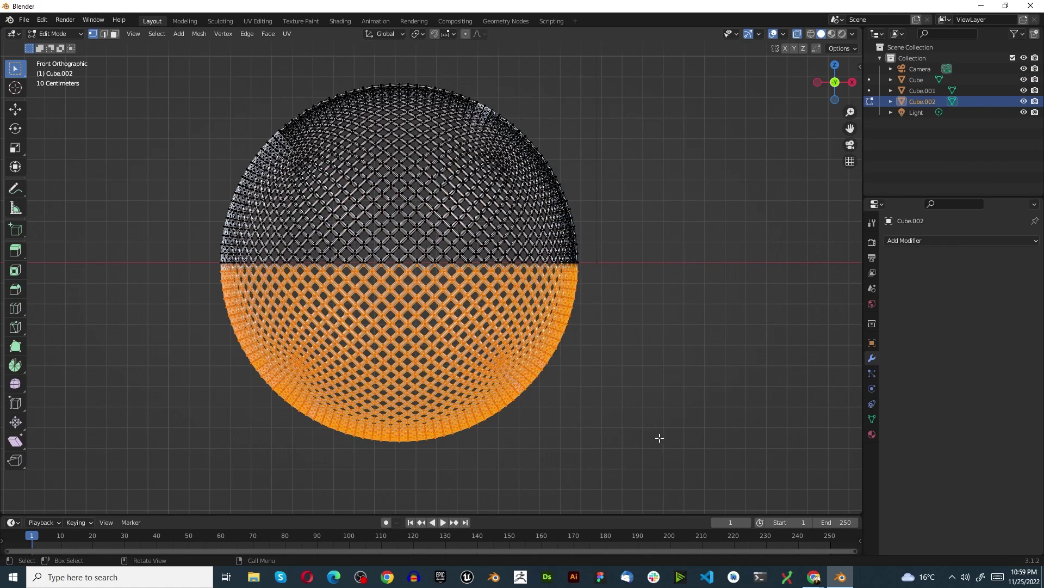
key("x")
left_click(635, 422)
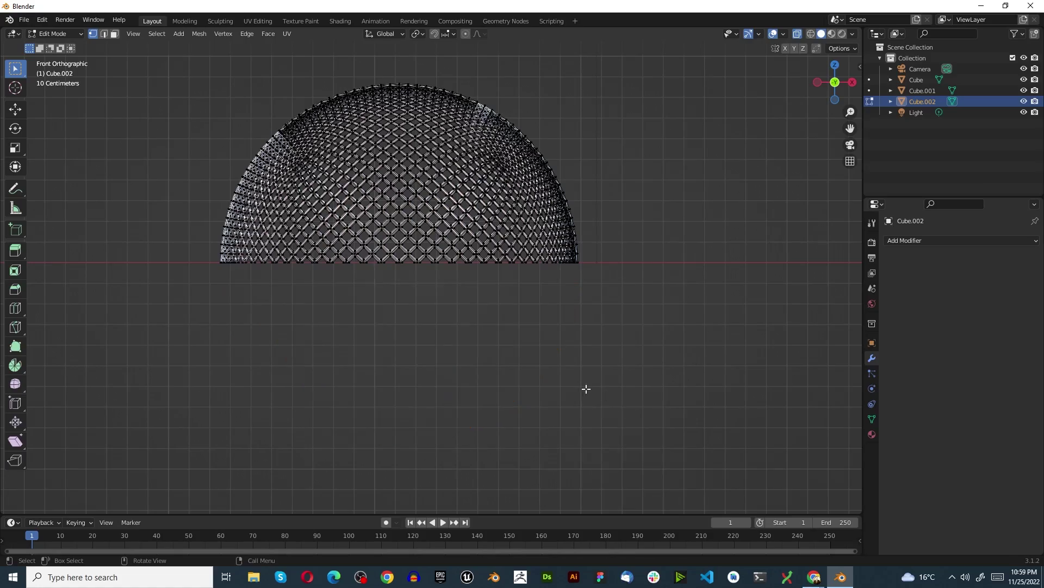
scroll(585, 376, "down", 5)
scroll(585, 375, "down", 4)
key("Tab")
scroll(455, 409, "up", 3)
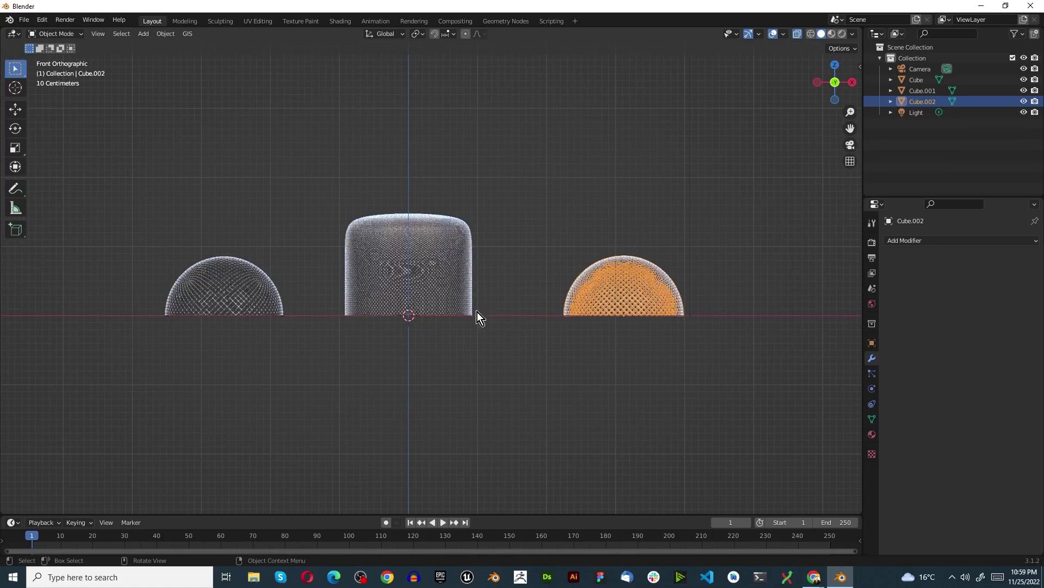
Deselect everything and examine the three halved lattices from a steep angle, near and far
key("alt+a")
scroll(438, 308, "up", 3)
scroll(436, 307, "down", 2)
middle_click_drag(415, 312, 409, 400)
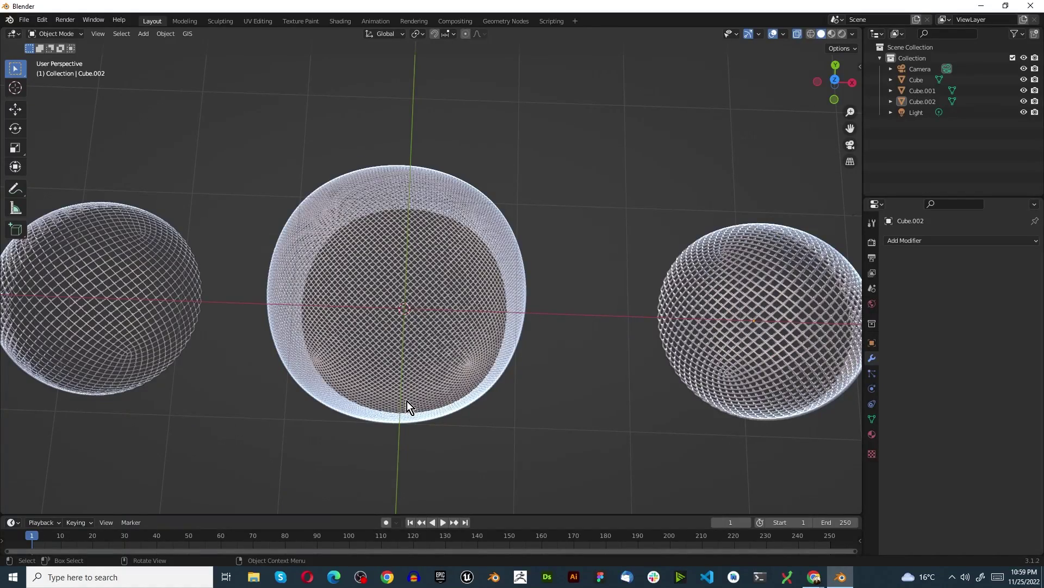
scroll(407, 401, "down", 3)
scroll(380, 409, "up", 3)
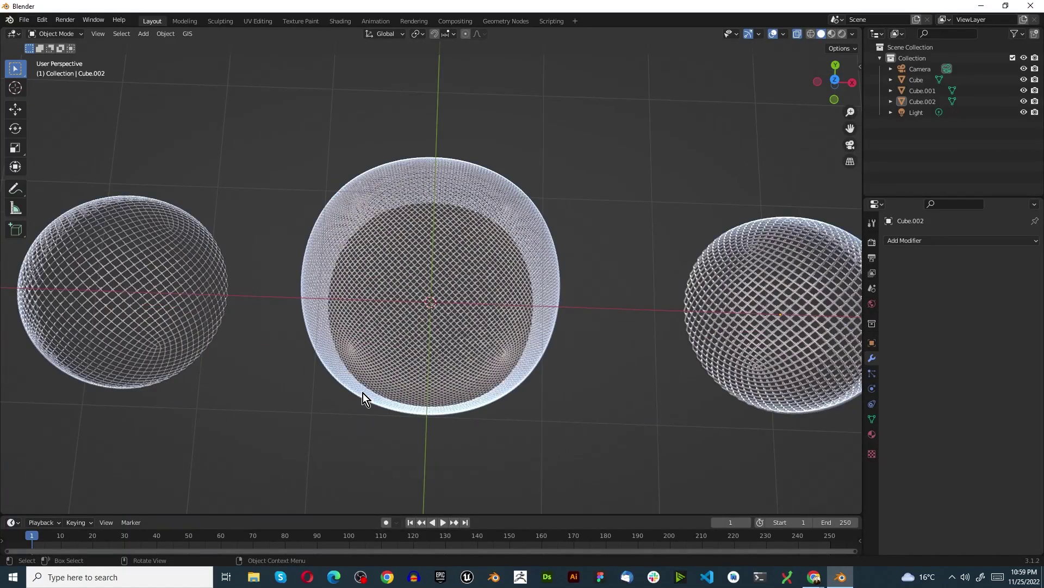
scroll(383, 397, "up", 3)
scroll(378, 418, "down", 4)
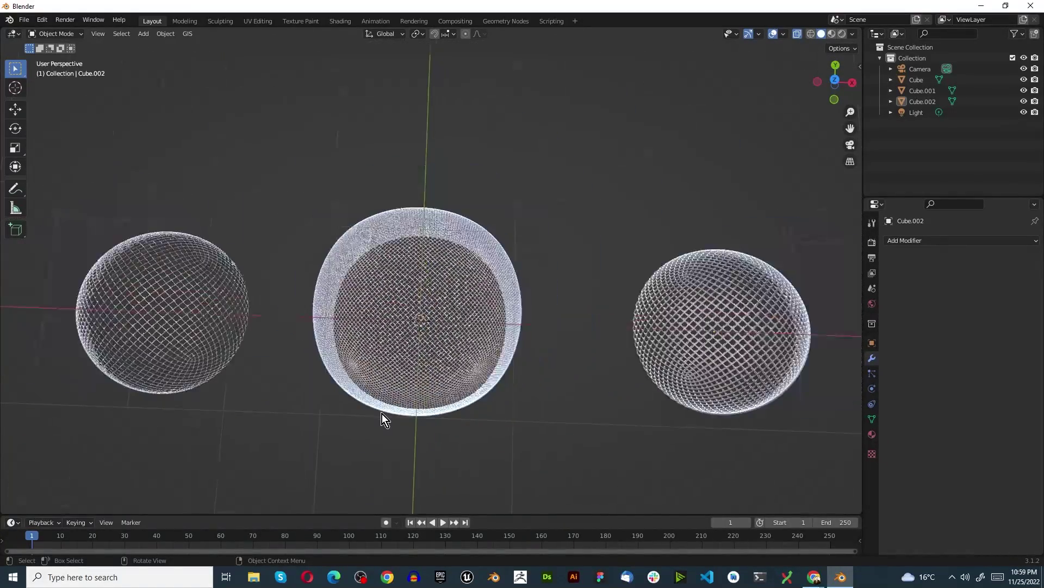
In top view, add a mesh circle at the origin around the tall lattice's base
key("KP_7")
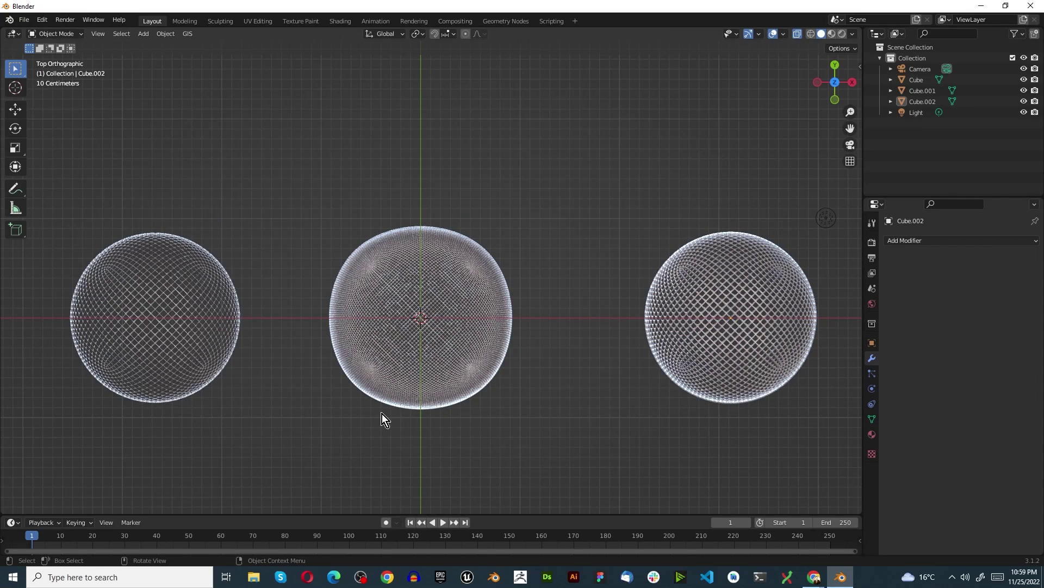
key("shift+a")
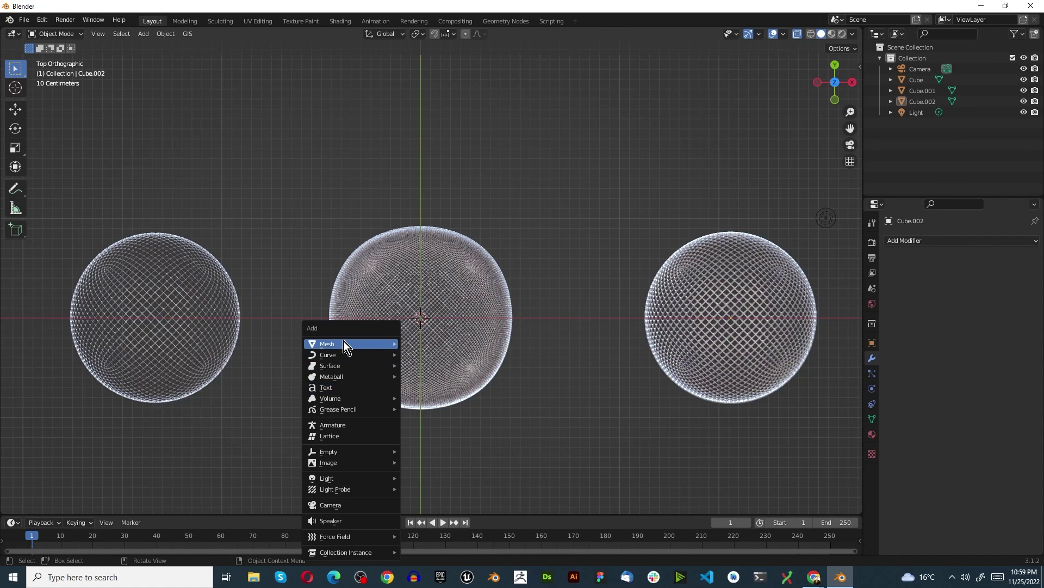
mouse_move(344, 343)
left_click(452, 365)
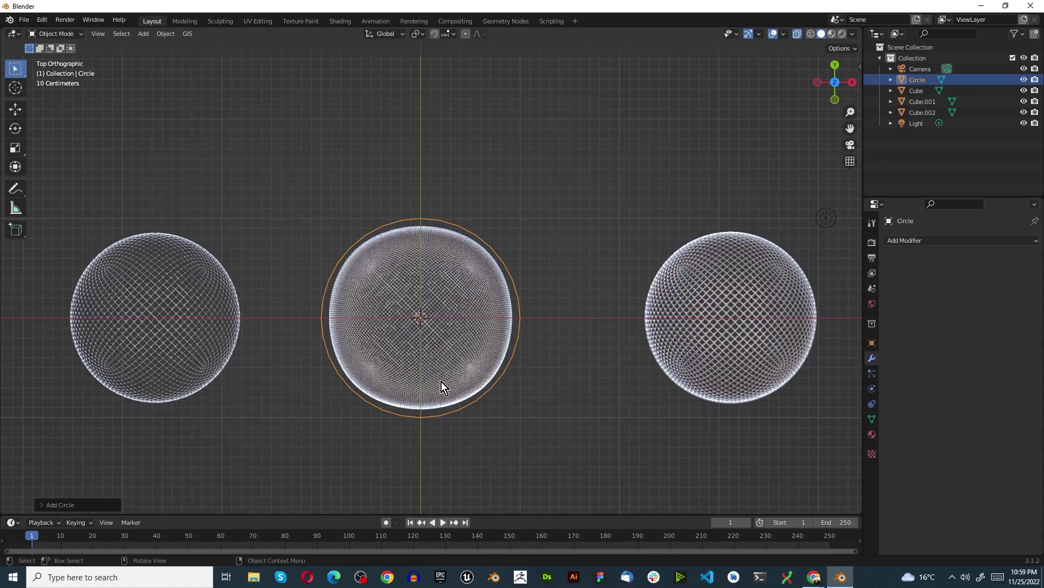
Fill the new circle with a face and inset it by about 0.068 m, close to the lattice's lower edge
scroll(382, 397, "up", 2)
mouse_move(382, 402)
middle_mouse_down()
mouse_move(366, 341)
mouse_move(366, 401)
middle_mouse_up()
scroll(381, 417, "up", 3)
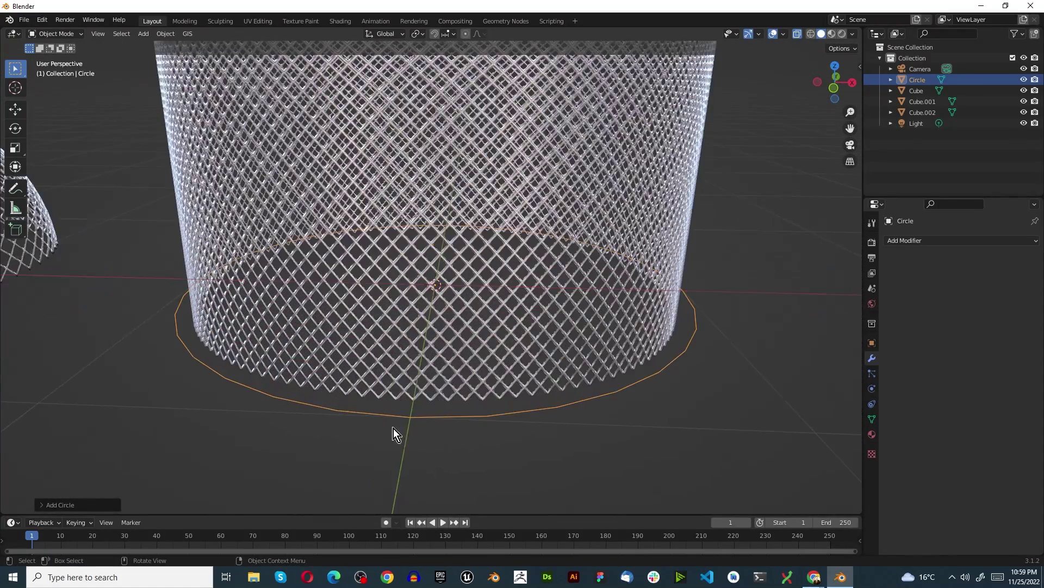
key("Tab")
scroll(416, 418, "up", 2)
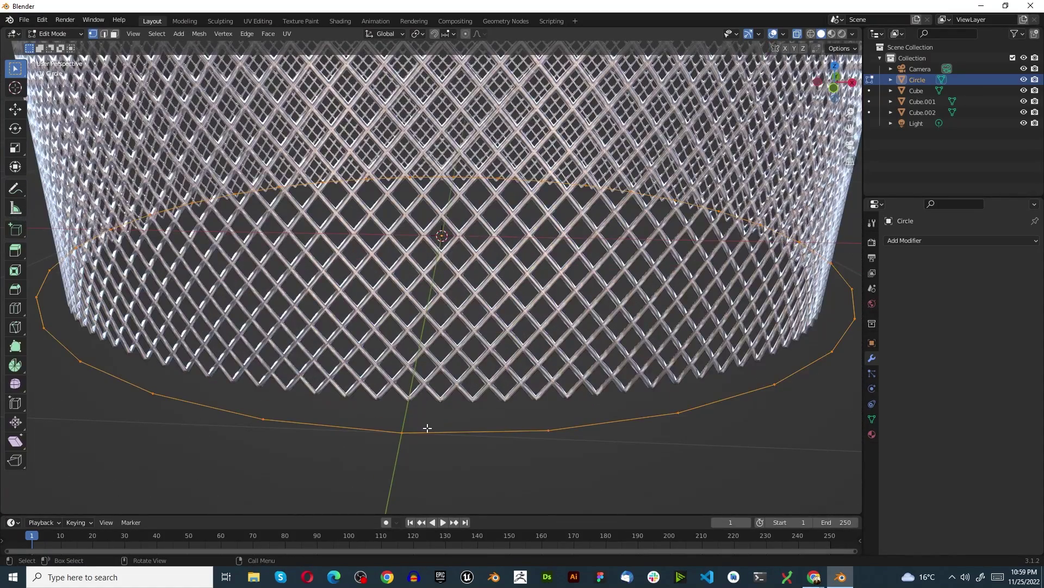
key("f")
key("i")
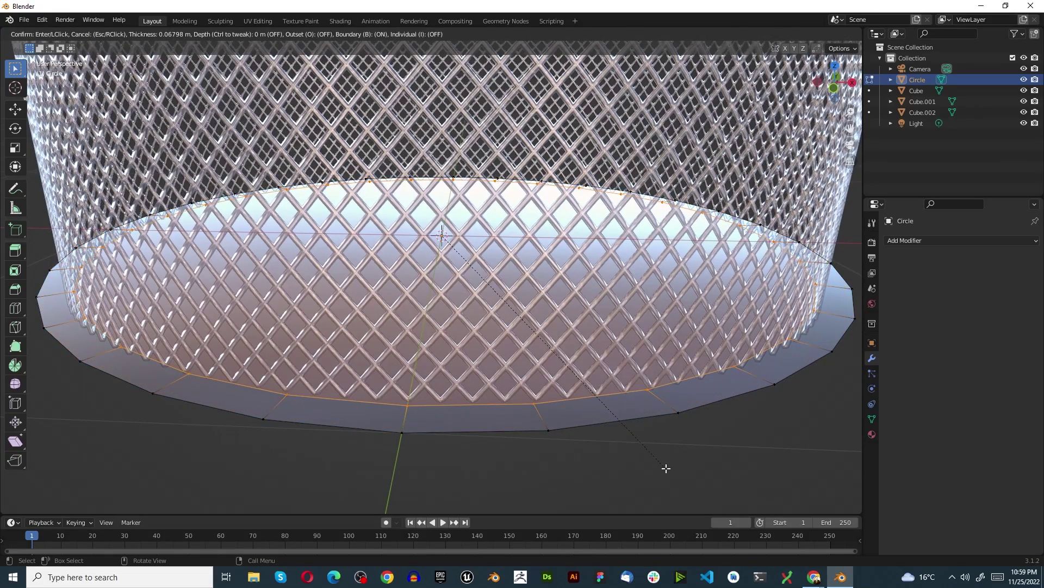
left_click(666, 468)
Delete the large inner face of the circle in face selection mode, leaving a flat ring
key("3")
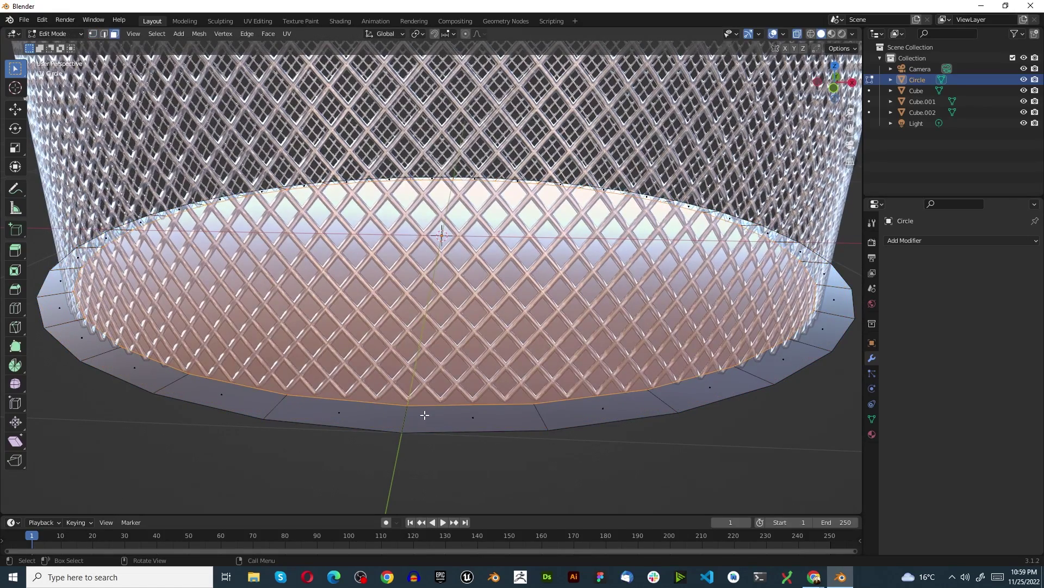
key("x")
left_click(413, 440)
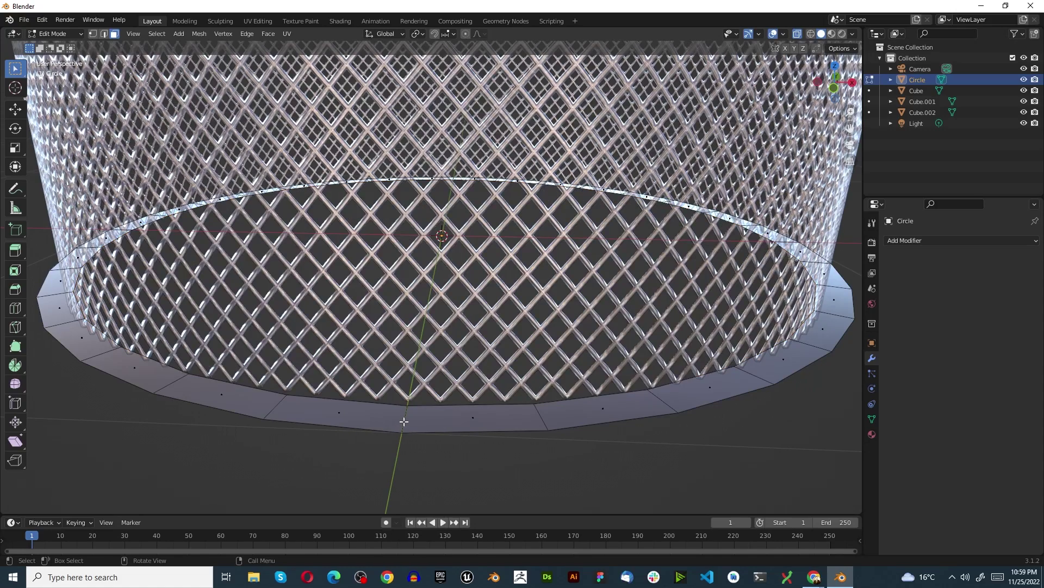
Select the ring's whole face loop and extrude it slightly upward into a low rim around the lattice base
left_click(403, 420, "alt")
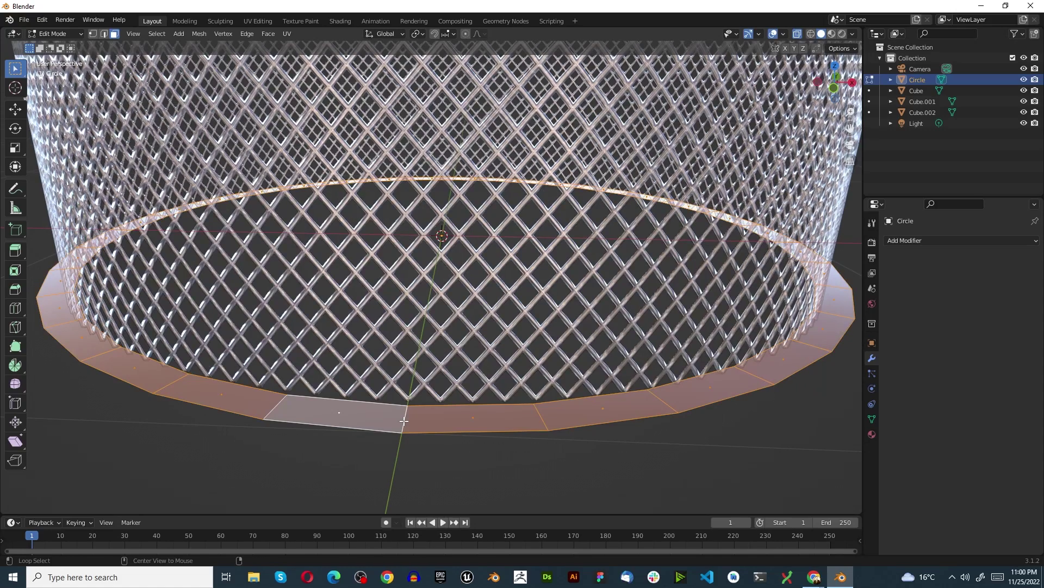
key("e")
key("e")
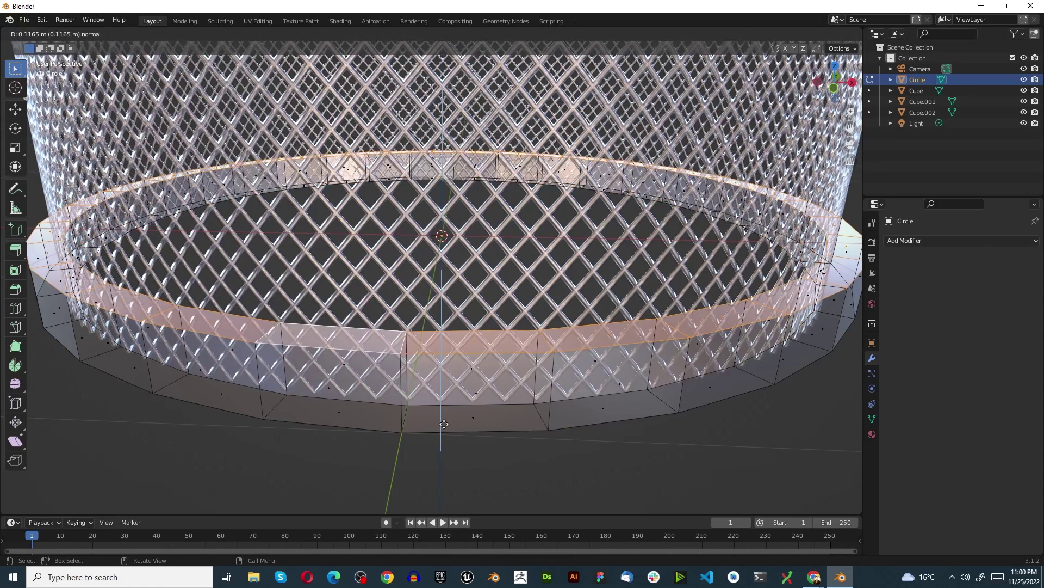
left_click(446, 463)
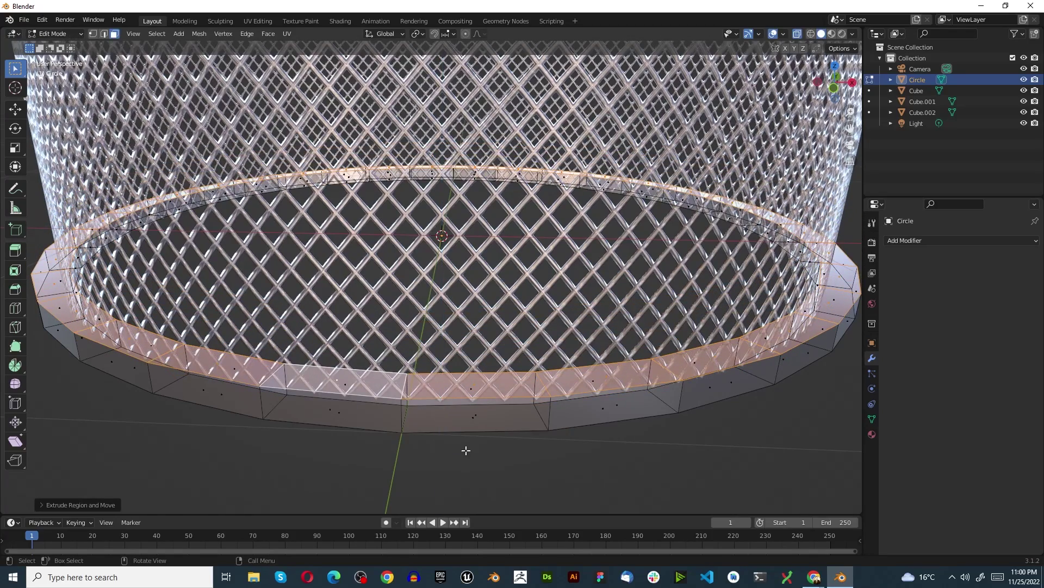
Return to Object Mode, turn off X-ray and shade the ring at the base of the mesh head smooth
key("Tab")
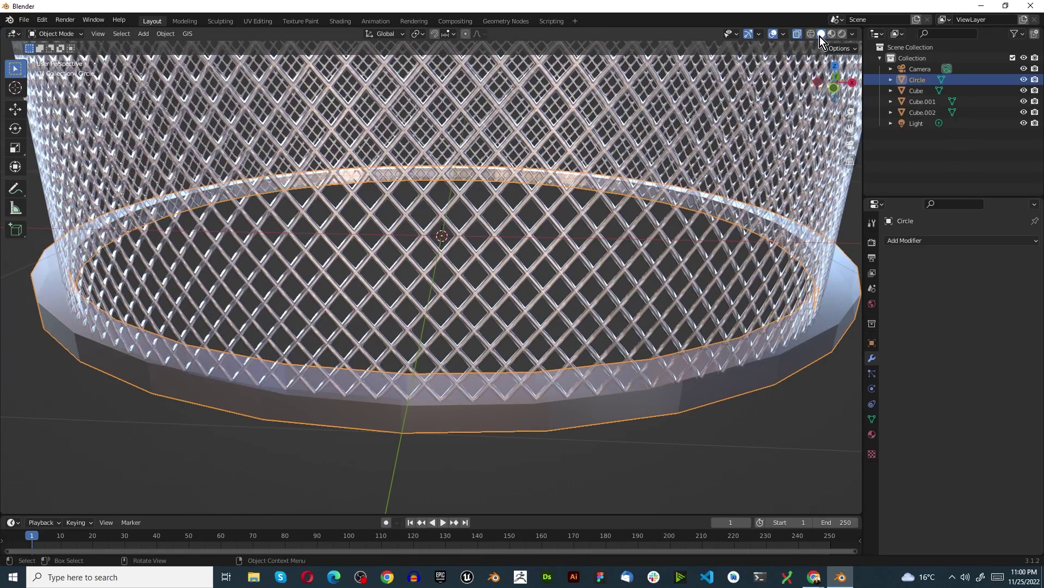
left_click(798, 34)
middle_click_drag(518, 399, 428, 399)
scroll(442, 327, "up", 4)
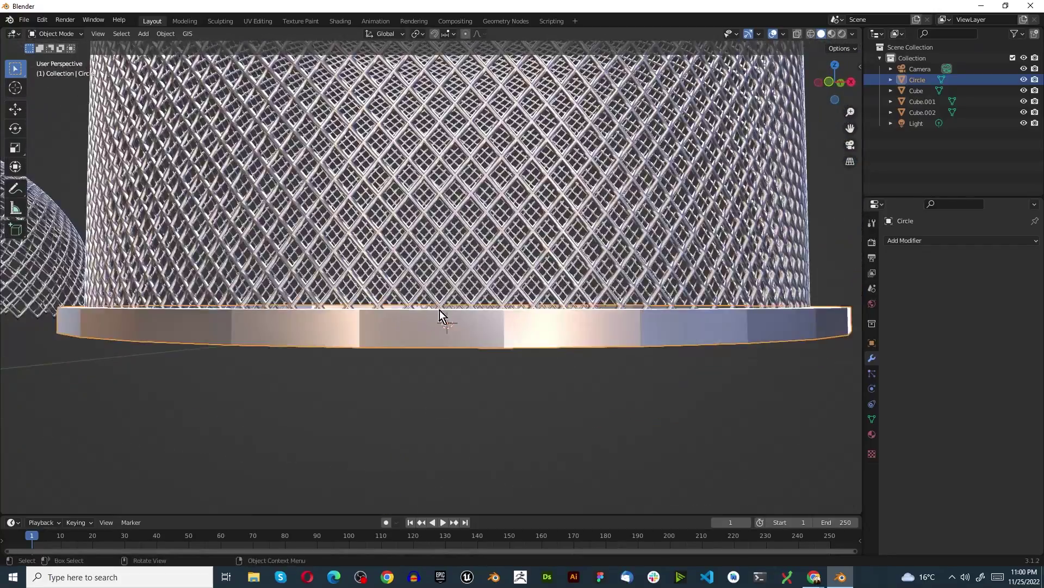
right_click(248, 328)
left_click(251, 328)
middle_click_drag(251, 328, 454, 393)
scroll(453, 393, "down", 5)
scroll(449, 411, "up", 5)
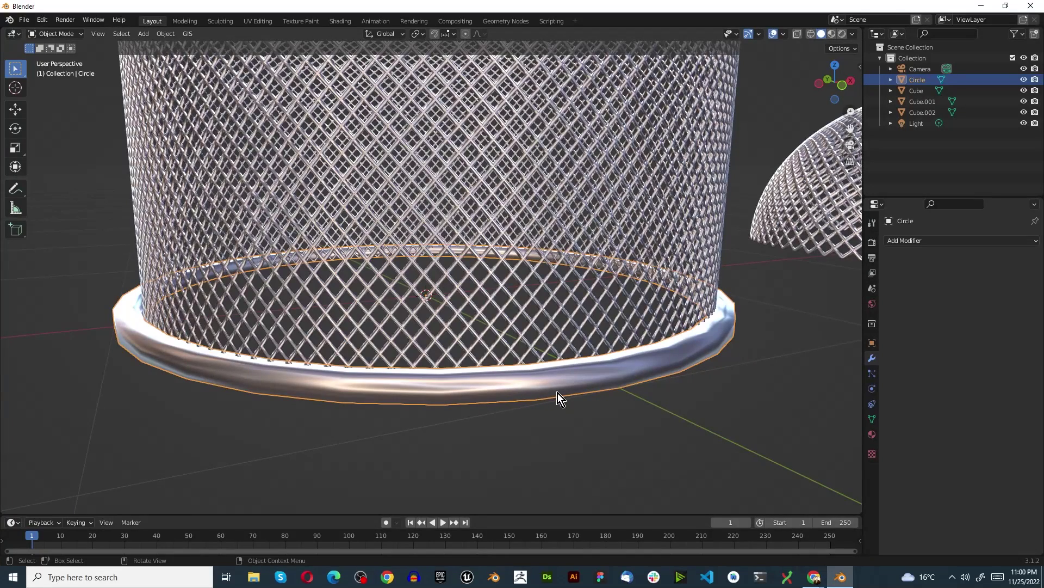
Add a Subdivision Surface modifier to the base ring with the viewport level set to 2
left_click(910, 243)
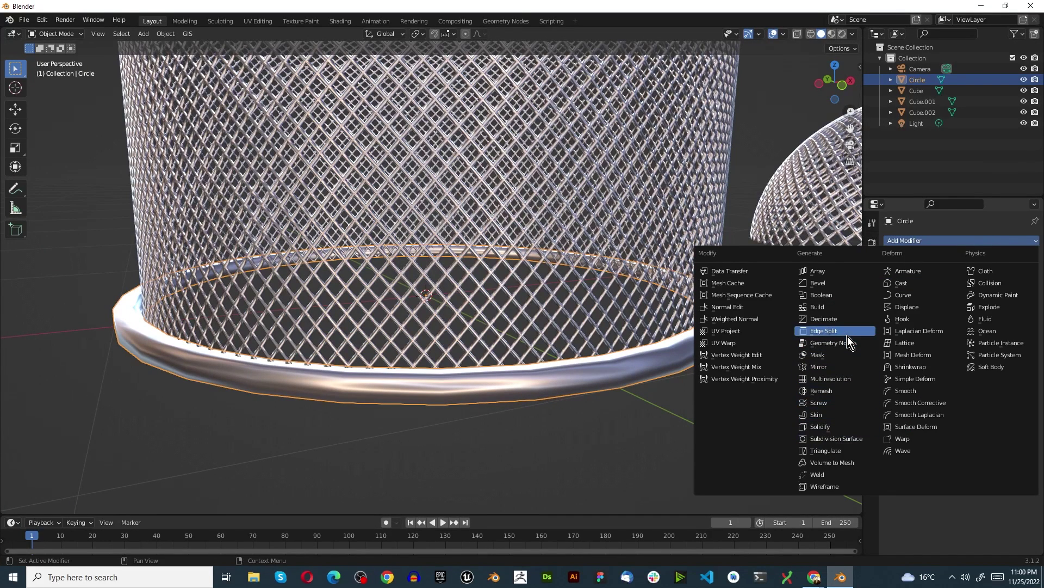
left_click(837, 438)
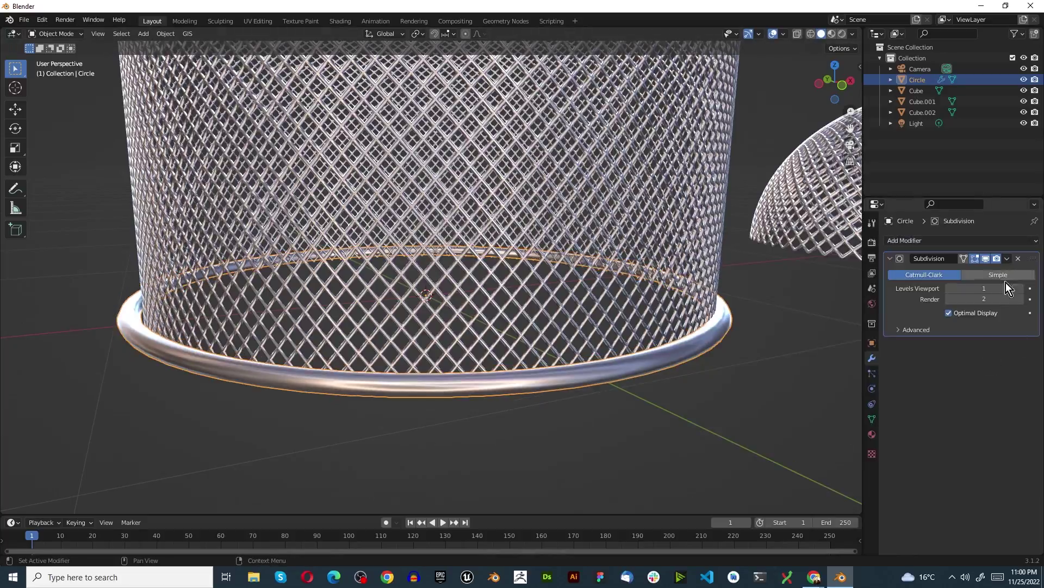
left_click_drag(957, 288, 979, 288)
Select the face loop on the ring's underside and extrude it about 0.03 m downward along Z
middle_click_drag(761, 321, 365, 302)
scroll(362, 301, "up", 5)
middle_click_drag(356, 302, 140, 167)
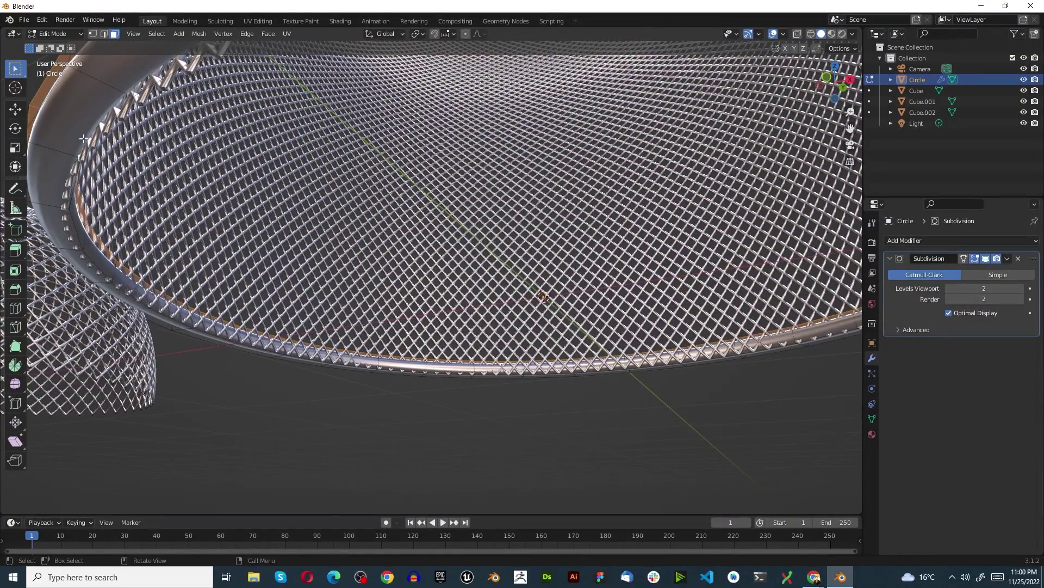
middle_click_drag(52, 148, 426, 359)
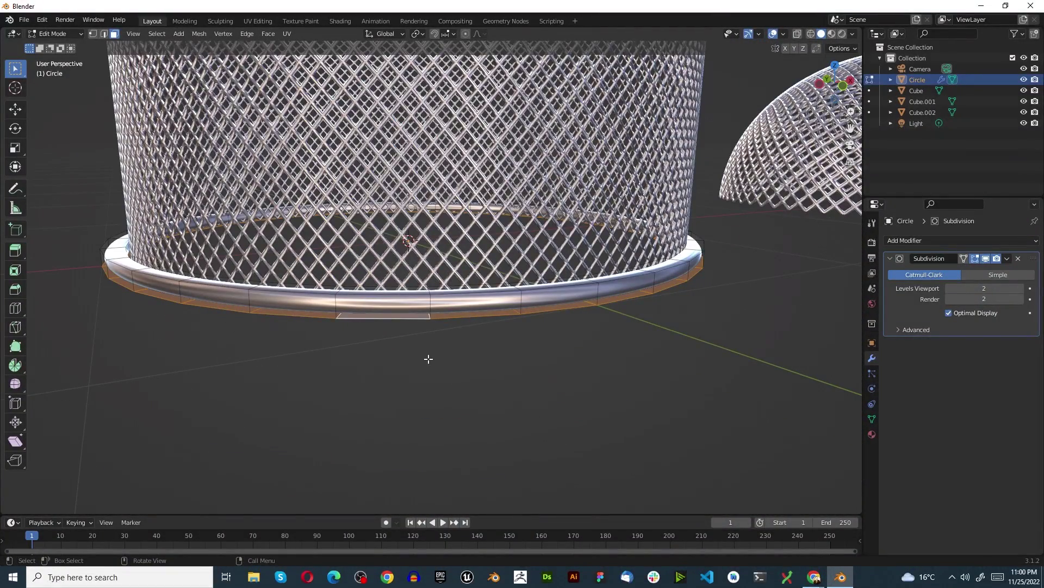
key("KP_1")
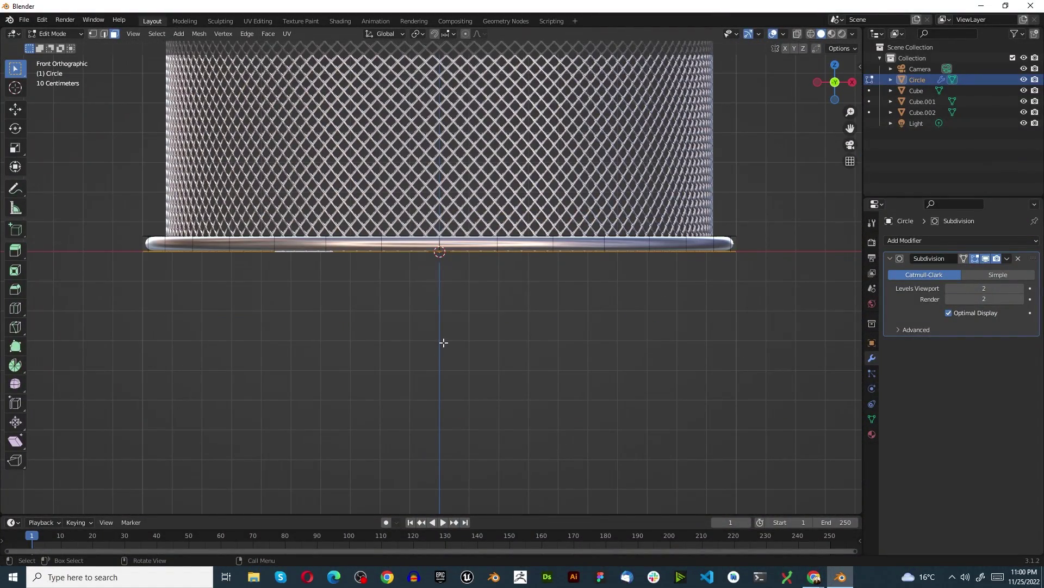
key("e")
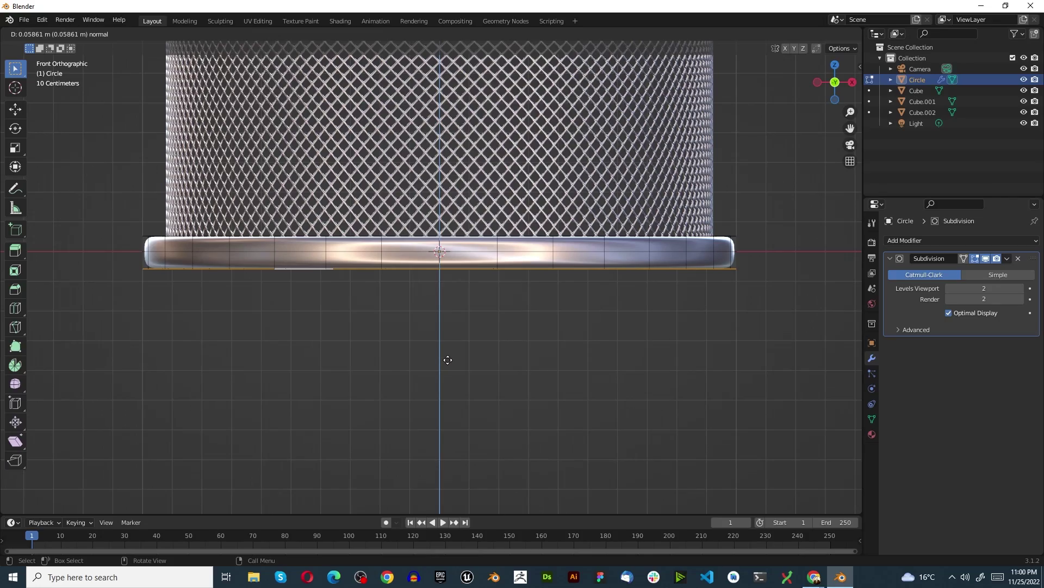
key("z")
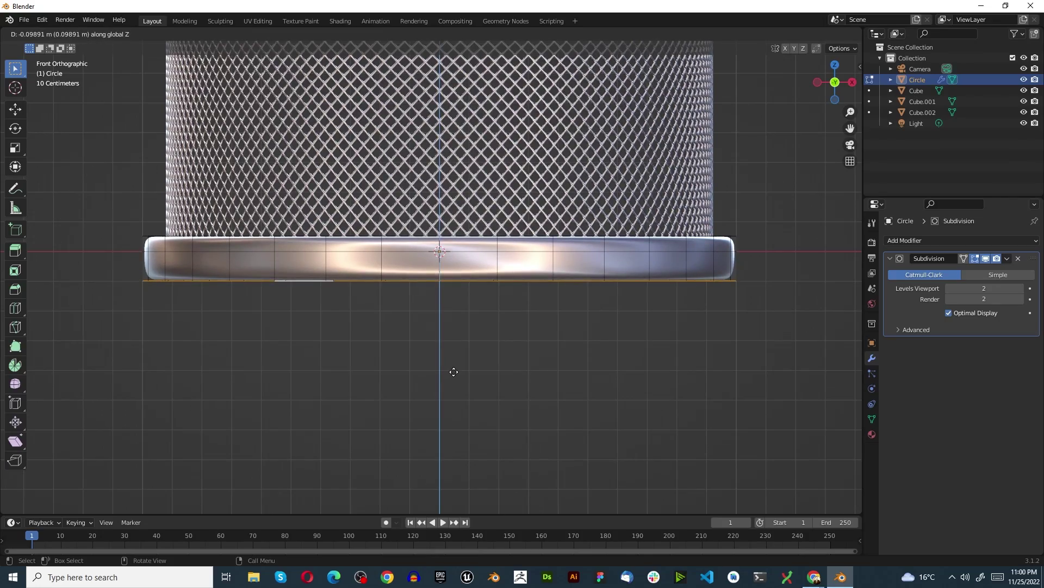
key("z")
key("z")
key("z")
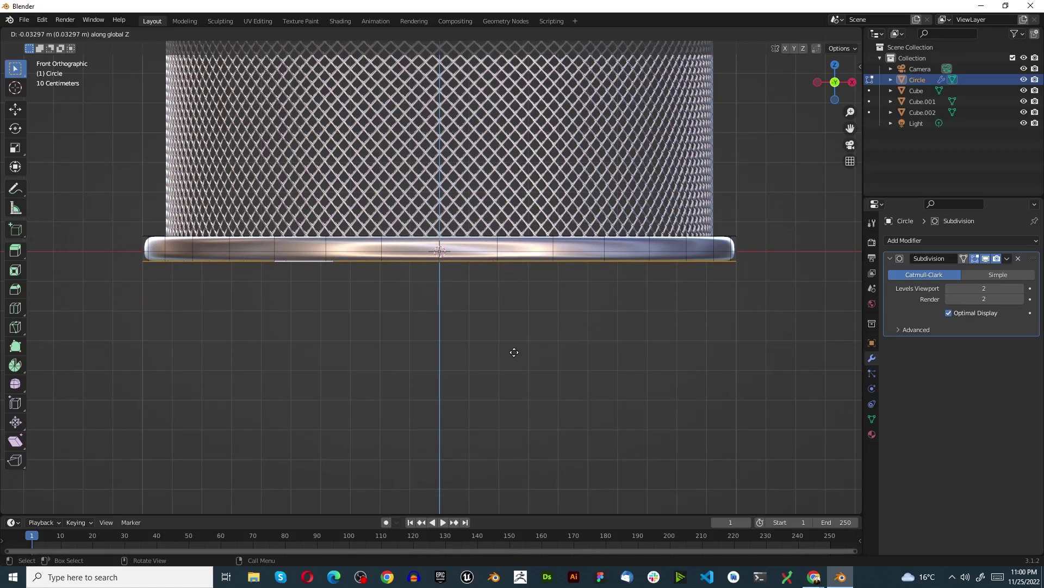
left_click(514, 351)
scroll(474, 324, "down", 3)
scroll(461, 287, "up", 2)
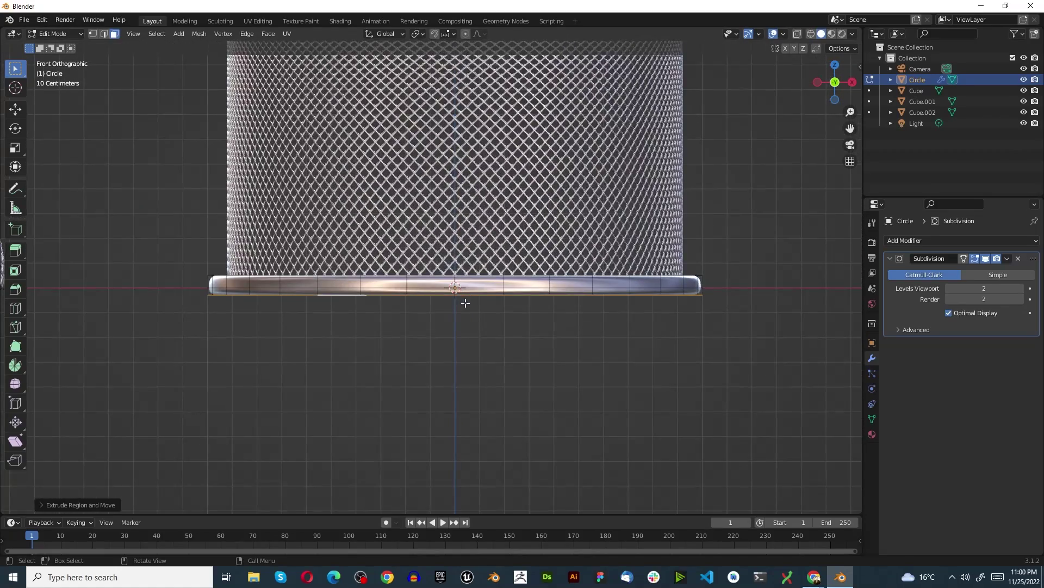
key("Tab")
Duplicate the ring in place, turn on X-ray and scale the copy down slightly so it sits inside the original
scroll(473, 293, "up", 2)
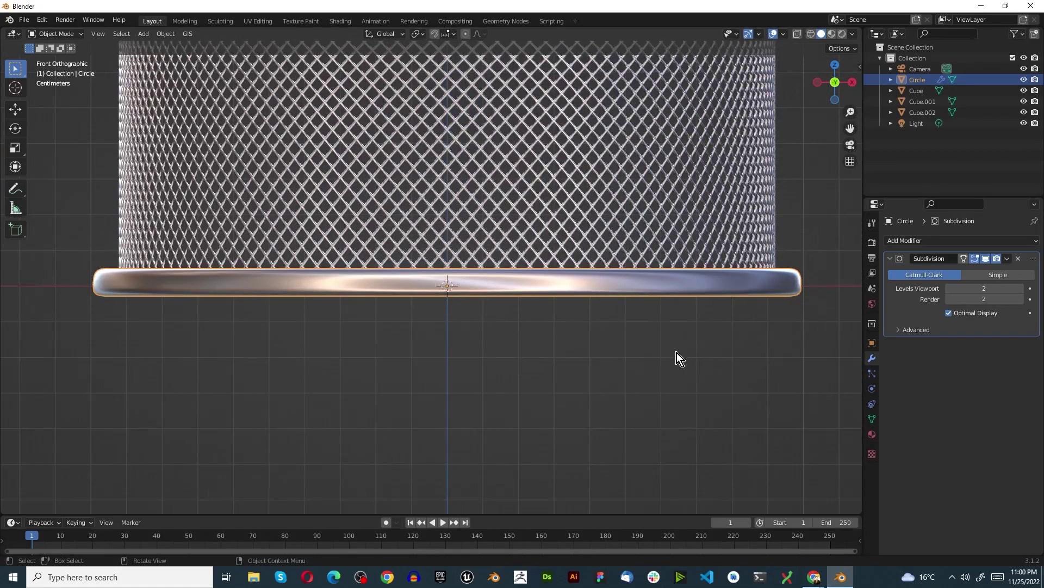
key("shift+d")
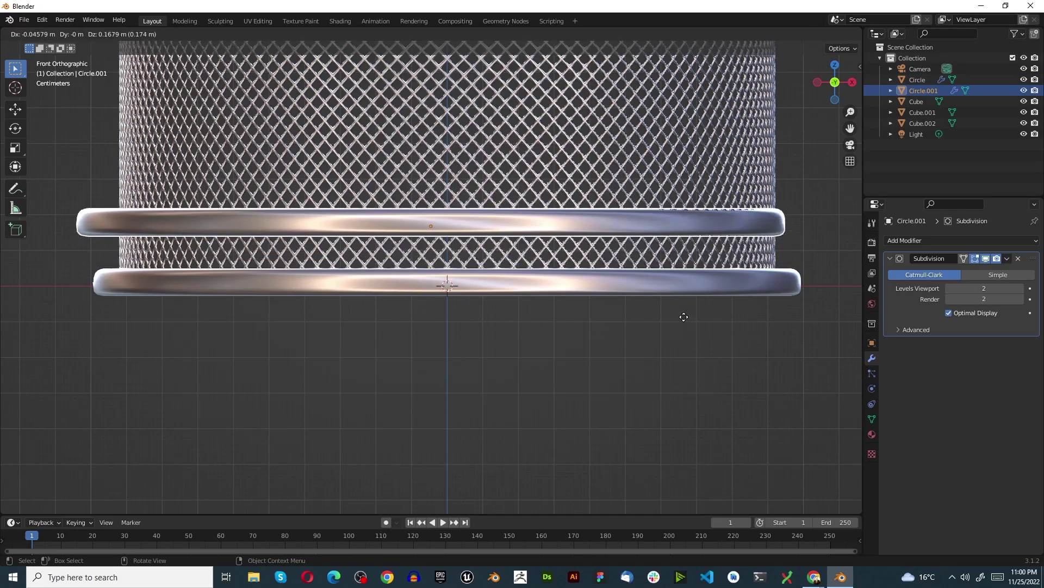
key("Escape")
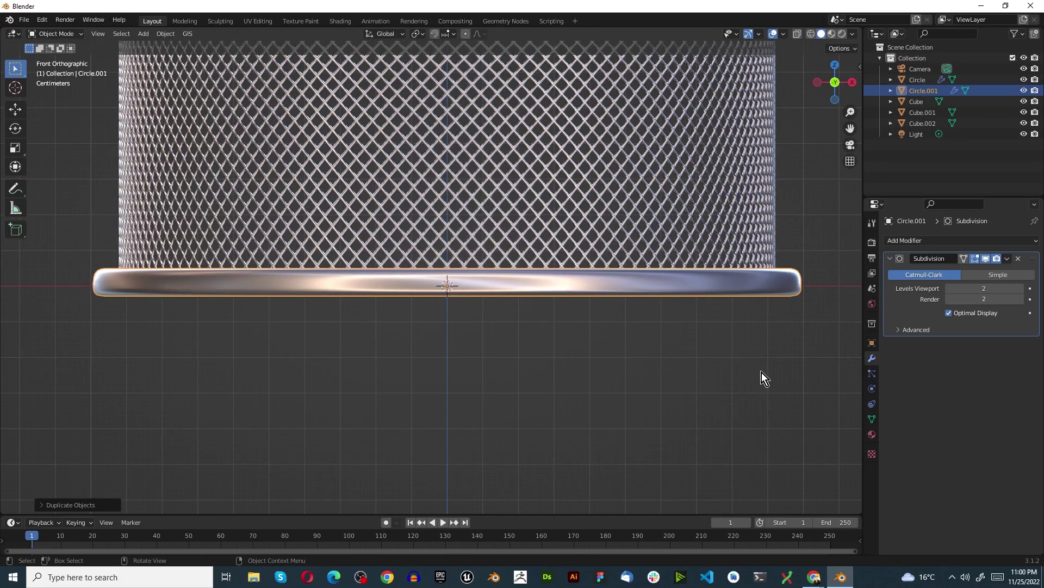
left_click(796, 34)
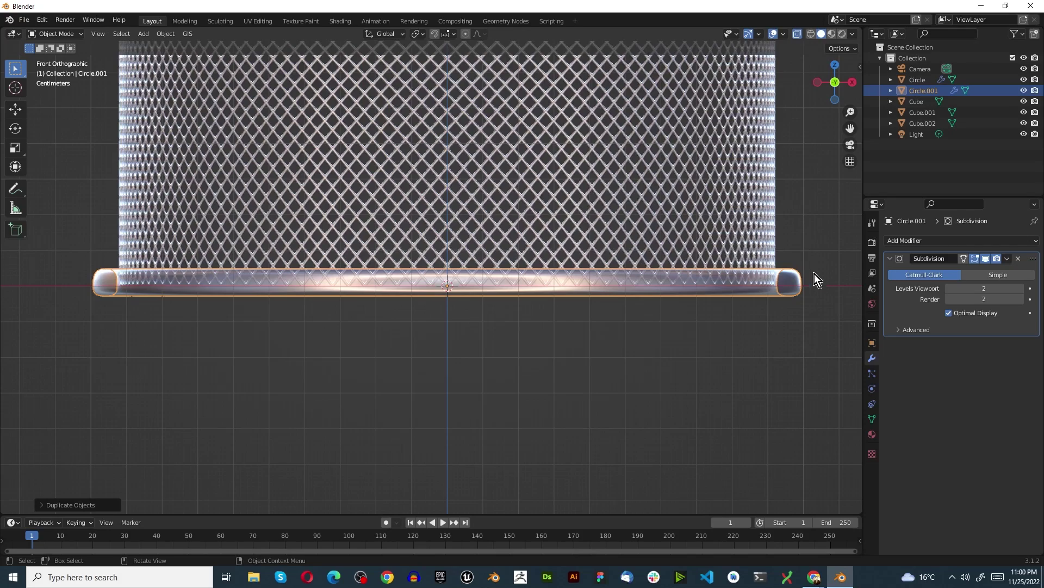
key("s")
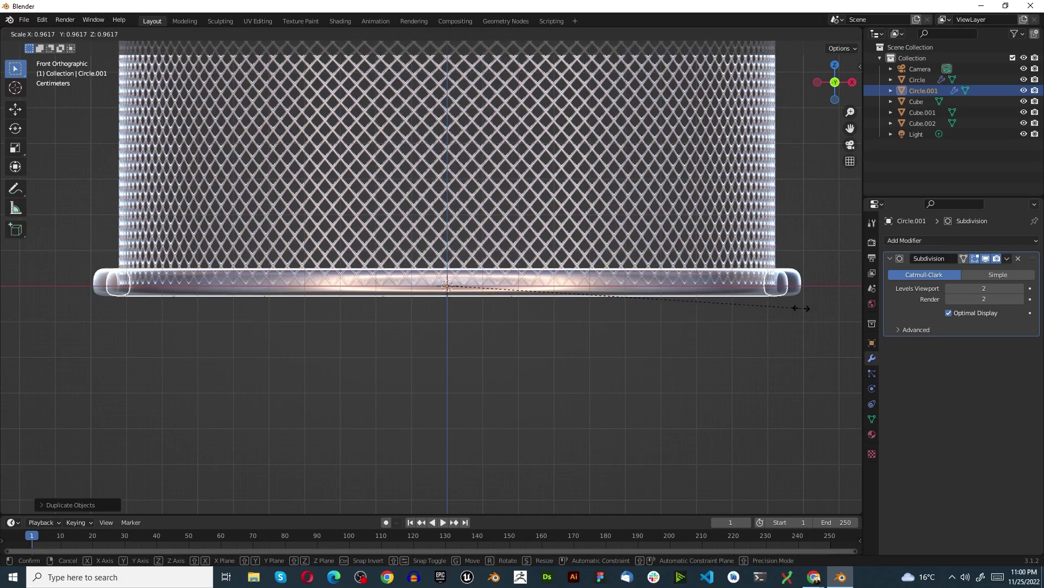
left_click(794, 306)
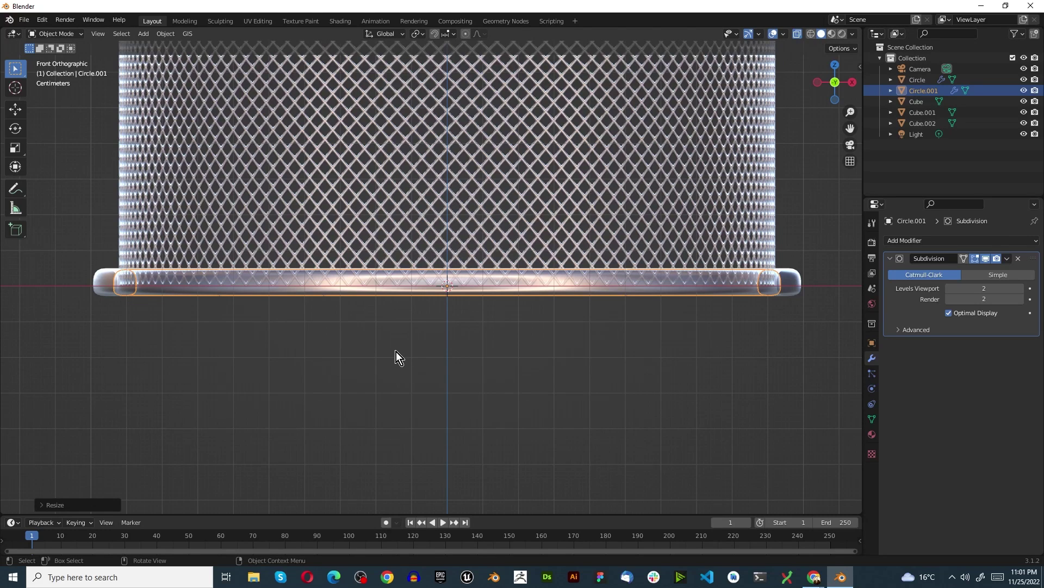
Extrude the underside faces of the smaller ring downward in front view to start the microphone handle
key("Tab")
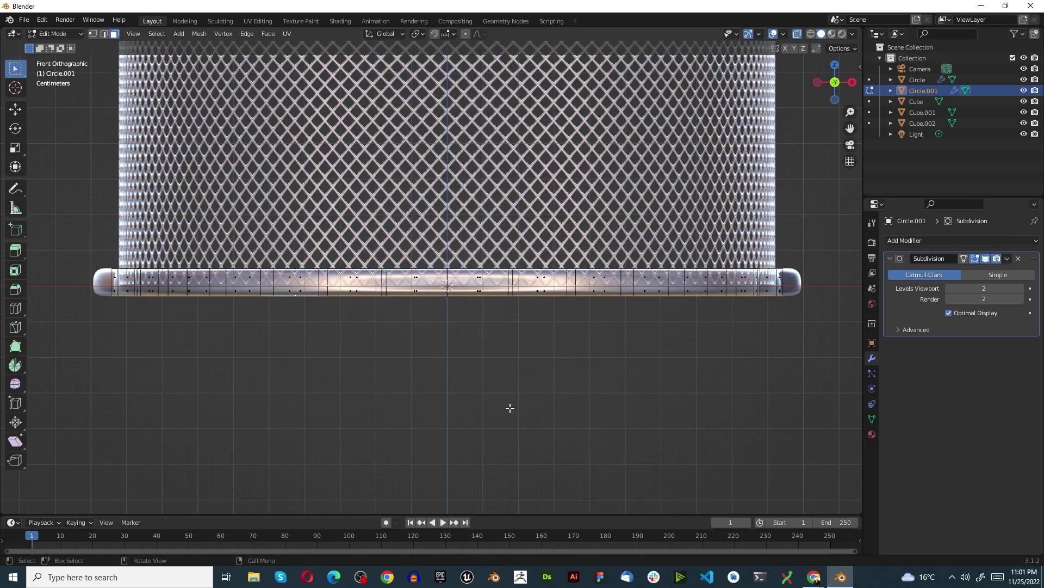
middle_click_drag(455, 371, 442, 324)
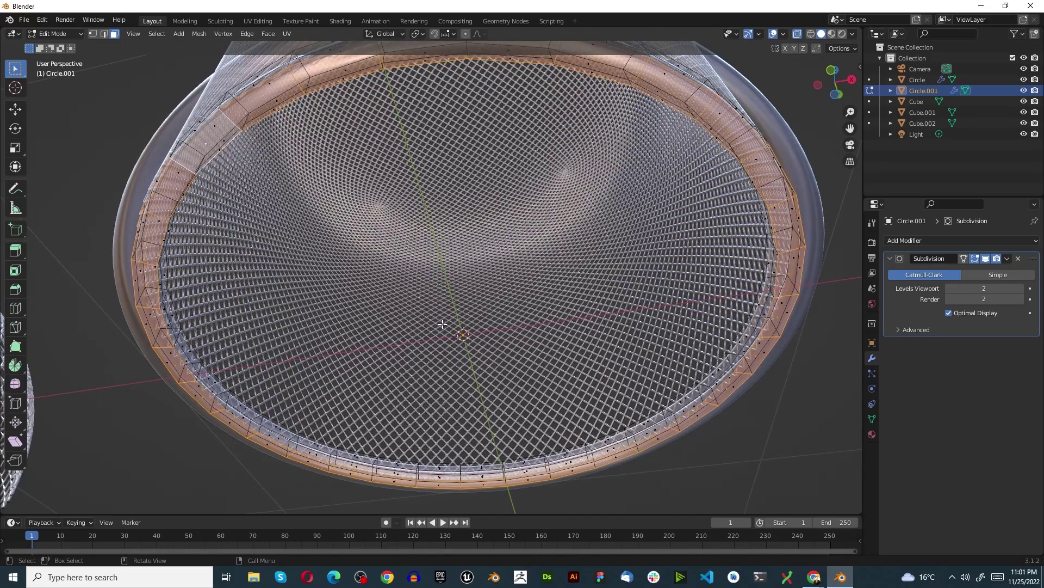
key("KP_1")
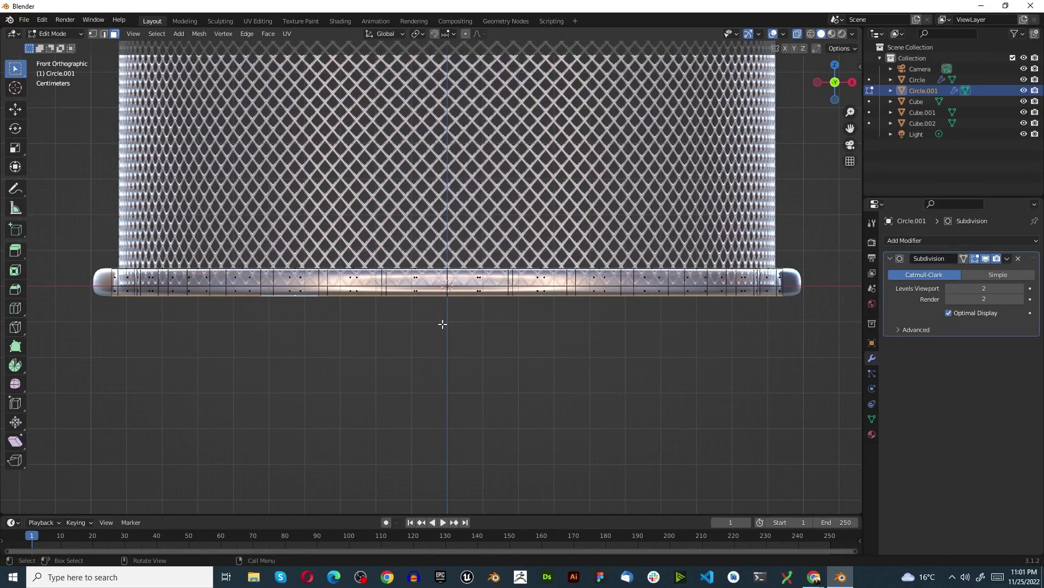
key("e")
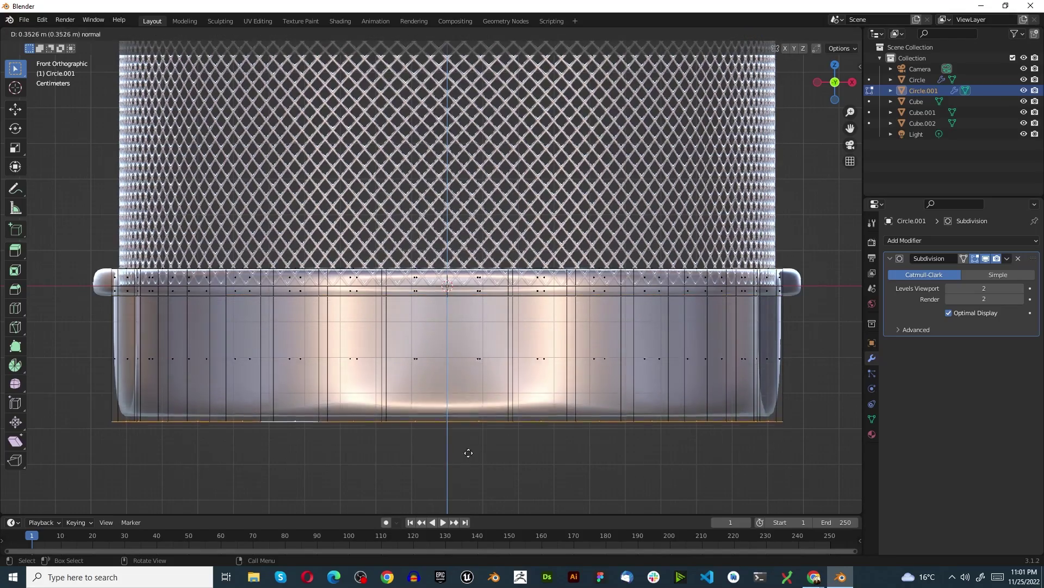
left_click(460, 84)
scroll(366, 163, "down", 6)
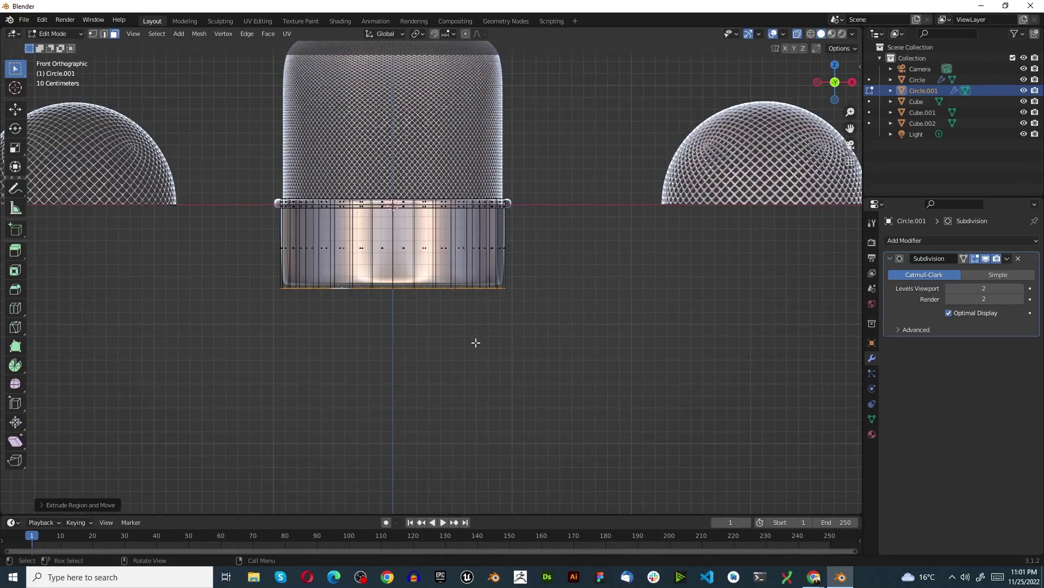
key("g")
key("Escape")
key("s")
key("Escape")
Lengthen the handle by moving its bottom faces down along Z by about 5.4 m
key("g")
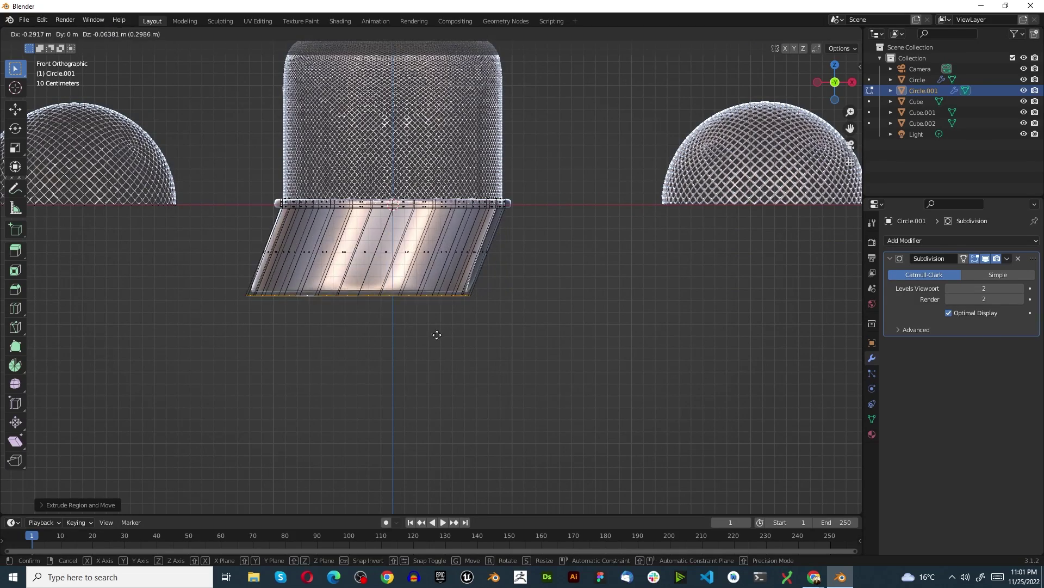
key("z")
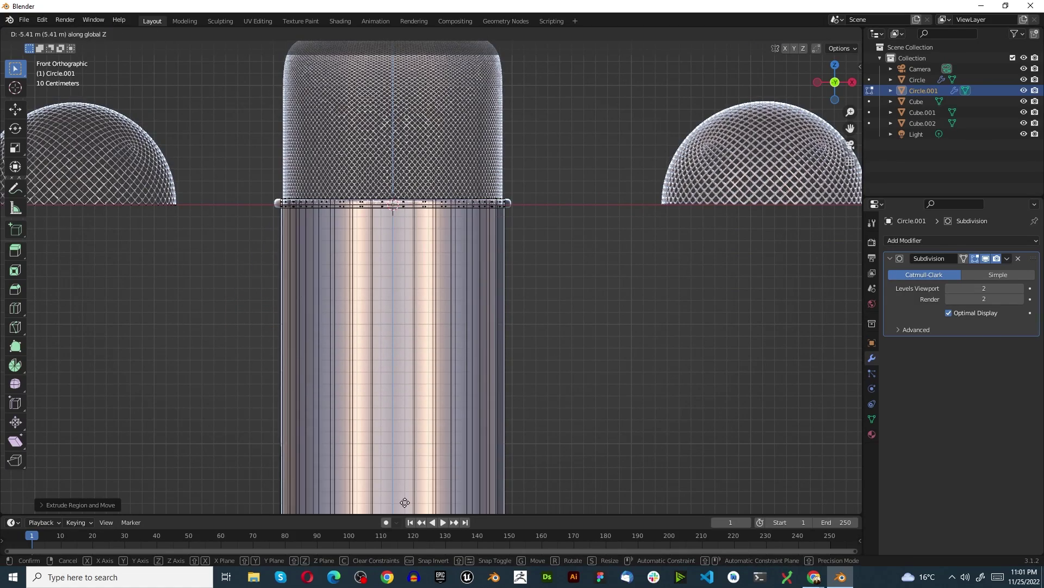
left_click(405, 498)
Scale down the handle's bottom face loop to taper the handle toward its lower end, and leave Edit Mode
scroll(356, 375, "down", 12)
scroll(350, 444, "up", 10)
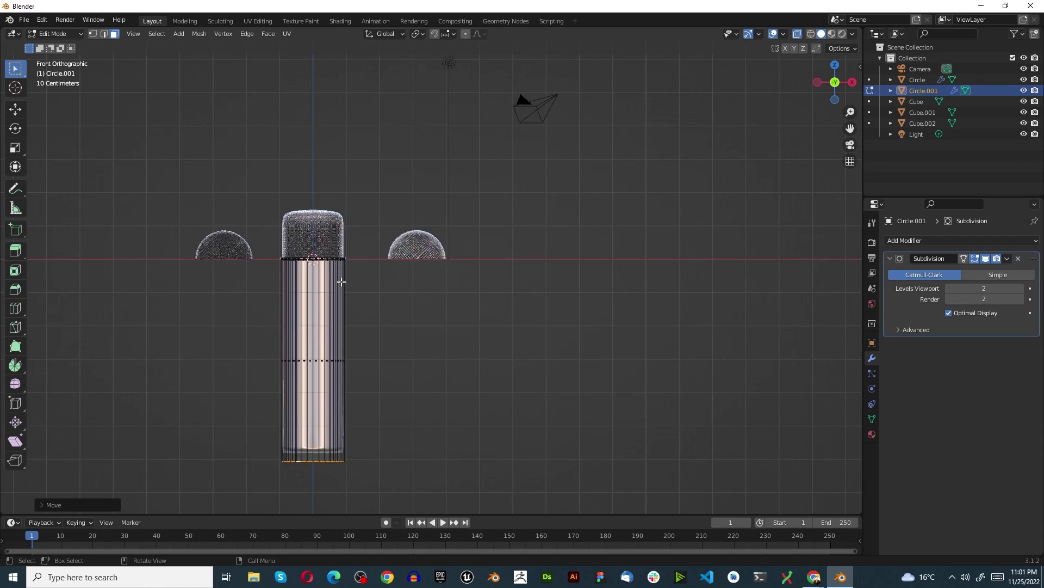
scroll(259, 396, "down", 3)
scroll(334, 495, "up", 2)
scroll(255, 495, "up", 3)
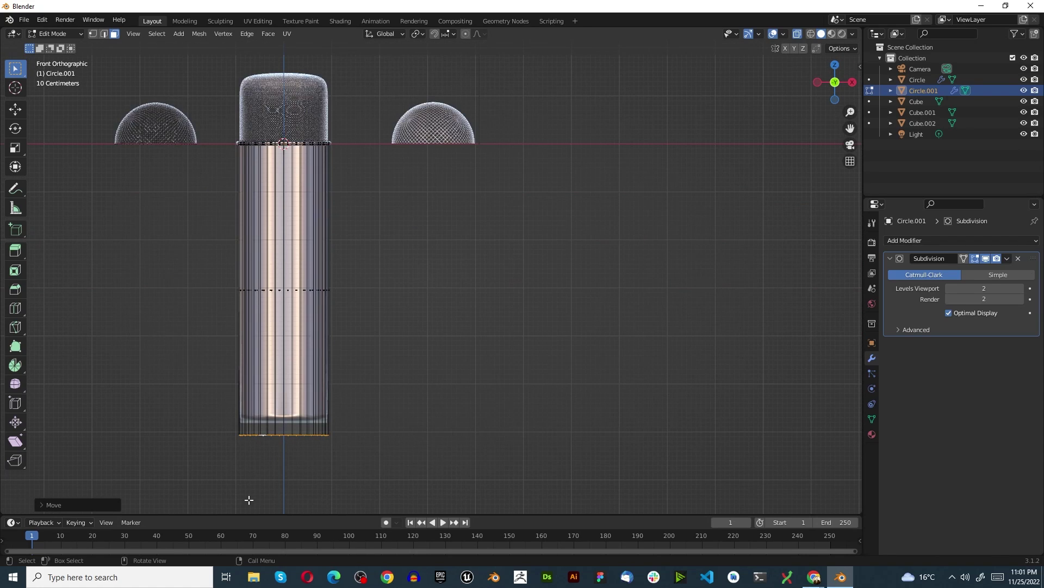
key("s")
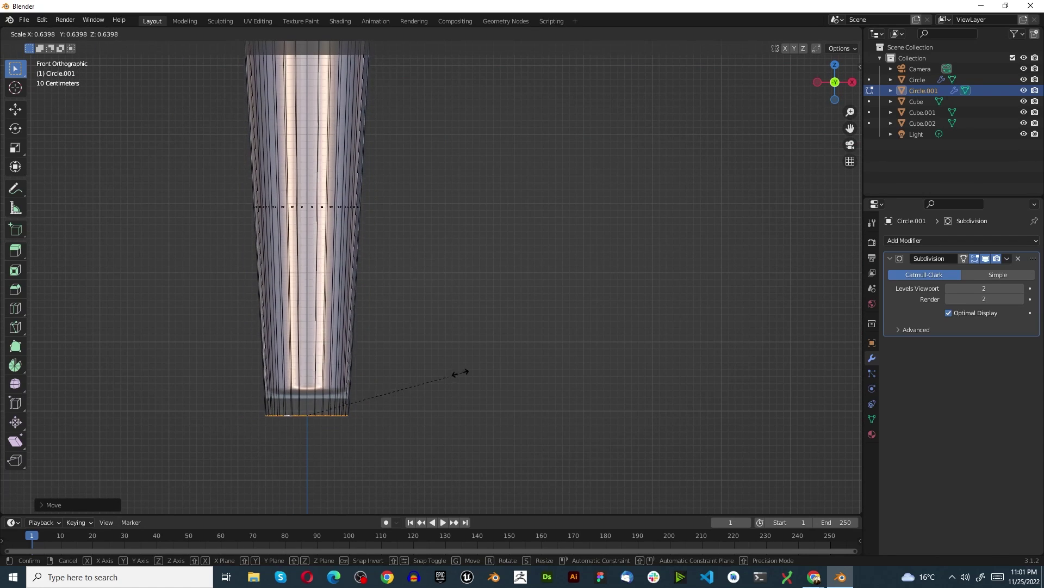
left_click(395, 358)
scroll(401, 329, "down", 6)
scroll(316, 203, "up", 3)
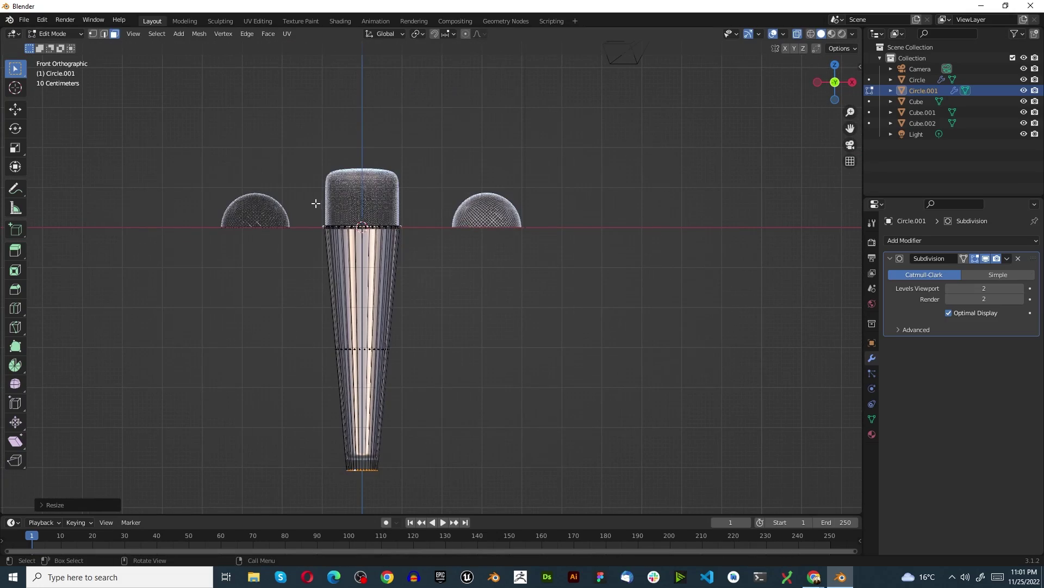
key("Tab")
Deselect the handle and examine the microphone from the front, from above and at the handle's open lower end
scroll(347, 254, "up", 6)
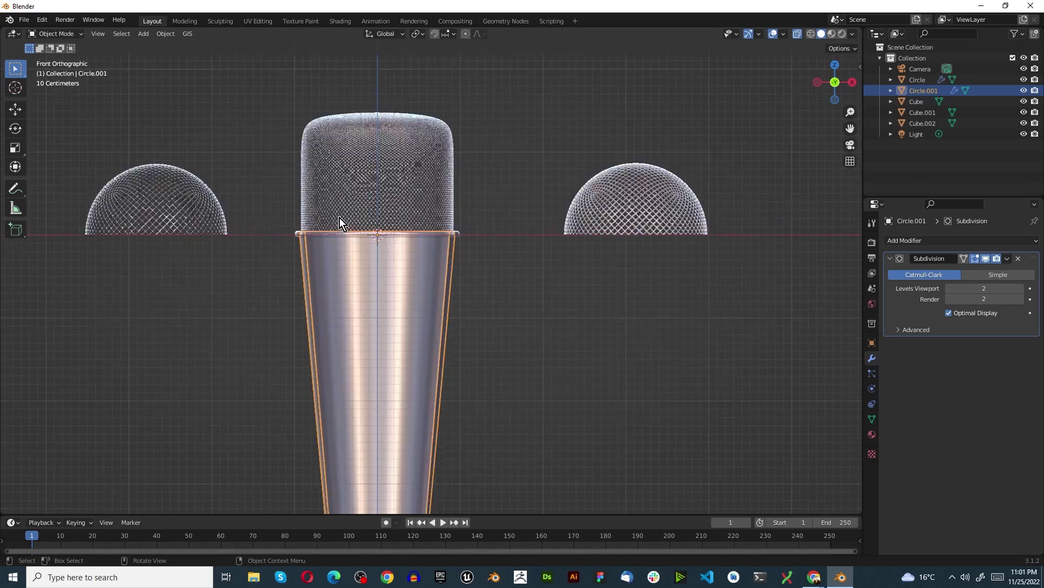
scroll(333, 205, "up", 1)
scroll(351, 289, "down", 4)
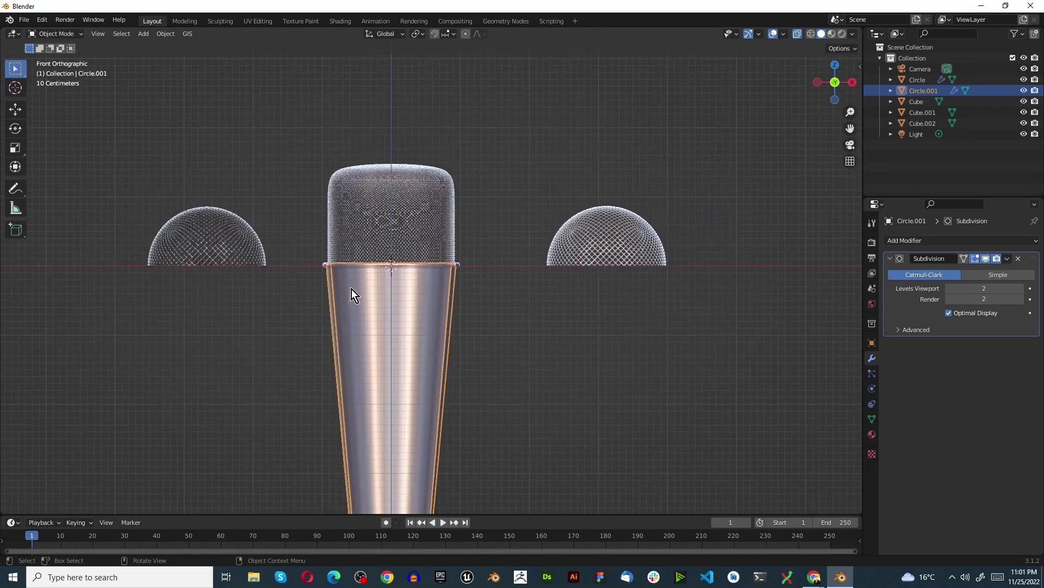
scroll(438, 354, "down", 3)
left_click(317, 377)
scroll(429, 341, "up", 8)
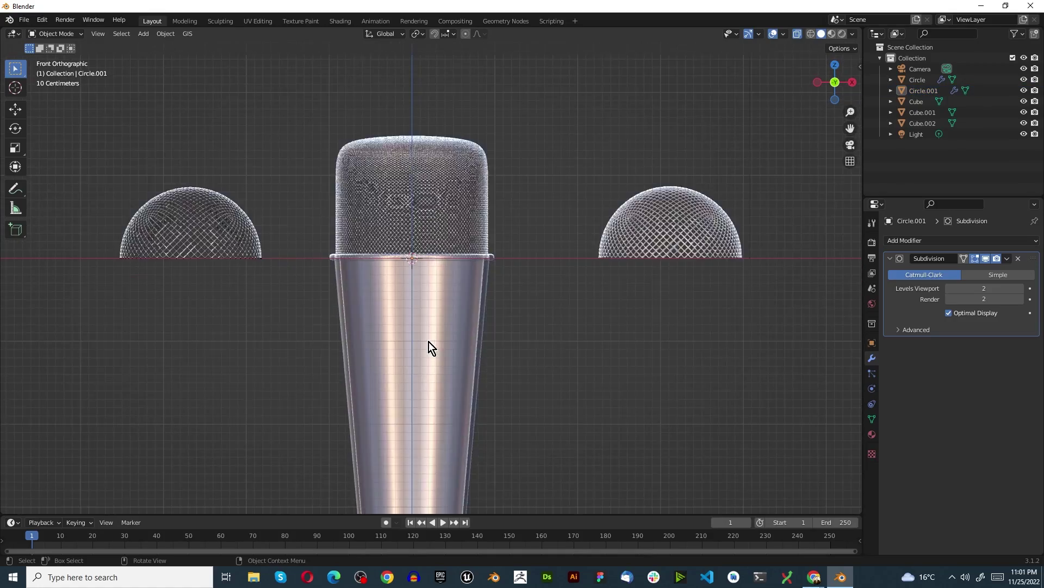
scroll(468, 291, "down", 3)
scroll(447, 269, "up", 2)
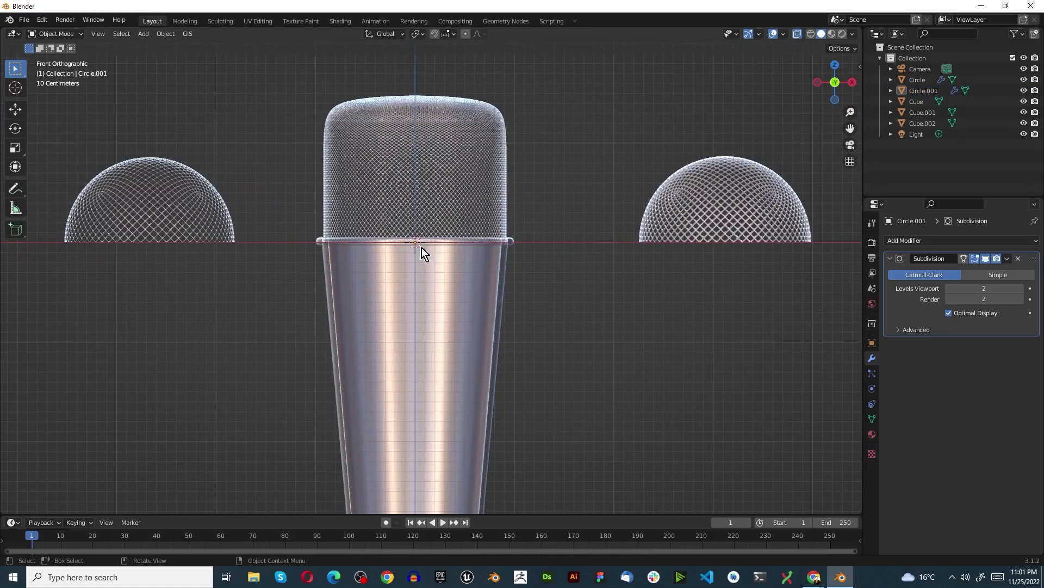
scroll(409, 268, "down", 3)
key("KP_7")
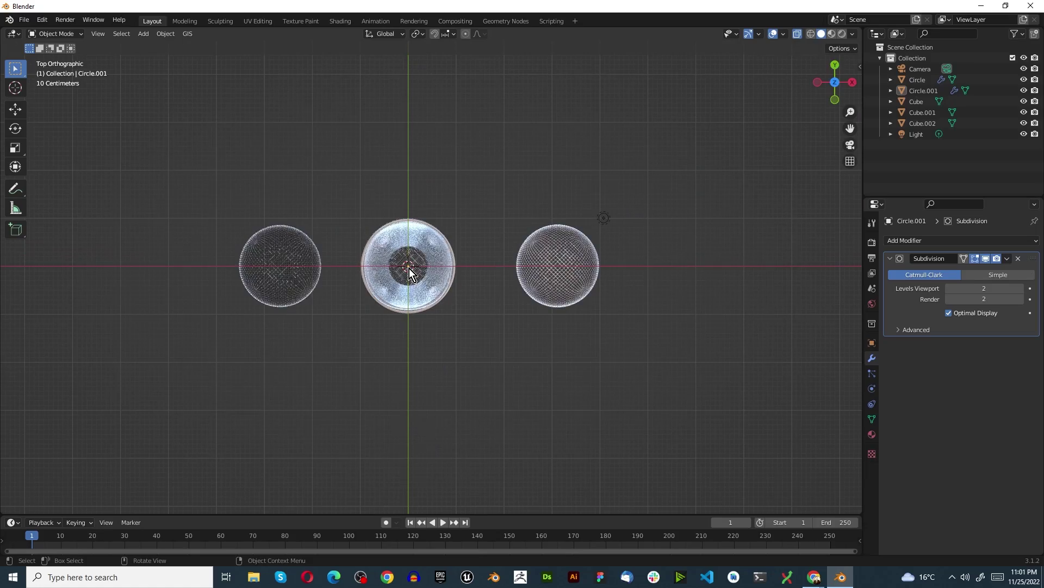
middle_click_drag(403, 321, 409, 241)
middle_click_drag(455, 289, 363, 224)
scroll(566, 269, "up", 6)
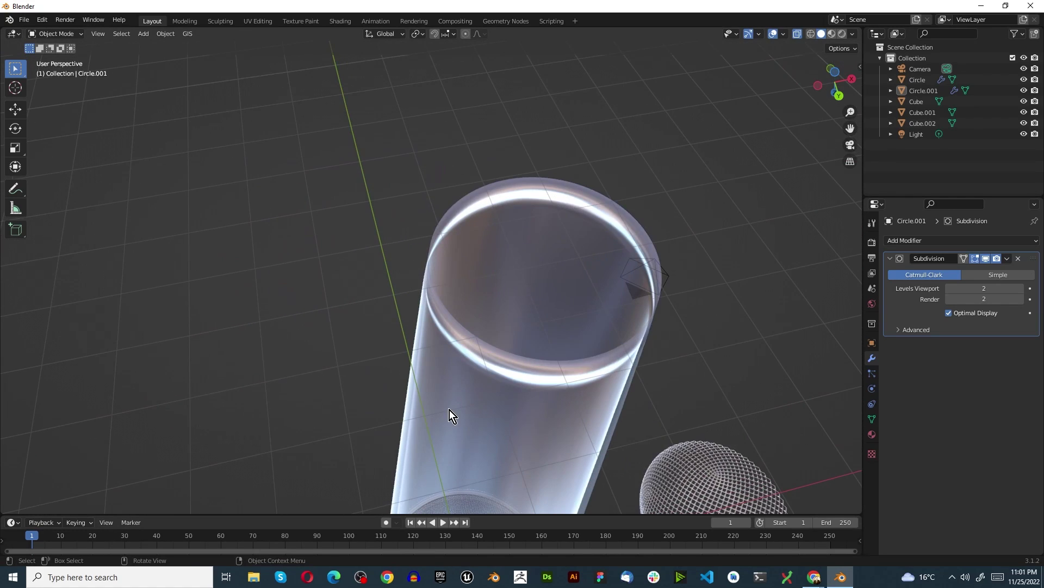
Close the open lower end of the handle by filling its inner edge loop with a face, and leave Edit Mode
left_click(449, 409)
key("Tab")
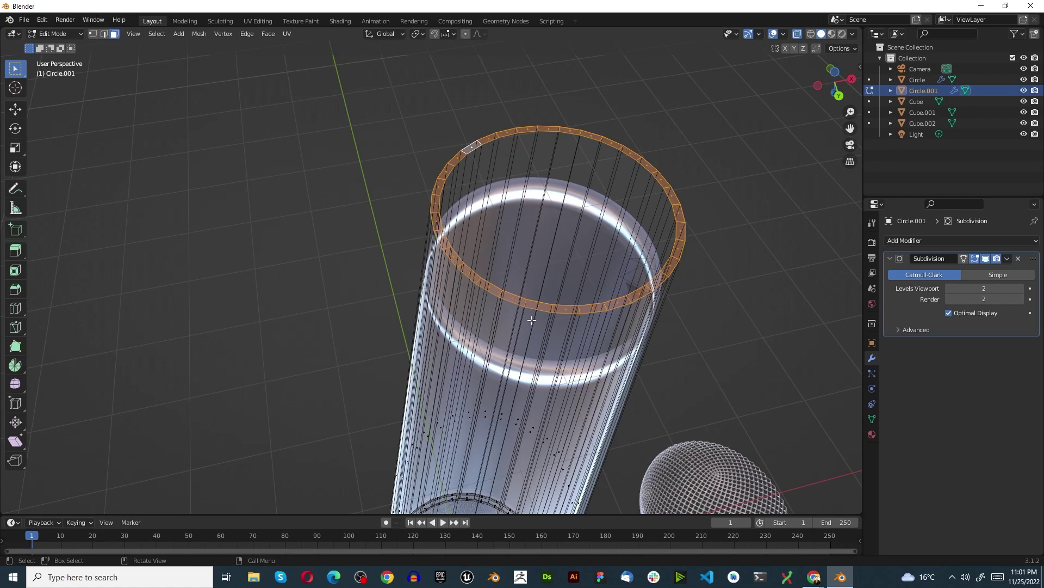
key("2")
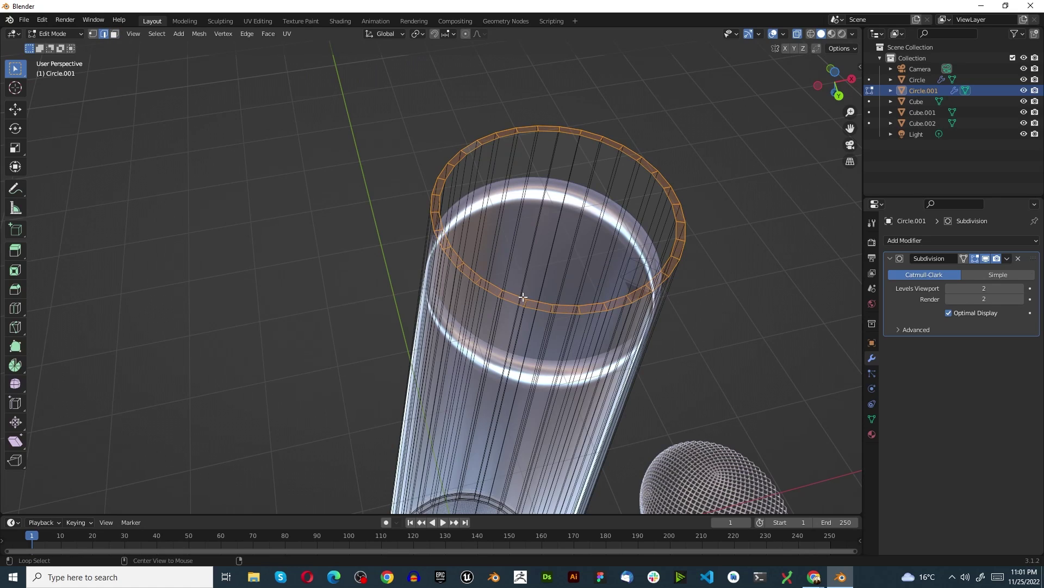
key("alt+a")
left_click(590, 318, "alt")
key("f")
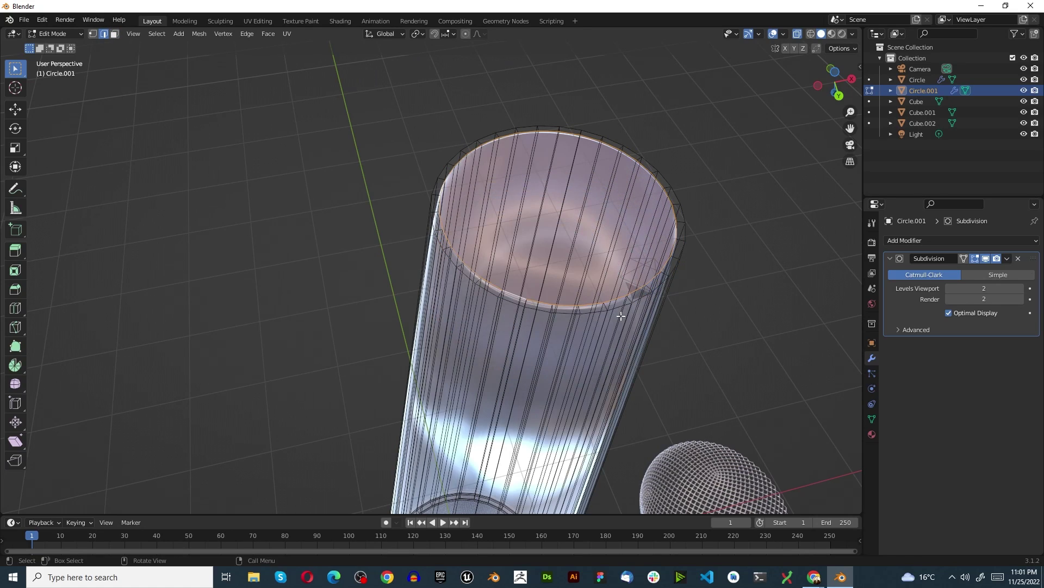
key("KP_7")
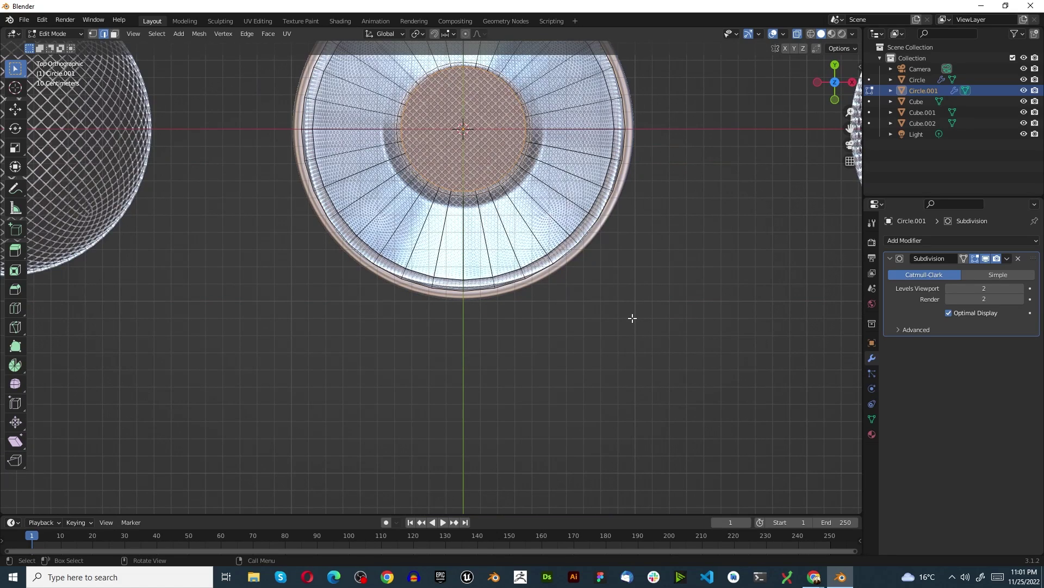
key("alt+a")
key("Tab")
Turn off X-ray display and examine the microphone's mesh head, collar and handle from above and from the side
middle_click_drag(570, 361, 380, 260)
left_click(802, 33)
middle_click_drag(481, 135, 439, 230)
scroll(417, 387, "up", 5)
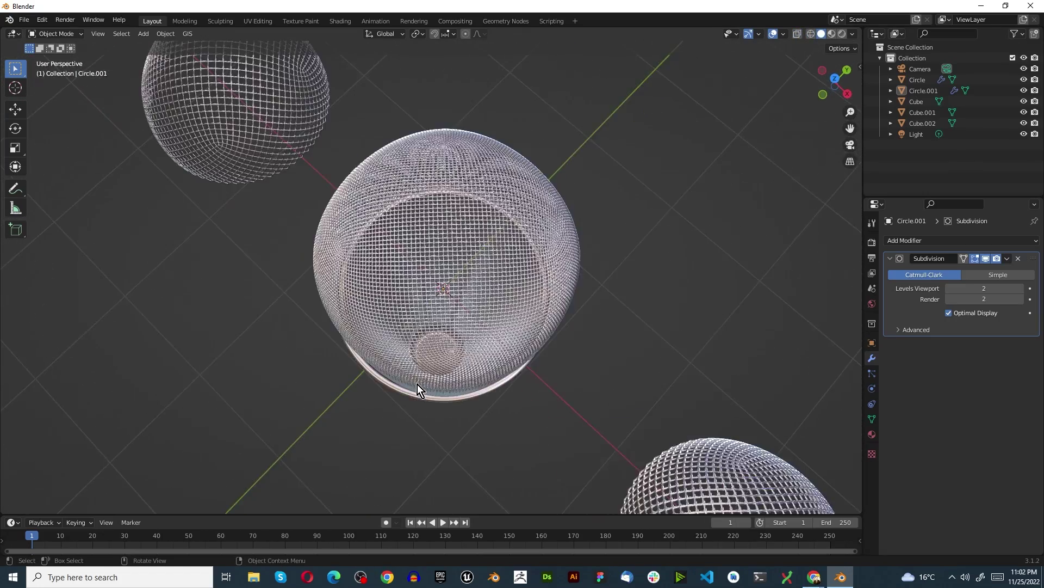
scroll(417, 387, "up", 3)
scroll(370, 280, "down", 5)
middle_click_drag(464, 361, 435, 315)
scroll(436, 315, "down", 3)
middle_click_drag(475, 343, 466, 192)
scroll(465, 193, "up", 3)
scroll(558, 248, "up", 3)
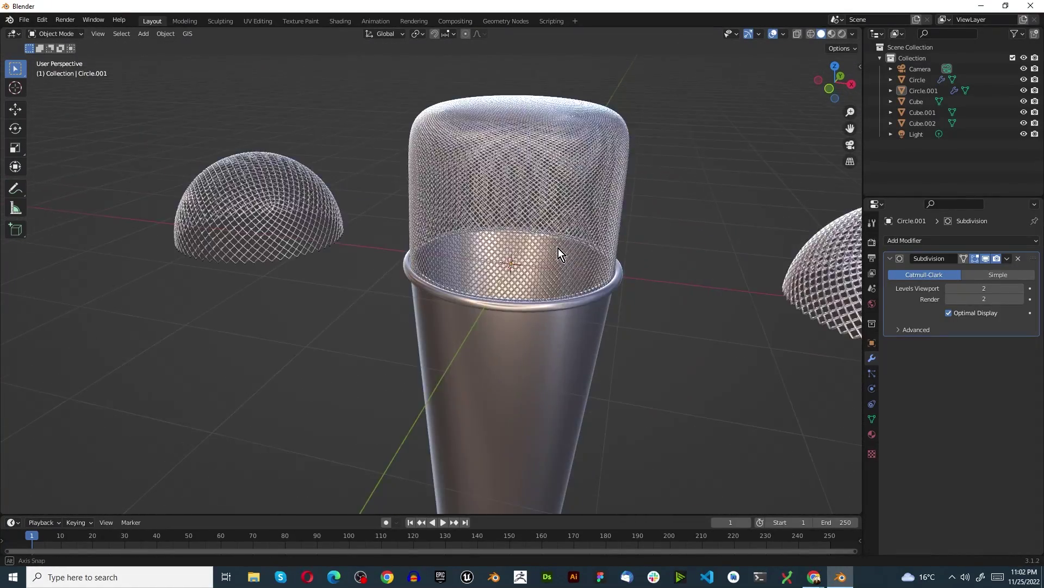
scroll(507, 295, "down", 3)
scroll(496, 322, "down", 1)
Add a mesh circle in top view and move it about 3.1 m along X around the separate coarse mesh dome
key("KP_7")
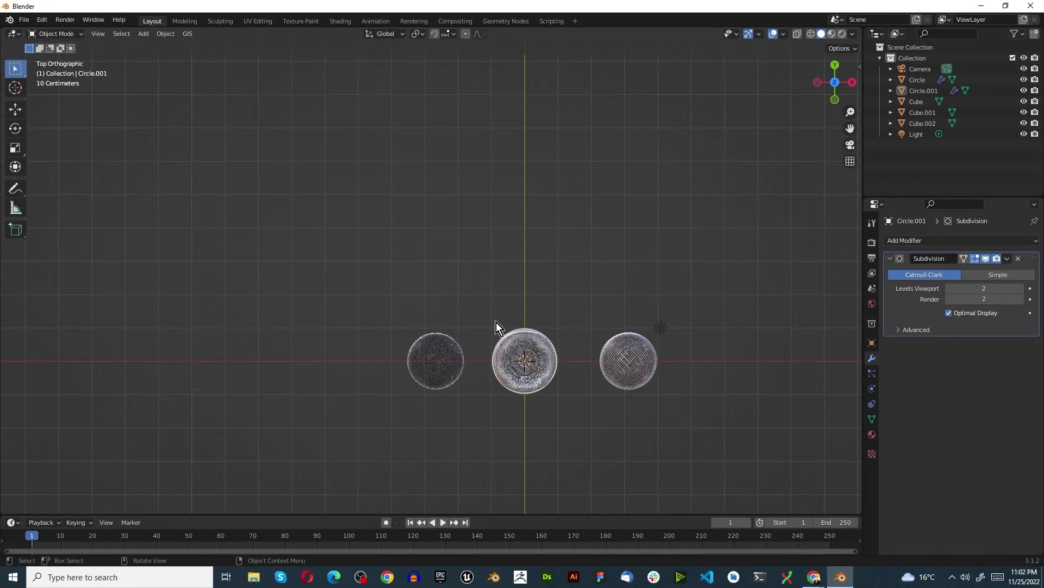
scroll(522, 370, "up", 3)
scroll(647, 418, "down", 3)
scroll(655, 413, "up", 3)
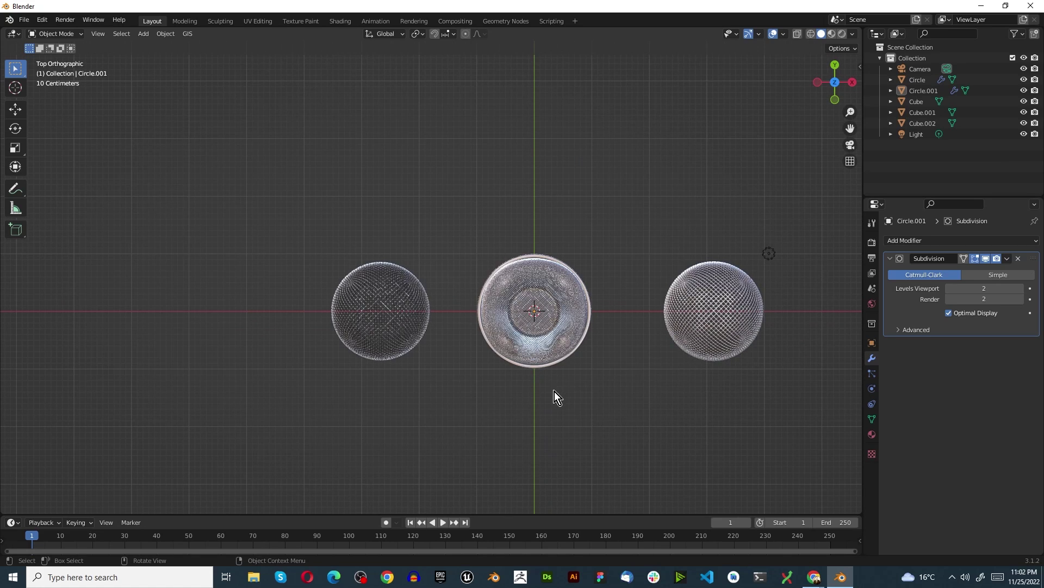
key("shift+a")
mouse_move(532, 334)
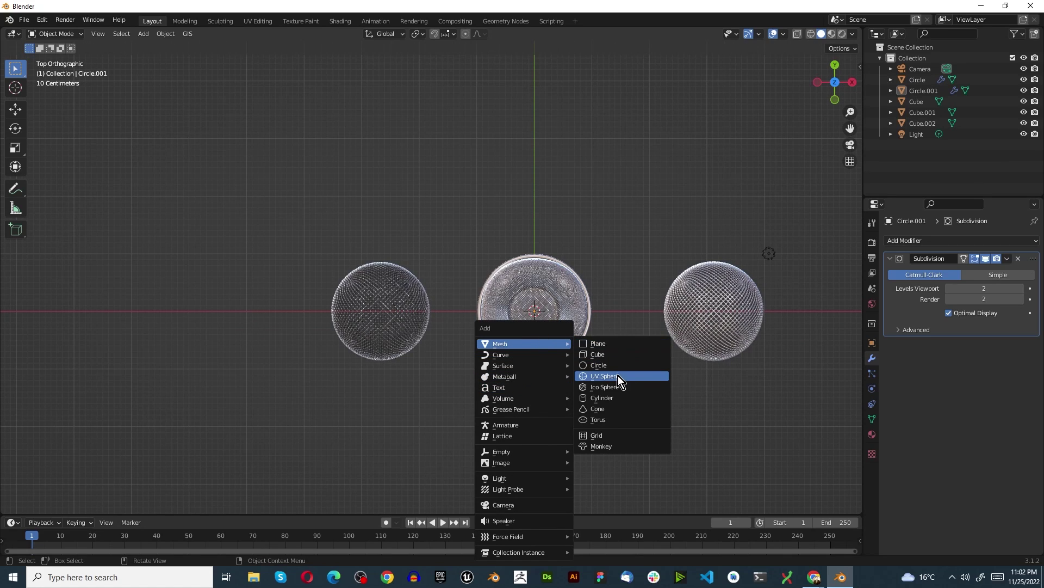
left_click(598, 367)
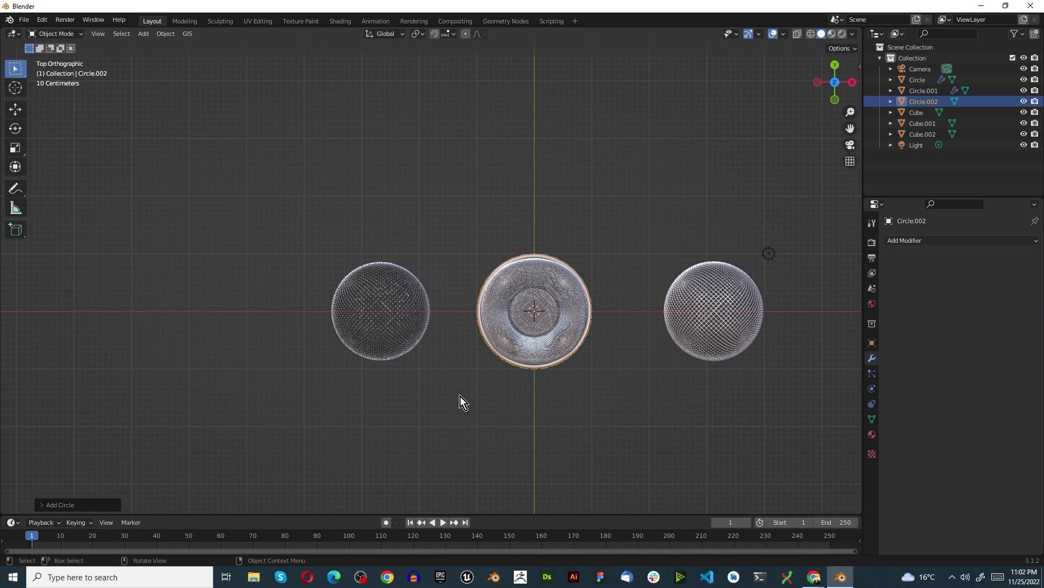
scroll(460, 400, "up", 1)
middle_click_drag(550, 392, 308, 378, "shift")
key("g")
key("x")
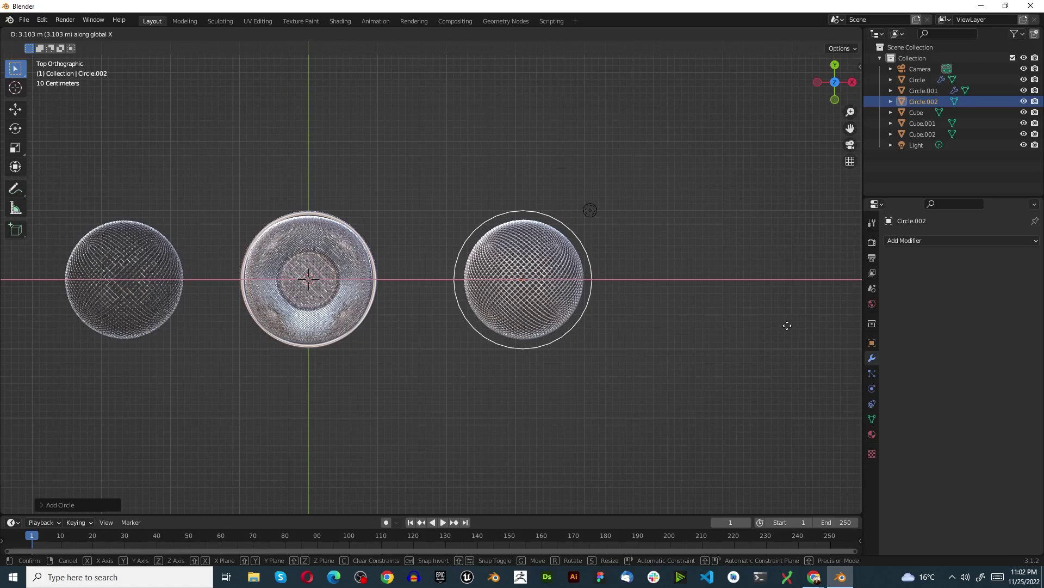
left_click(787, 325)
Fill the new circle around the coarse mesh dome with a face in Edit Mode and switch to edge selection
scroll(407, 300, "up", 5)
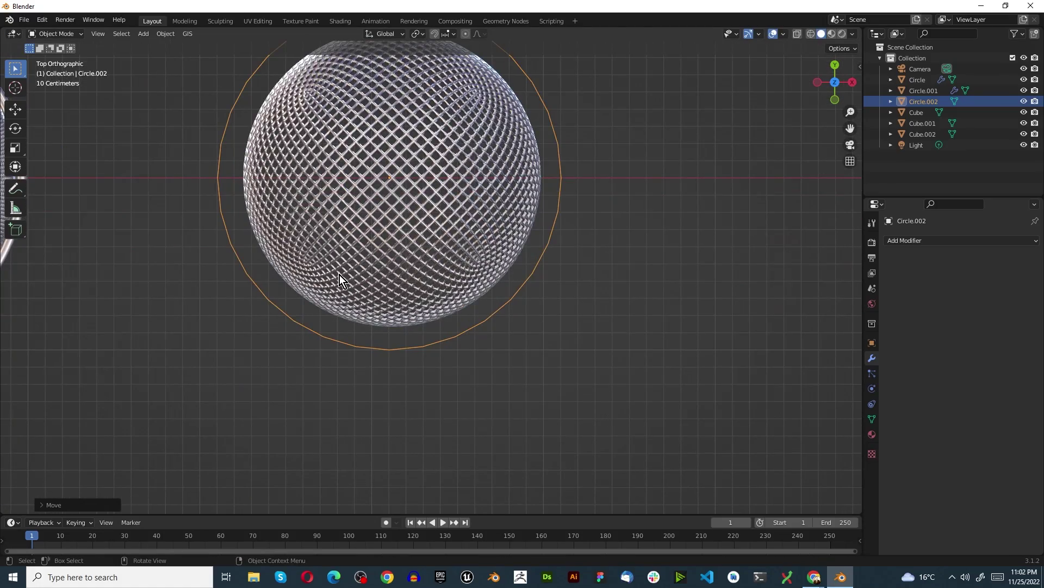
key("Tab")
key("KP_Decimal")
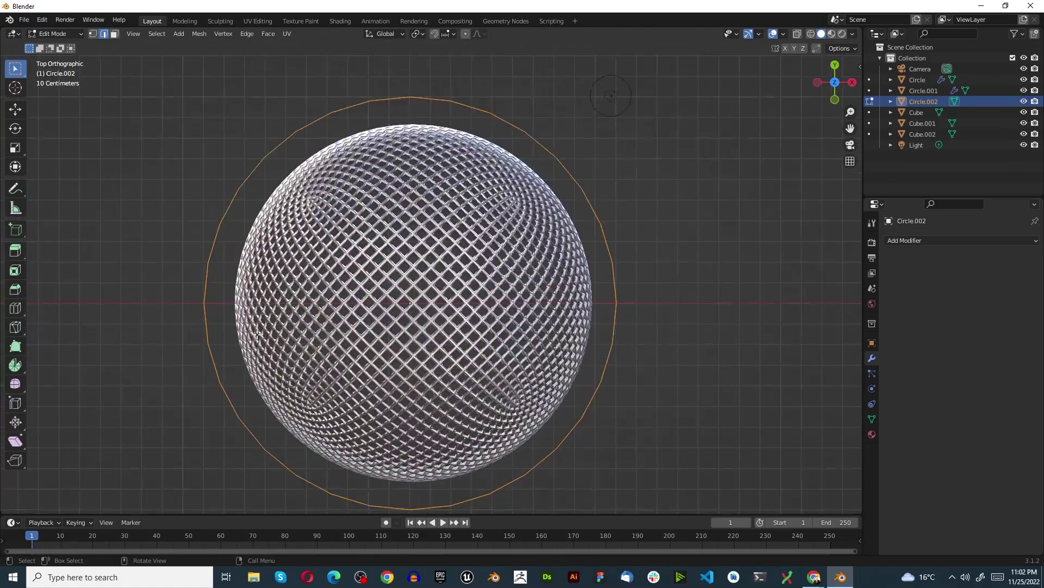
key("Tab")
scroll(212, 302, "down", 3)
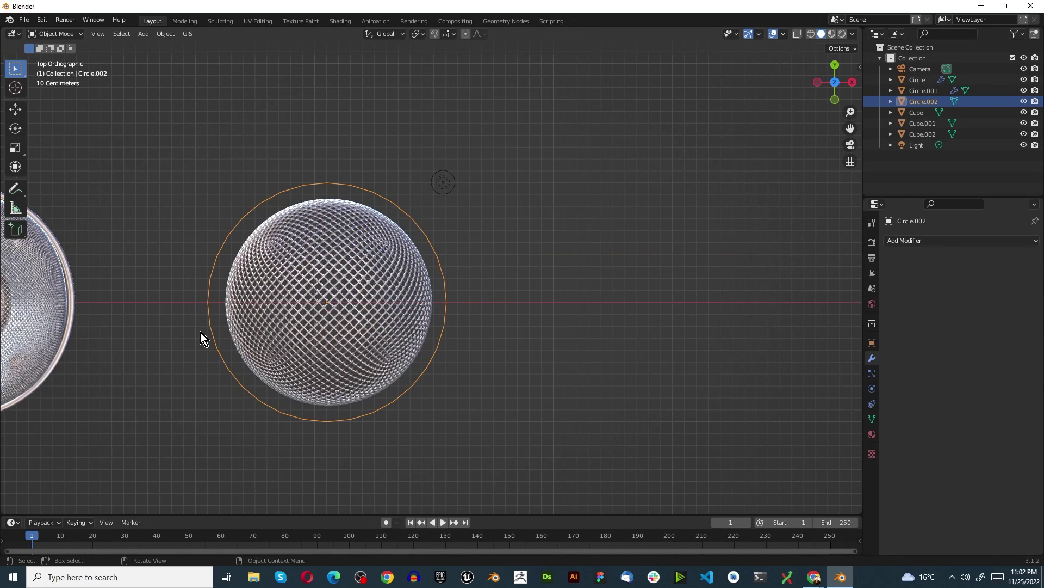
key("Tab")
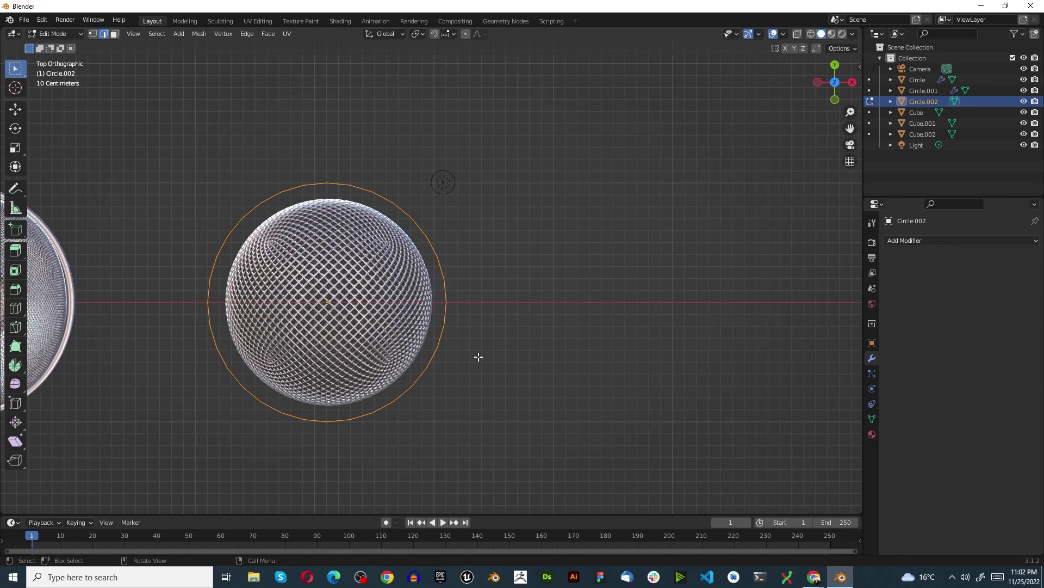
key("1")
key("f")
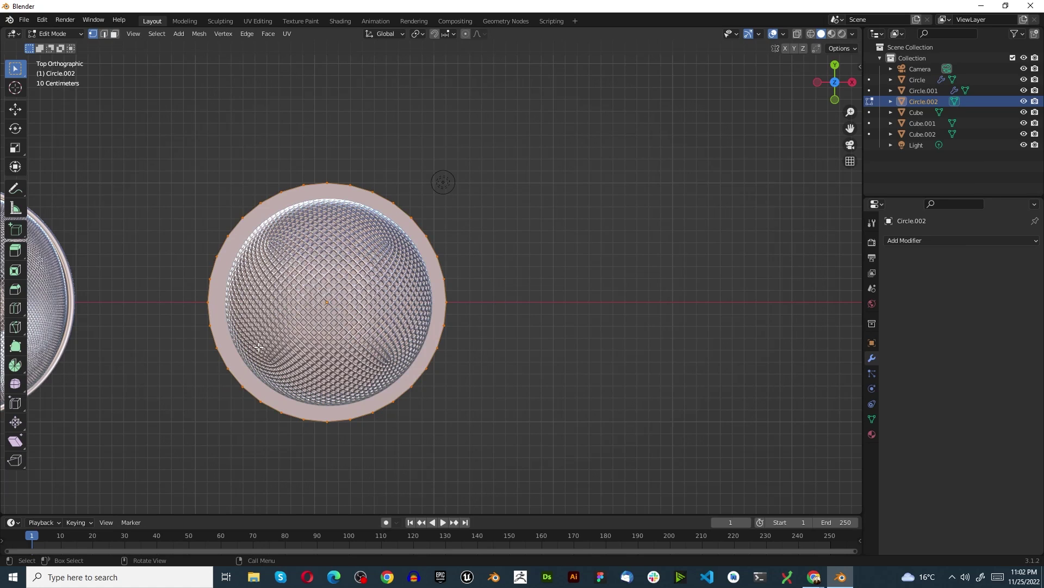
key("2")
scroll(294, 380, "up", 2)
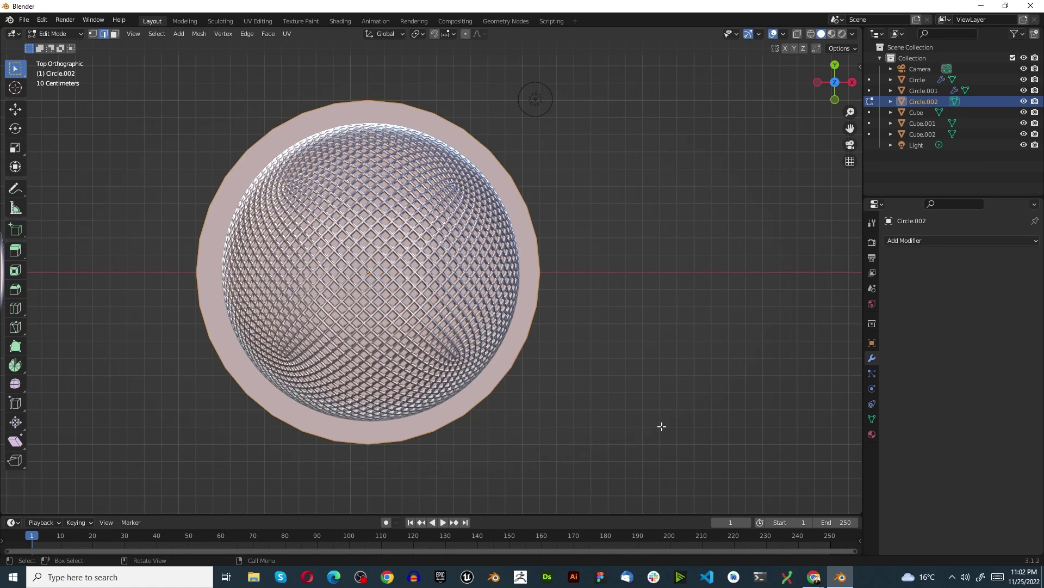
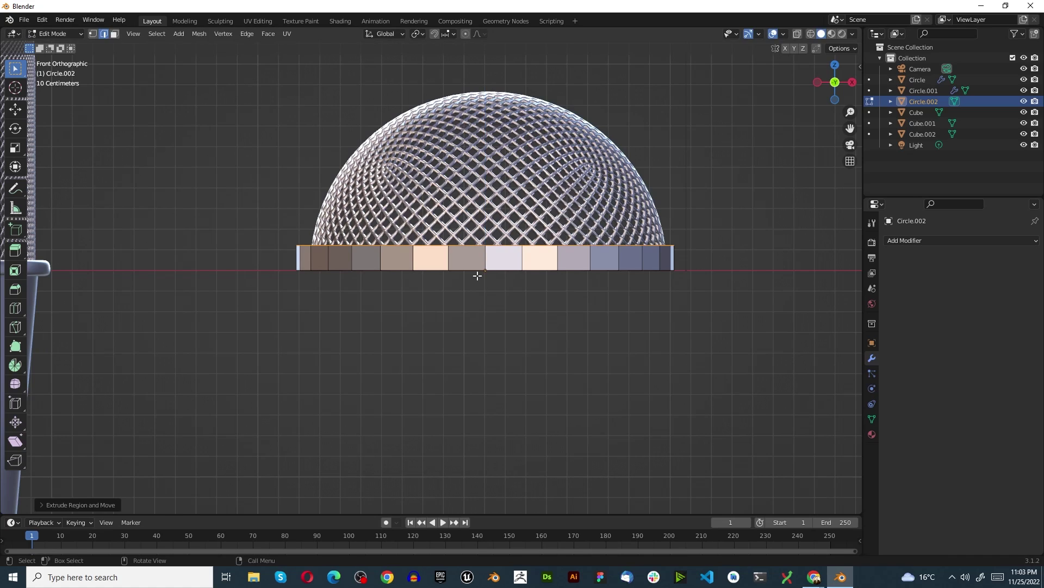
Leave Edit Mode and apply Shade Smooth to the ring around the coarse dome's base
key("Tab")
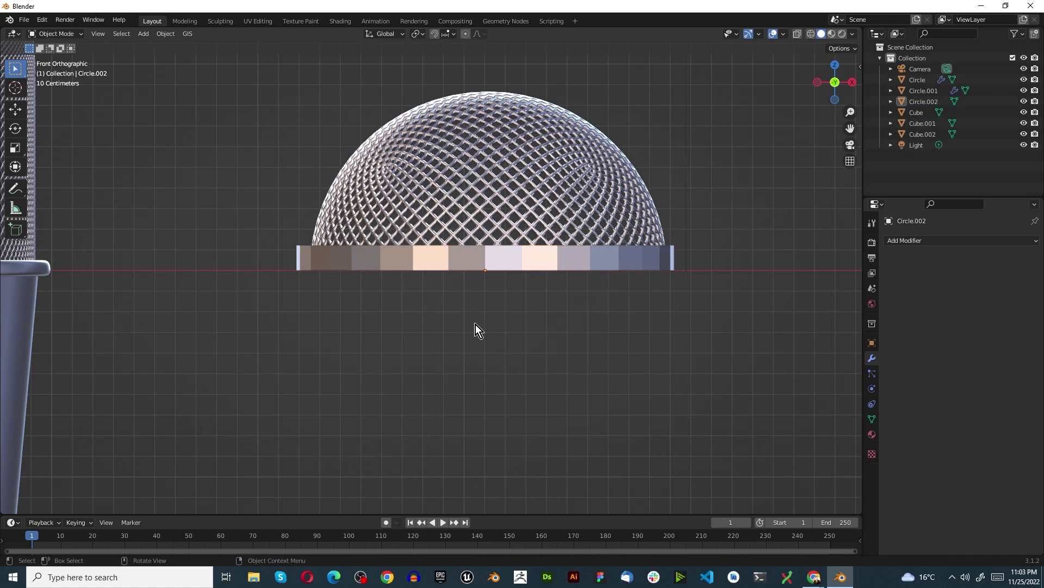
scroll(475, 327, "down", 5)
scroll(481, 321, "up", 4)
scroll(478, 294, "up", 3)
right_click(461, 266)
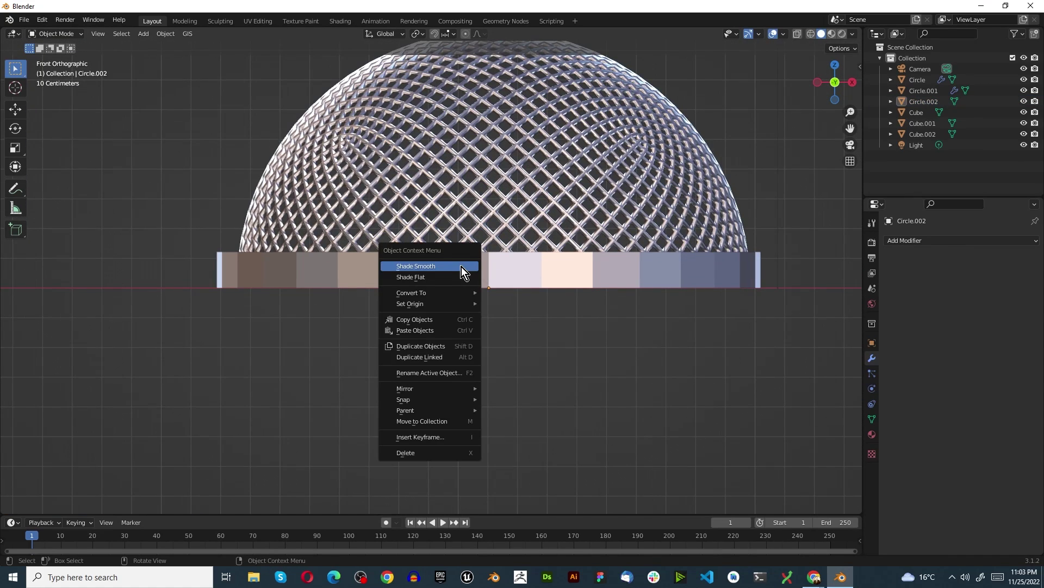
left_click(467, 267)
left_click(573, 266)
right_click(573, 265)
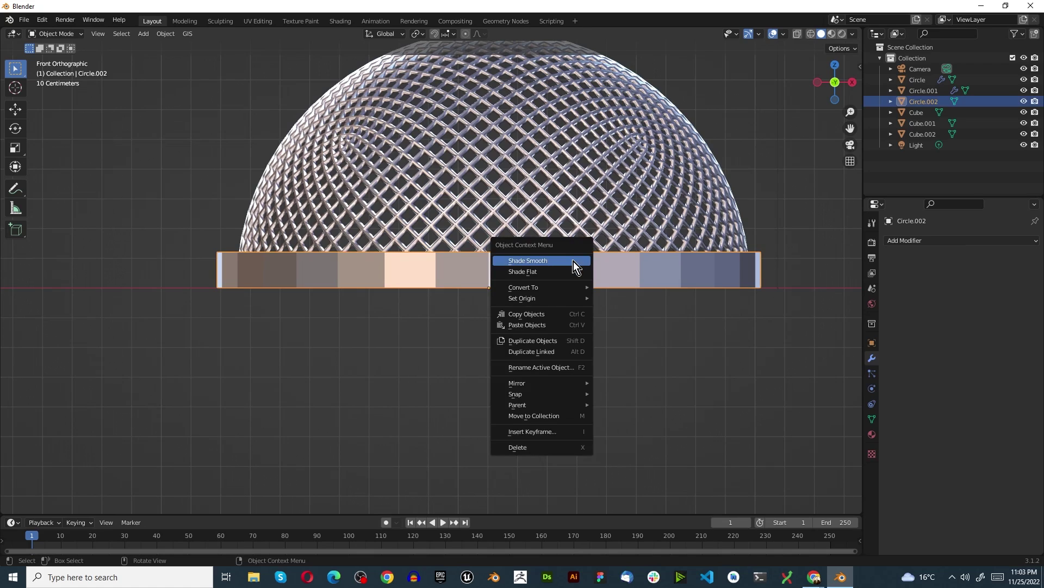
left_click(574, 266)
Add a Subdivision Surface modifier to the dome's ring with viewport and render levels set to 3
left_click(918, 245)
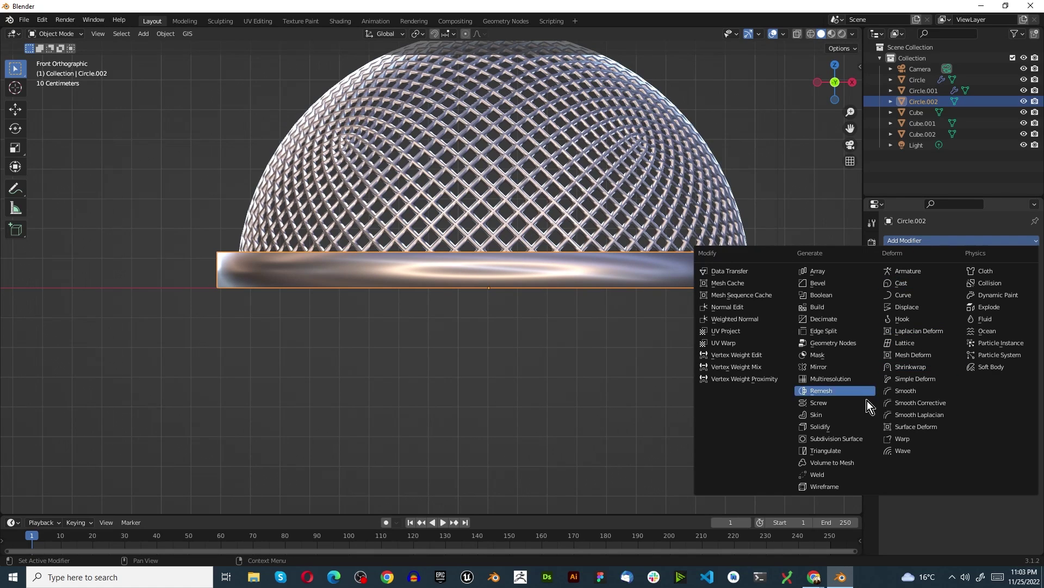
left_click(850, 437)
left_click(1021, 289)
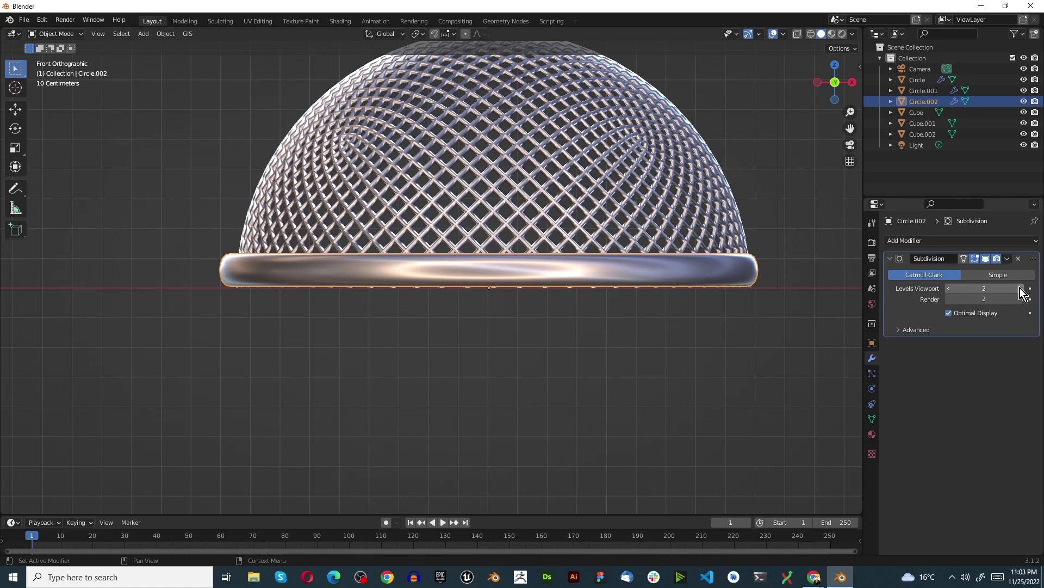
left_click(1021, 288)
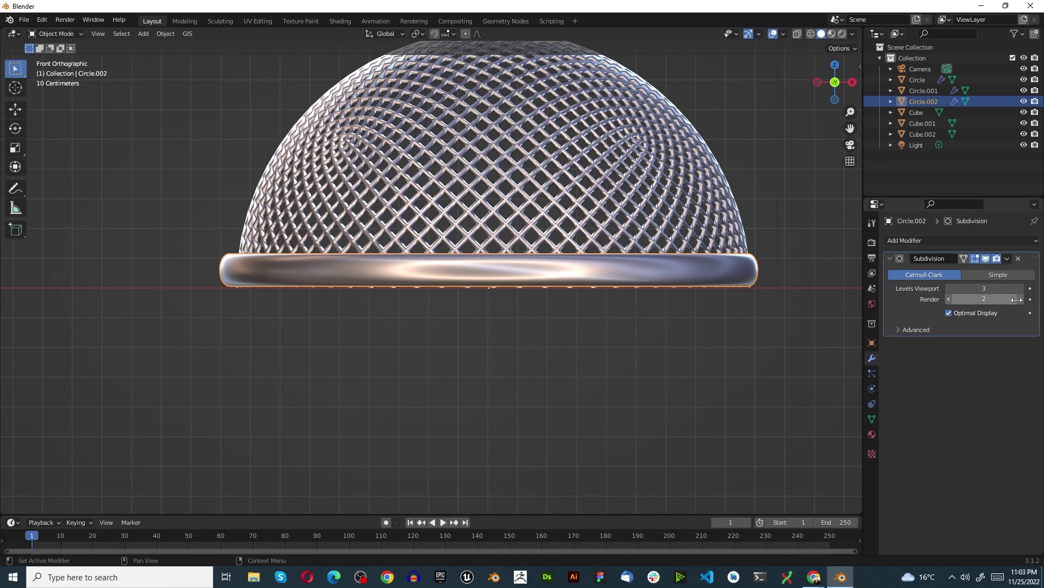
left_click(1018, 299)
middle_click_drag(669, 291, 565, 300)
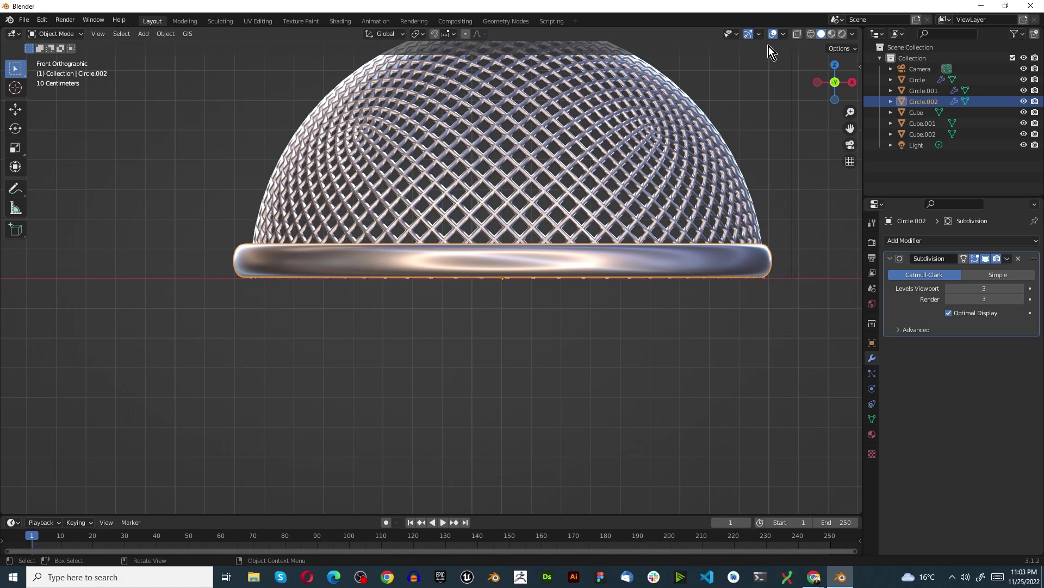
Turn on X-ray display, duplicate the dome's ring in place and scale the copy down slightly to sit inside the original
left_click(797, 33)
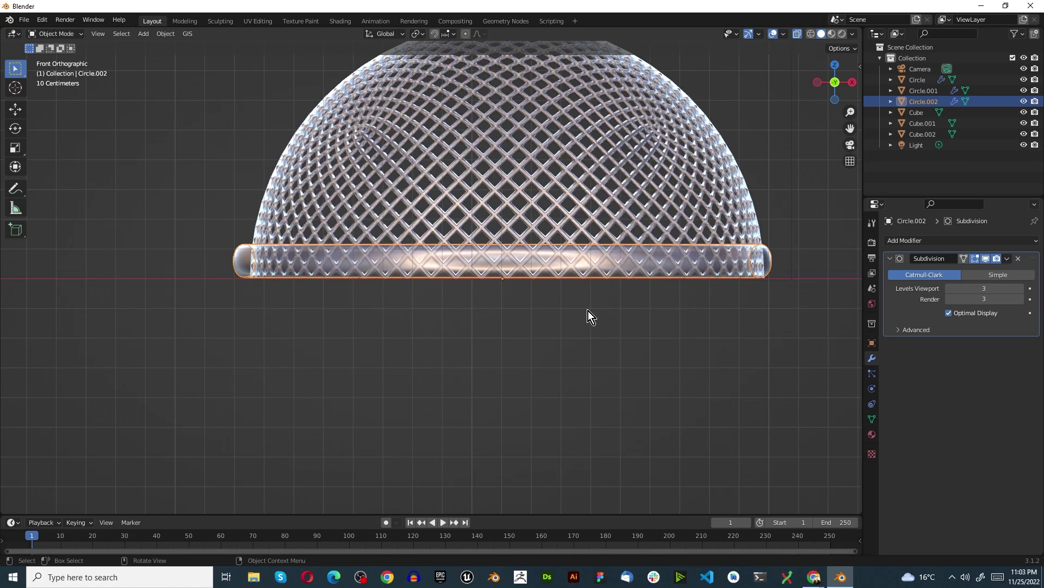
scroll(589, 312, "up", 1)
key("Tab")
key("Tab")
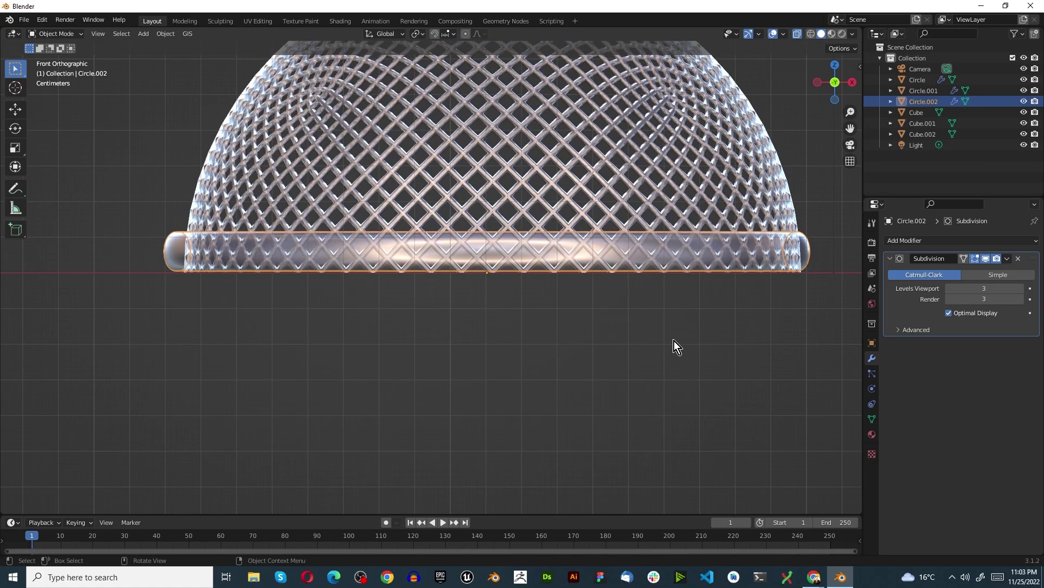
key("shift+d")
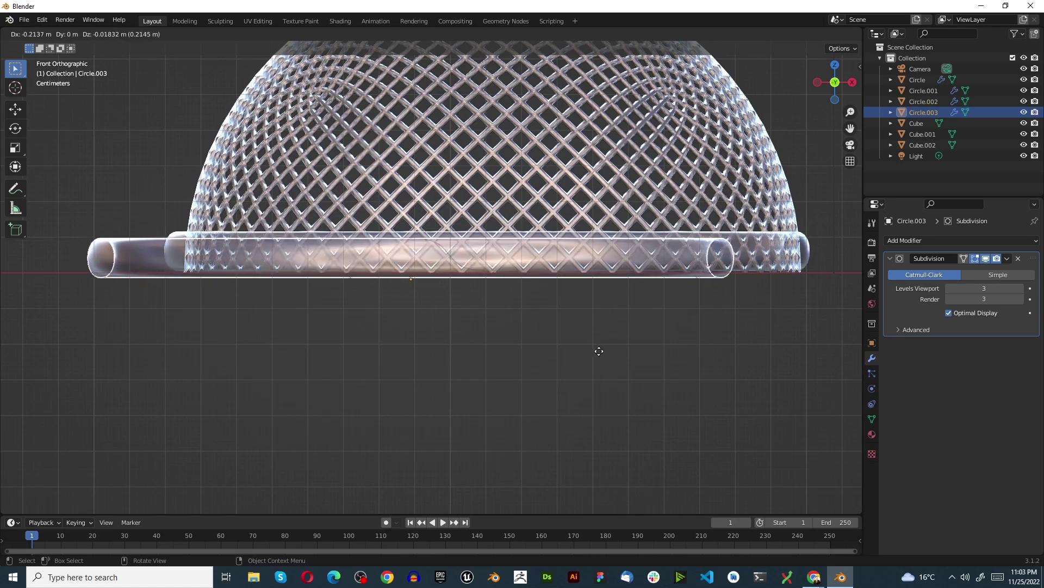
right_click(719, 386)
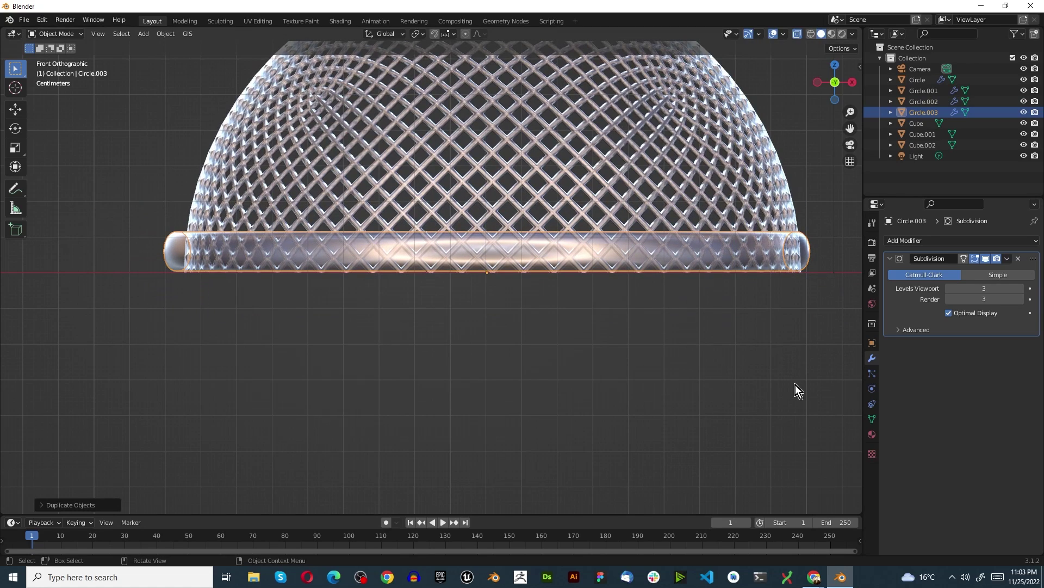
key("s")
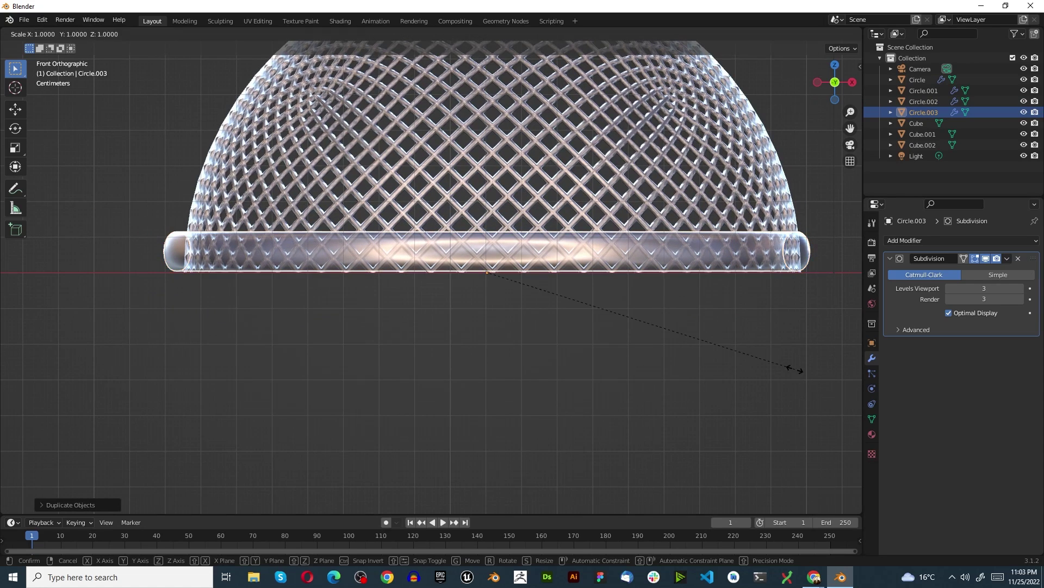
left_click(733, 366)
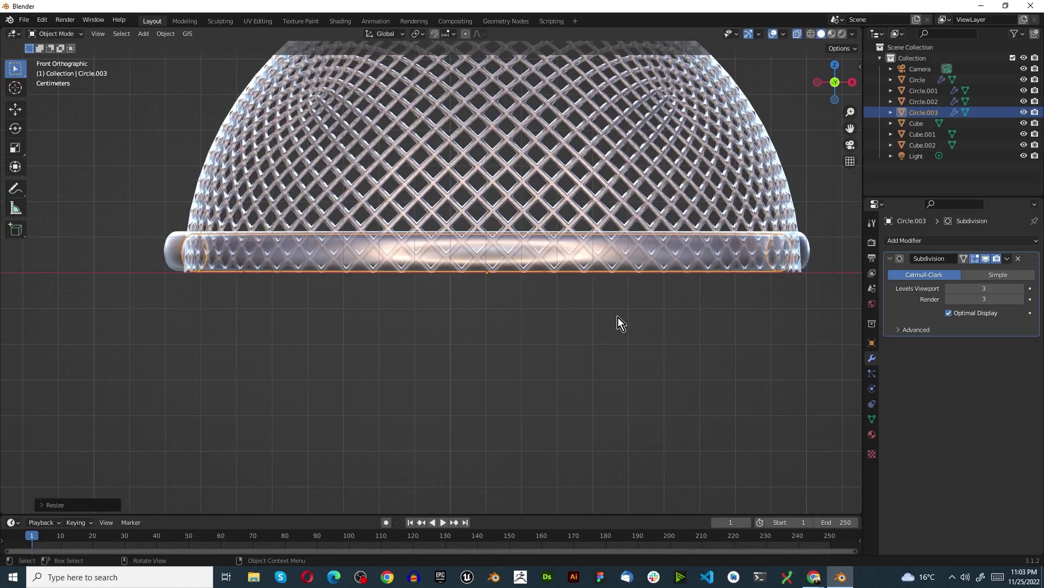
In Edit Mode on the inner ring copy, turn off X-ray display and select its bottom face loop in face selection
key("Tab")
scroll(627, 339, "down", 4)
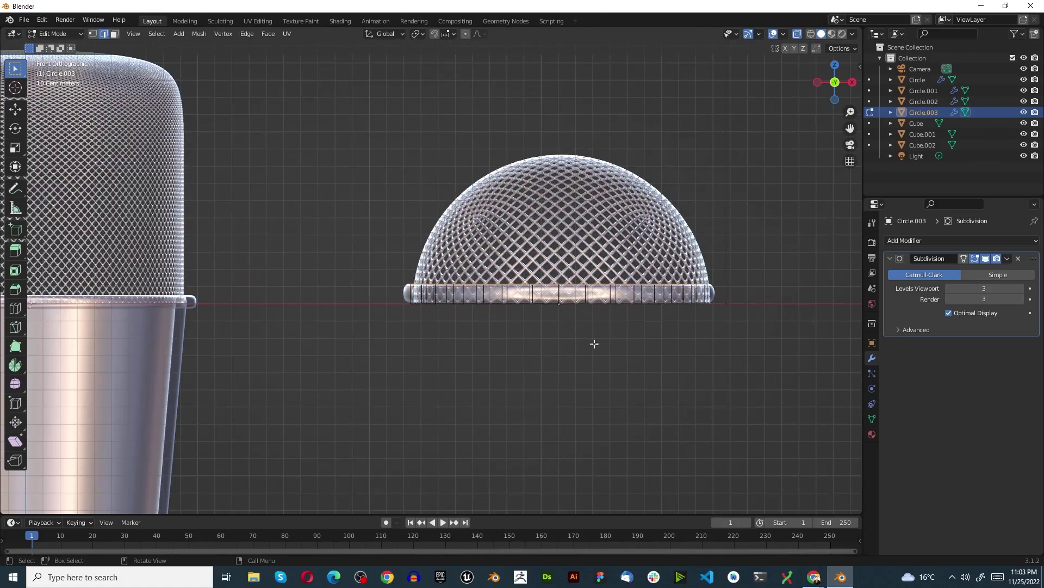
scroll(590, 348, "up", 5)
middle_click_drag(590, 348, 495, 228)
scroll(494, 228, "up", 3)
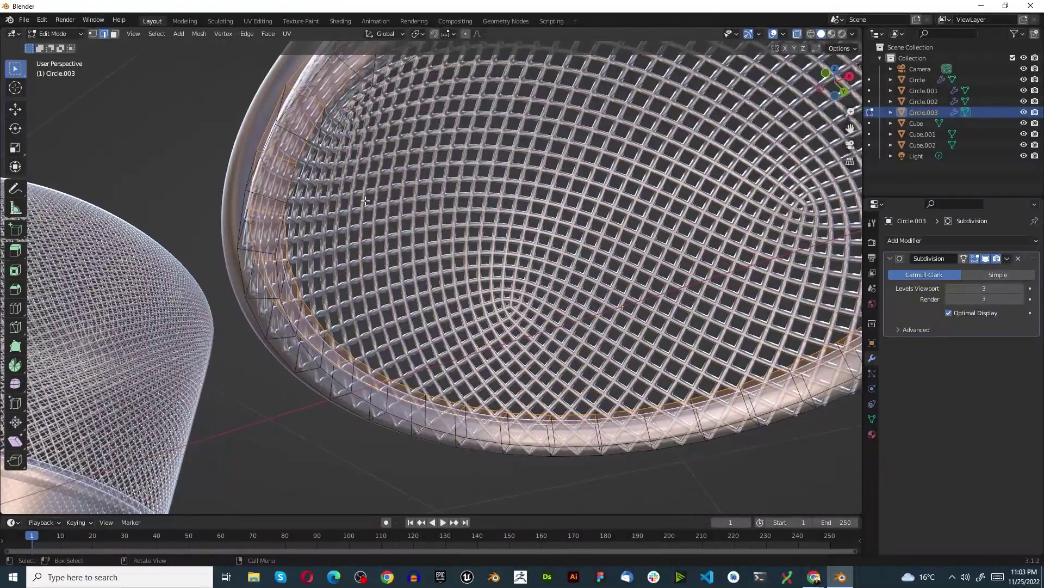
left_click(797, 33)
scroll(148, 204, "up", 2)
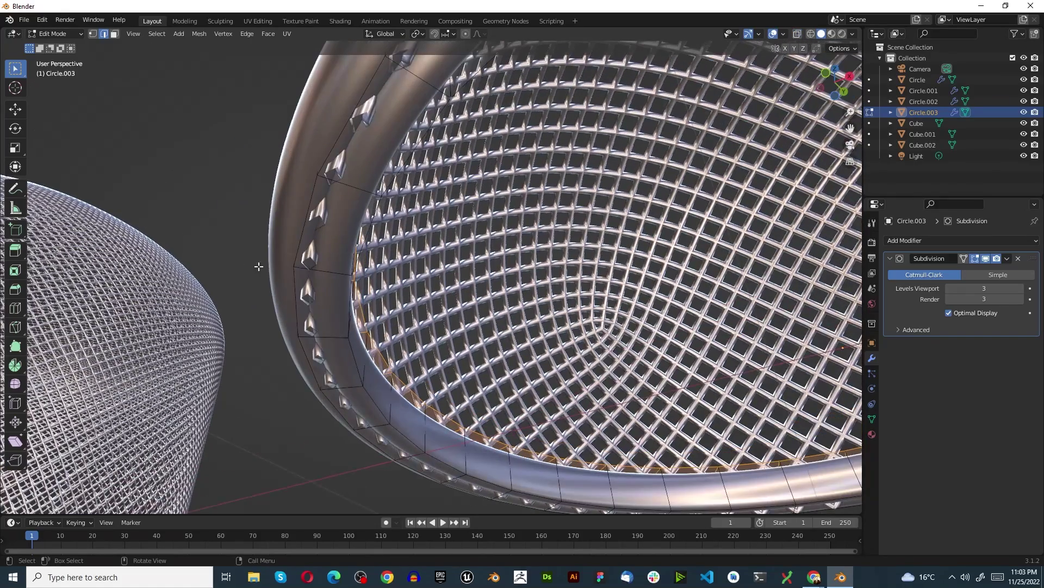
key("3")
scroll(324, 269, "down", 1)
left_click(324, 269, "alt")
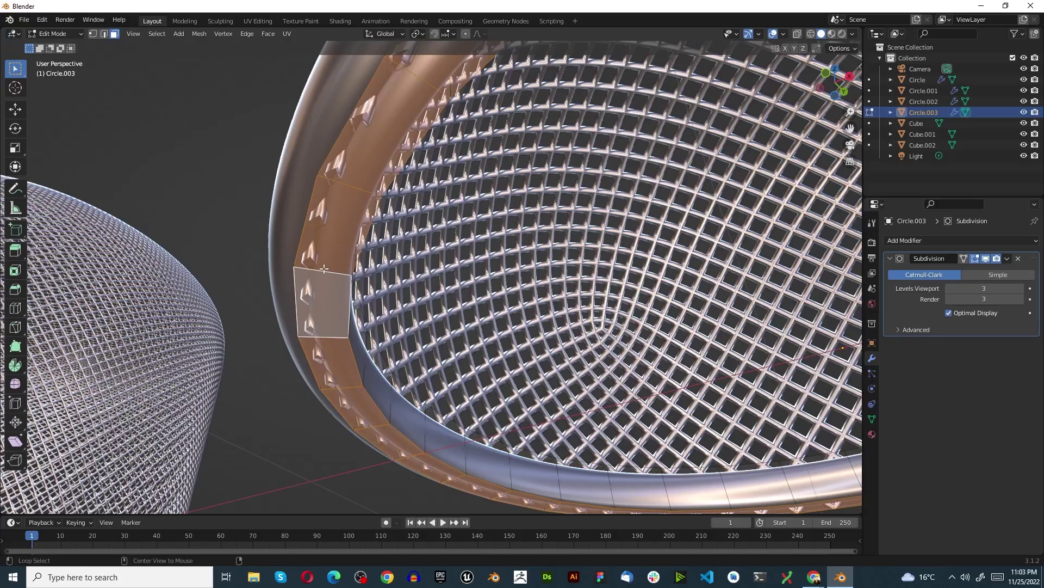
Extrude the ring's bottom face loop straight down into a long handle, slightly shorter than the neighbouring microphone's handle
scroll(324, 269, "down", 2)
key("KP_1")
scroll(327, 278, "down", 4)
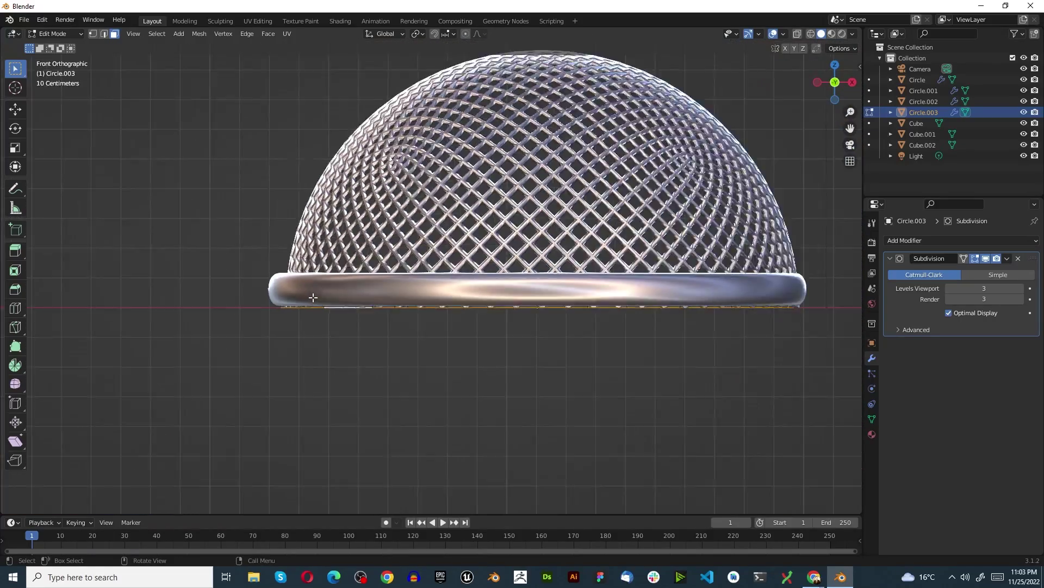
scroll(370, 321, "up", 3)
key("e")
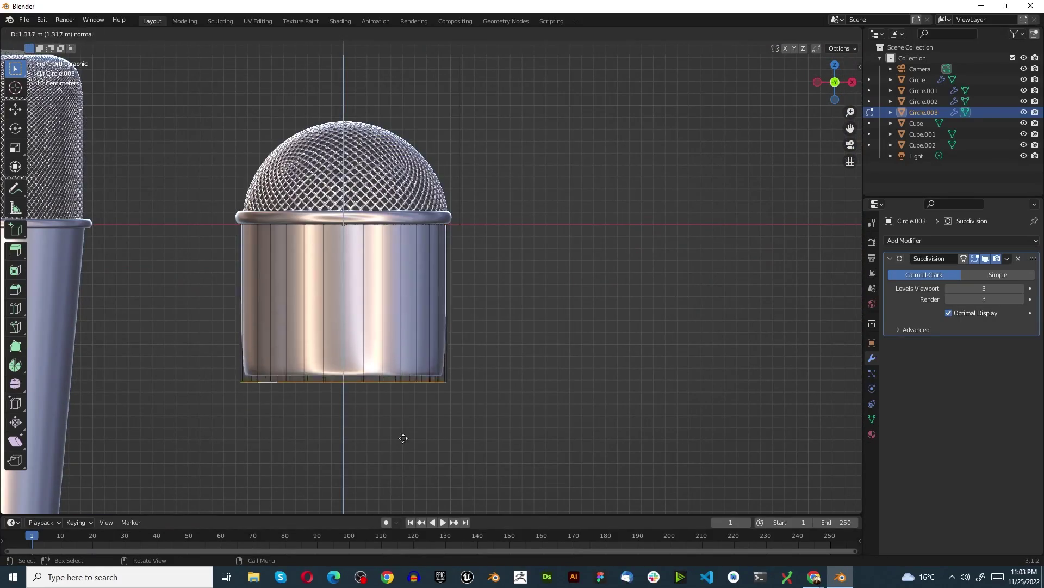
left_click(358, 392)
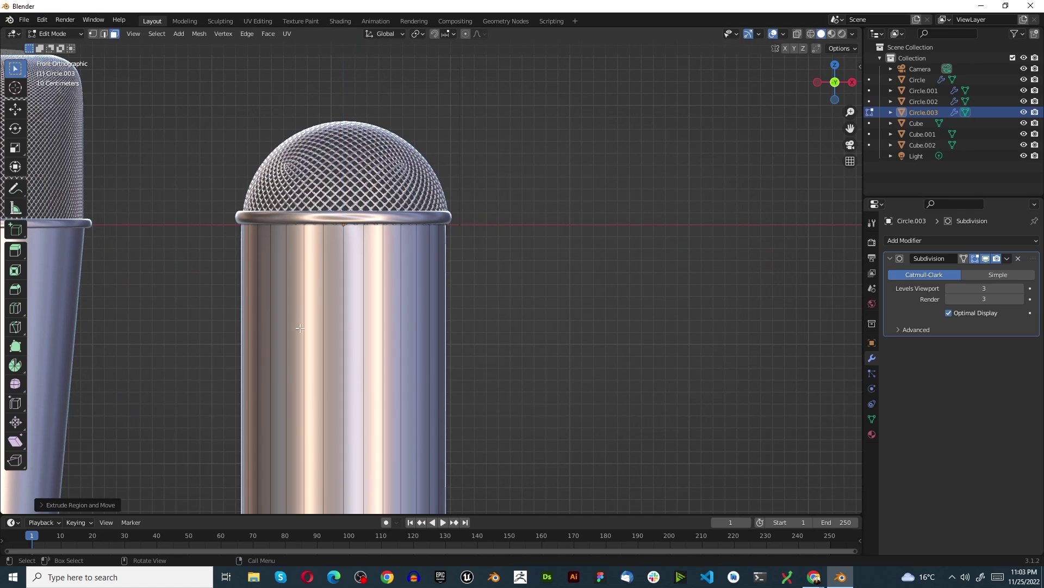
scroll(255, 235, "down", 6)
scroll(261, 426, "up", 3)
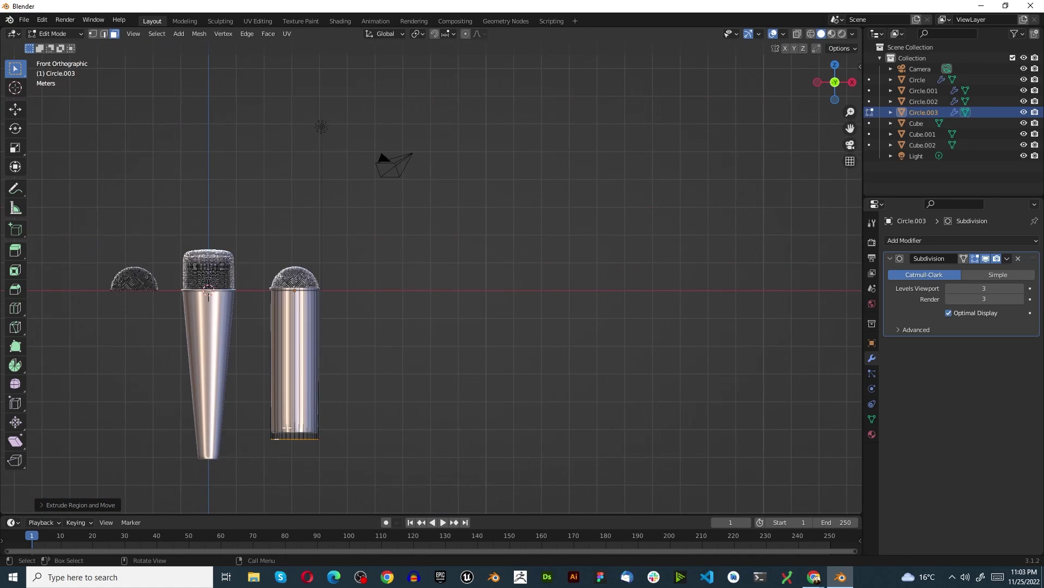
Scale down the handle's lower end to taper it slightly, and return to Object Mode
scroll(276, 454, "down", 3)
scroll(290, 396, "up", 4)
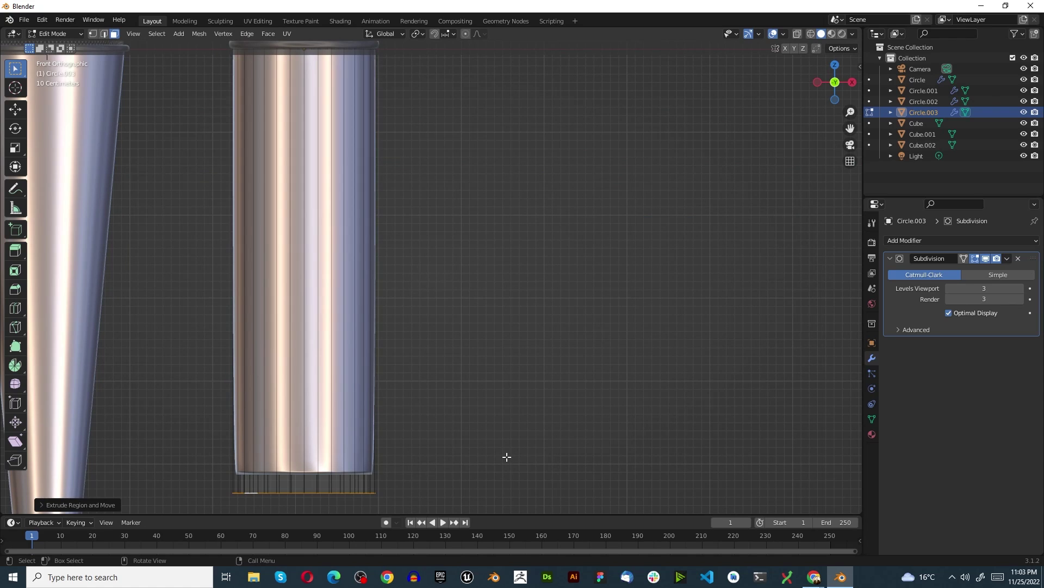
scroll(507, 457, "down", 1)
scroll(436, 443, "down", 4)
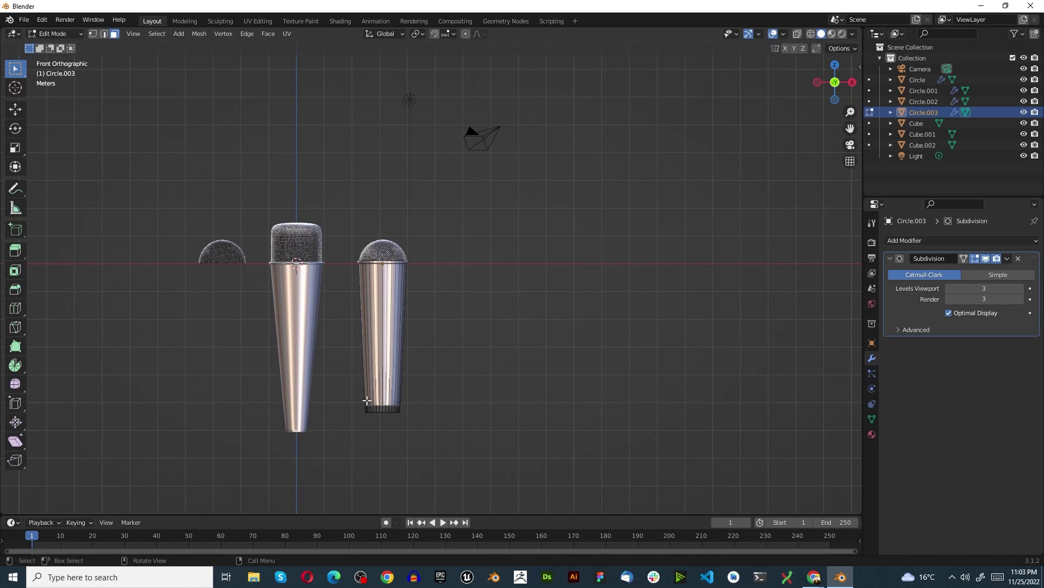
scroll(375, 332, "up", 3)
key("Tab")
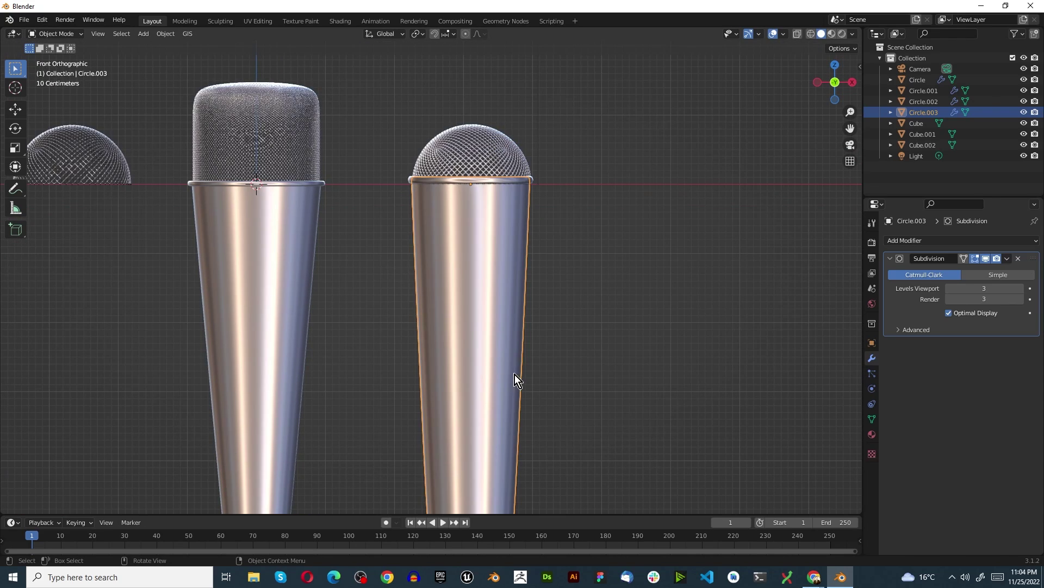
Inspect the microphones from the front, from above and from below, including the lower end of the dome microphone's handle
scroll(498, 360, "up", 3)
scroll(435, 296, "down", 3)
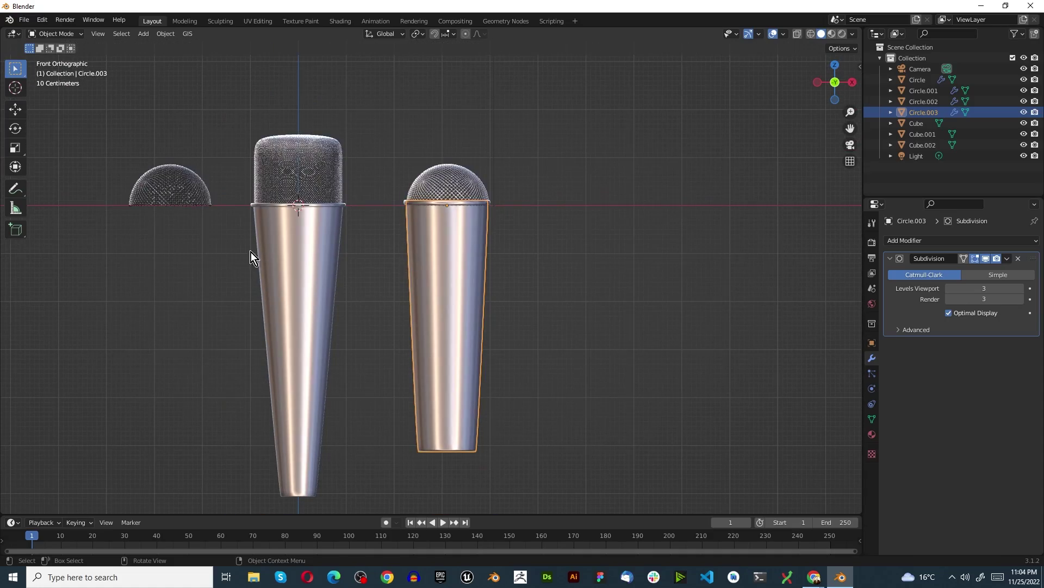
scroll(157, 237, "down", 2)
scroll(193, 208, "up", 6)
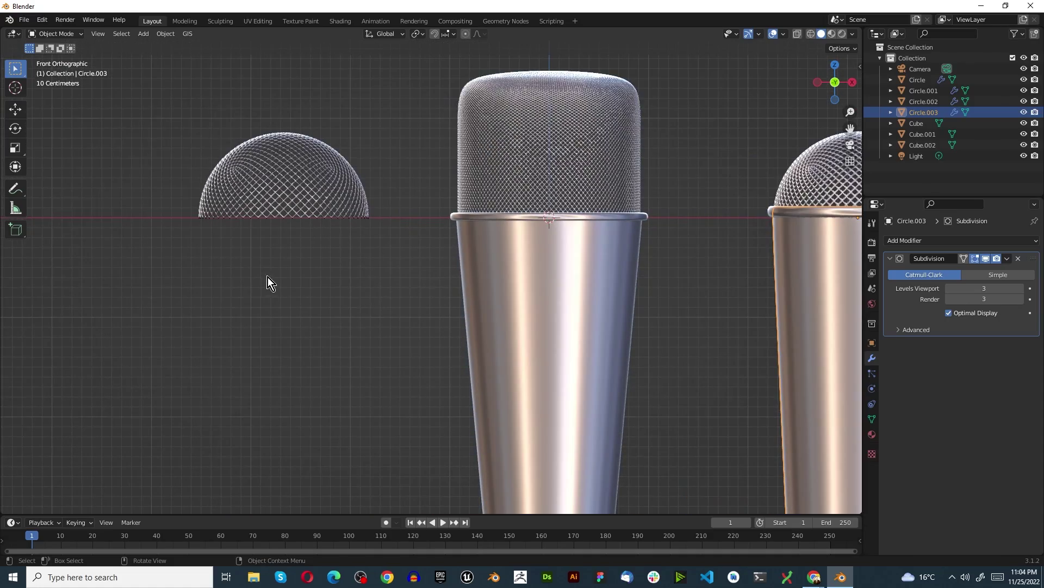
key("KP_7")
scroll(294, 292, "down", 2)
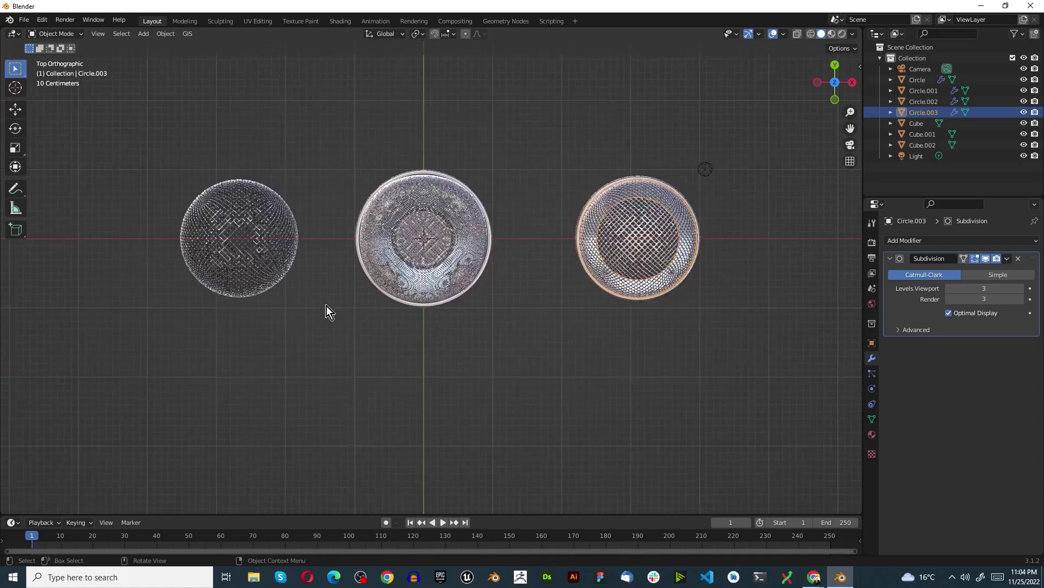
scroll(514, 319, "up", 1)
middle_click_drag(745, 334, 624, 61)
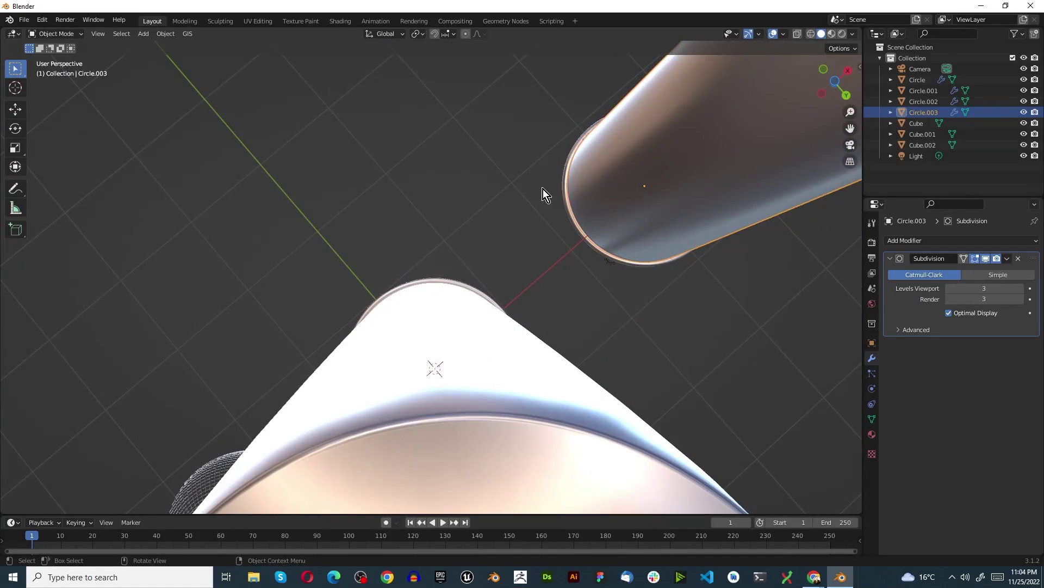
middle_click_drag(543, 188, 457, 310)
scroll(331, 310, "down", 5)
middle_click_drag(330, 310, 501, 154)
scroll(388, 299, "up", 6)
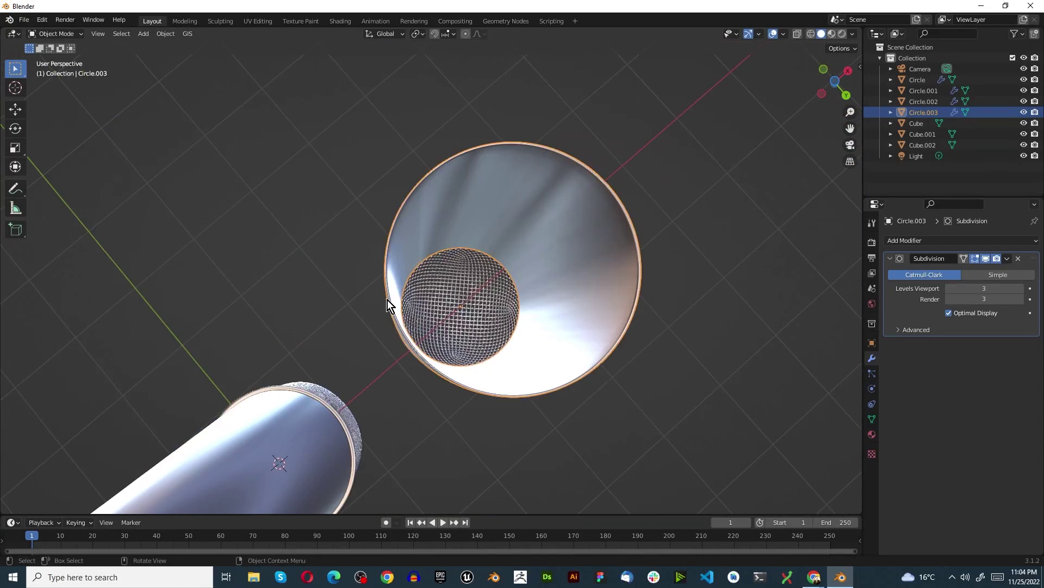
In Edit Mode, fill the inner edge loop at the handle's open lower end with a face and return to Object Mode
key("Tab")
middle_click_drag(387, 300, 467, 293)
scroll(421, 157, "down", 3)
scroll(420, 156, "up", 4)
scroll(288, 257, "up", 5)
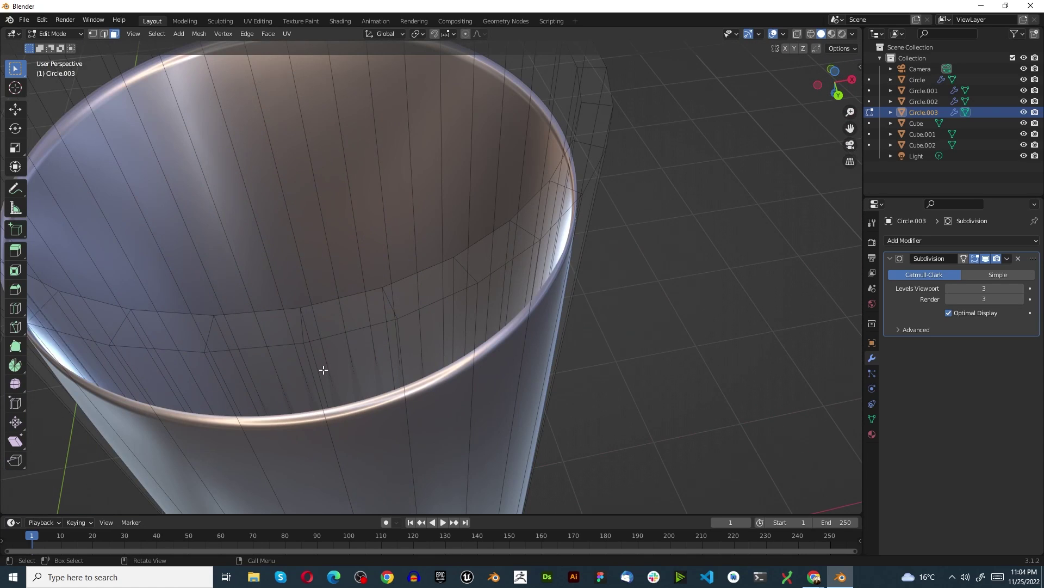
left_click(319, 305)
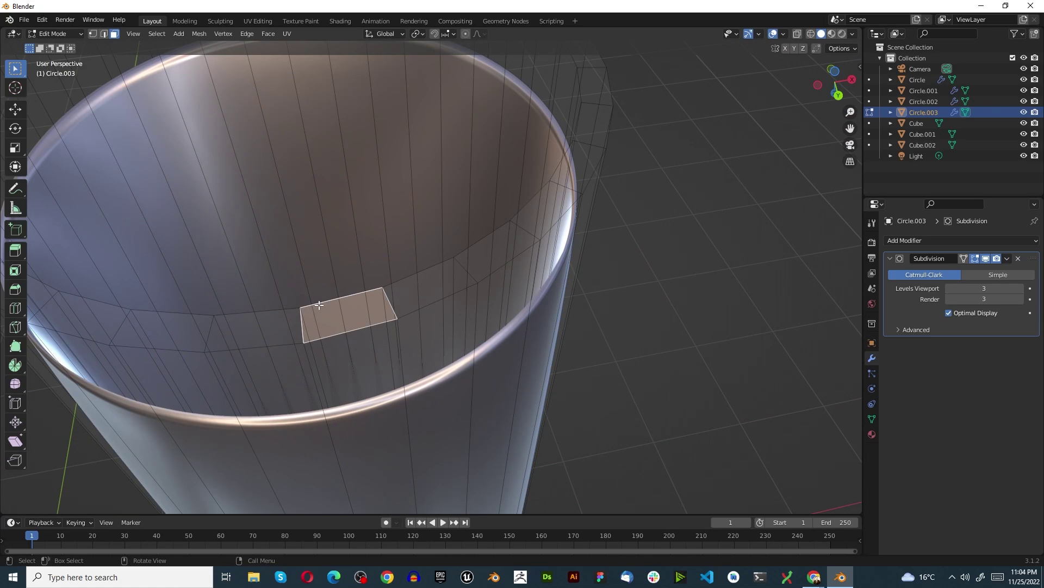
left_click(318, 305, "alt")
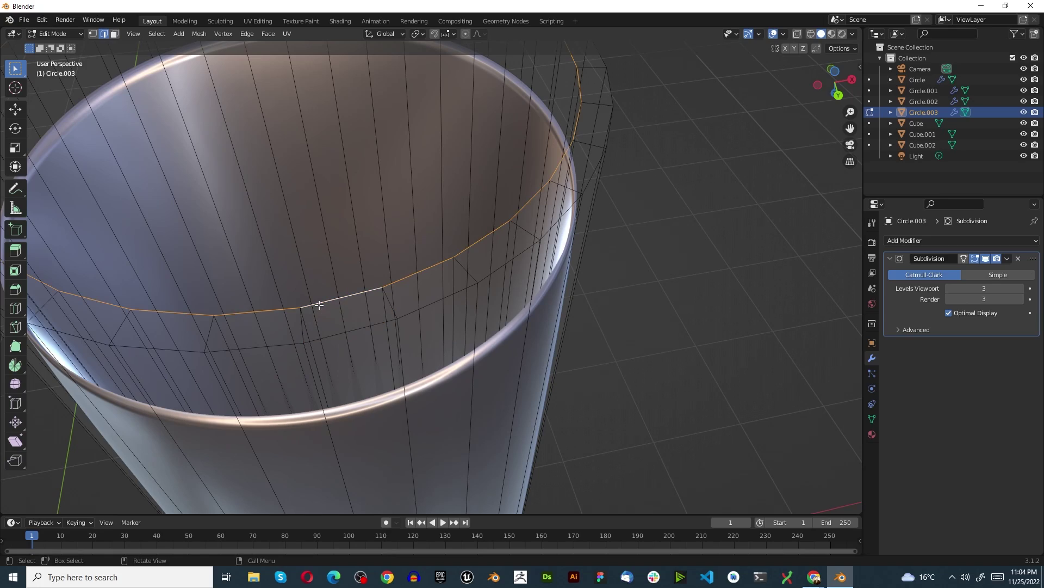
key("f")
key("Tab")
scroll(319, 302, "down", 6)
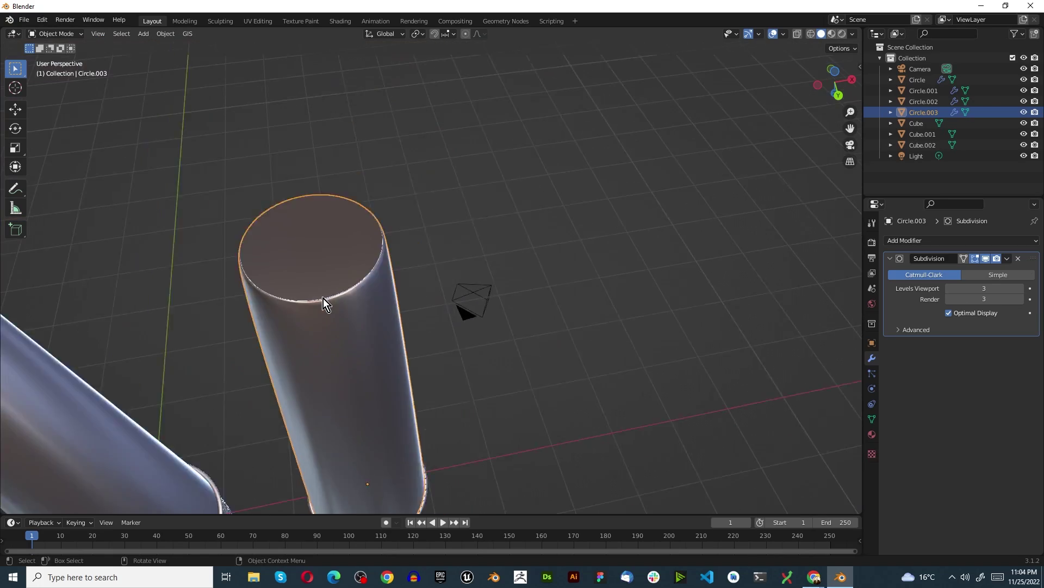
Deselect the closed handle and add a mesh circle in top view
middle_click_drag(323, 298, 364, 90)
left_click(364, 250)
middle_click_drag(364, 250, 296, 164)
scroll(422, 185, "up", 4)
scroll(452, 162, "down", 4)
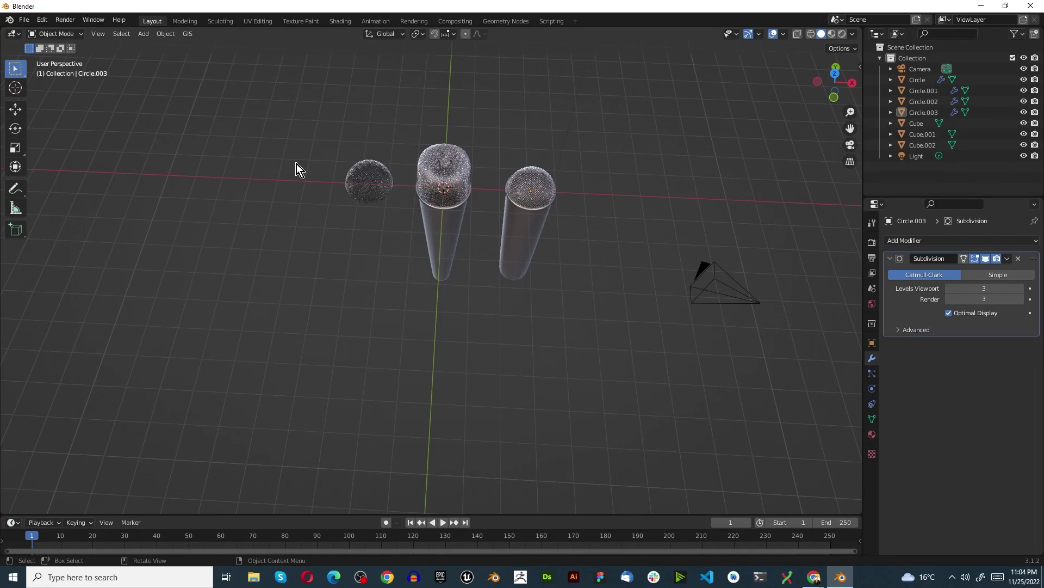
key("KP_7")
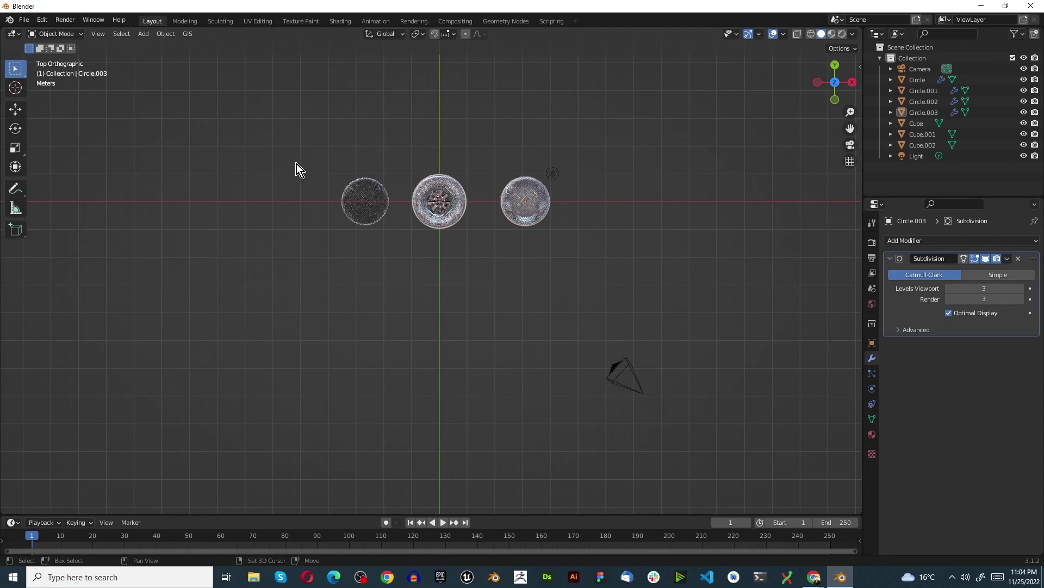
key("shift+a")
mouse_move(294, 163)
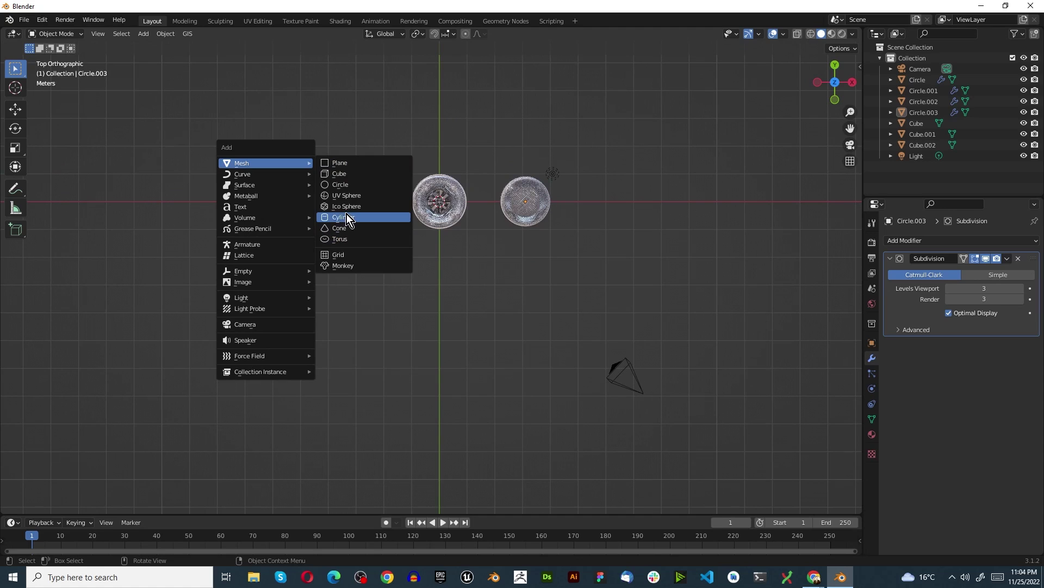
left_click(349, 186)
scroll(400, 190, "up", 2)
scroll(400, 189, "up", 1)
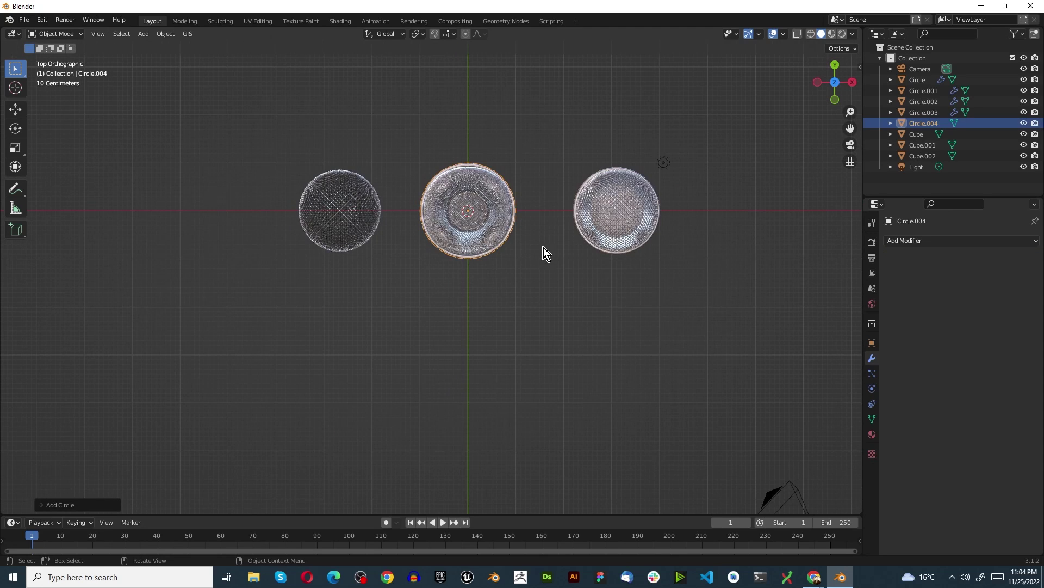
Move the new circle about -2.6 m along X so it surrounds the remaining mesh dome without a handle
key("g")
key("x")
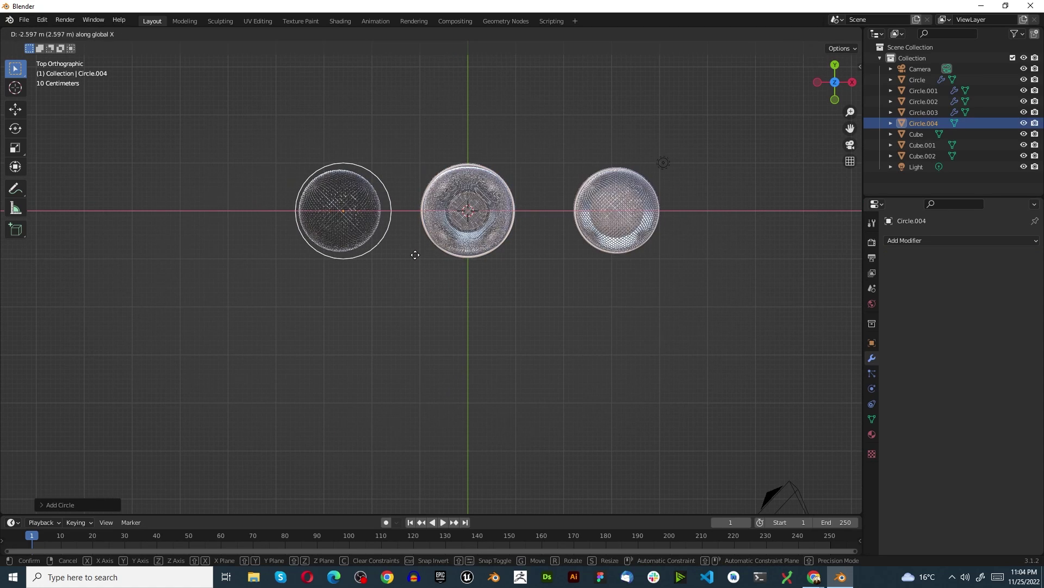
left_click(412, 254)
scroll(352, 267, "up", 3)
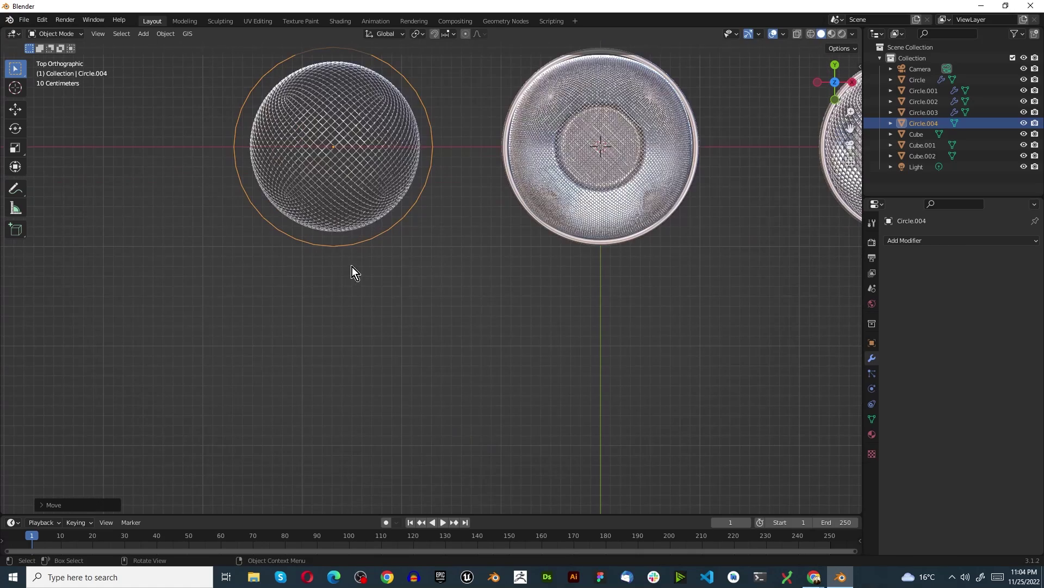
In Edit Mode, fill the circle with a face and inset it by about 0.1 m
key("Tab")
key("1")
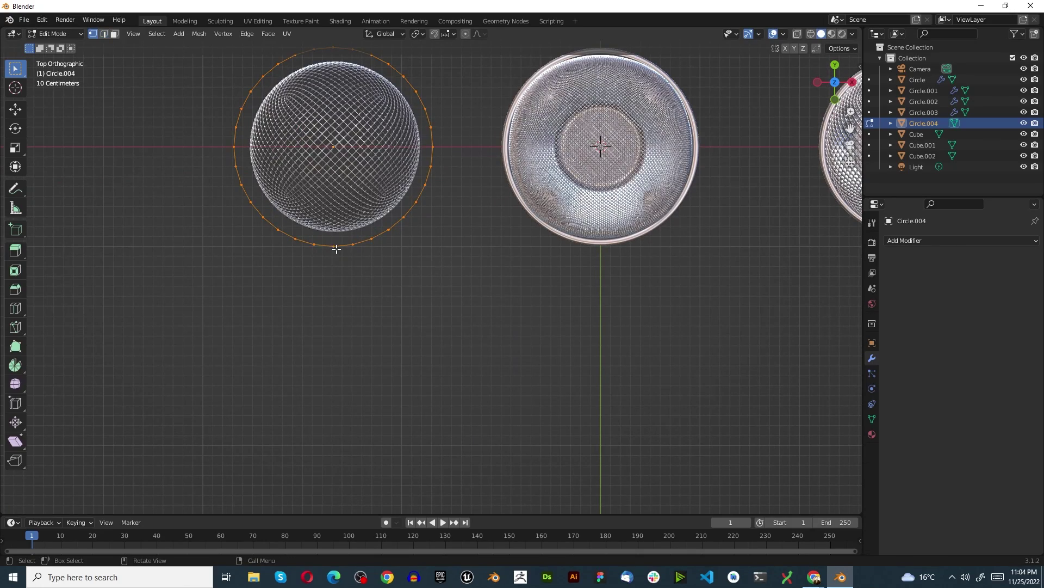
key("f")
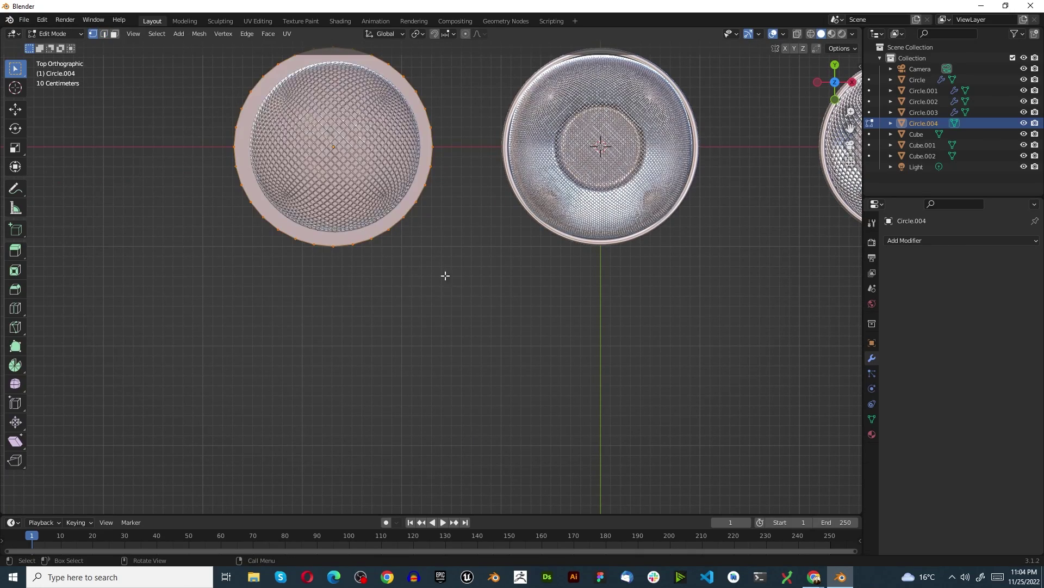
scroll(419, 226, "up", 2)
key("2")
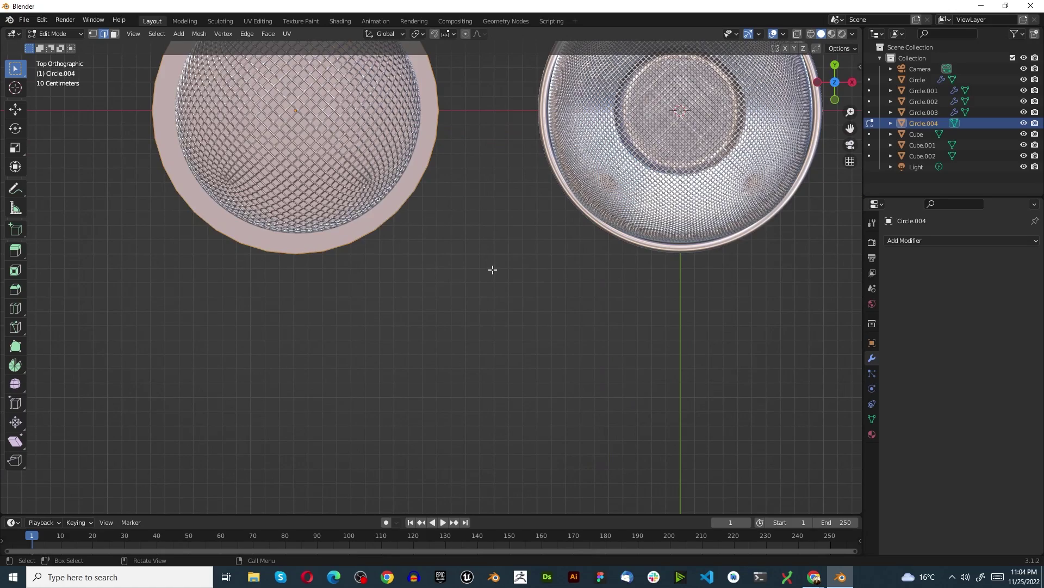
key("i")
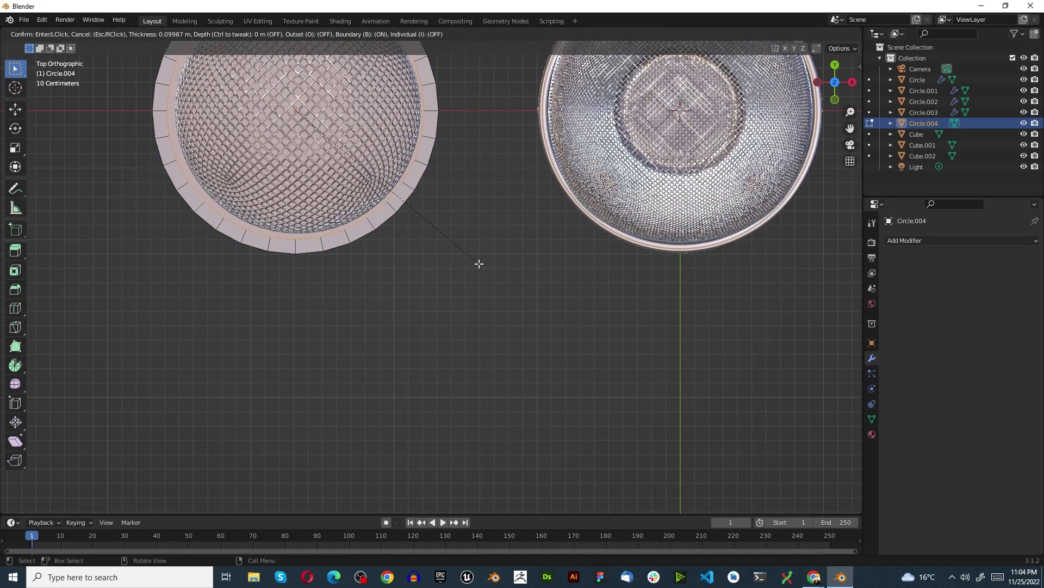
left_click(455, 258)
Delete the inset centre face in face selection, leaving a flat ring around the dome
key("3")
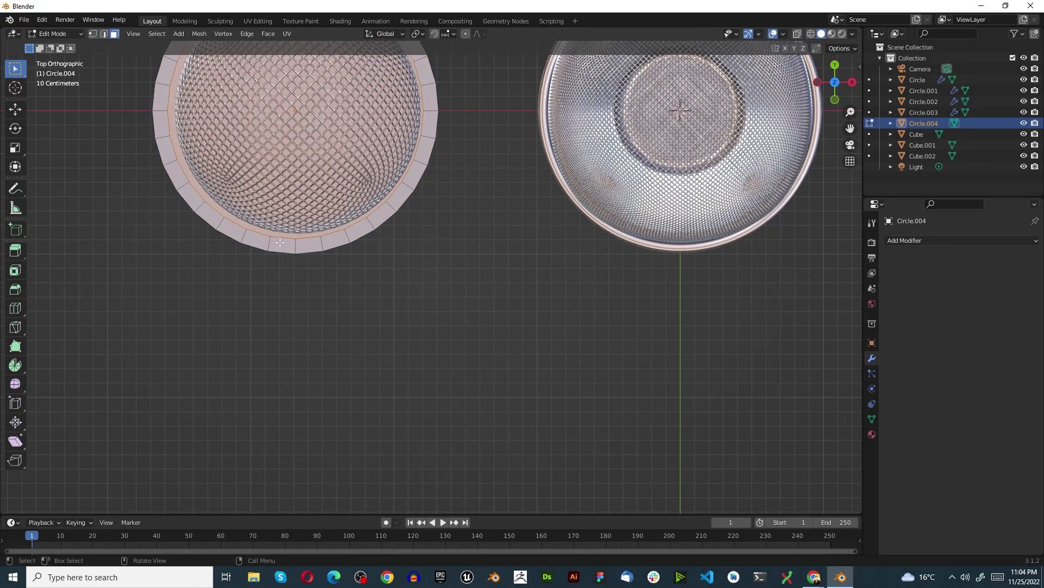
key("x")
left_click(295, 261)
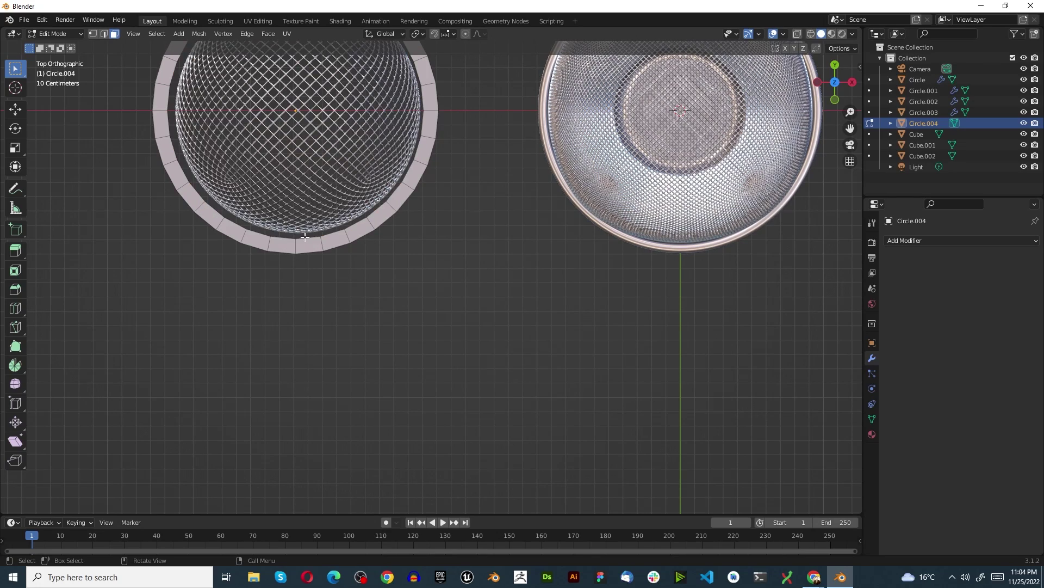
Scale the entire flat ring down to about 0.93 so it fits closely around the mesh dome's base
scroll(293, 246, "up", 3)
key("a")
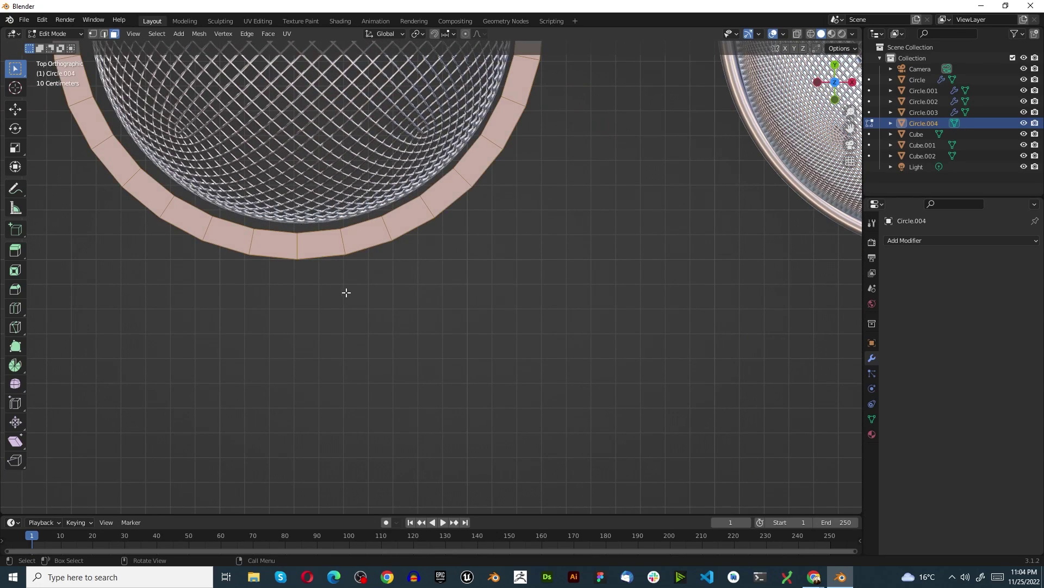
key("s")
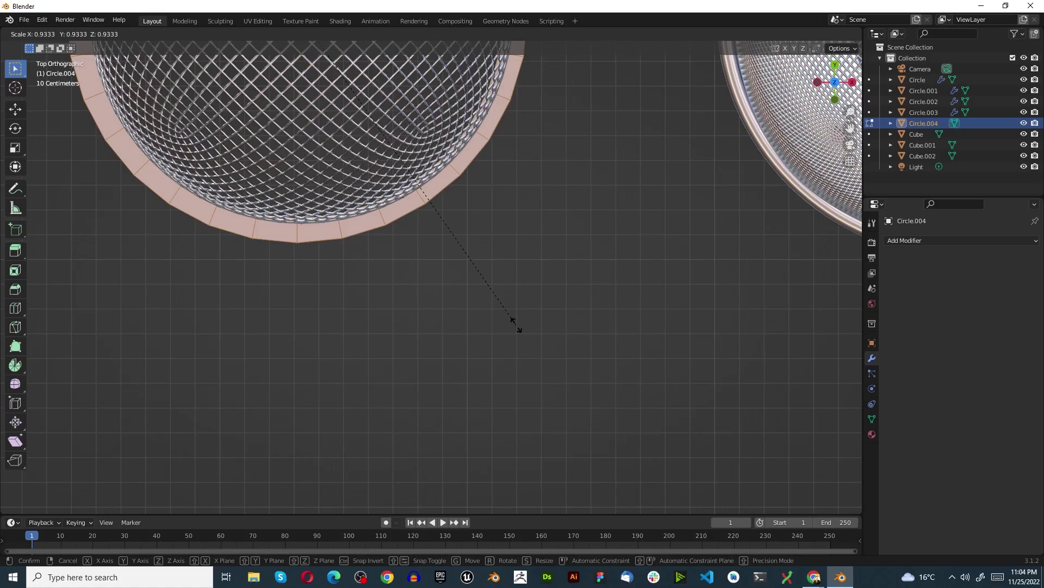
left_click(496, 311)
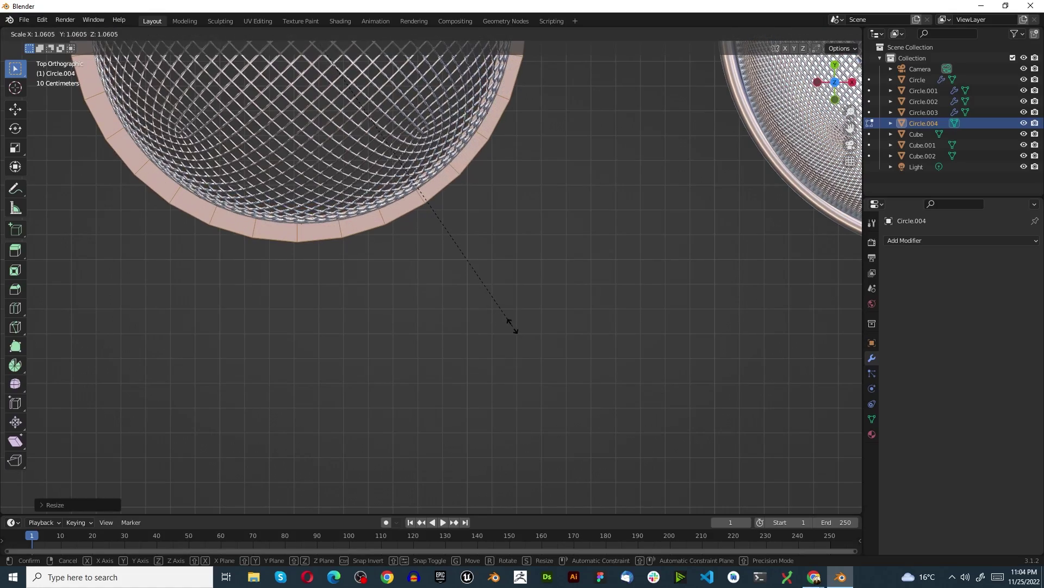
Extrude the flat ring upward by about 0.09 m to form a collar around the dome's base
middle_click_drag(322, 278, 285, 250)
scroll(285, 250, "down", 2)
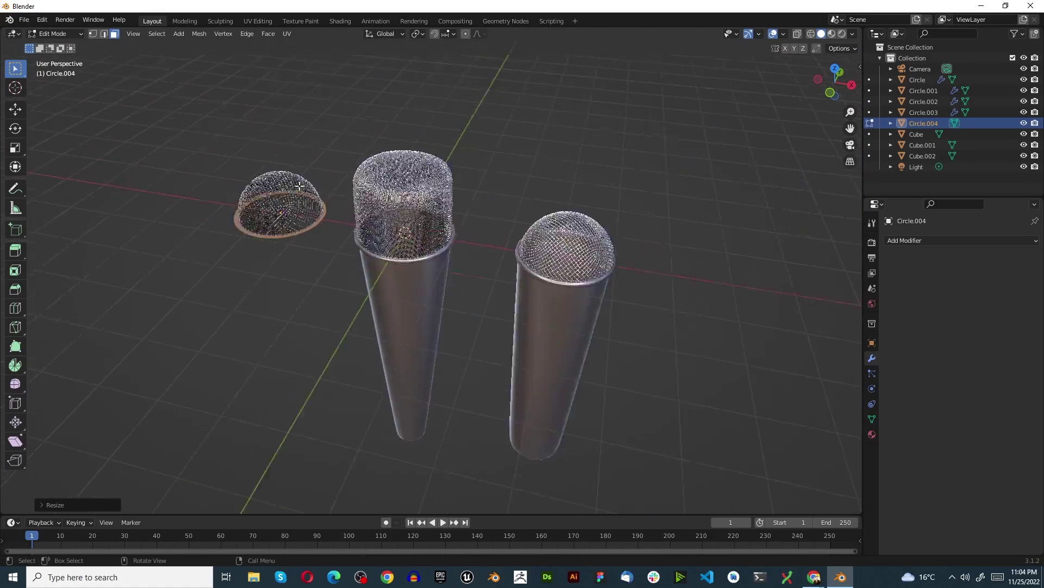
scroll(181, 233, "up", 6)
scroll(365, 257, "down", 1)
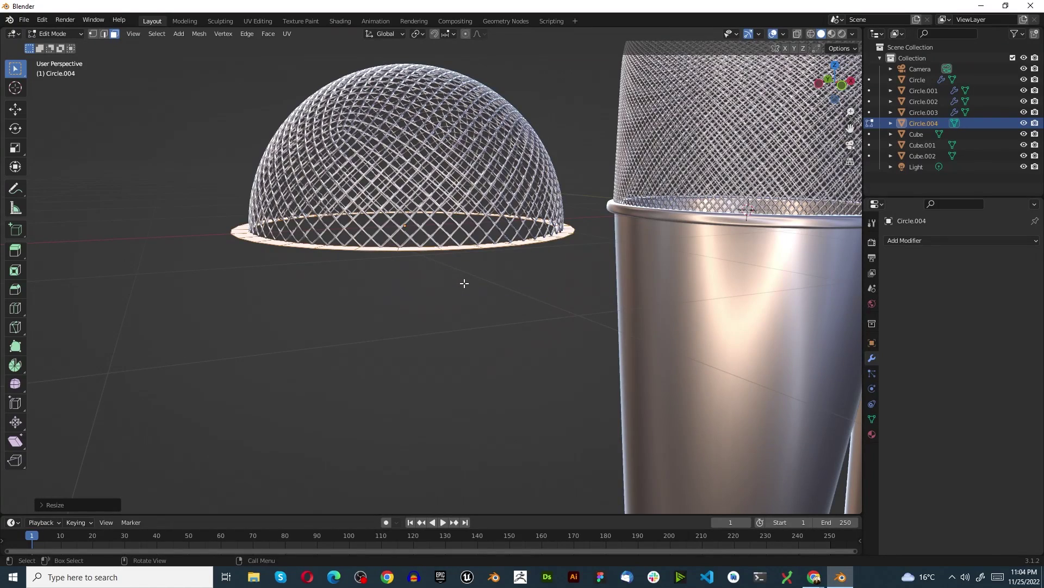
key("e")
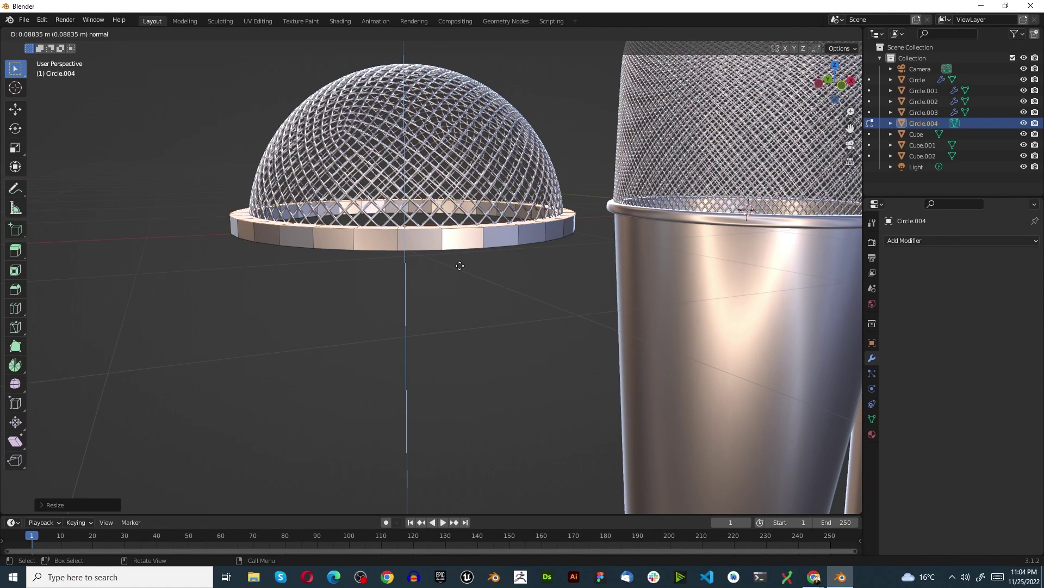
left_click(460, 266)
In Object Mode, shade the collar smooth and add a Subdivision Surface modifier with viewport and render levels set to 3
key("Tab")
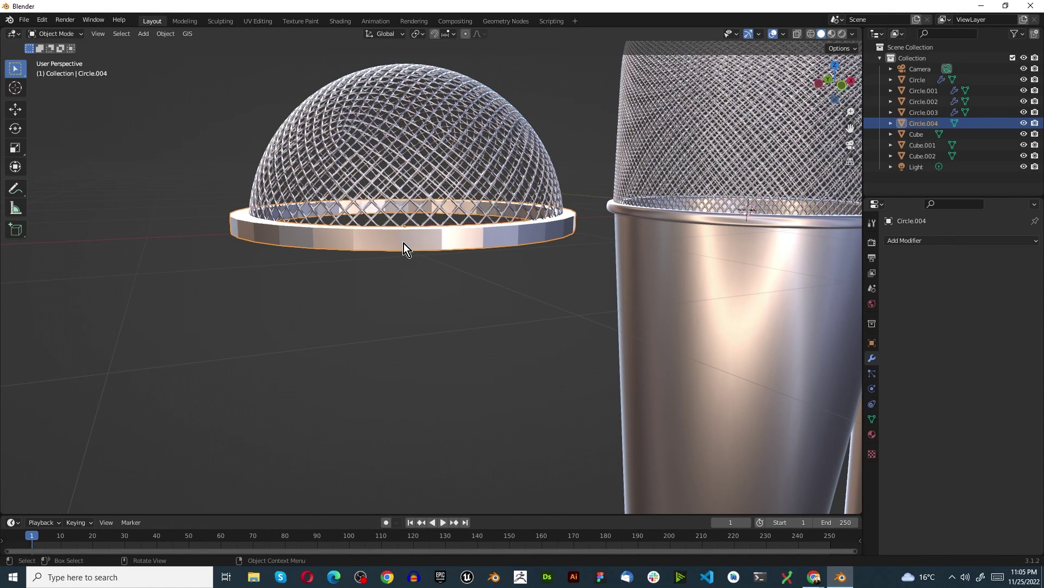
right_click(403, 244)
left_click(404, 244)
left_click(923, 240)
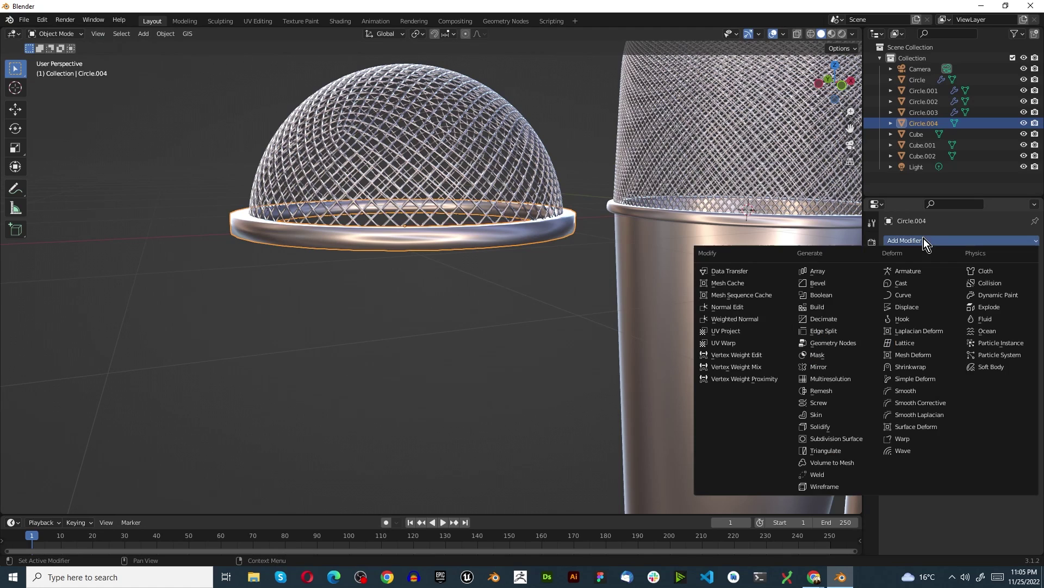
left_click(838, 438)
left_click(1020, 289)
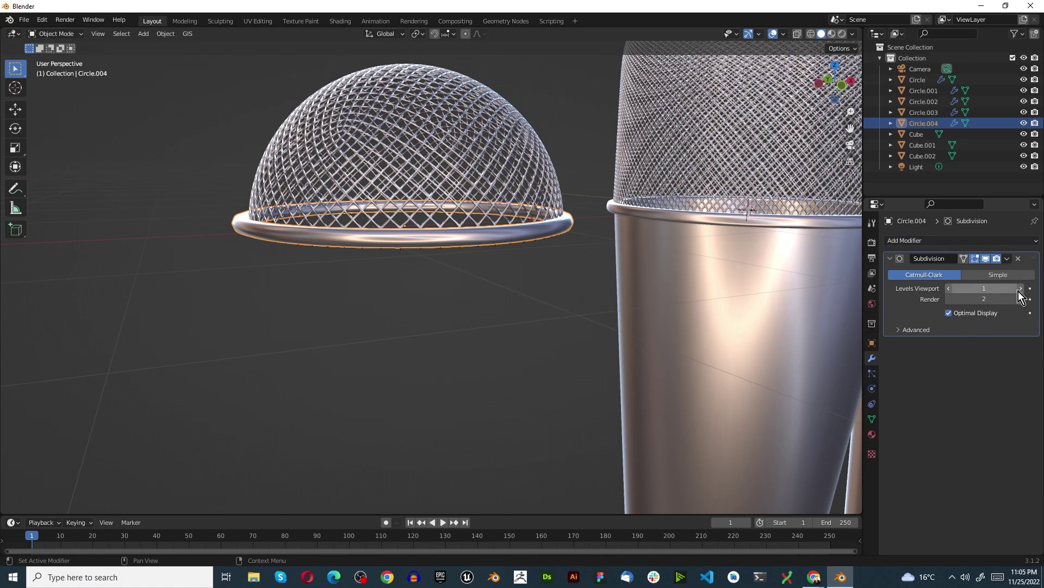
left_click(1023, 289)
left_click(1023, 299)
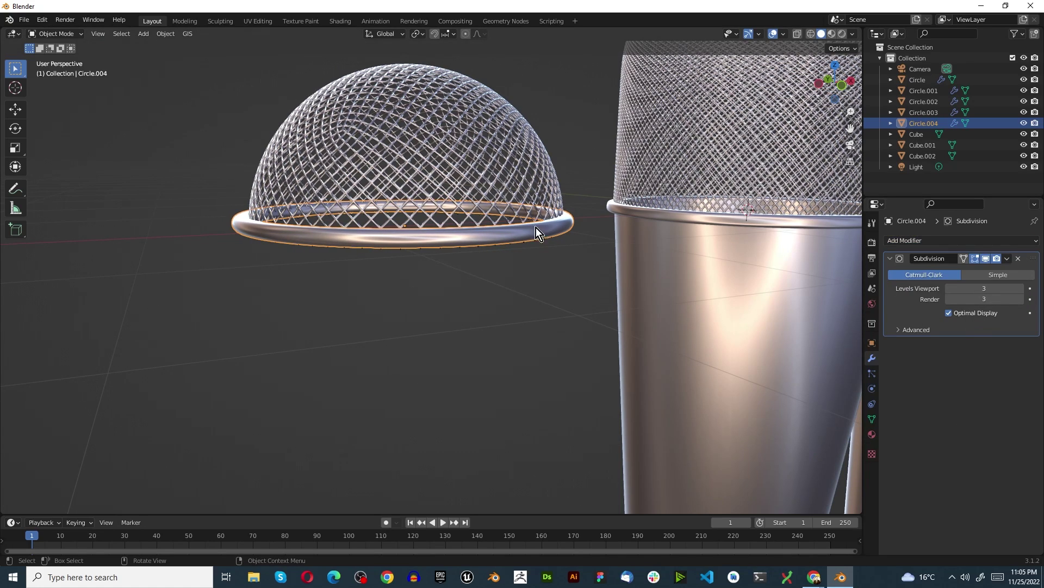
Duplicate the collar in place and, using X-ray in front view, scale the copy down slightly so it sits inside the original
key("KP_1")
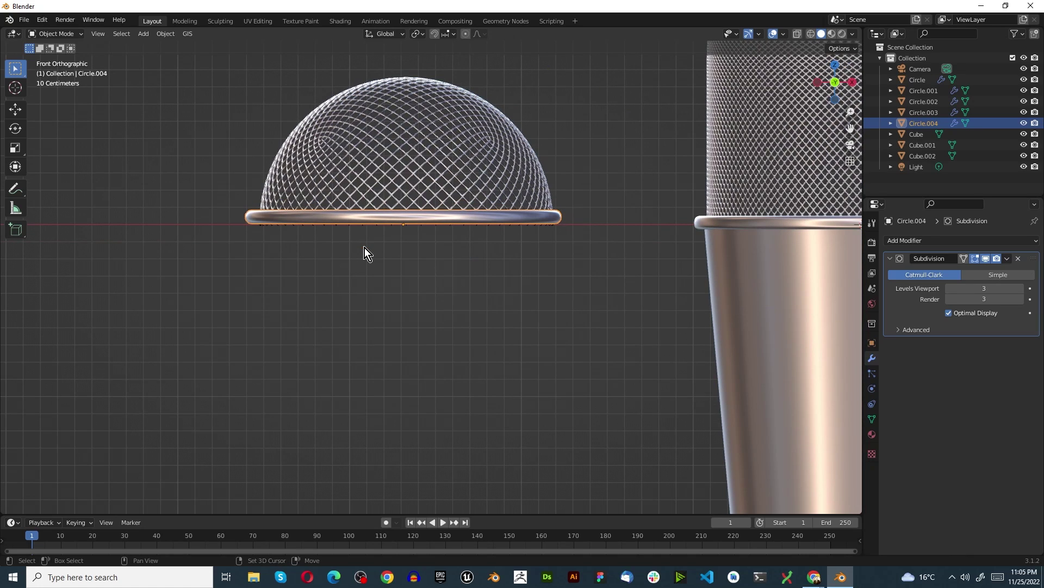
key("shift+d")
right_click(378, 267)
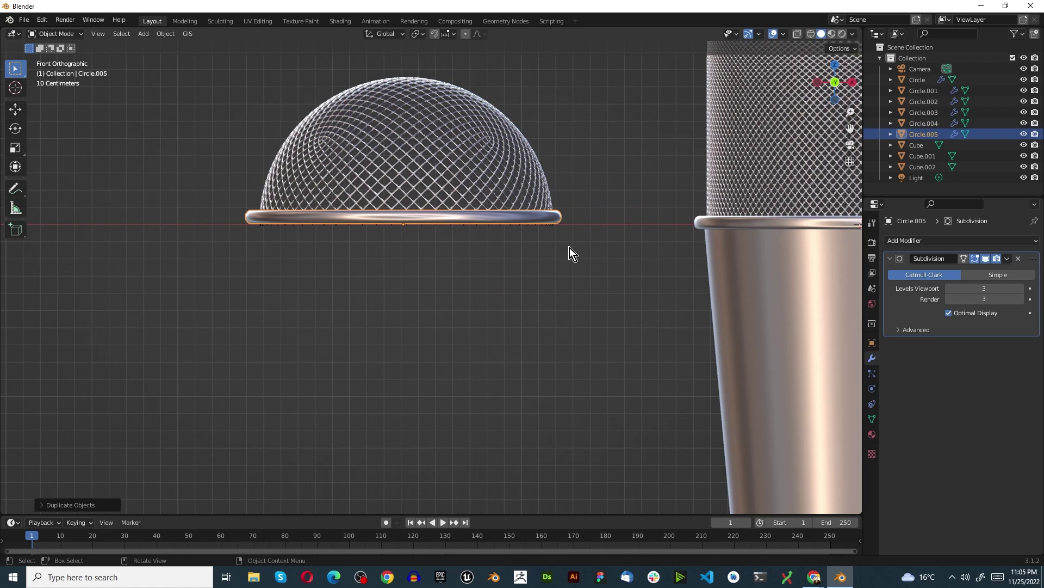
left_click(797, 34)
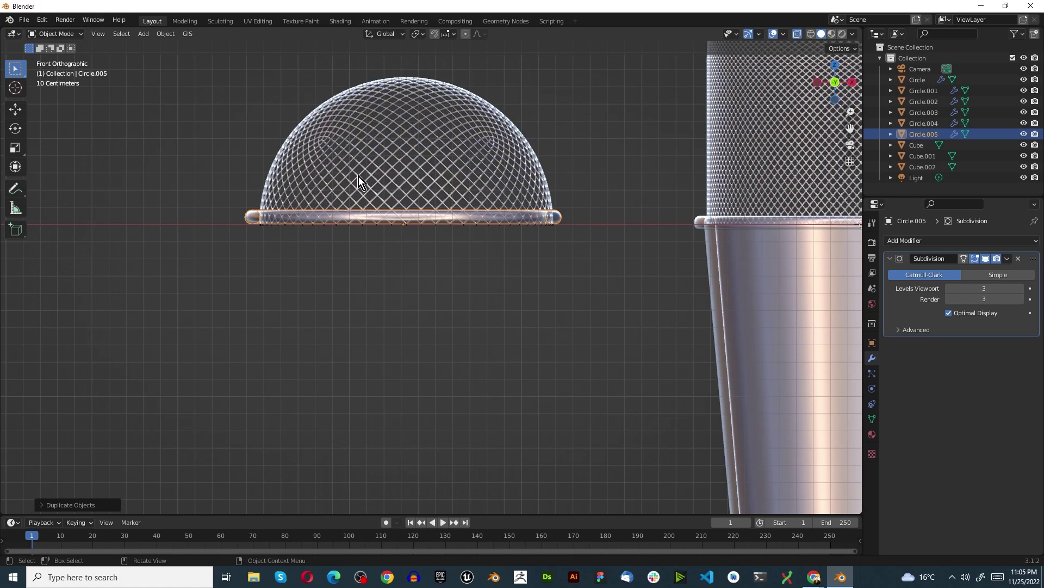
scroll(370, 180, "up", 2)
key("s")
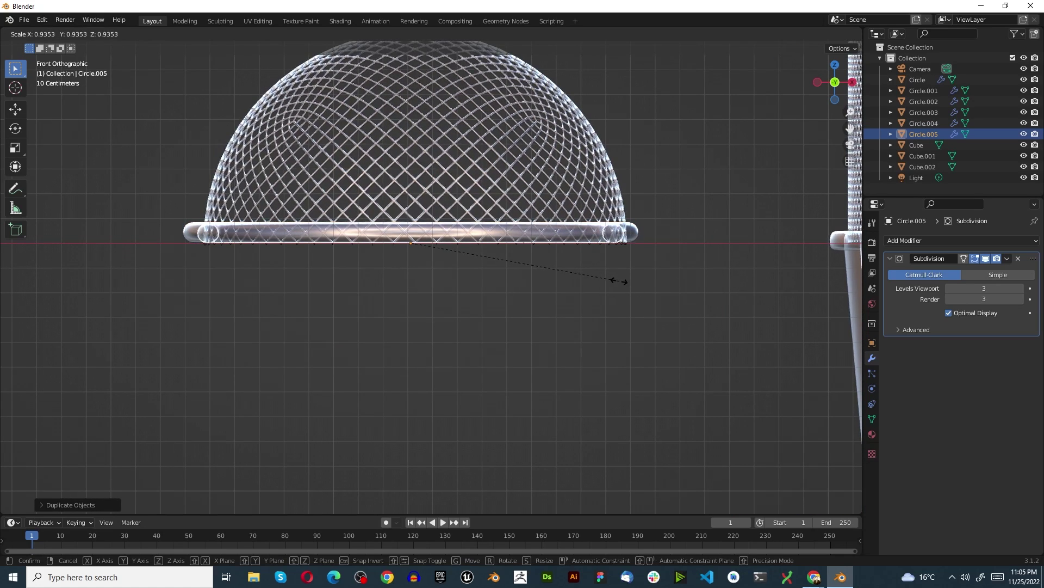
left_click(614, 282)
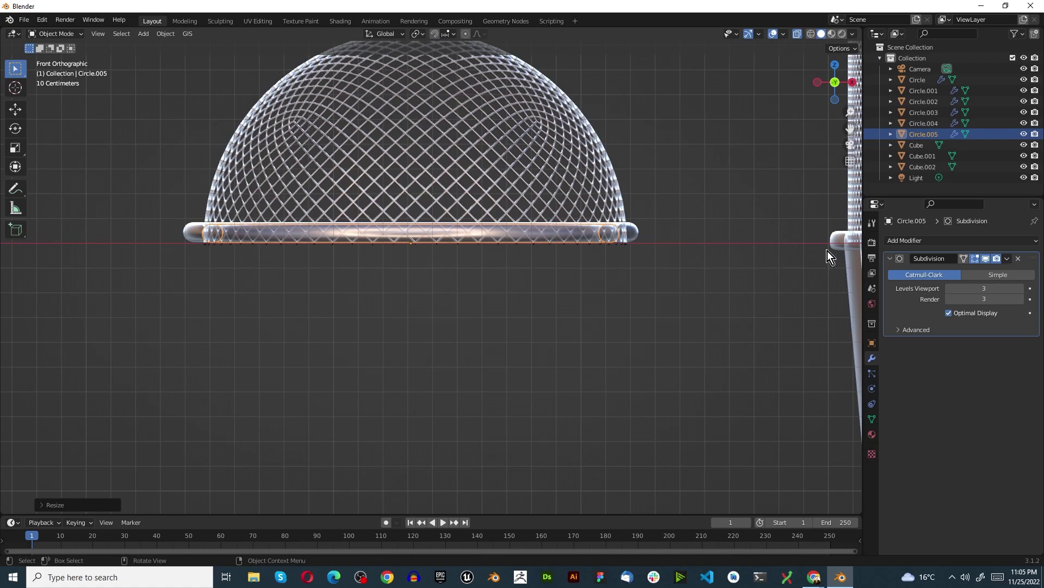
left_click(796, 34)
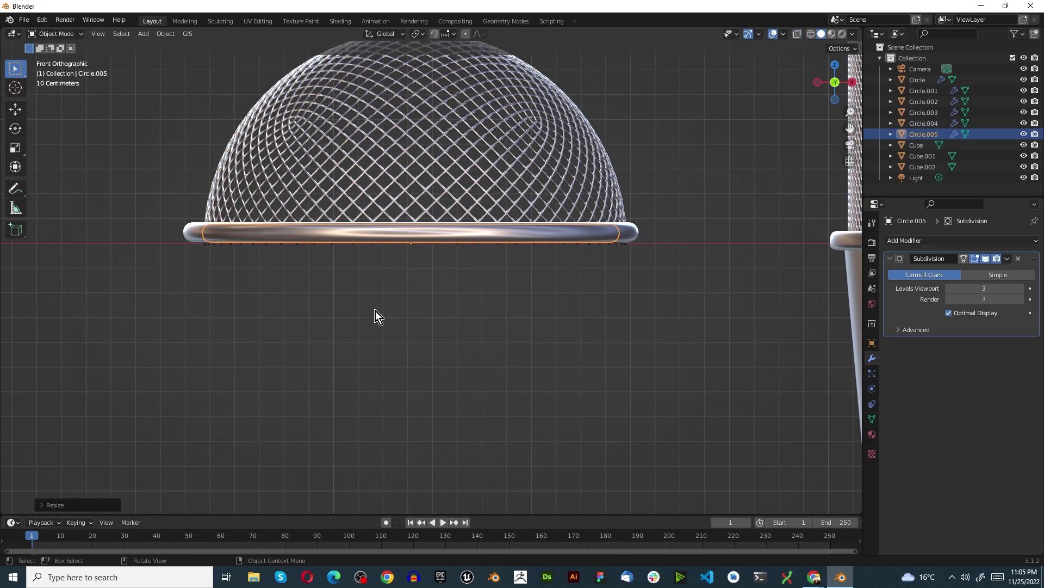
In Edit Mode, extrude the inner ring's underside face loop a short way down and flare its end by about 1.25
key("Tab")
middle_click_drag(375, 311, 248, 191)
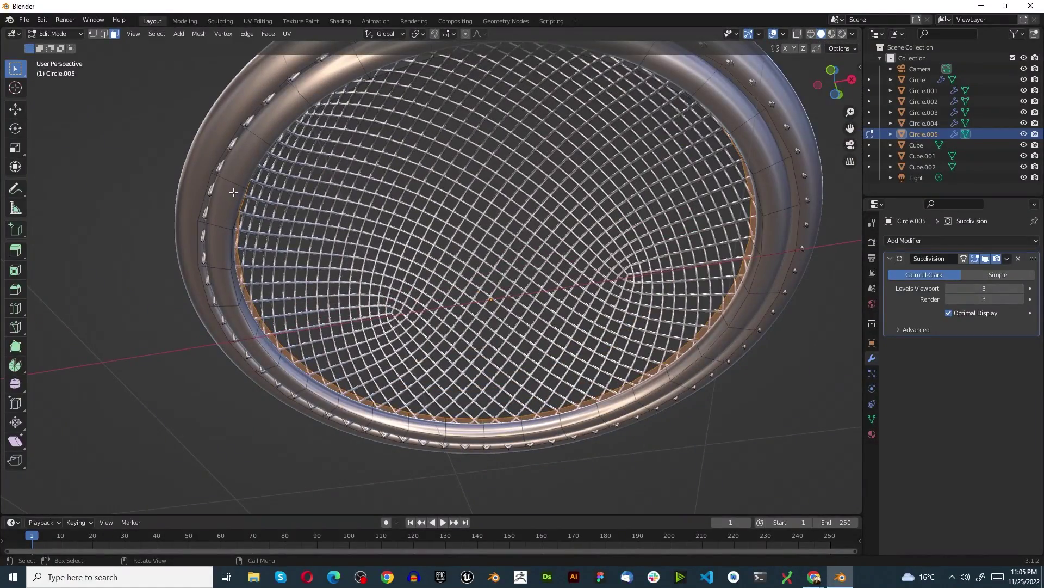
left_click(233, 179, "alt")
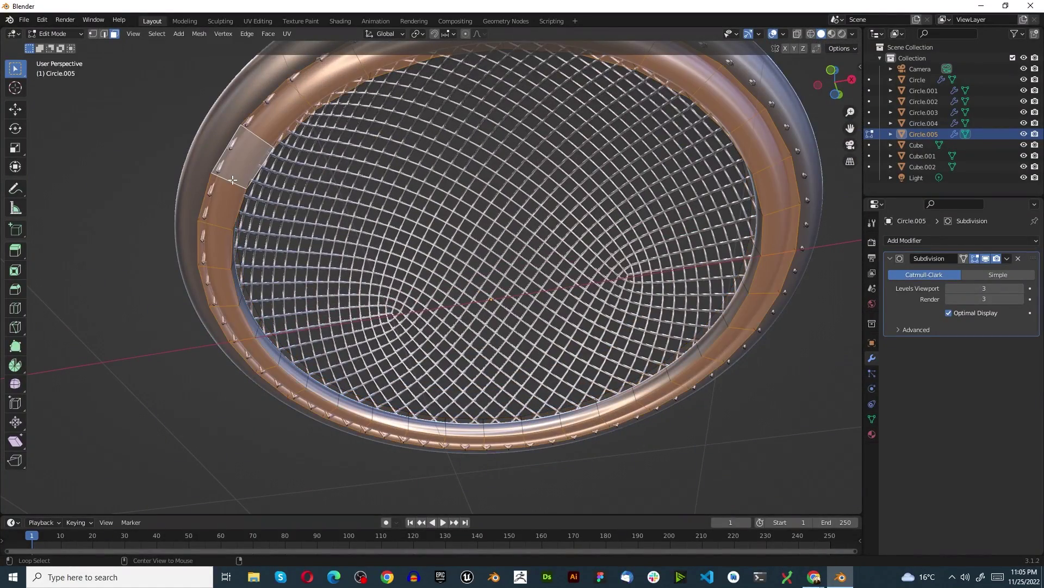
key("KP_7")
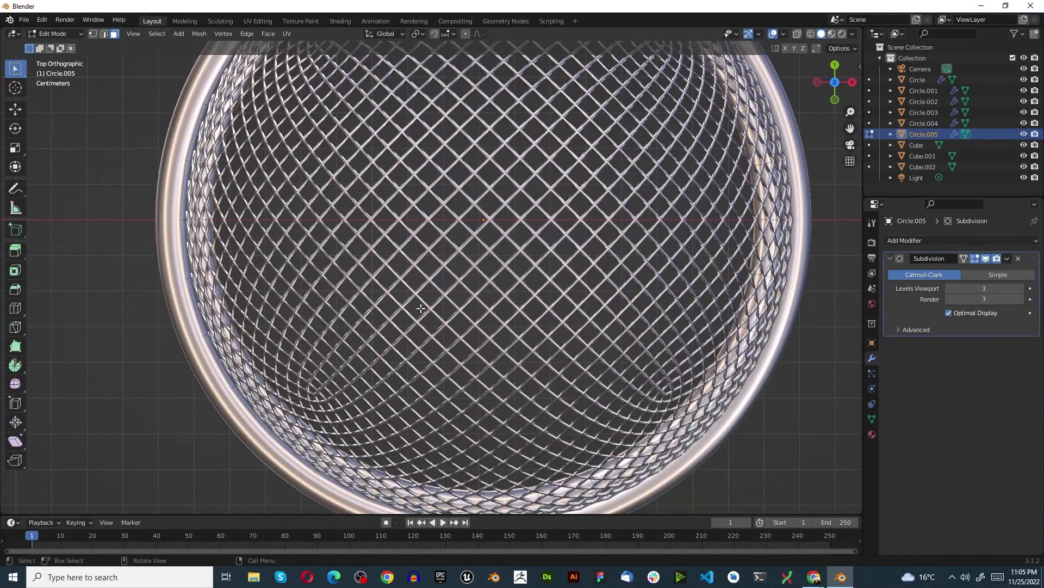
key("KP_1")
scroll(420, 308, "down", 8)
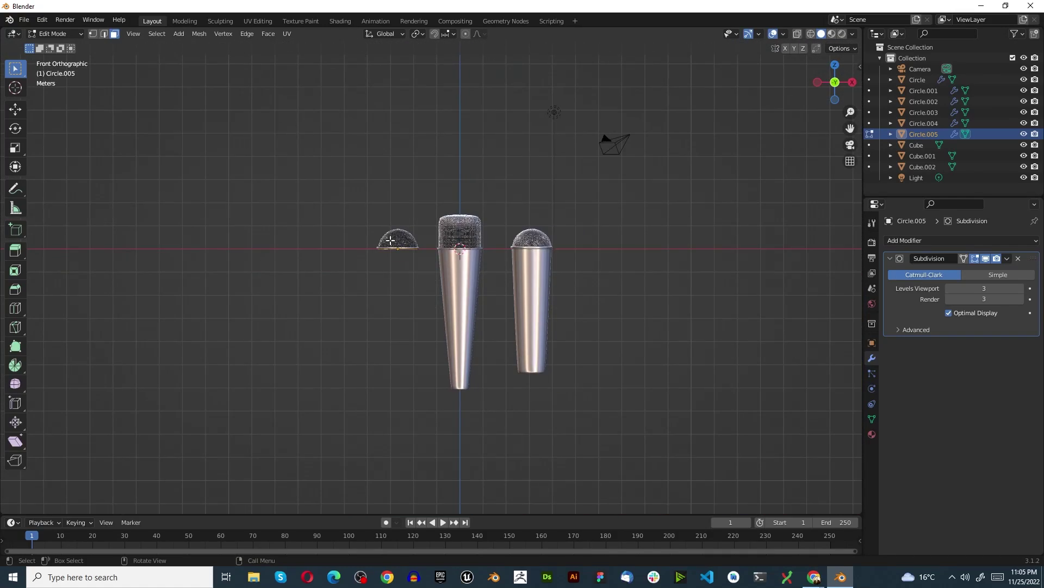
key("e")
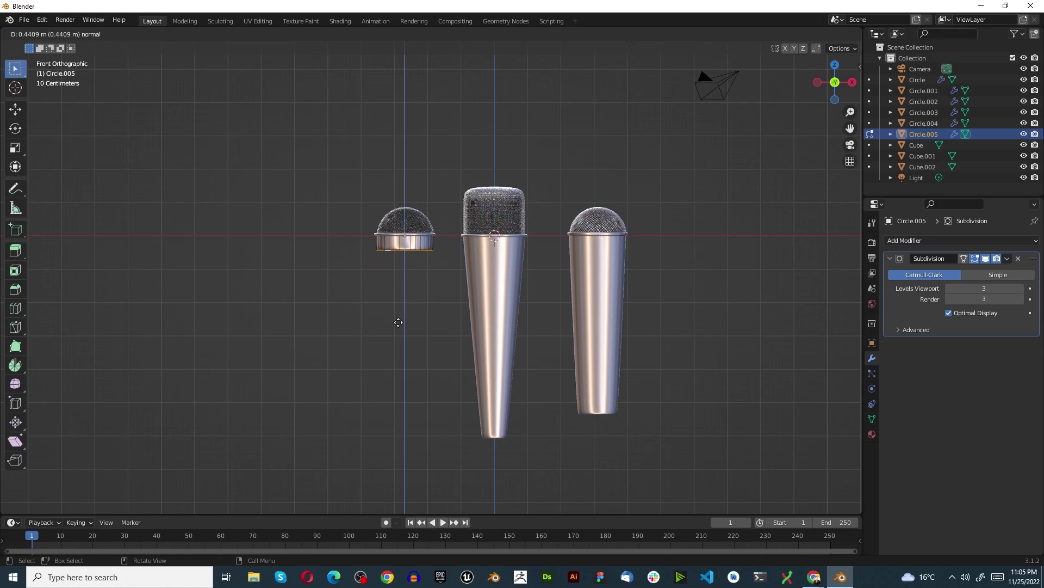
left_click(399, 311)
scroll(405, 261, "up", 4)
scroll(405, 257, "up", 3)
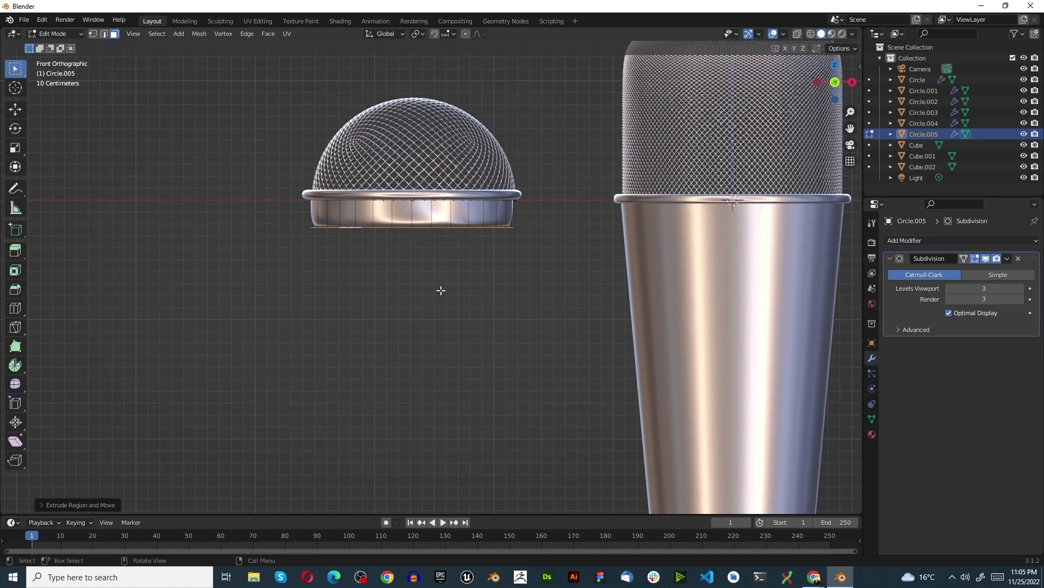
key("s")
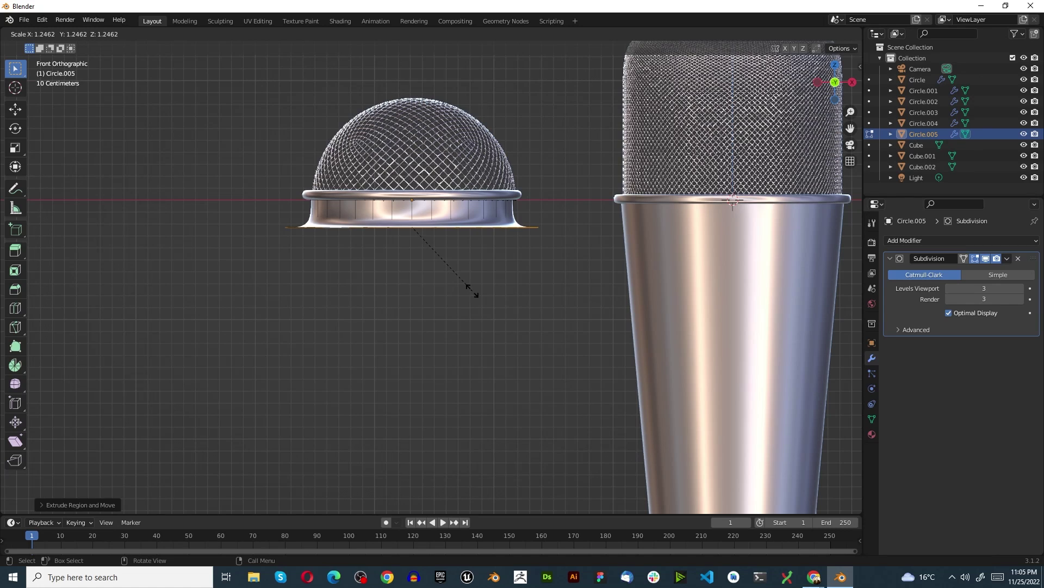
left_click(475, 291)
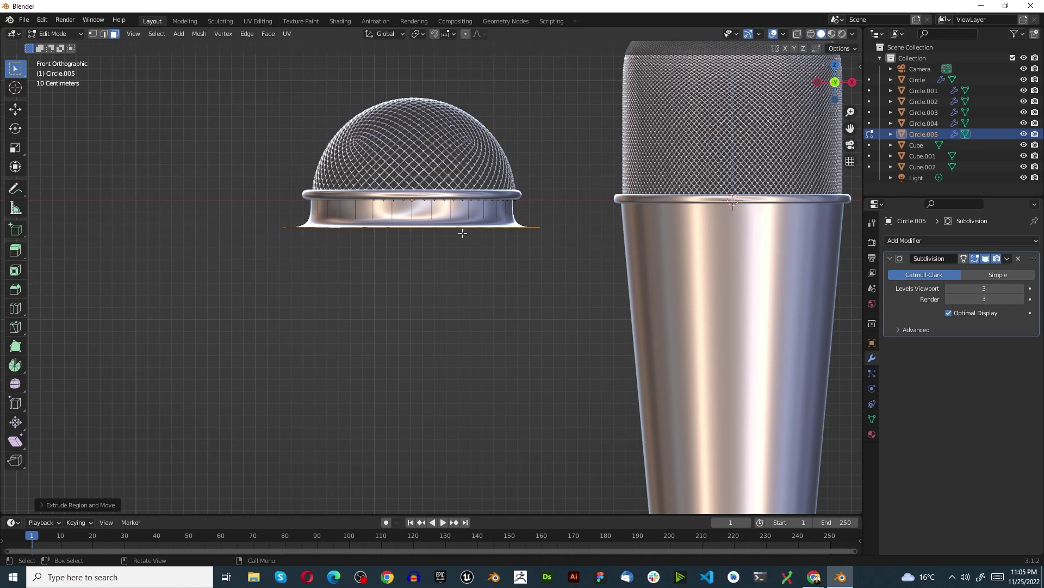
Extrude the flared end far down into a handle slightly longer than the middle microphone's, then taper its tip to less than half width
scroll(463, 232, "down", 5)
key("e")
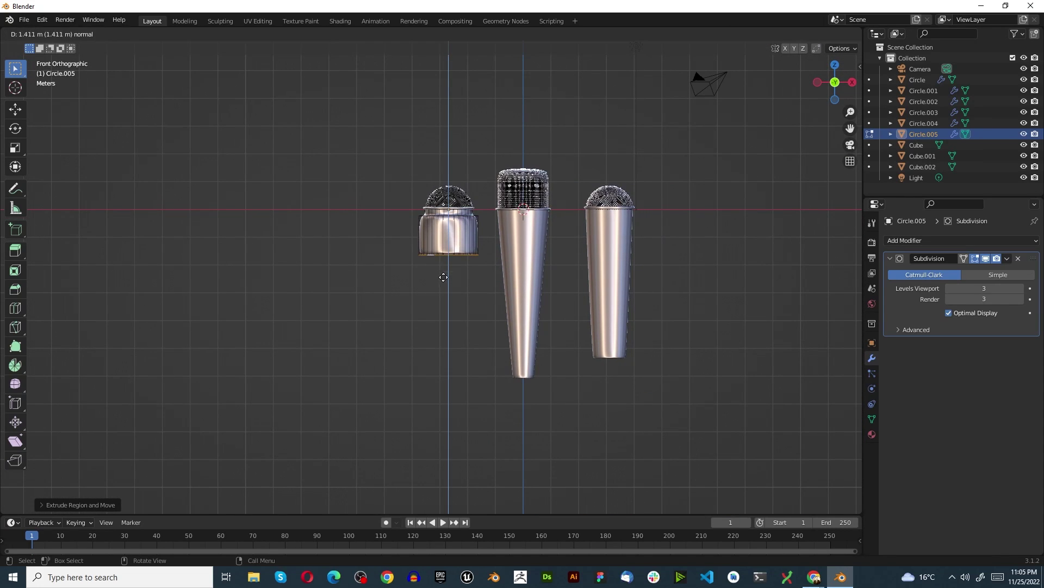
left_click(458, 422)
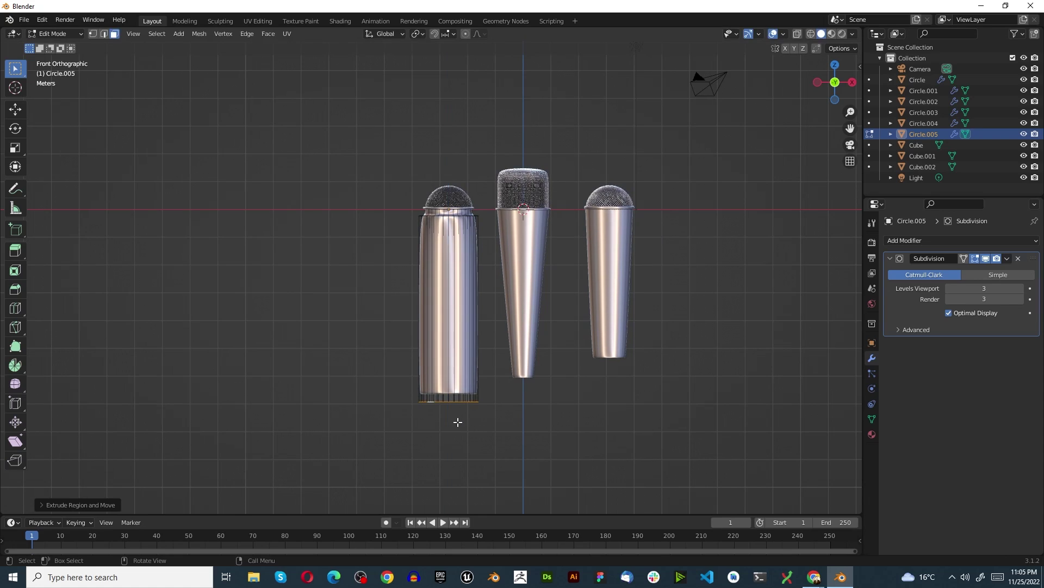
key("s")
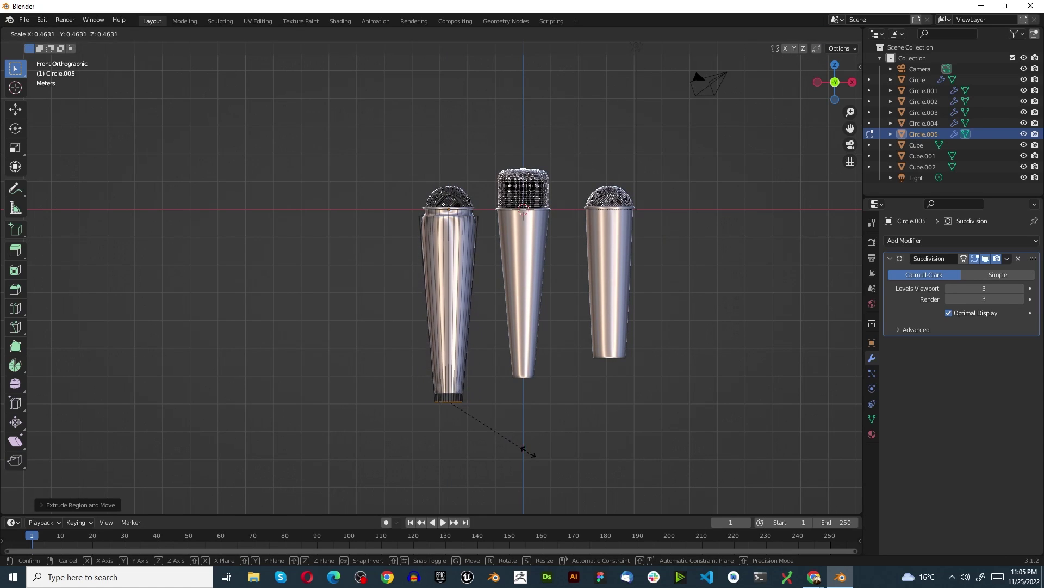
left_click(515, 448)
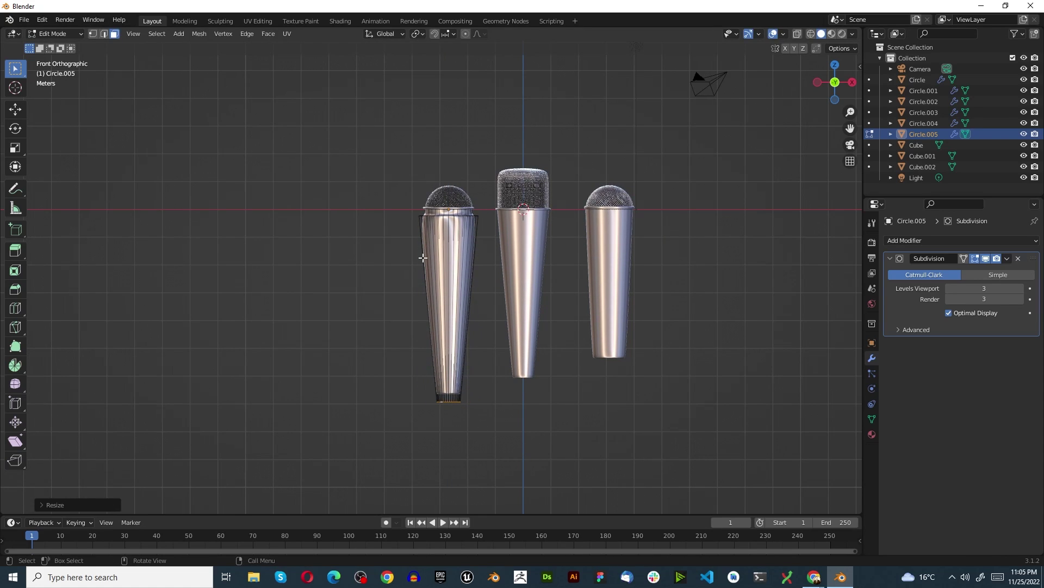
Add two evenly spaced loop cuts around the tapered handle and scale them out by about 1.3 to bulge its sides
scroll(423, 257, "up", 2)
key("ctrl+r")
scroll(443, 303, "up", 1)
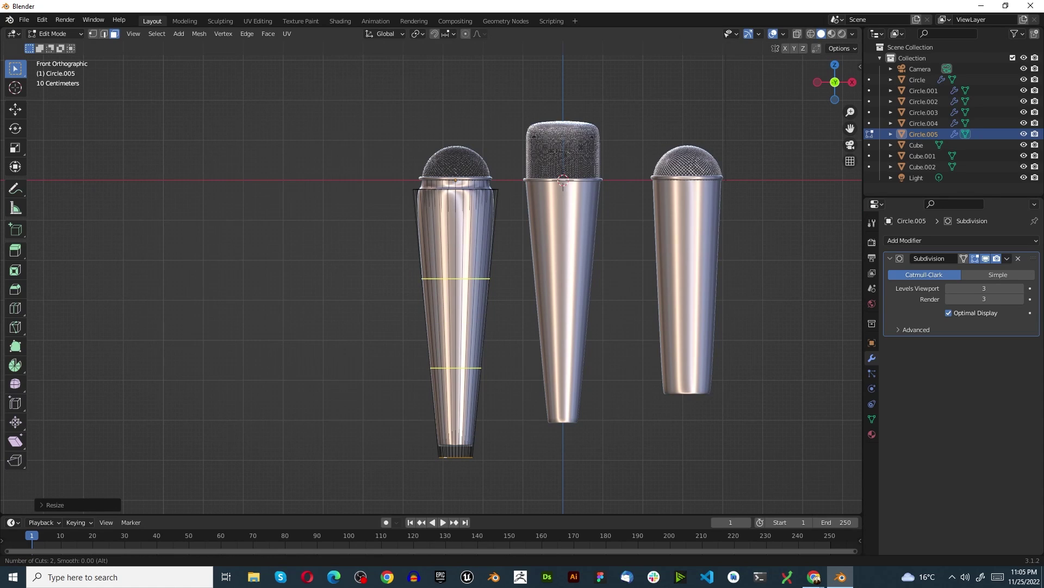
left_click(446, 302)
left_click(455, 301)
key("s")
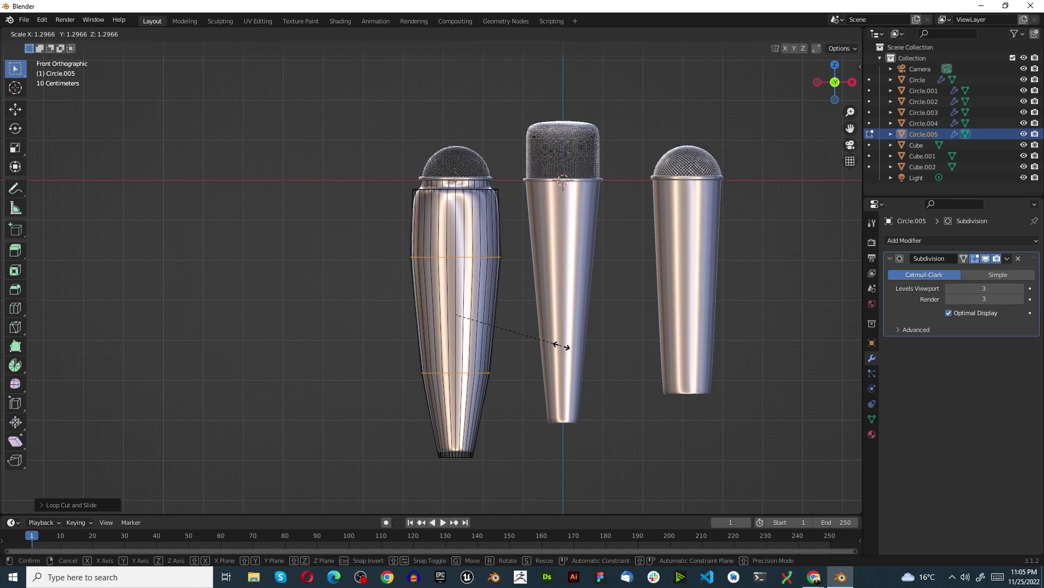
left_click(555, 345)
Bevel the handle's two new edge loops into narrow bands with a width of about 0.11 m
scroll(379, 296, "up", 2)
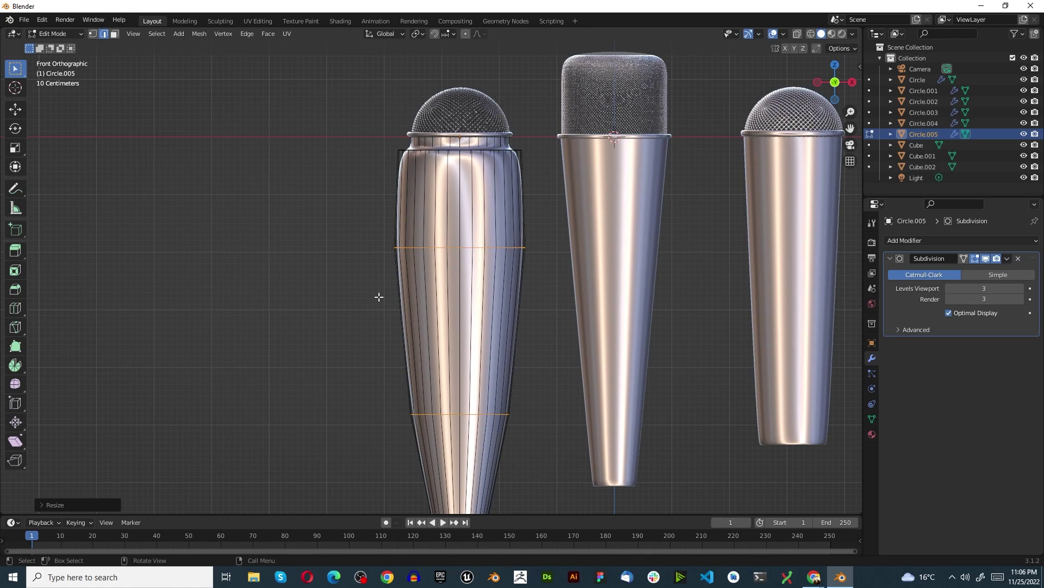
key("ctrl+b")
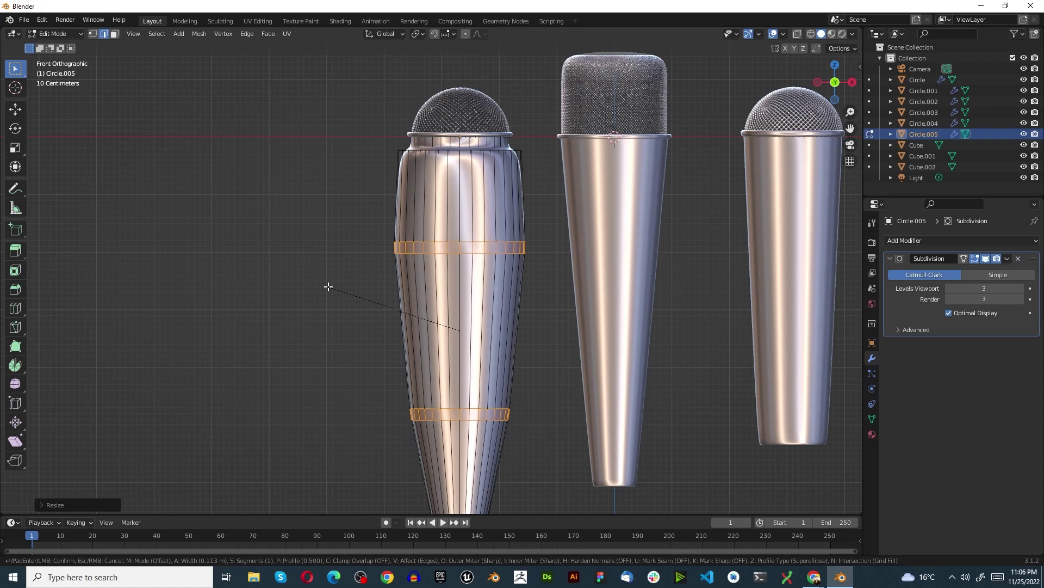
left_click(328, 287)
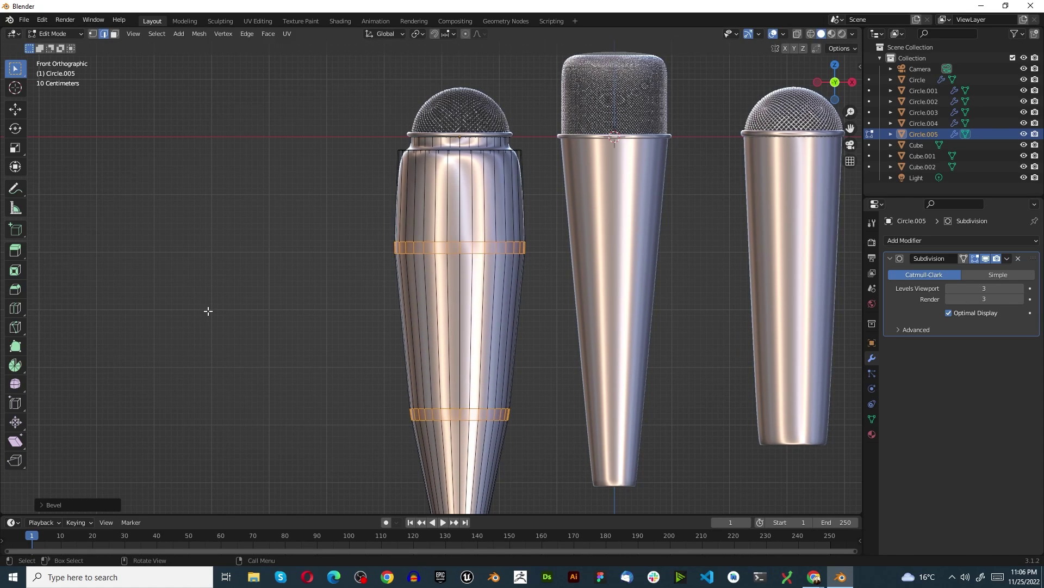
key("s")
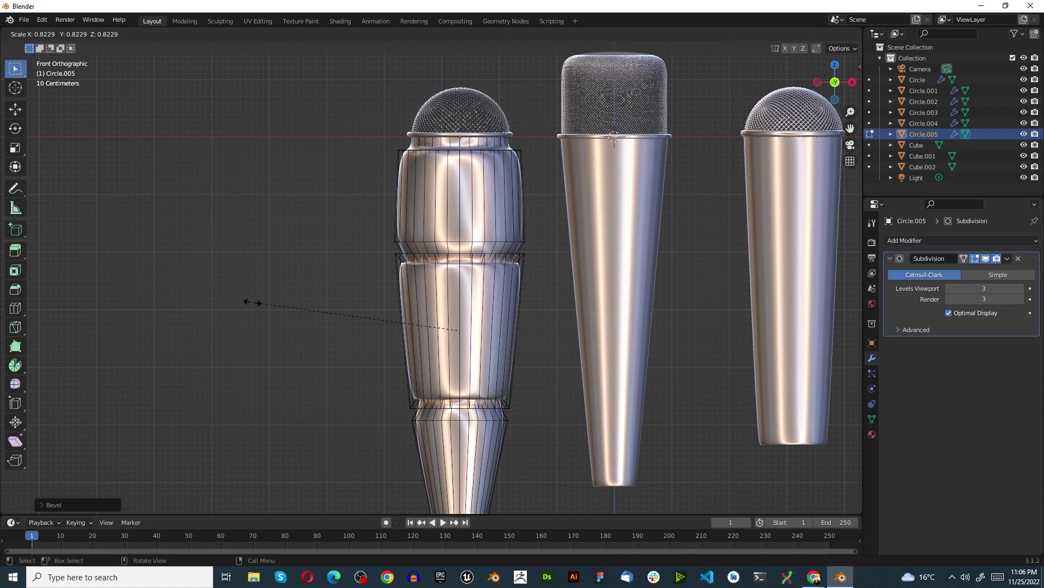
key("Escape")
key("ctrl+z")
key("ctrl+z")
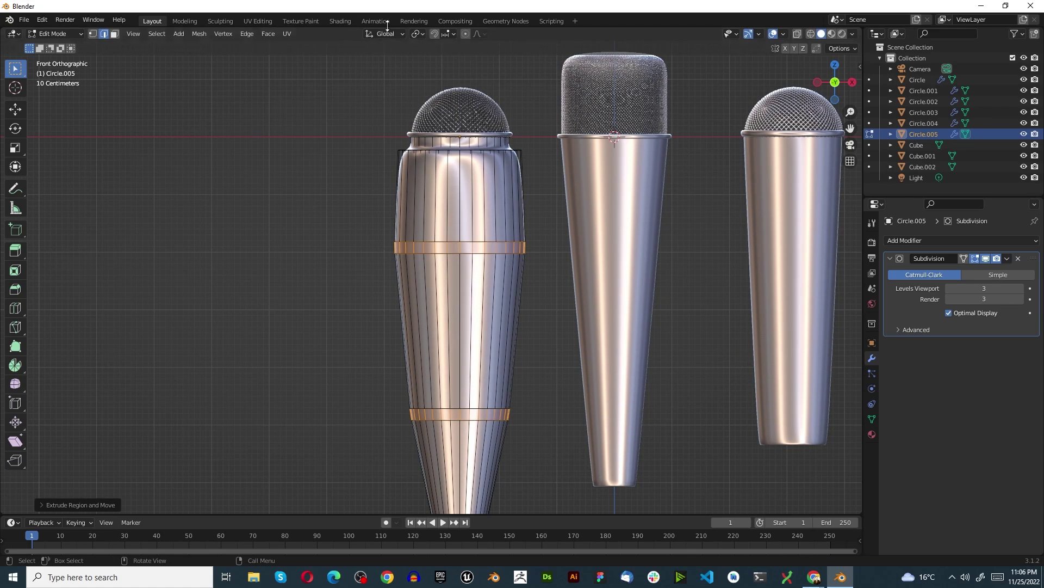
Scale both narrow handle bands inward to about 0.74 around their individual origins, forming two grooves
left_click(411, 35)
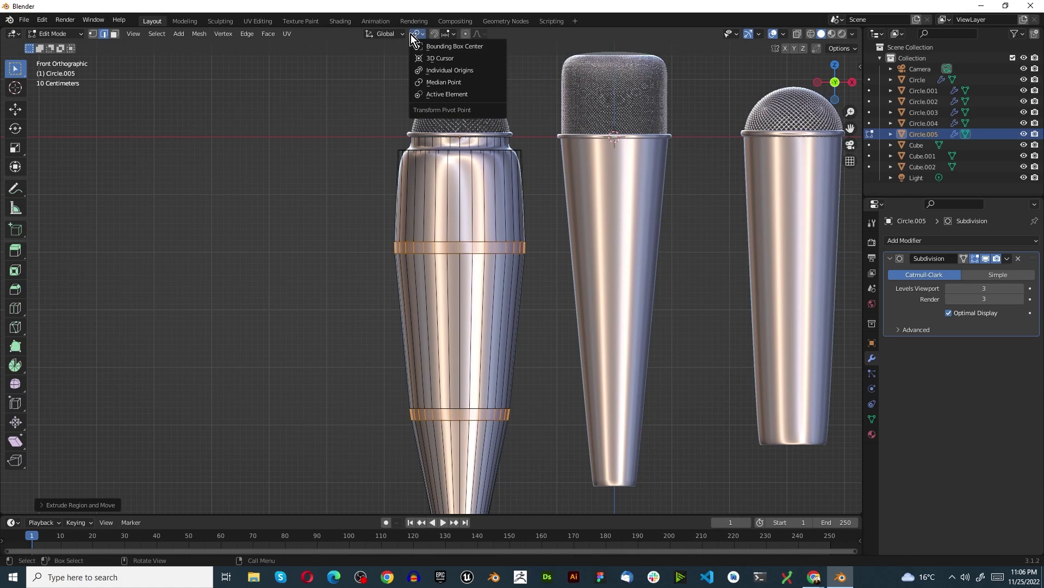
left_click(462, 71)
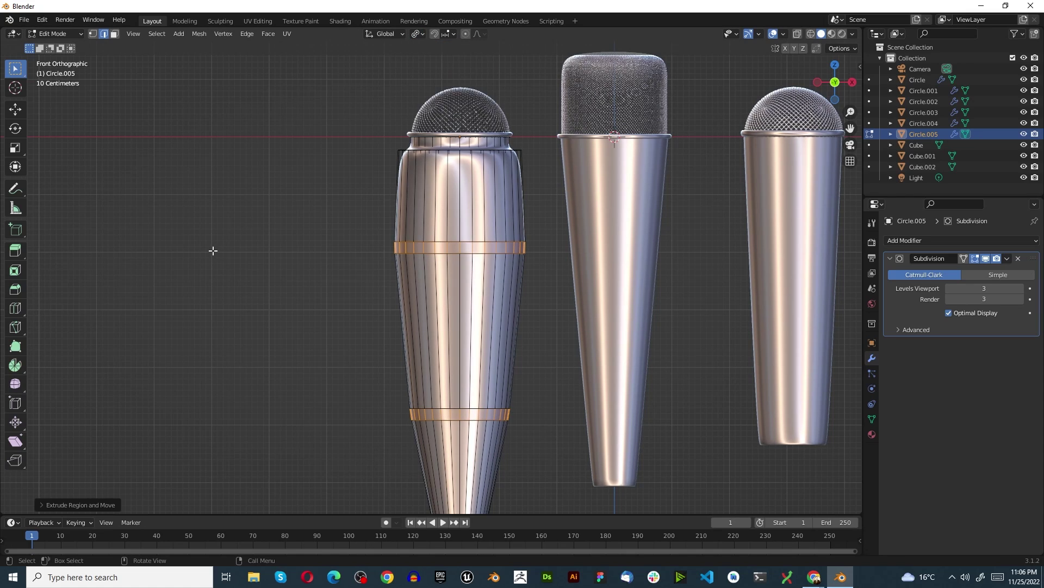
key("s")
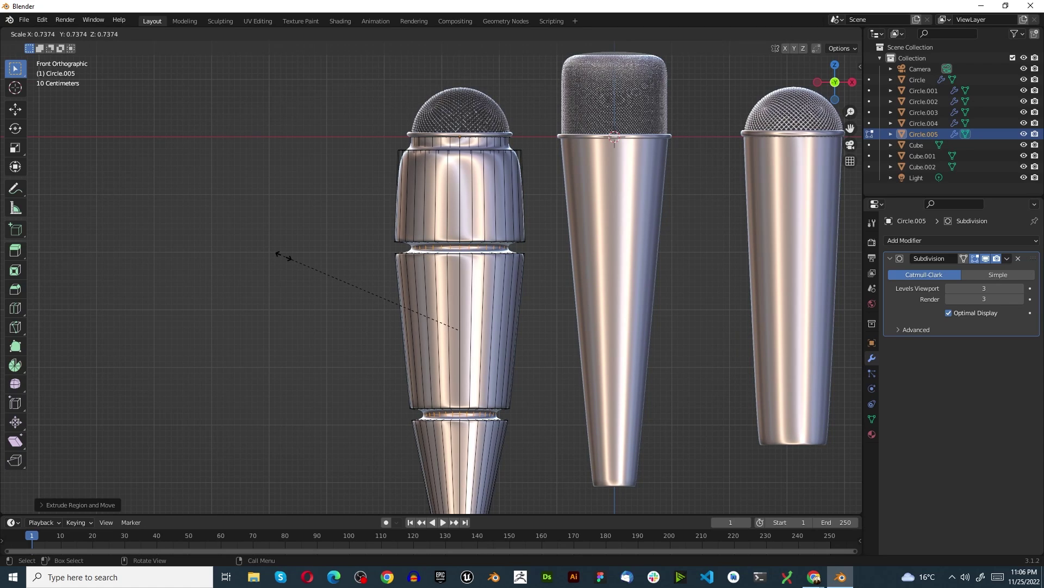
left_click(278, 254)
scroll(419, 240, "up", 4)
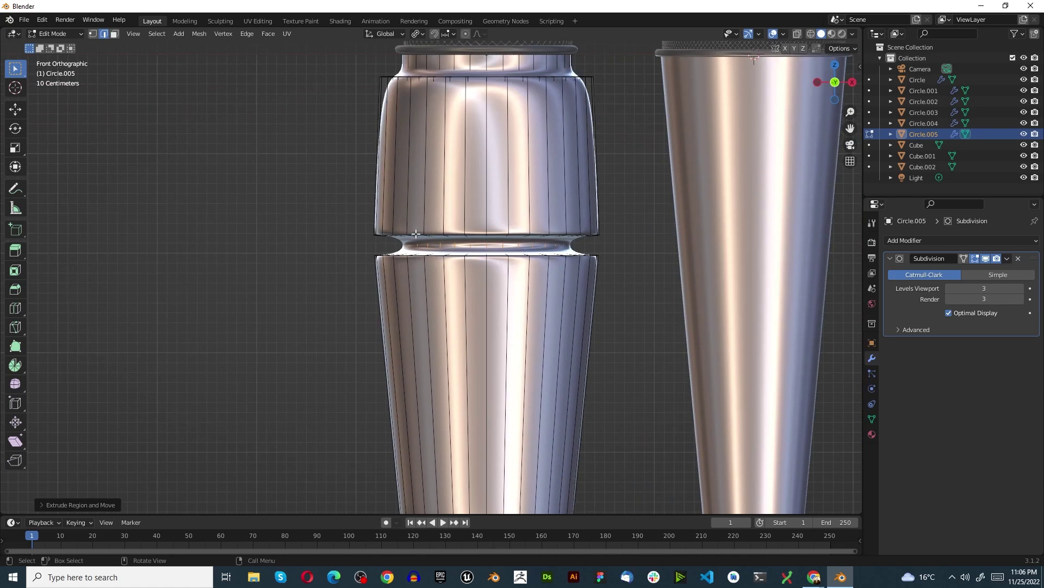
key("Tab")
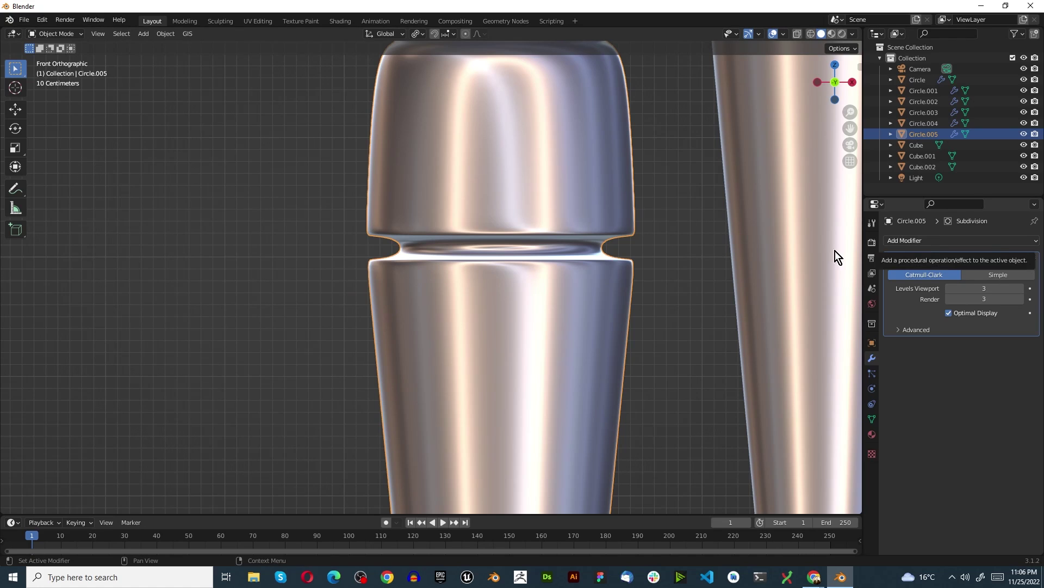
scroll(454, 286, "down", 2)
scroll(432, 224, "up", 3)
Mark the two outer rim edge loops of the handle's upper groove as sharp
key("Tab")
scroll(419, 236, "up", 2)
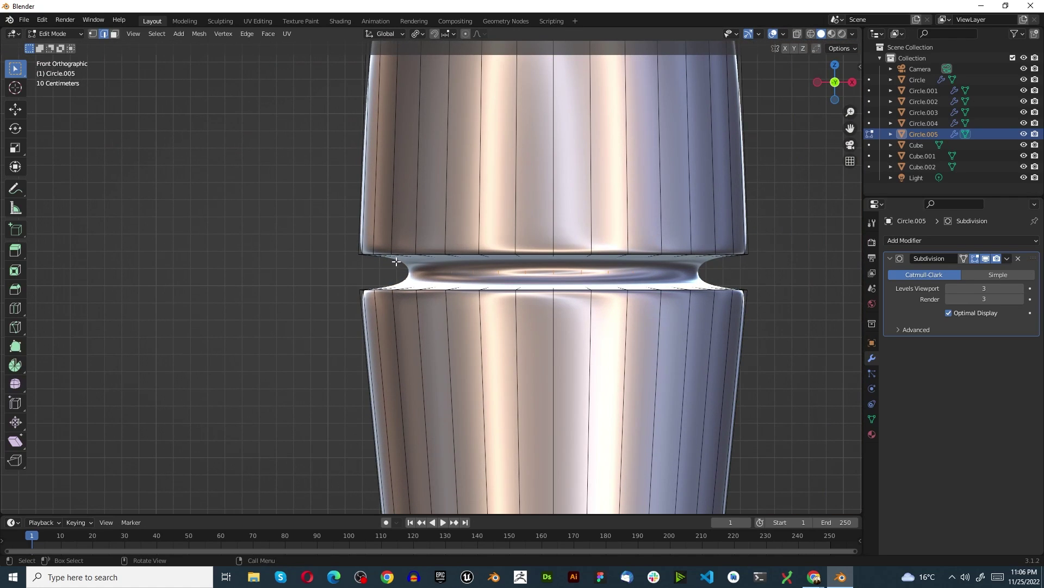
left_click(405, 254, "alt")
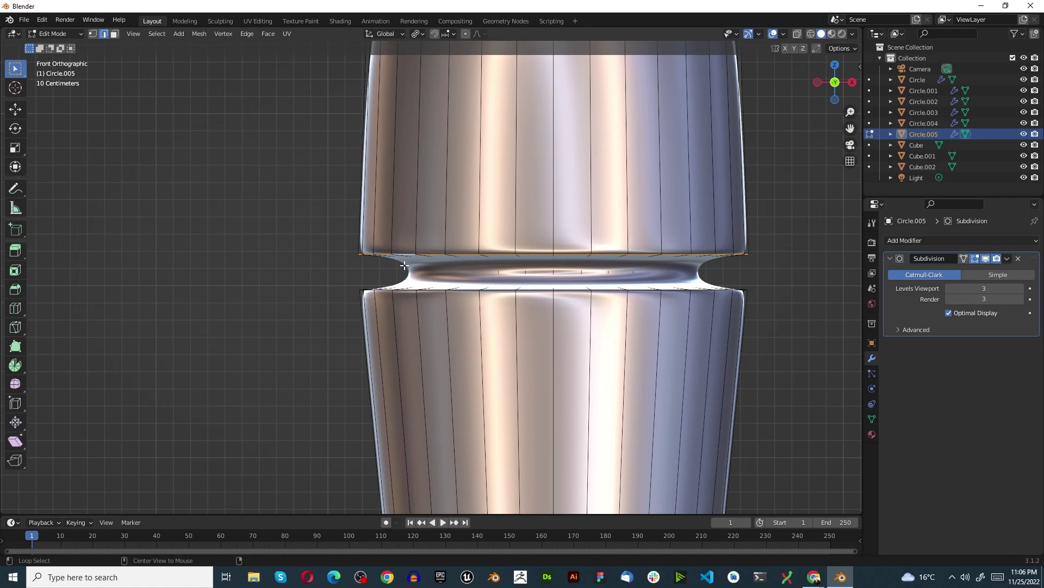
scroll(417, 296, "down", 1, "alt")
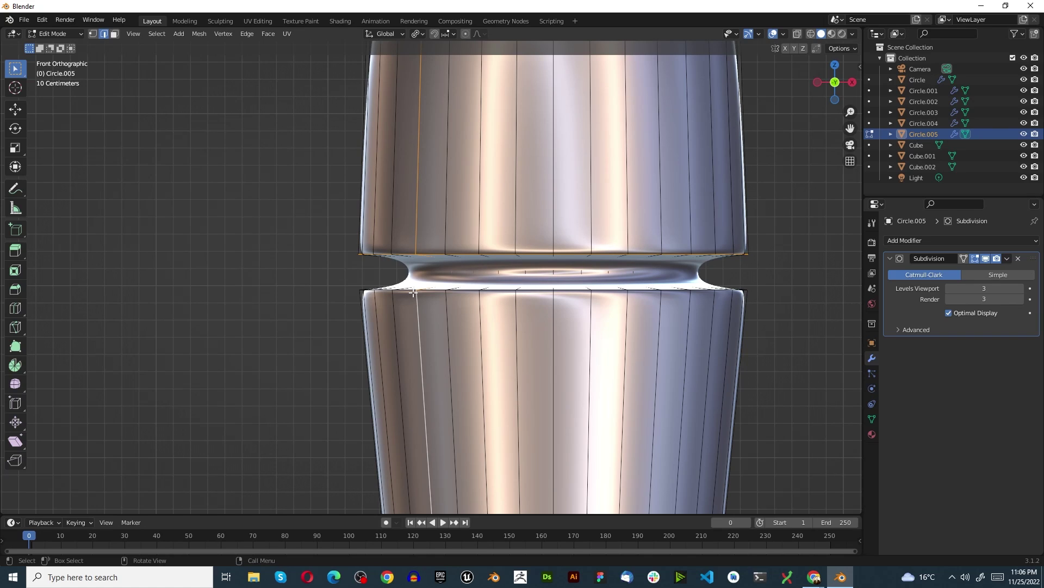
left_click(413, 291, "alt")
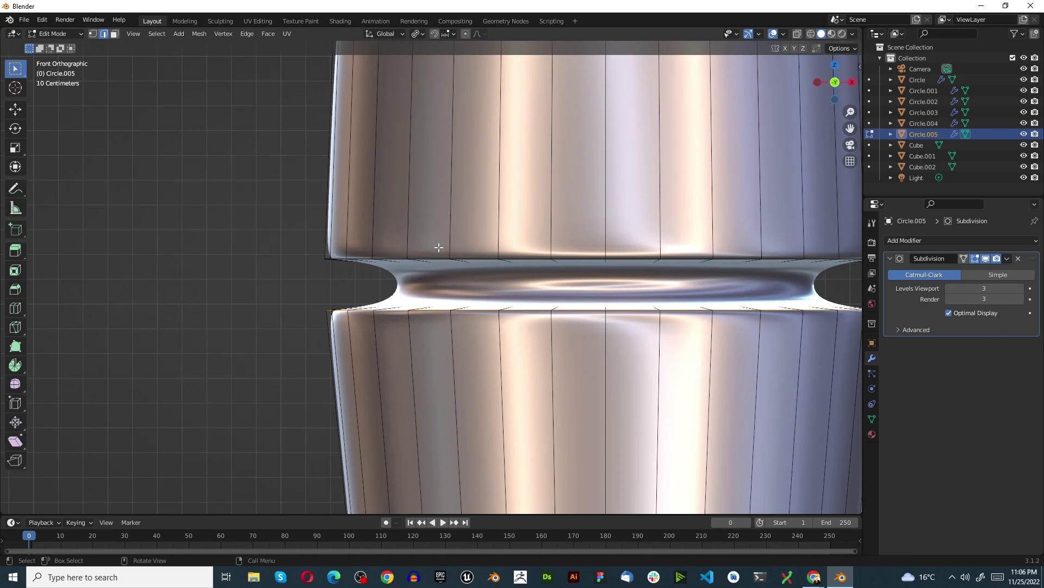
left_click(429, 258, "alt+shift")
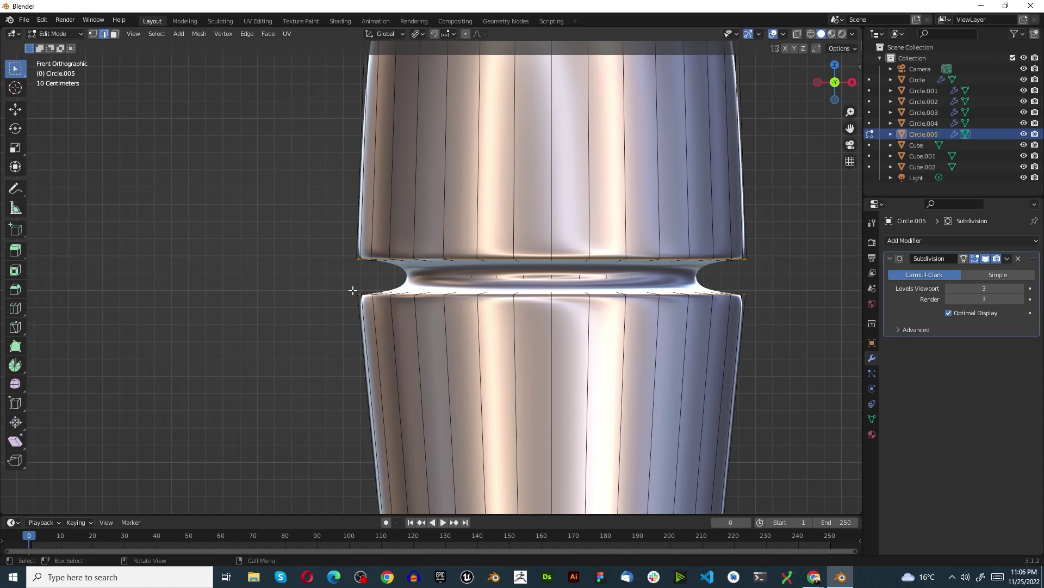
key("ctrl+b")
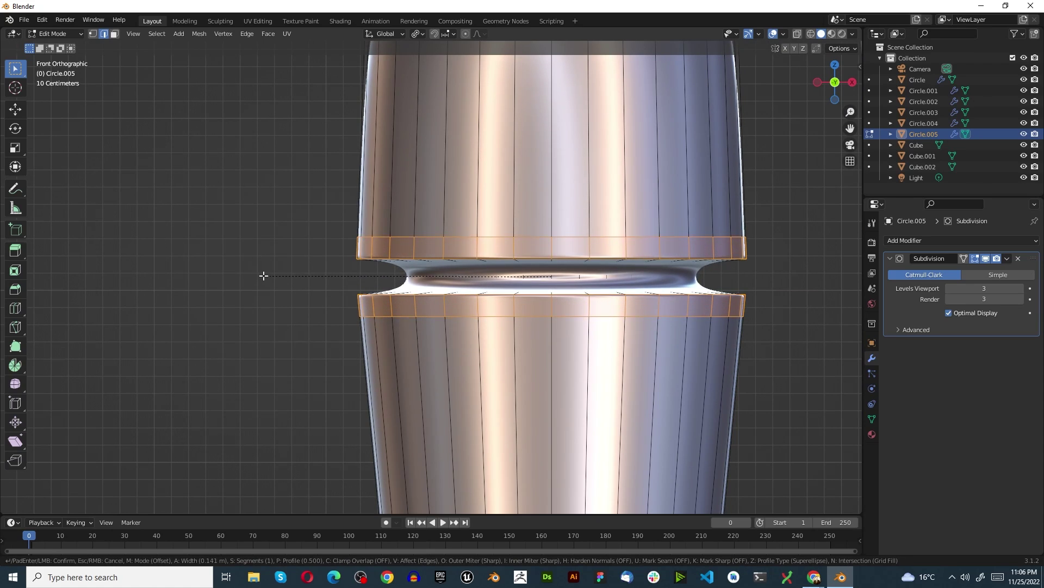
right_click(267, 275)
right_click(430, 310)
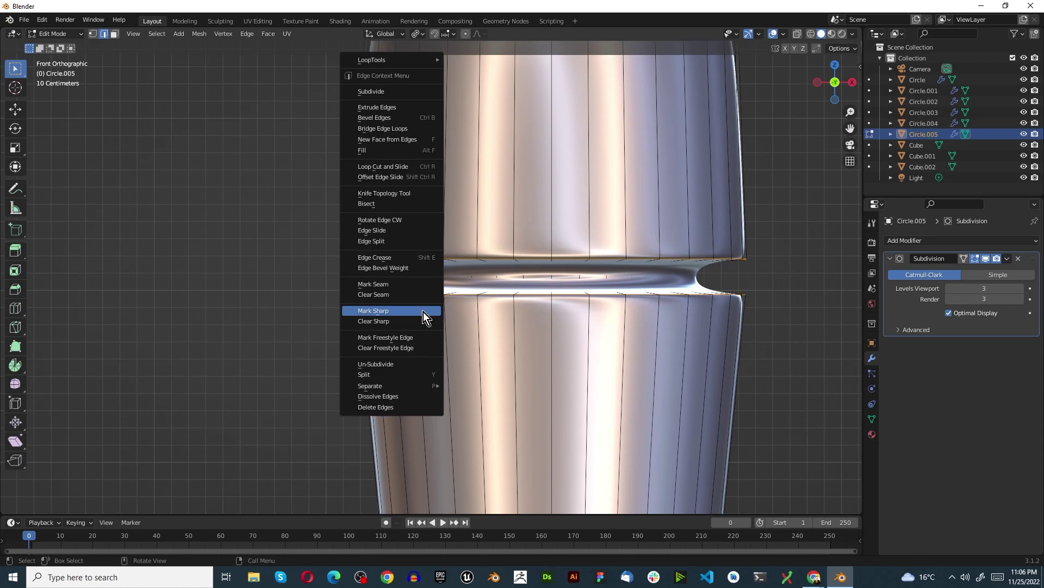
left_click(403, 302)
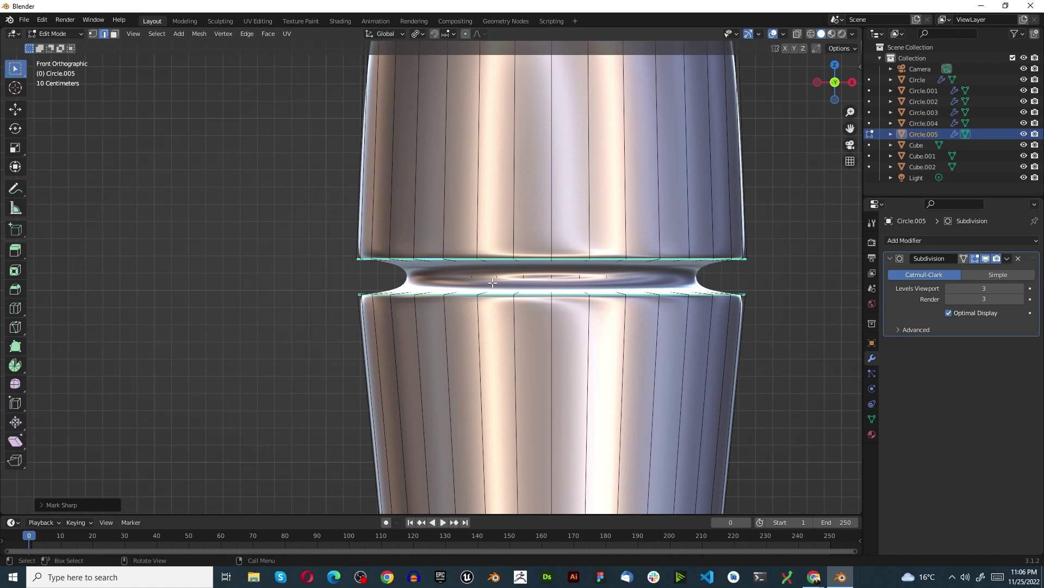
Turn on X-ray and mark the upper groove's two inner edge loops as sharp
left_click(798, 34)
scroll(455, 327, "up", 3)
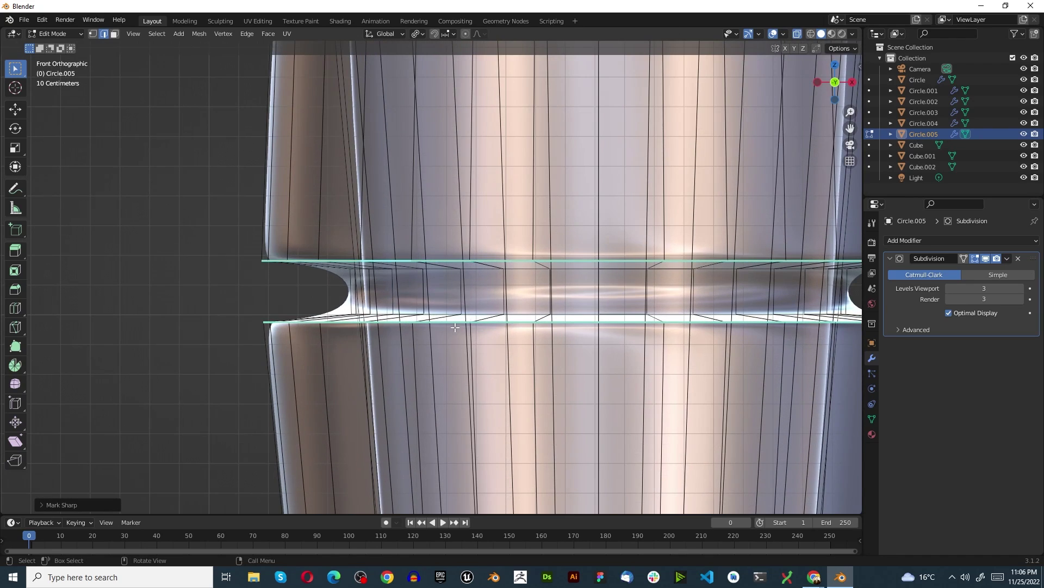
key("alt")
left_click(508, 275, "alt")
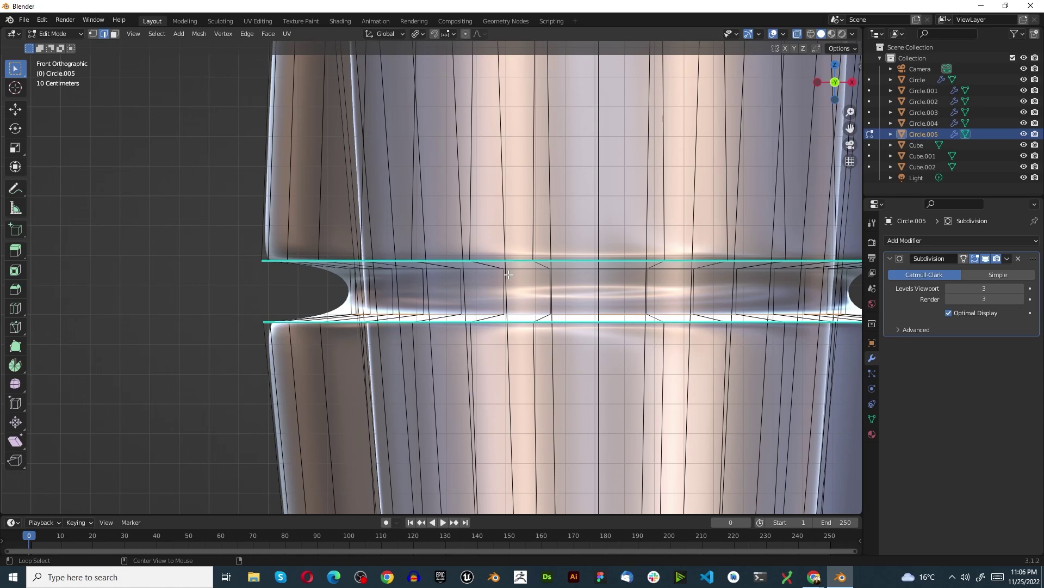
left_click(520, 266, "alt")
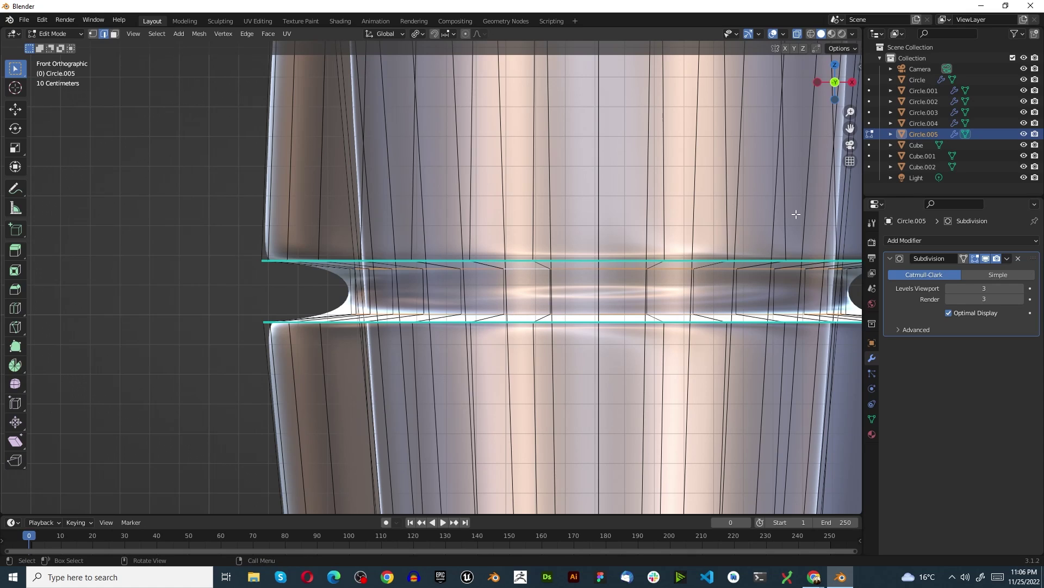
right_click(542, 320)
left_click(542, 321)
scroll(504, 298, "up", 1)
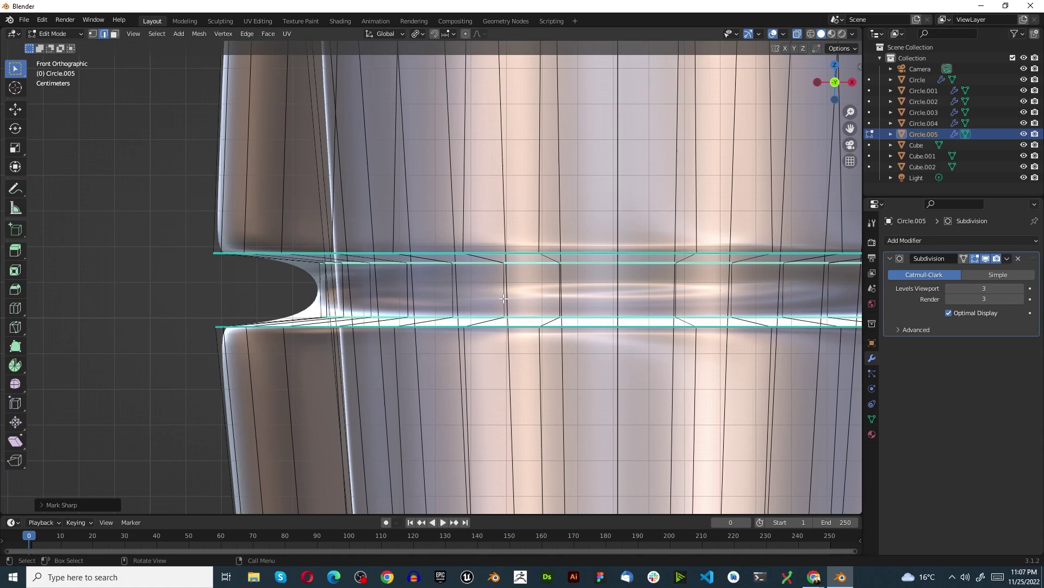
Select the upper groove's lower inner edge loop alone and mark it as sharp again
key("Tab")
key("Tab")
scroll(523, 301, "up", 2)
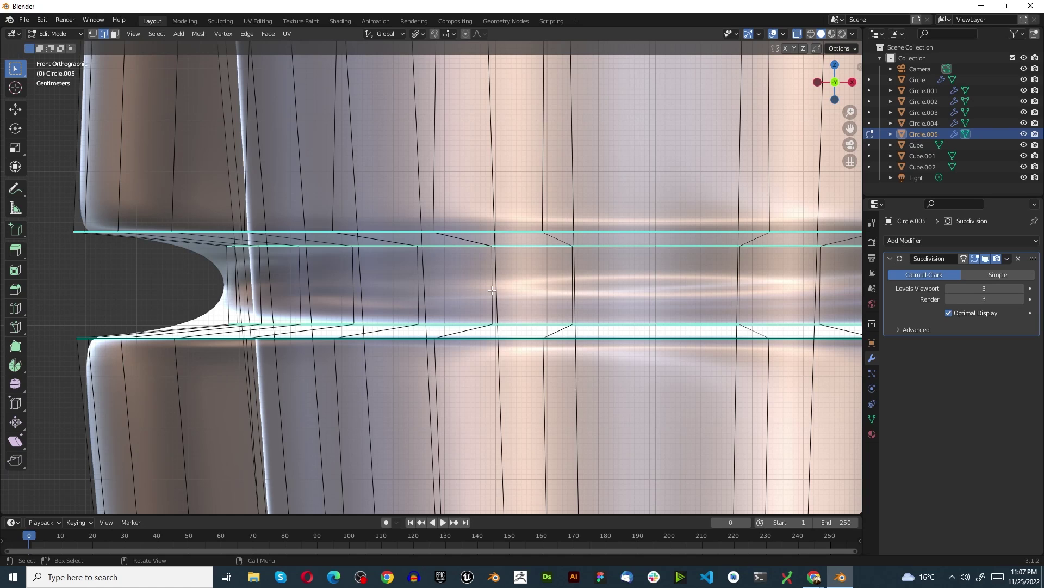
scroll(491, 290, "up", 6)
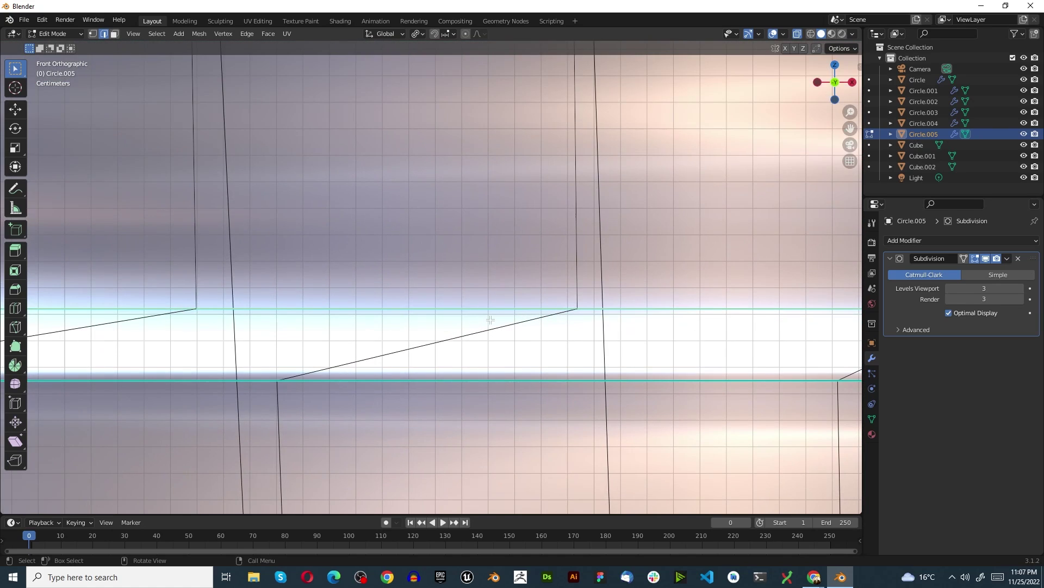
scroll(489, 314, "up", 4)
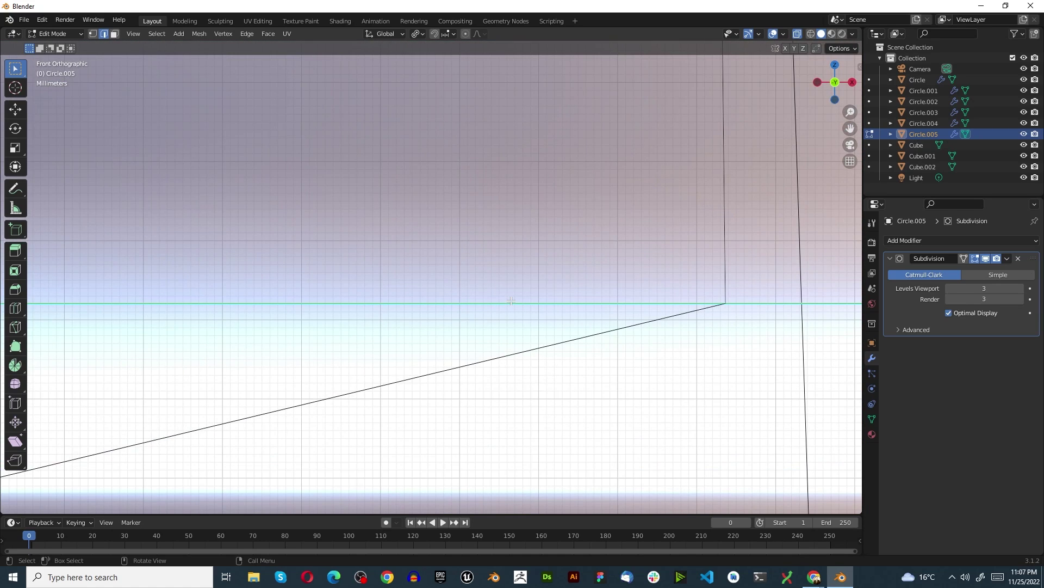
left_click_drag(488, 273, 555, 329)
left_click(533, 303, "alt")
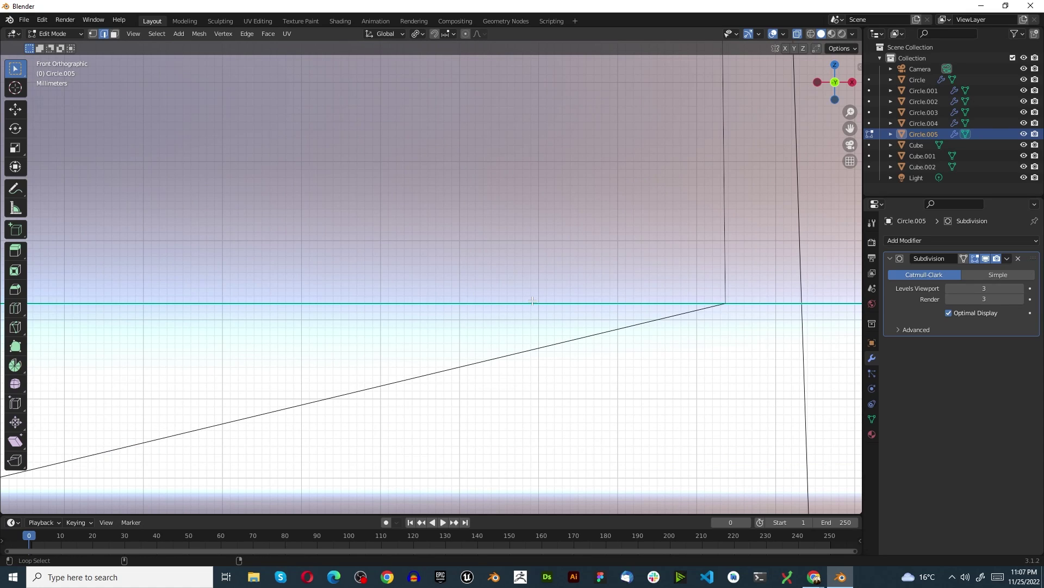
right_click(533, 300)
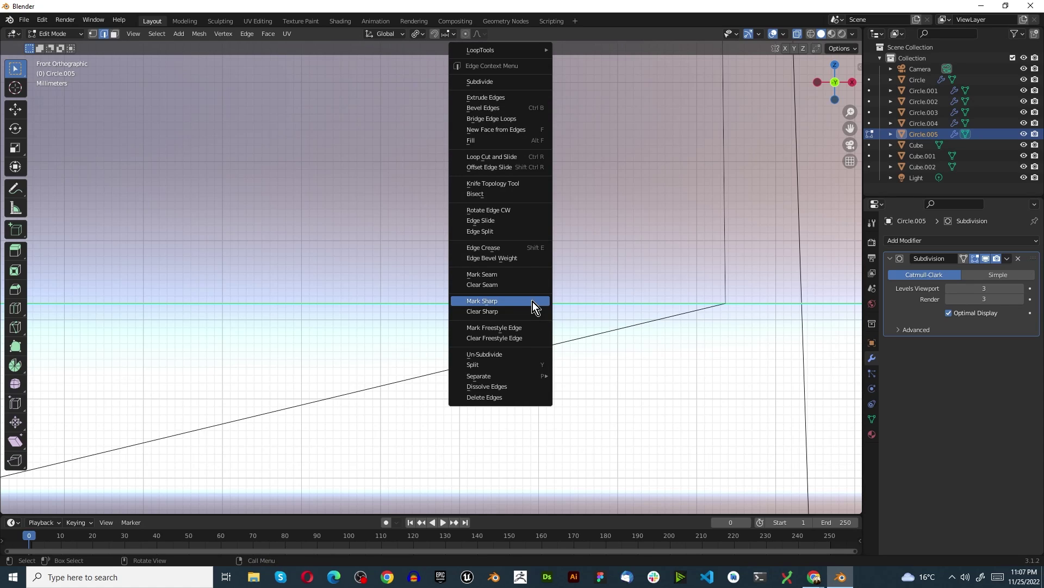
left_click(533, 301)
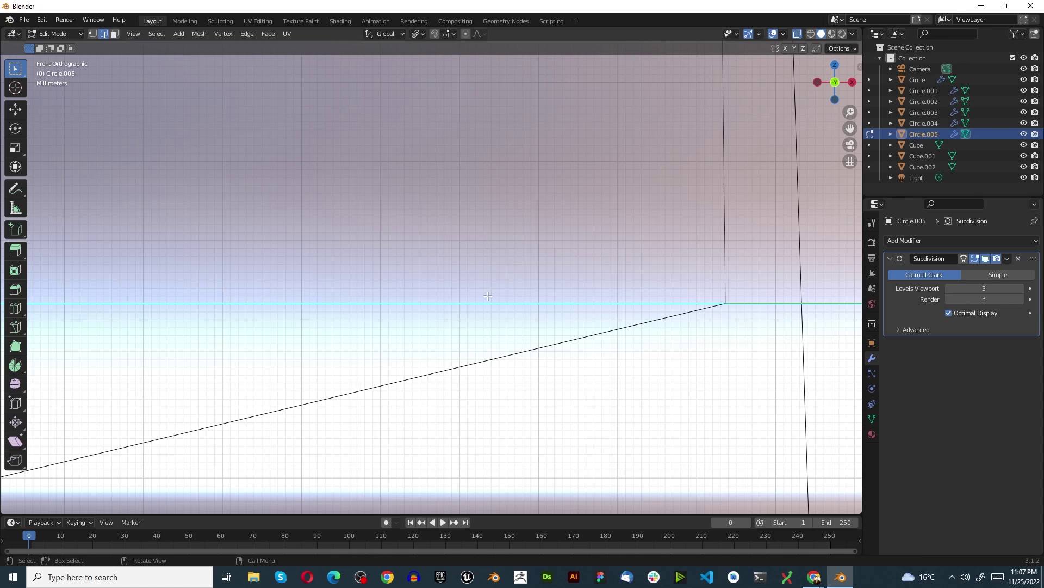
Try dissolving the upper groove's lower inner edge loop and check the handle's shape in Object Mode
key("x")
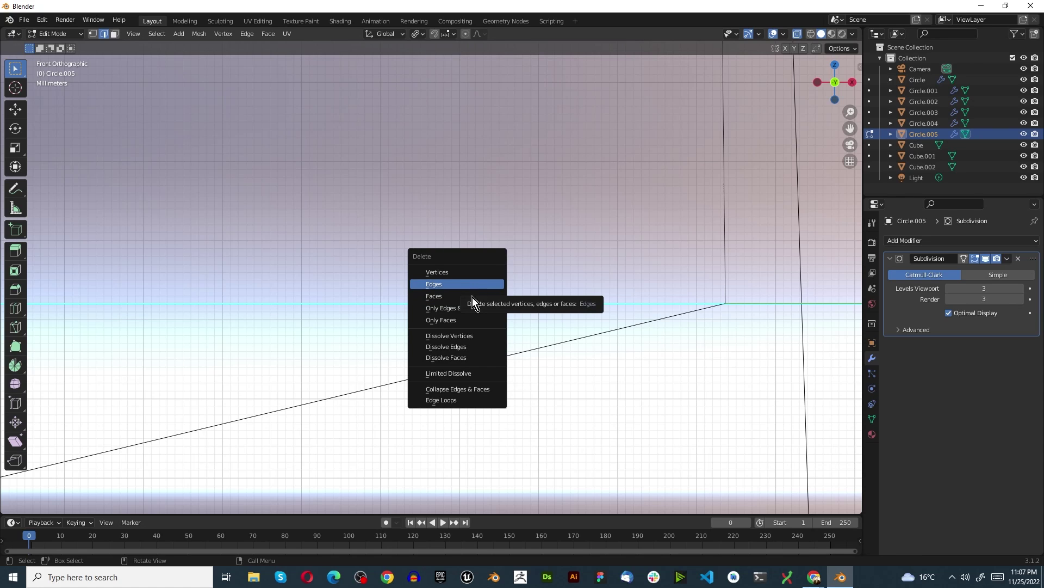
left_click(468, 347)
scroll(452, 276, "down", 2)
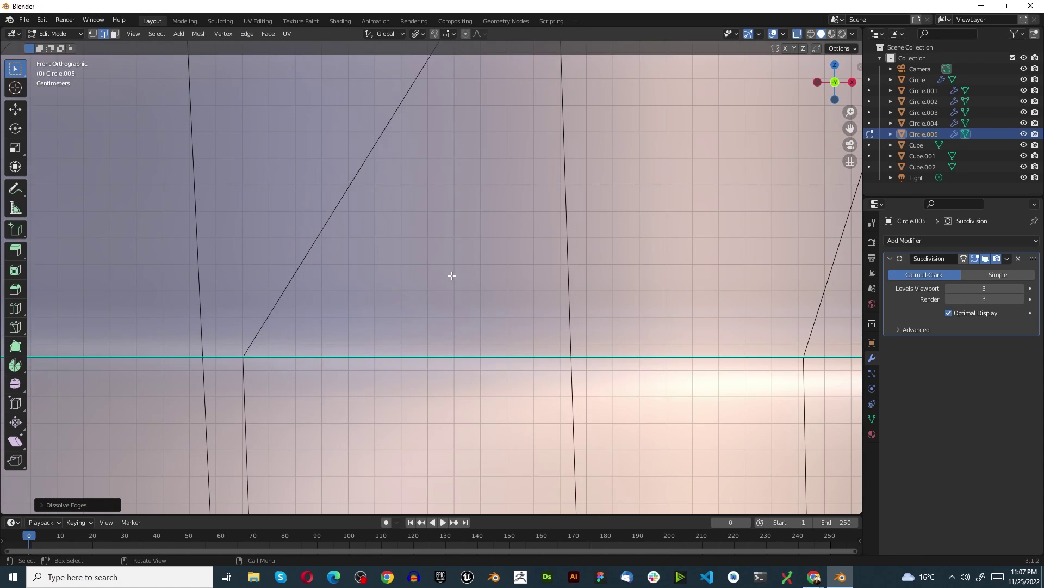
scroll(452, 276, "down", 5)
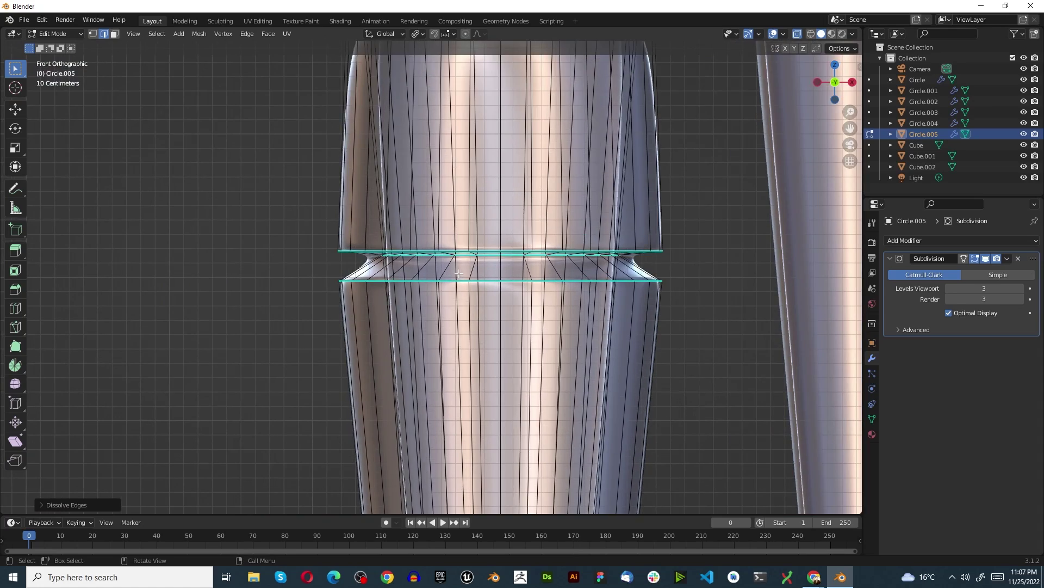
scroll(458, 274, "up", 1)
key("Tab")
scroll(461, 265, "down", 6)
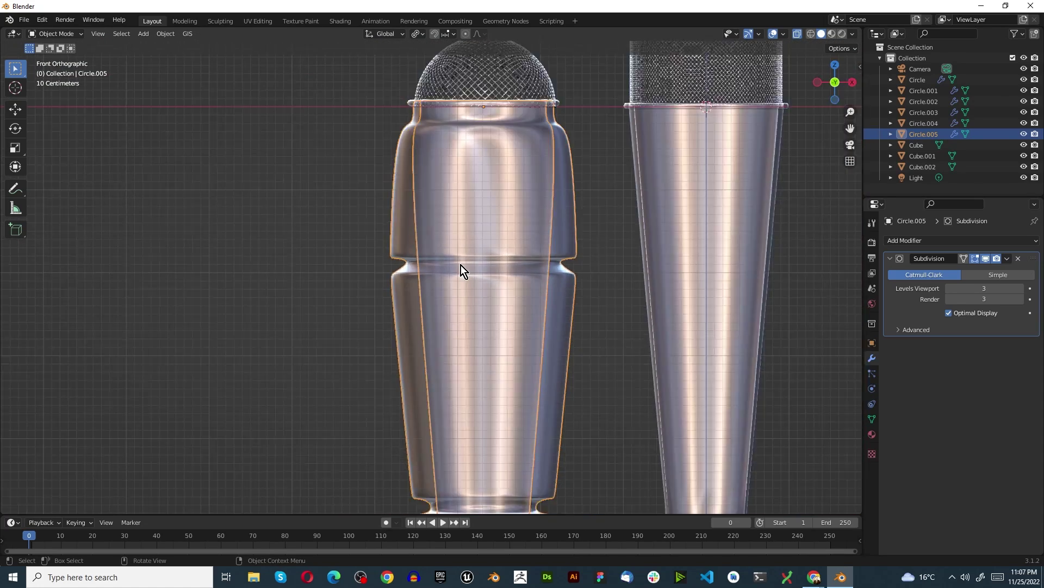
scroll(502, 381, "up", 5)
scroll(502, 380, "up", 6)
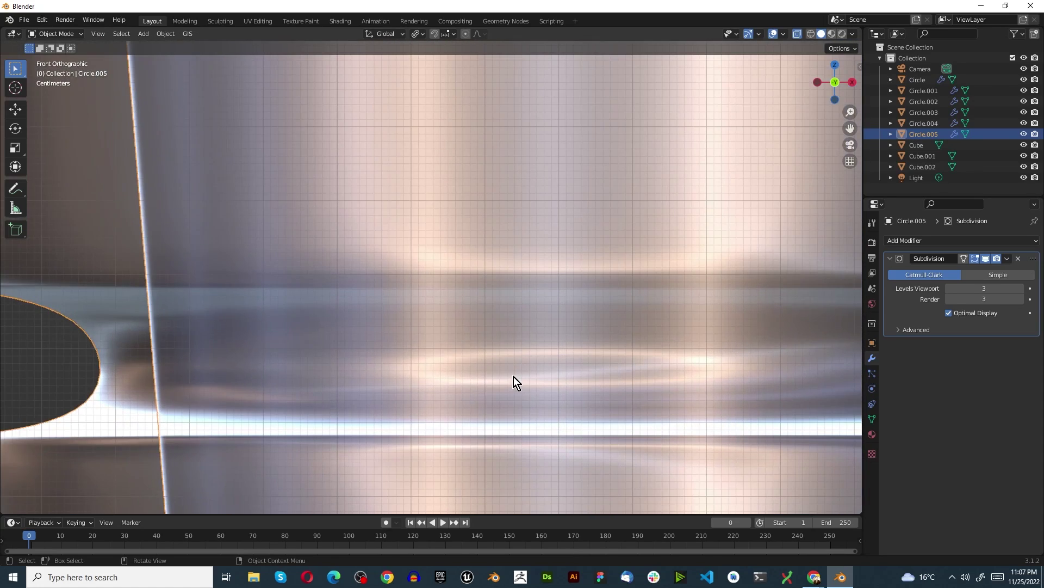
In Edit Mode, select the upper groove's inner face loop and mark all of its edges as sharp
key("Tab")
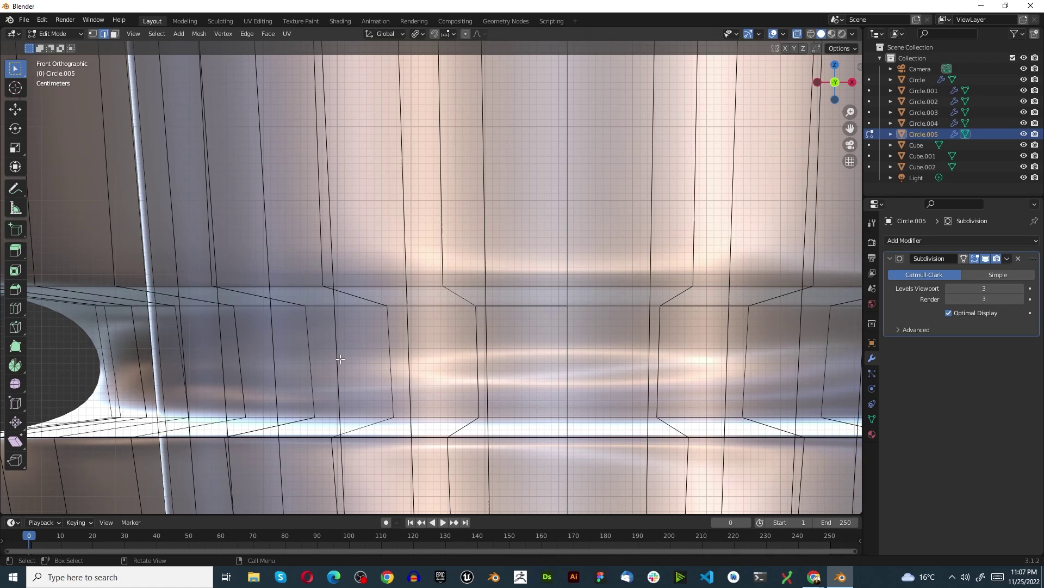
key("3")
key("a")
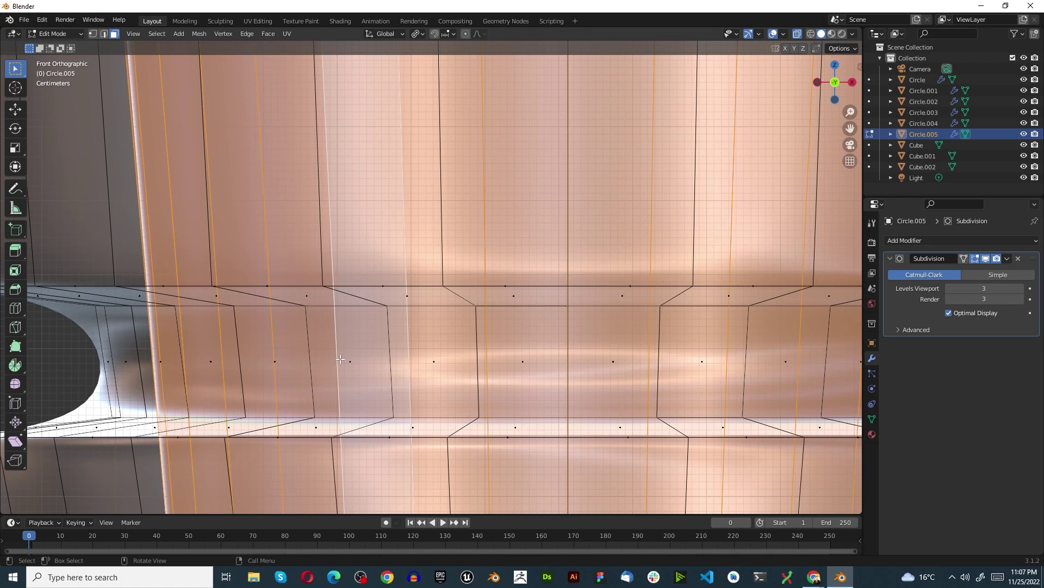
left_click(118, 362, "alt")
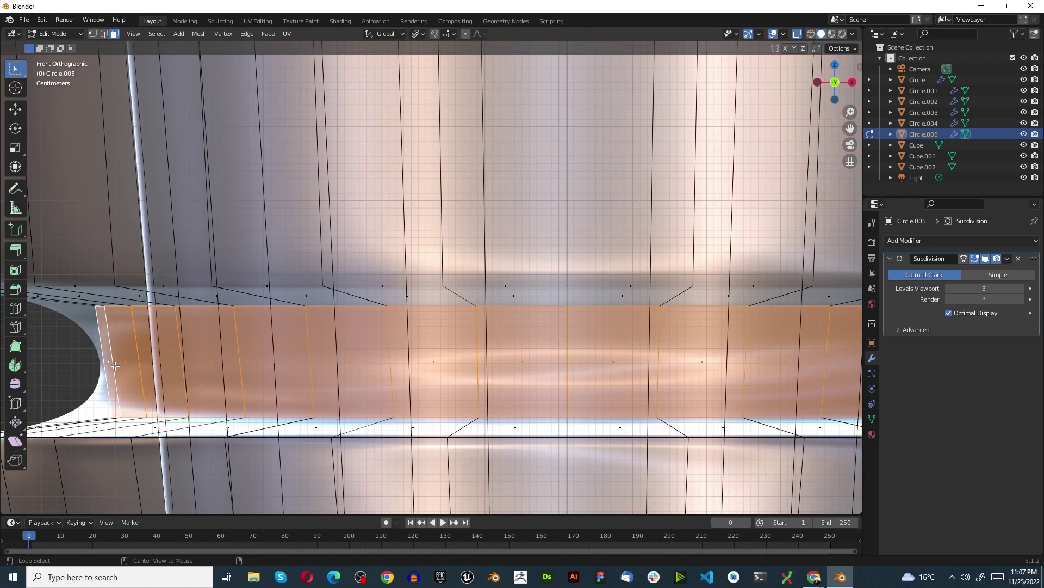
scroll(167, 360, "down", 4)
scroll(167, 361, "up", 4)
right_click(167, 363)
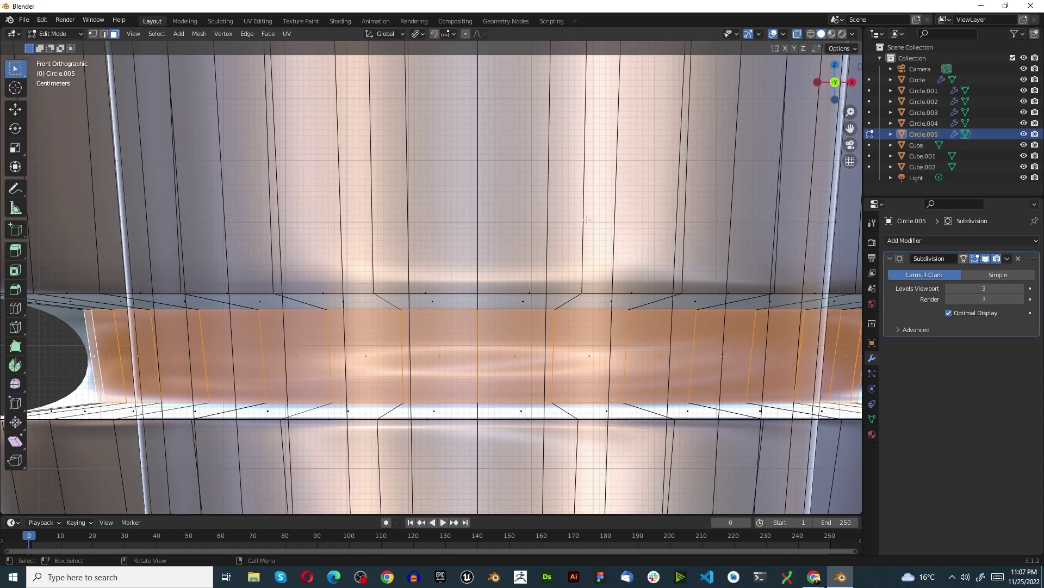
key("2")
right_click(359, 174)
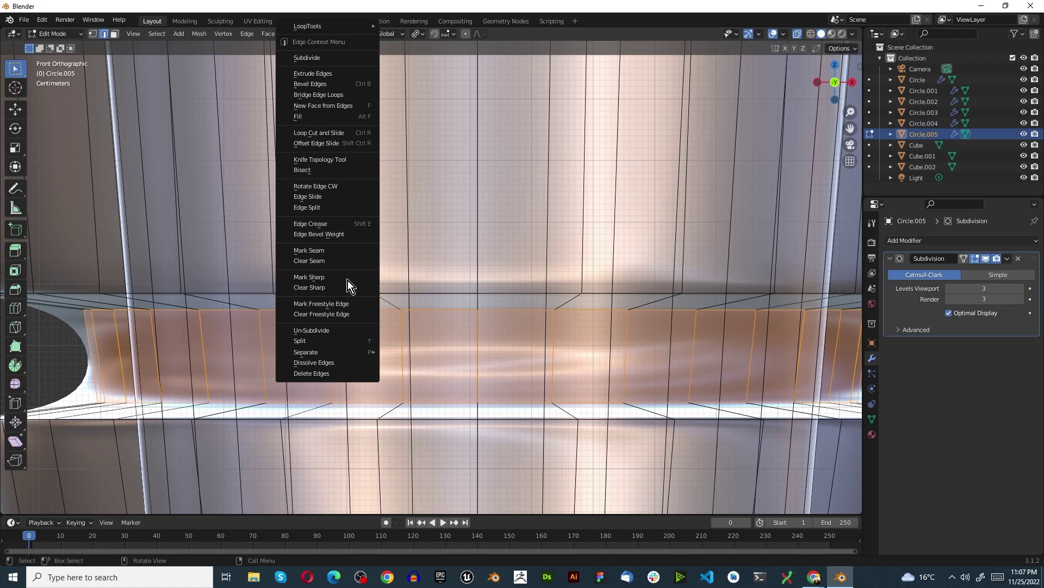
left_click(328, 278)
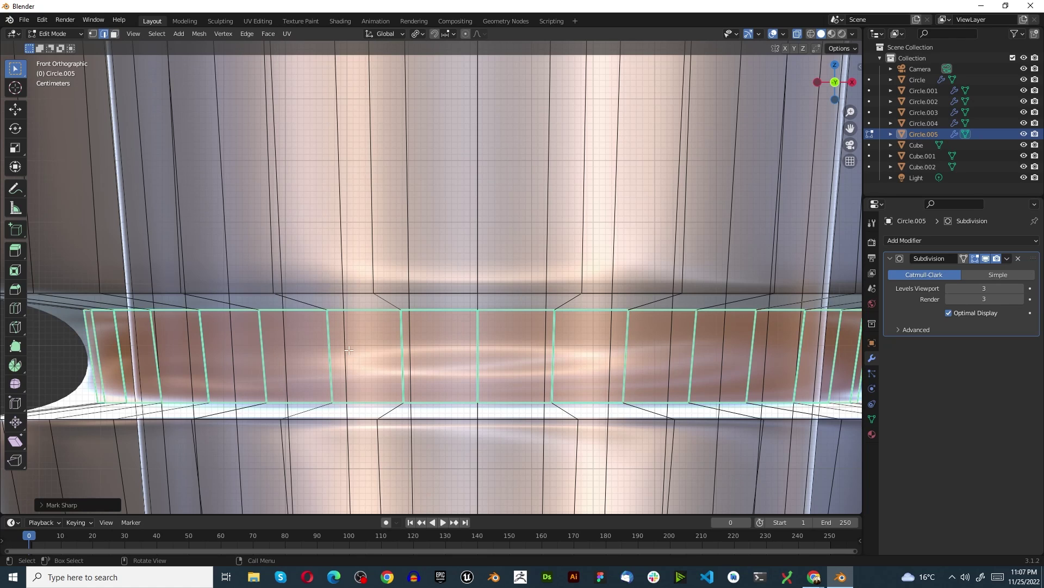
scroll(359, 352, "down", 3)
scroll(401, 350, "up", 2)
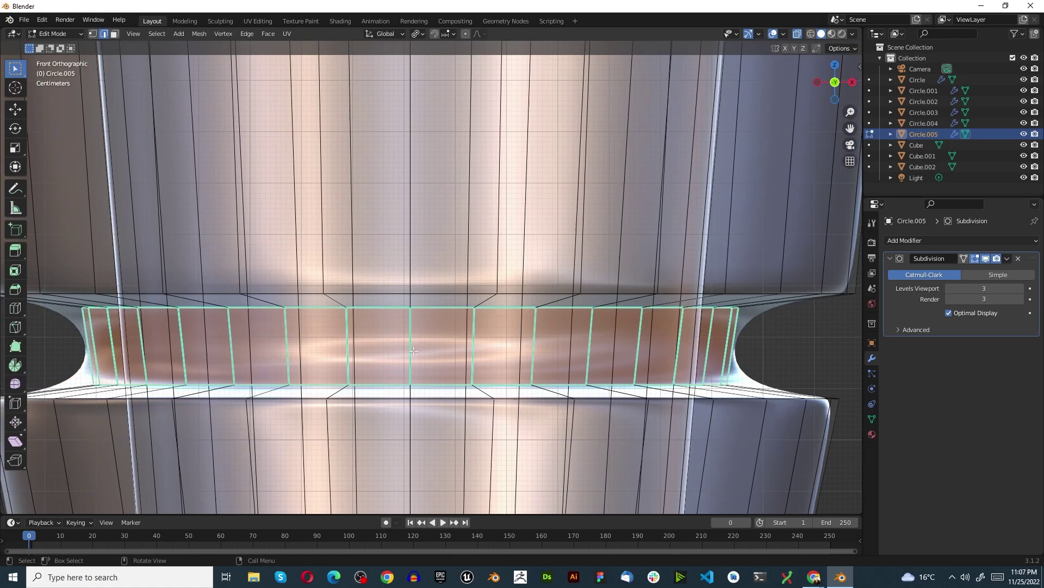
Return to Object Mode and turn off X-ray to check the handle's lower groove in solid view
key("Tab")
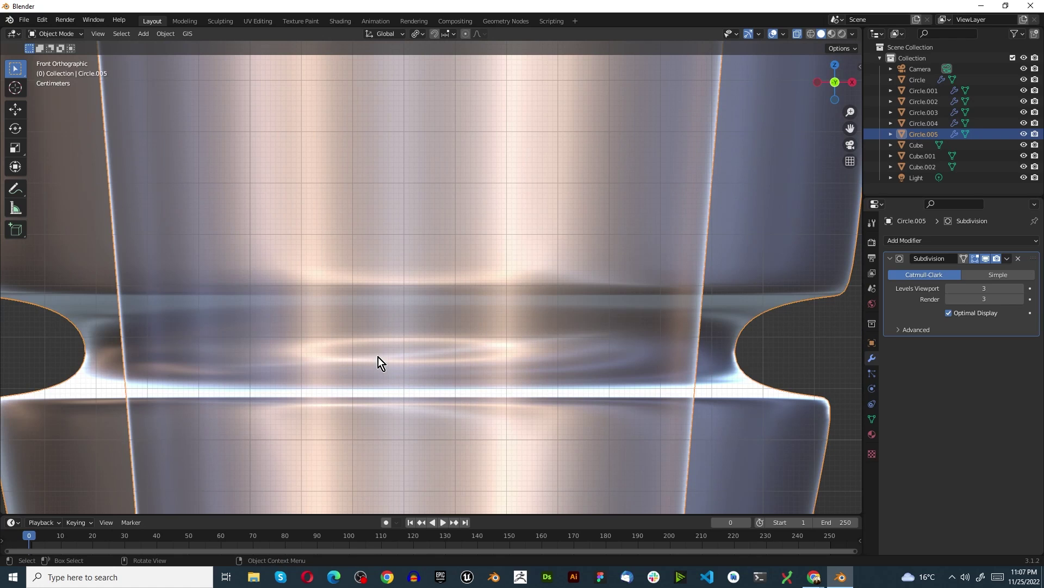
scroll(449, 251, "down", 4)
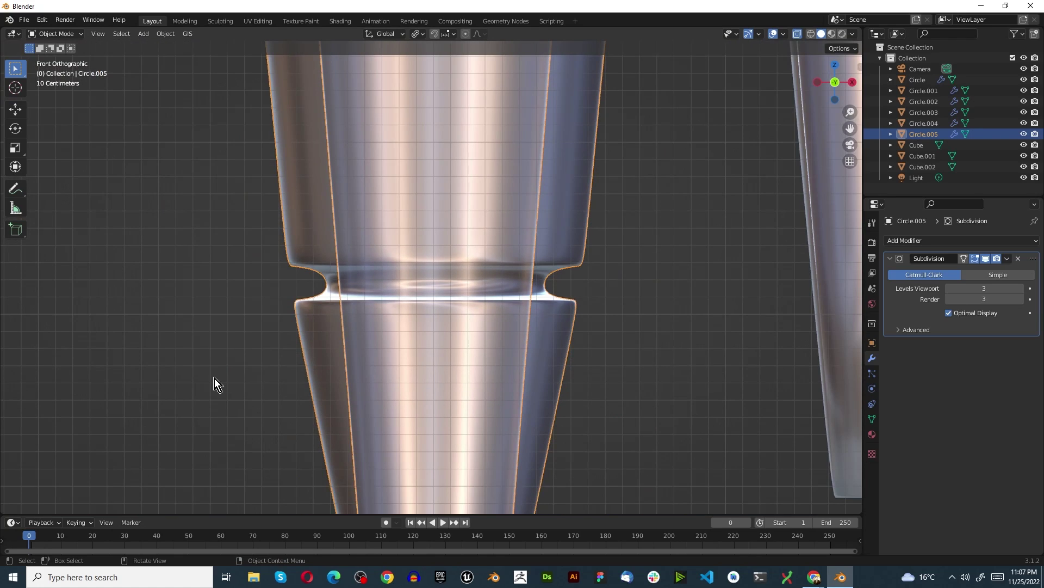
left_click(442, 184)
scroll(481, 234, "down", 3)
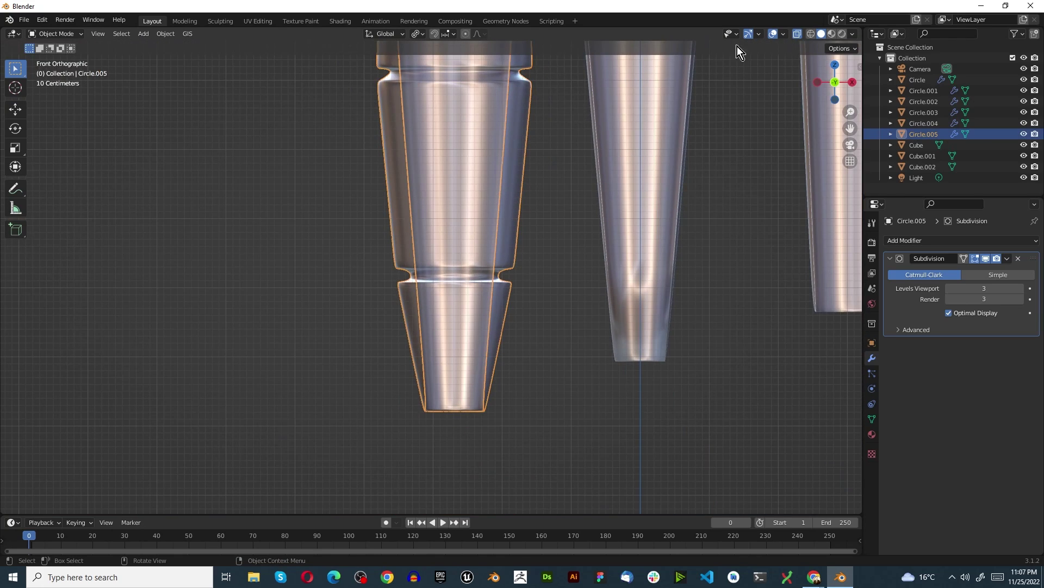
left_click(794, 35)
scroll(458, 253, "up", 5)
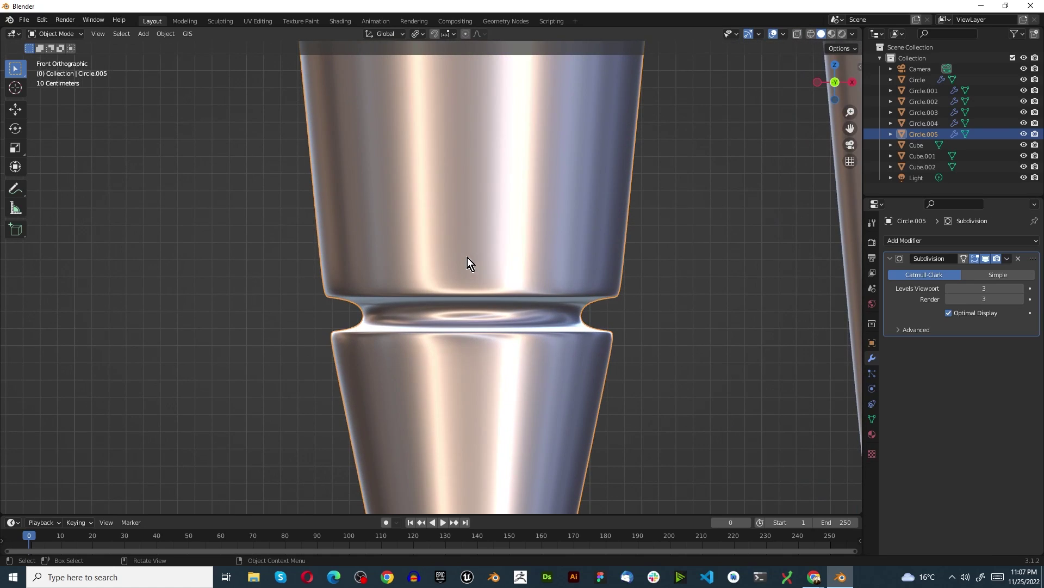
Try an Edge Split modifier with an 80° edge angle on the grooved handle
left_click(910, 241)
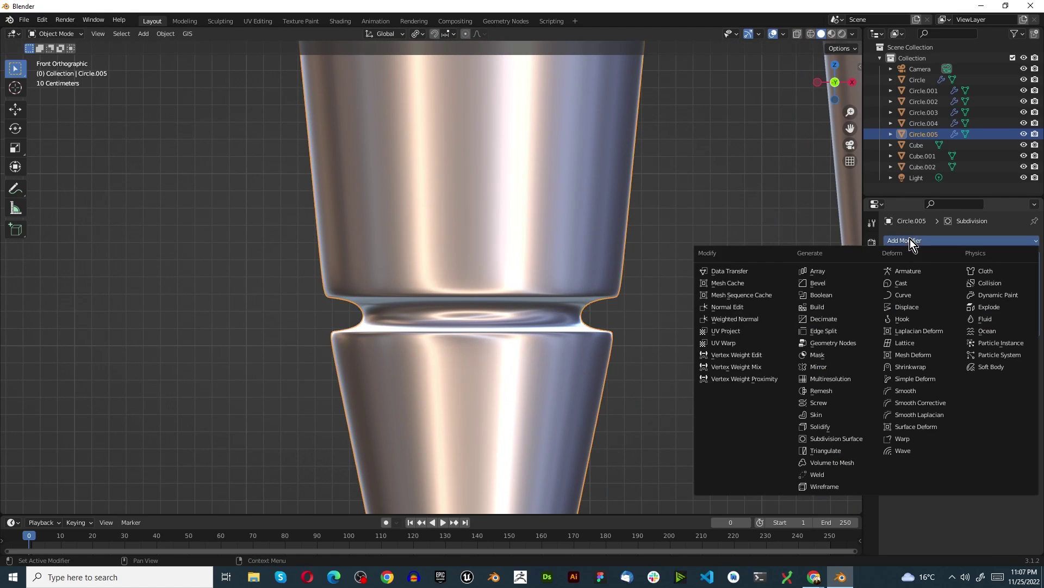
left_click(840, 331)
scroll(664, 334, "up", 2)
mouse_move(977, 360)
left_mouse_down()
mouse_move(947, 360)
mouse_move(997, 360)
left_mouse_up()
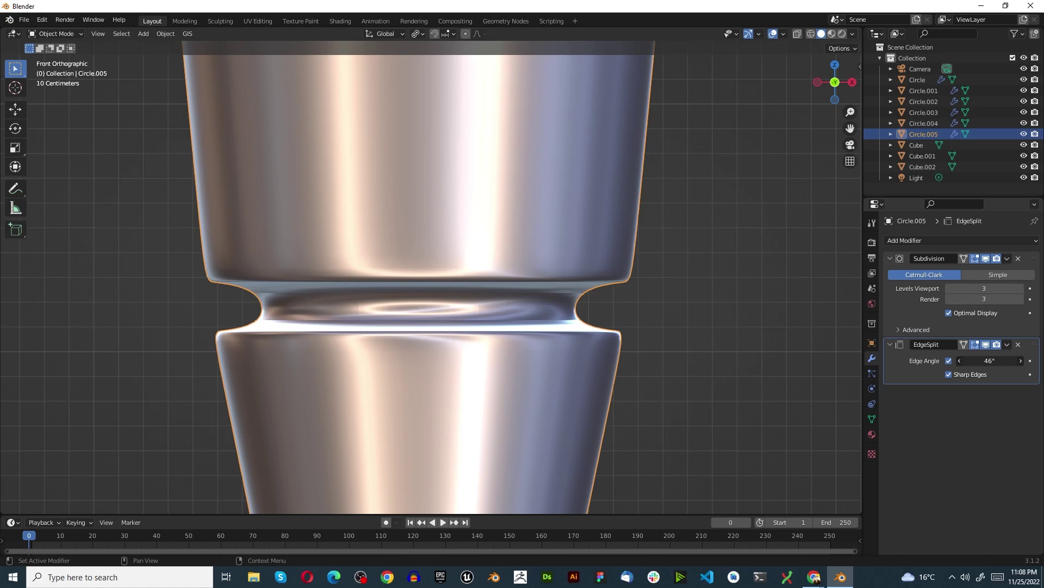
double_click(997, 360)
type("80")
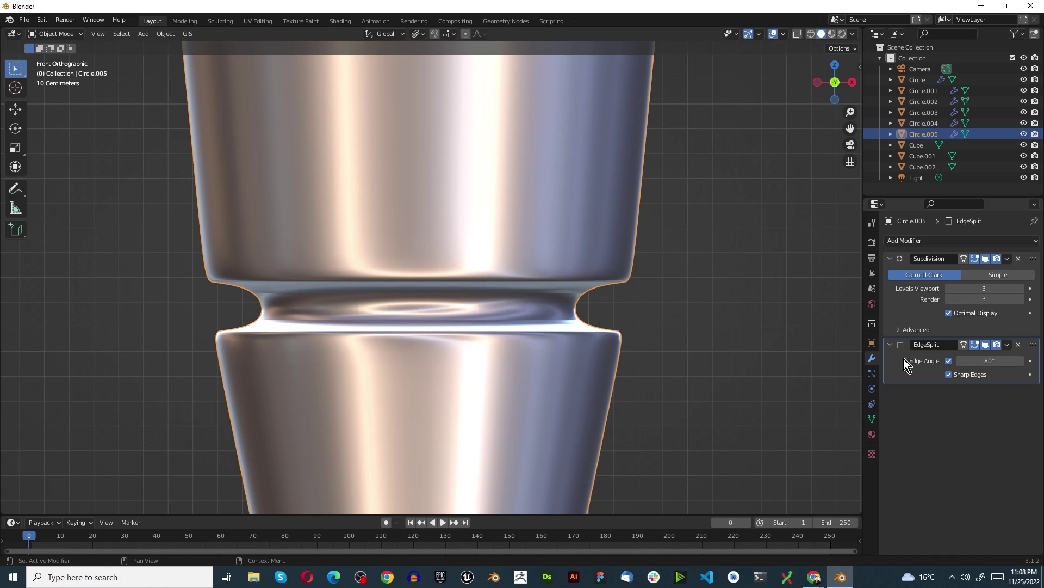
left_click(756, 369)
scroll(415, 312, "up", 2)
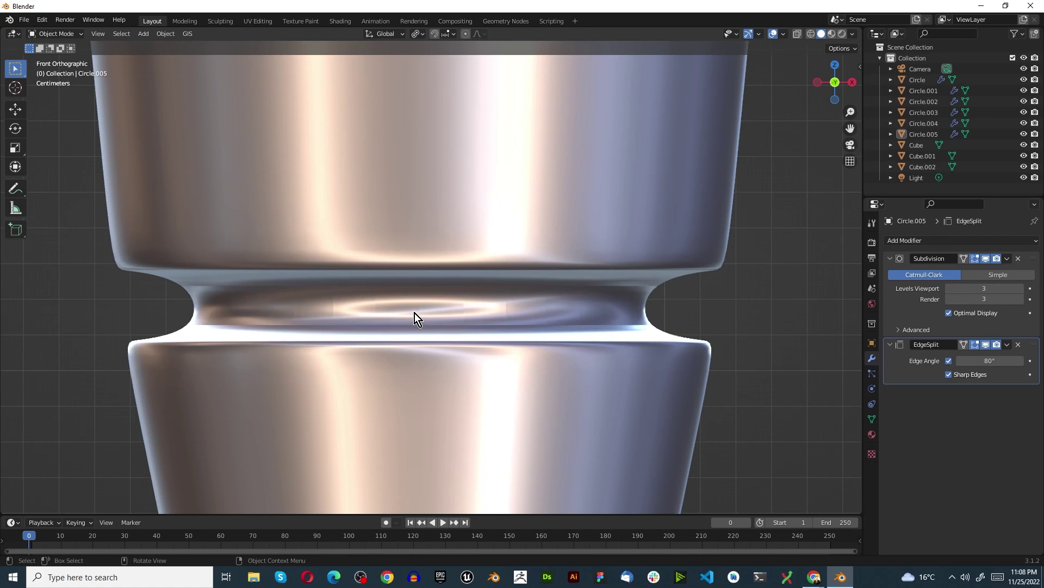
Add two edge loops to the lower groove's inner wall, one near its lower edge and one near its upper edge
left_click(415, 313)
key("Tab")
scroll(370, 307, "up", 3)
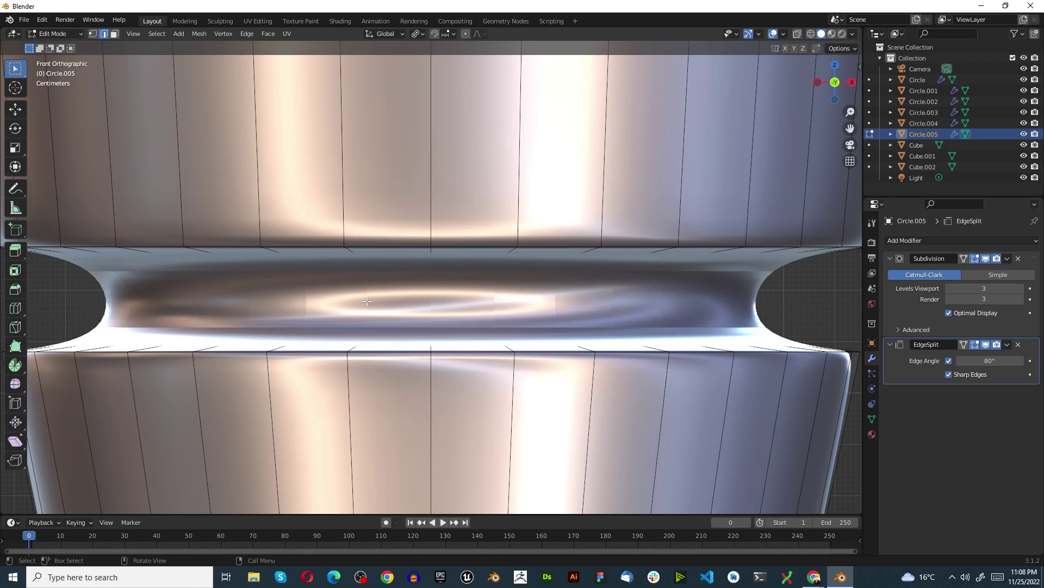
key("ctrl+r")
left_click(275, 343)
left_click(323, 324)
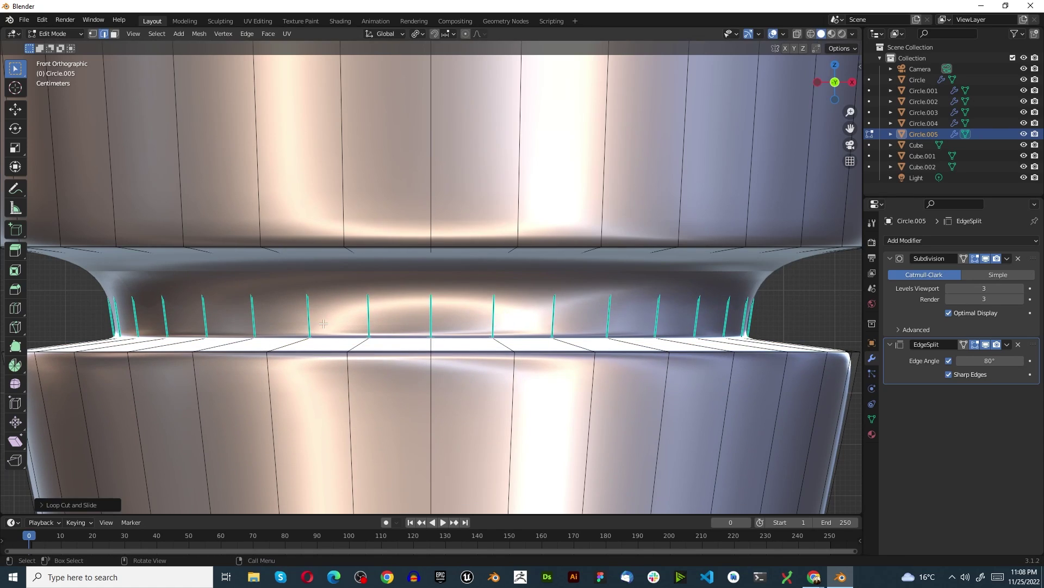
key("ctrl+r")
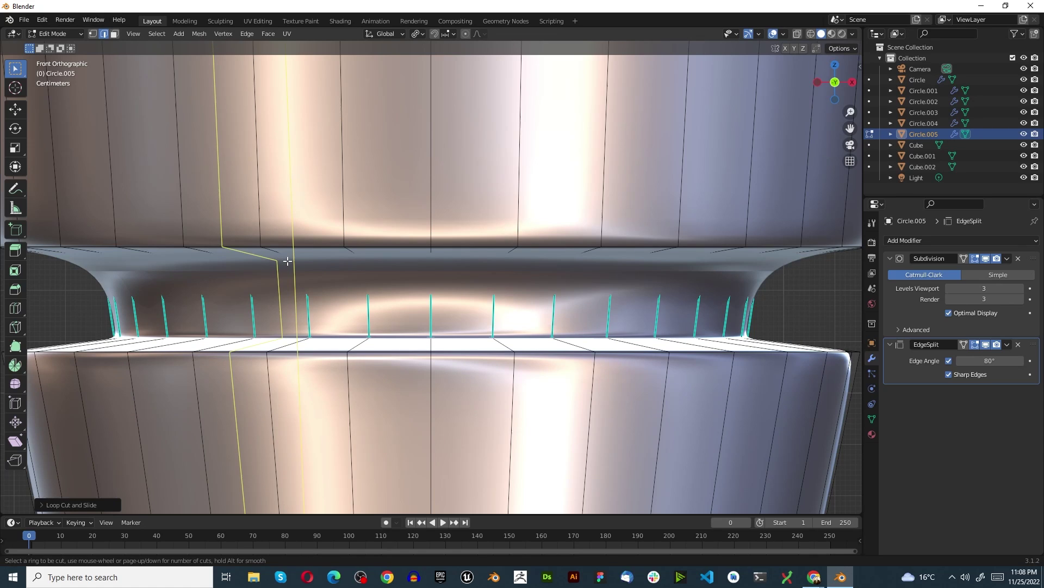
left_click(284, 257)
left_click(309, 281)
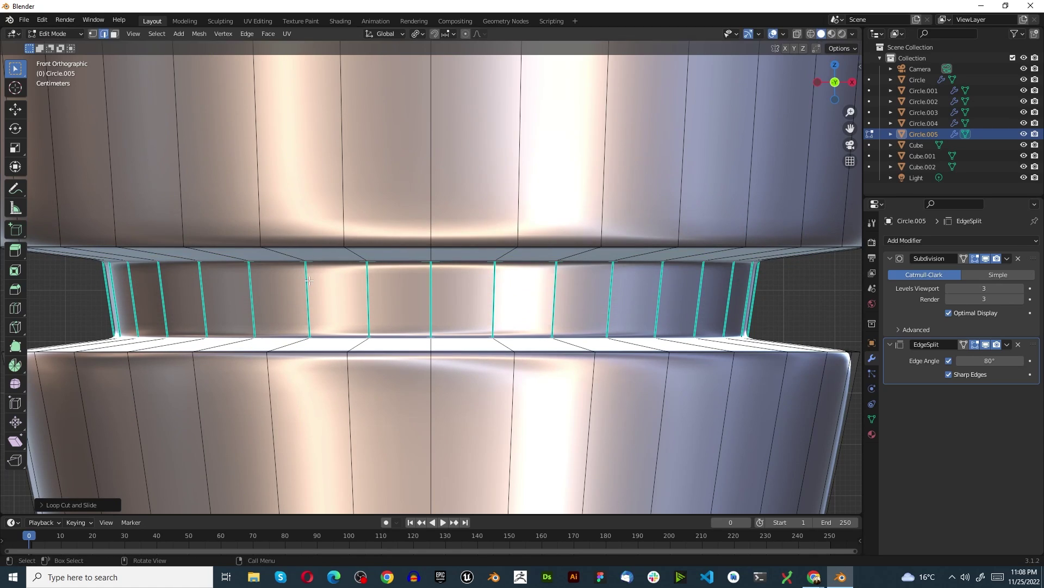
key("Tab")
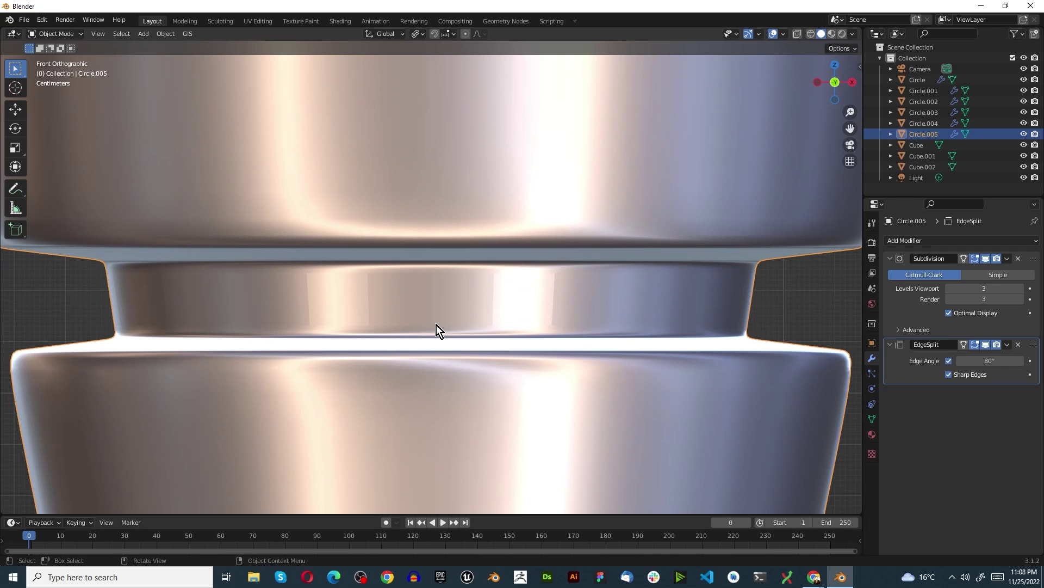
Remove the Edge Split modifier from the handle
left_click(1018, 345)
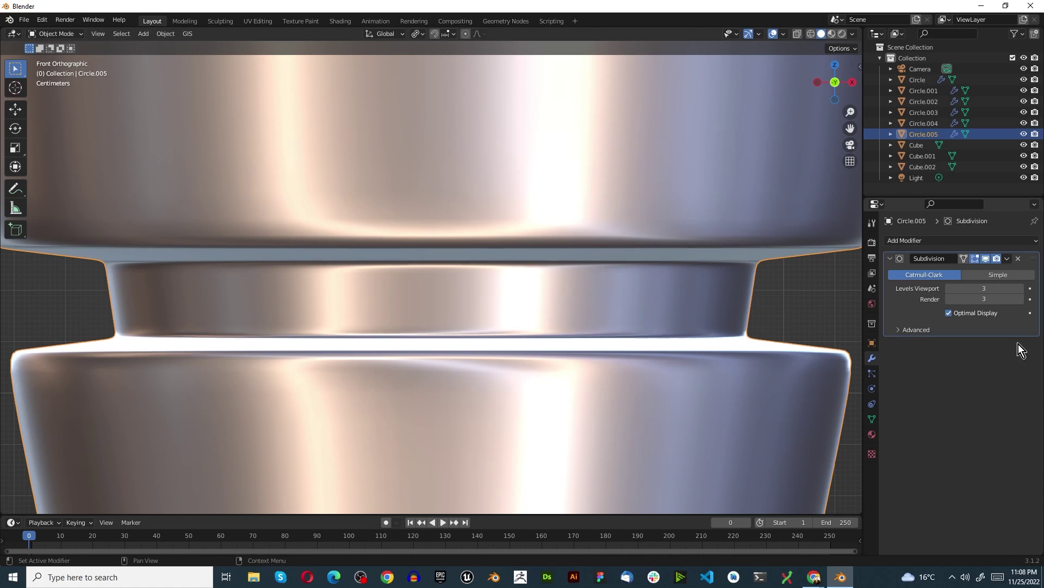
scroll(492, 306, "down", 3)
middle_click_drag(492, 305, 478, 354)
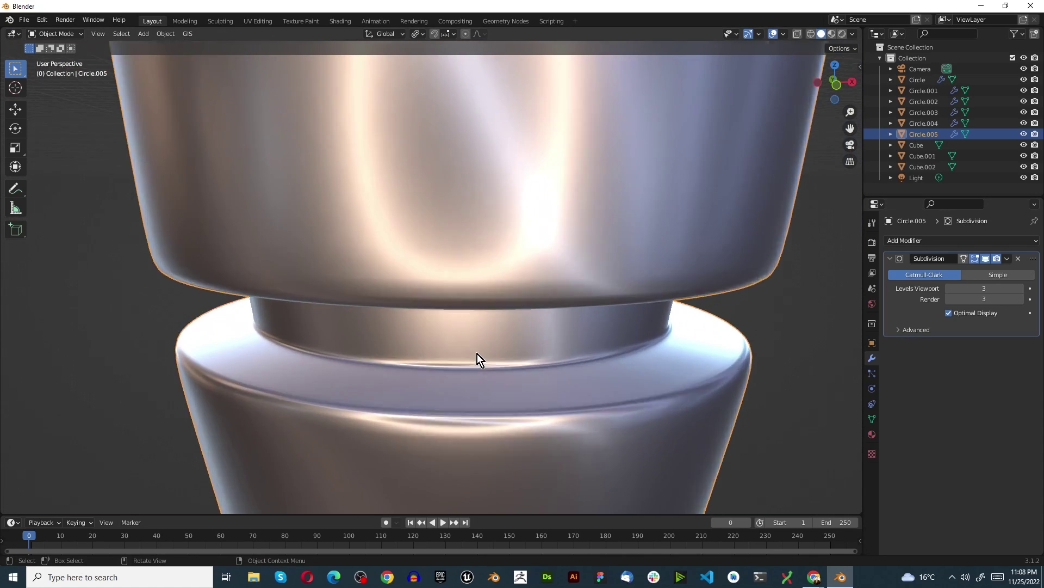
Add two more edge loops to the lower groove's inner wall, slid tight against its lower and upper edges
scroll(451, 360, "up", 5)
key("Tab")
key("ctrl+r")
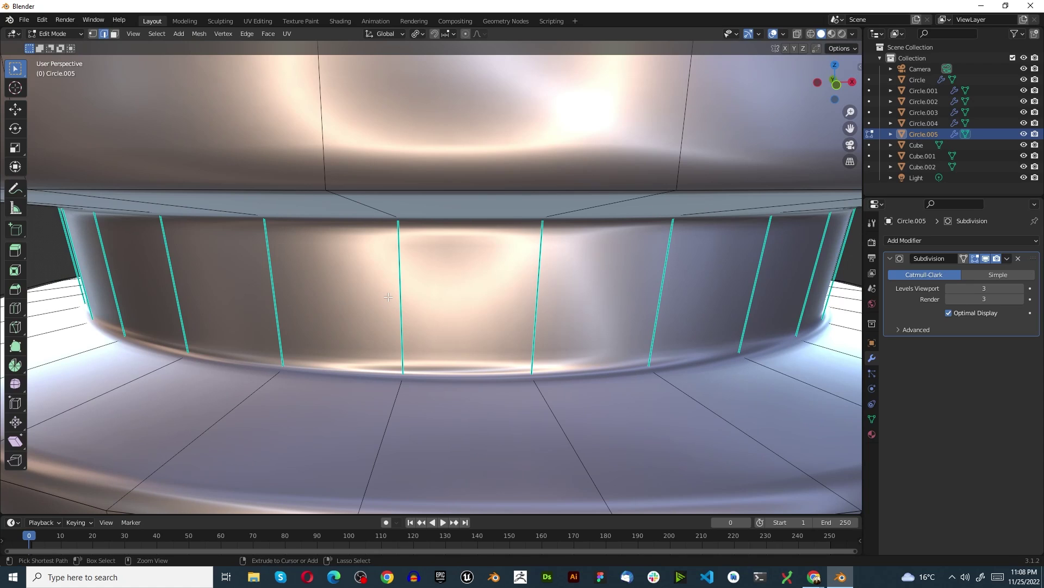
left_click(388, 319)
left_click(389, 389)
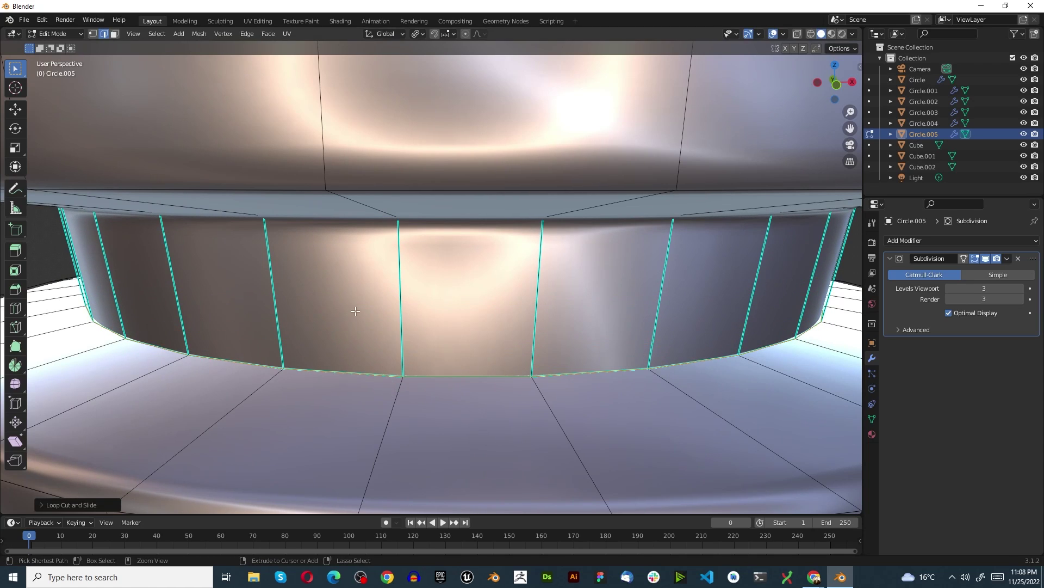
key("ctrl+r")
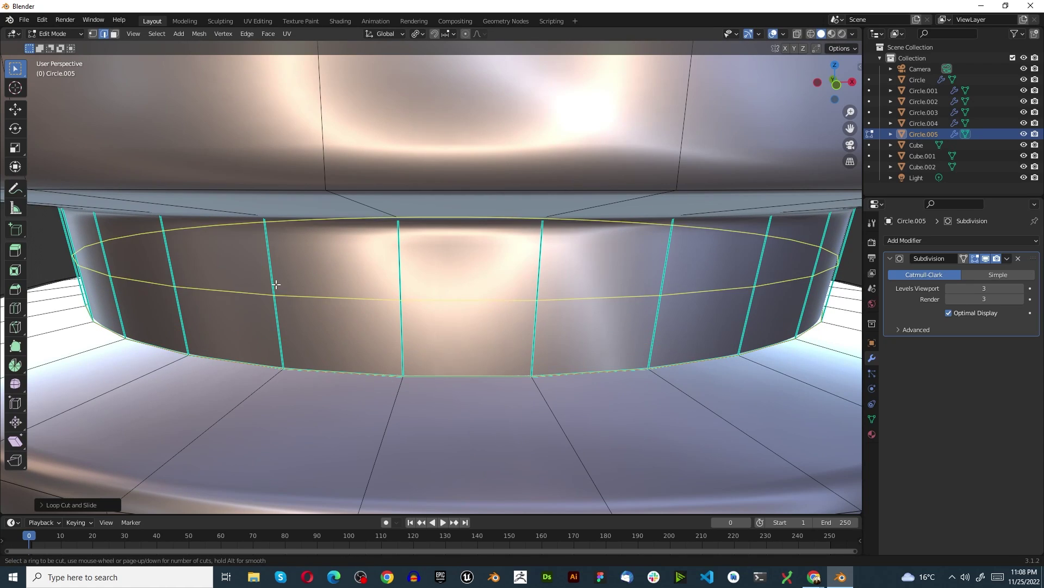
left_click(273, 280)
left_click(272, 197)
key("Tab")
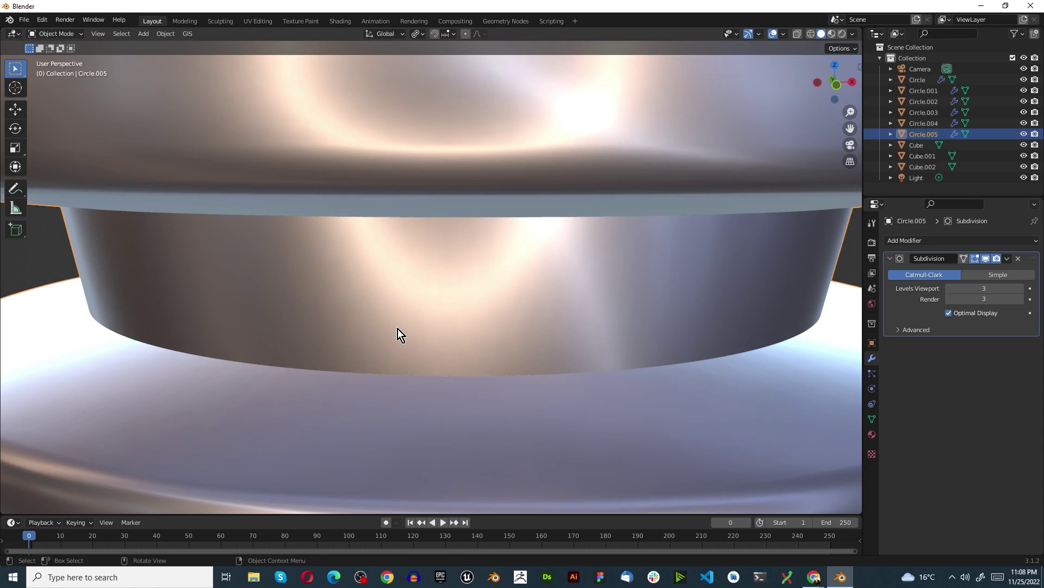
Add supporting edge loops to the handle's middle section above the lower groove and to the tapered tip
scroll(400, 332, "down", 6)
scroll(359, 322, "down", 2)
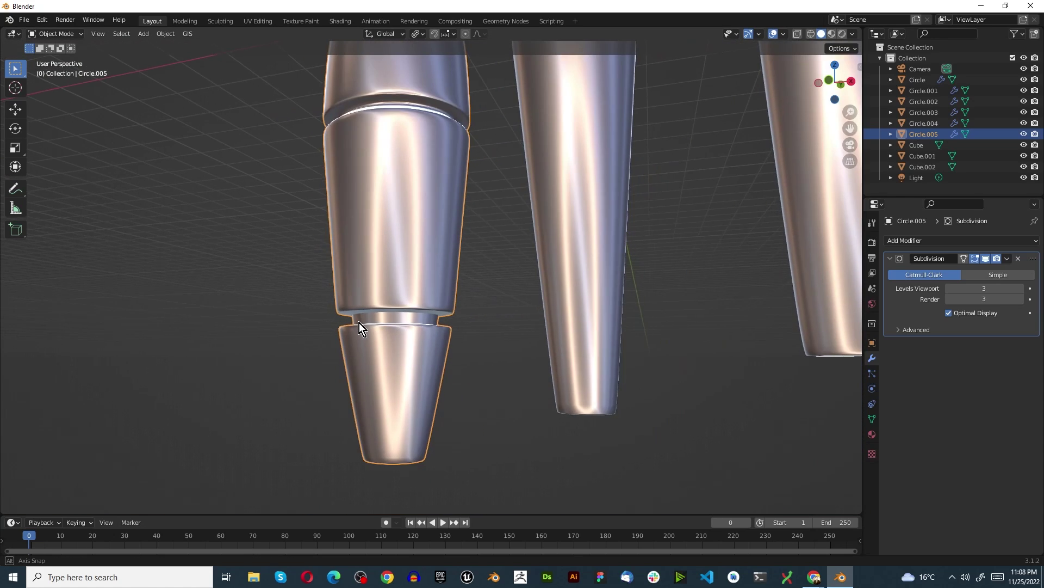
scroll(364, 315, "up", 8)
key("Tab")
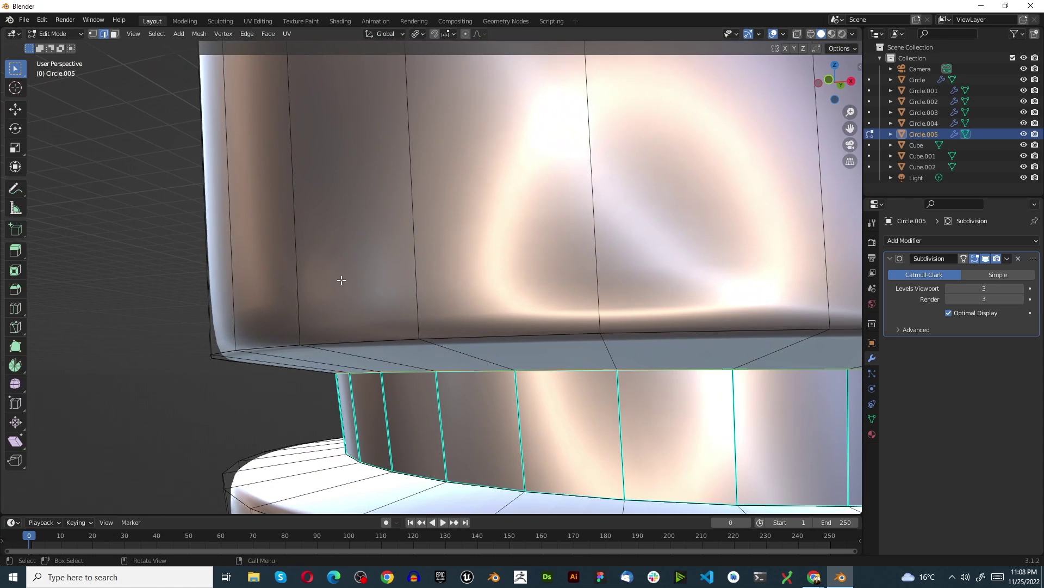
key("ctrl+r")
scroll(302, 289, "down", 8)
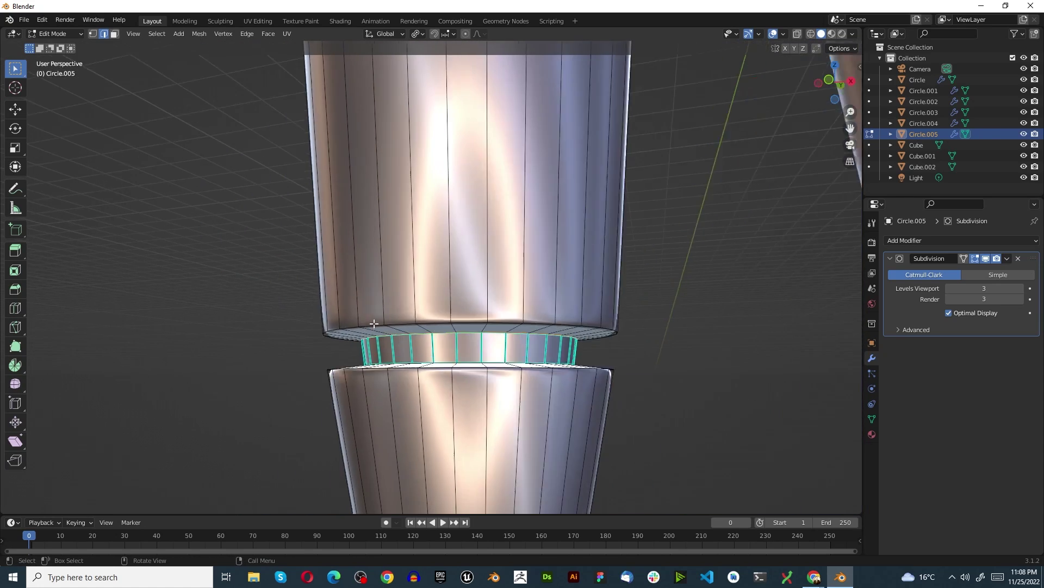
left_click(367, 234)
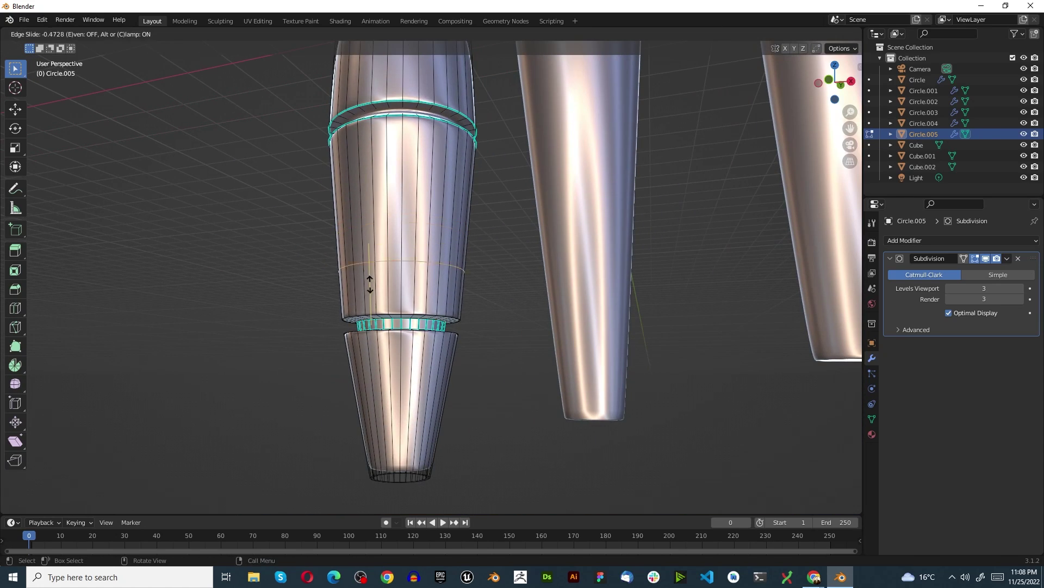
right_click(357, 369)
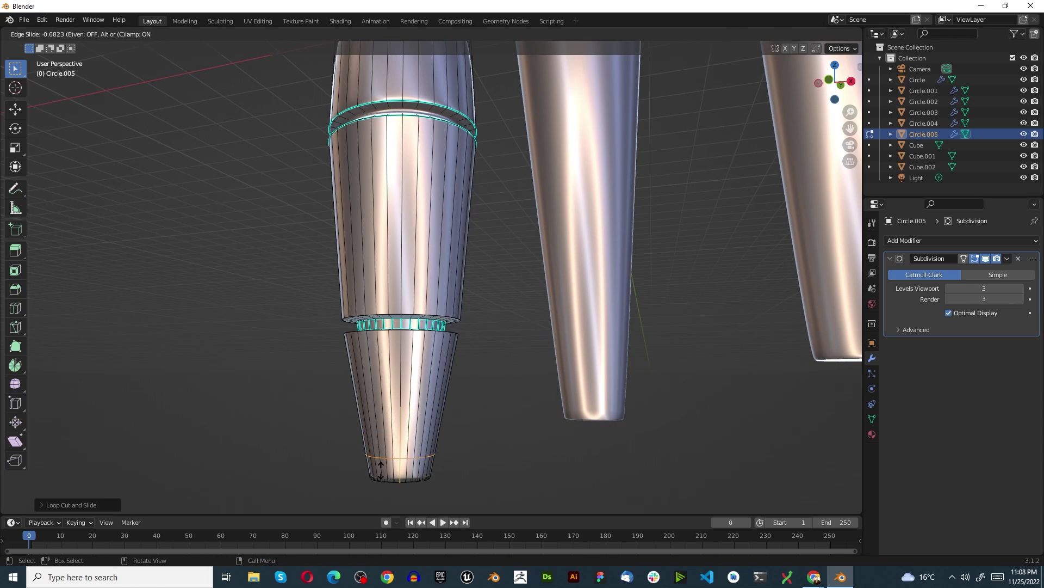
left_click(382, 454)
Add an edge loop around the handle's top section and slide it down against the upper groove's edge
middle_click_drag(355, 351, 428, 181)
scroll(428, 182, "up", 5)
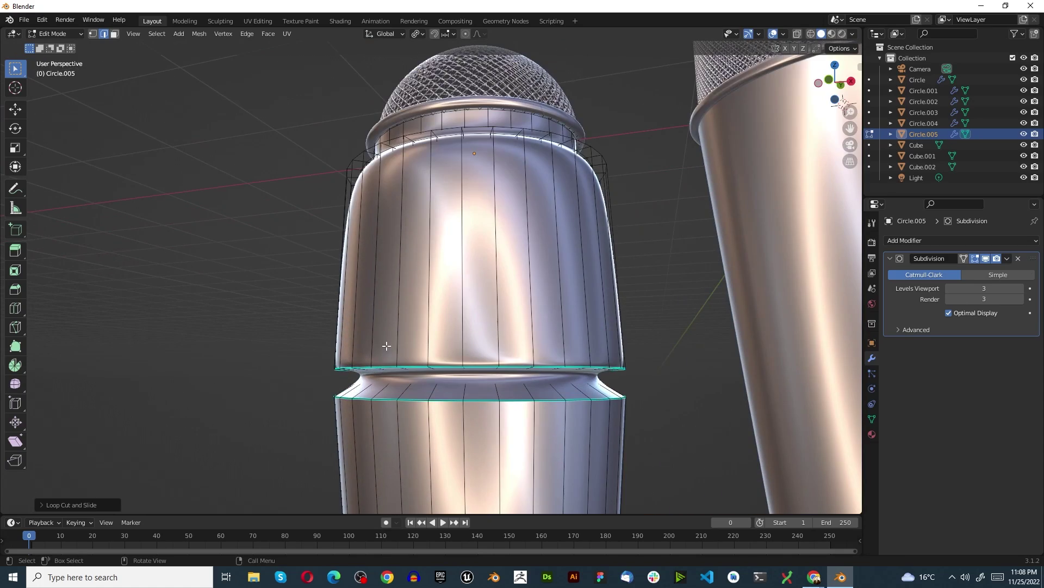
key("ctrl+r")
left_click(413, 247)
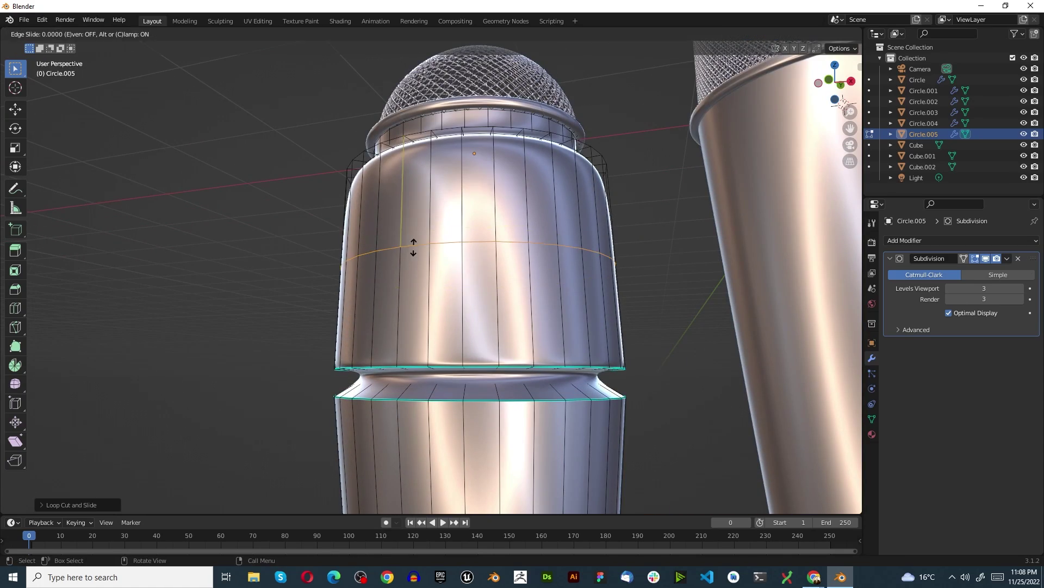
left_click(396, 373)
scroll(401, 263, "up", 5)
middle_click_drag(401, 263, 424, 246)
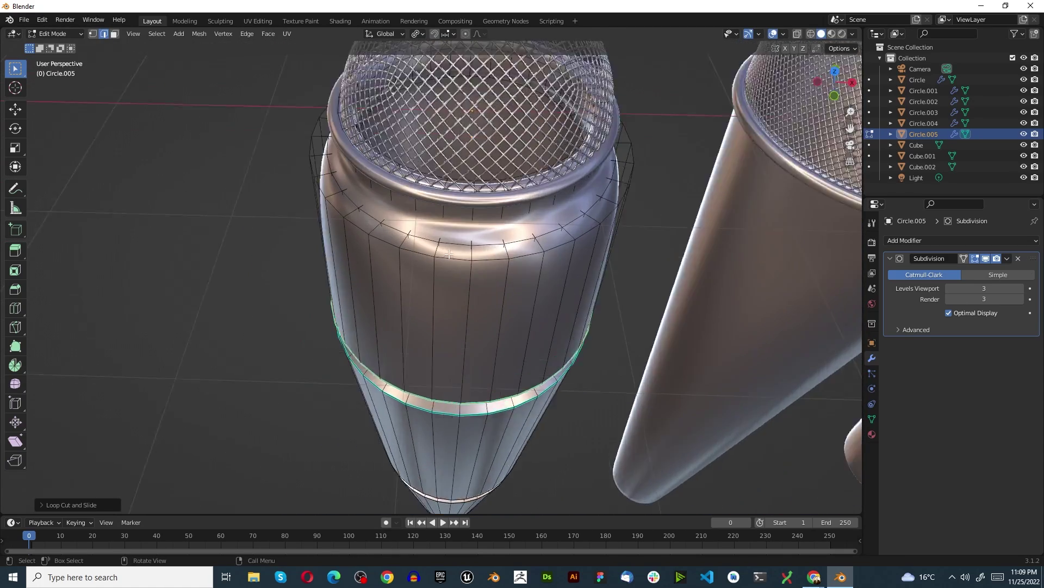
scroll(425, 246, "up", 2)
key("ctrl+r")
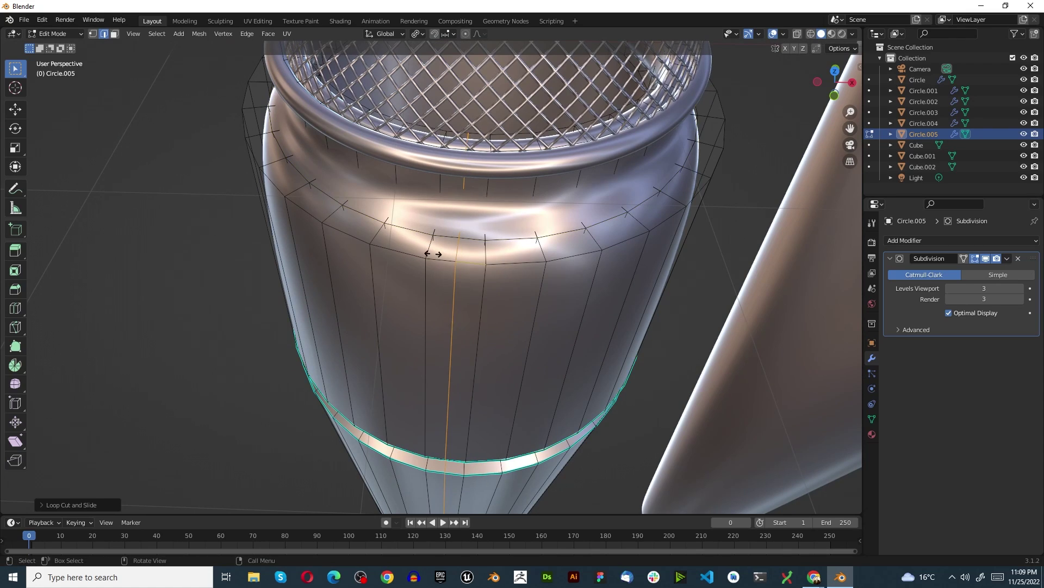
left_click(431, 251)
left_click(443, 286)
key("ctrl+z")
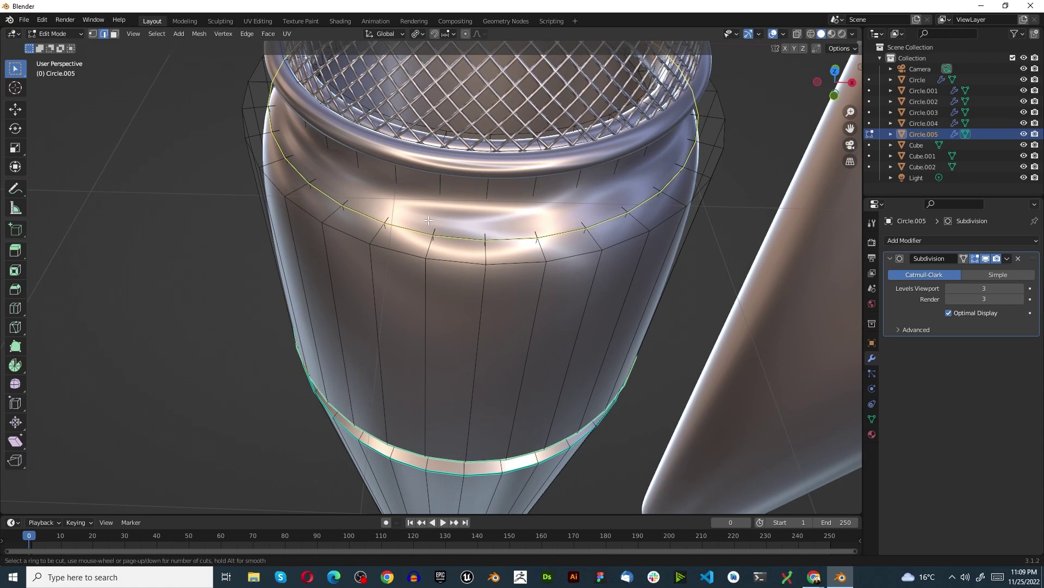
Add an edge loop on the neck slid down to the shoulder and another on the shoulder slid to its outer rim
key("ctrl+r")
left_click(442, 193)
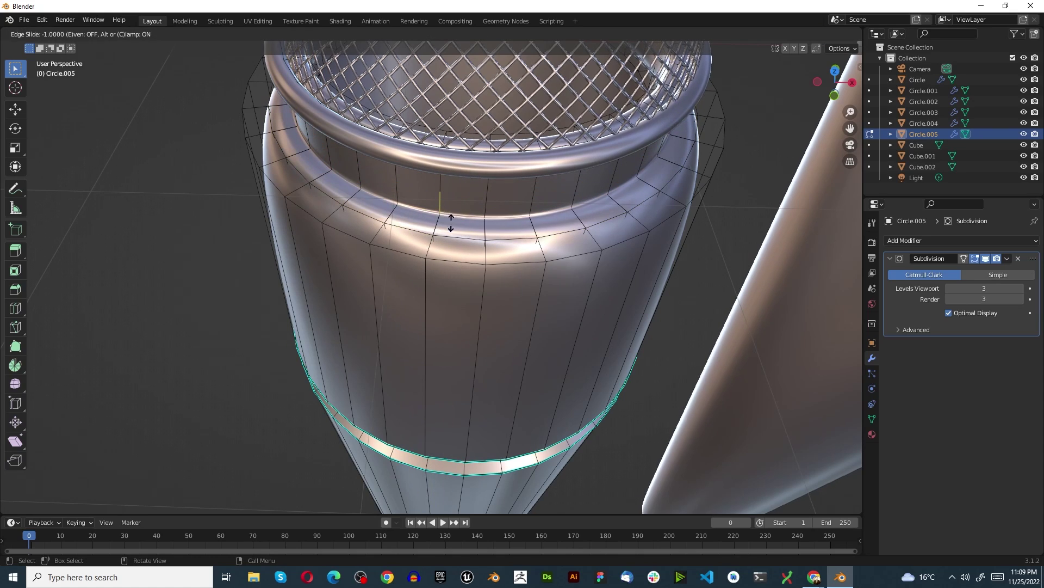
left_click(419, 224)
key("ctrl+r")
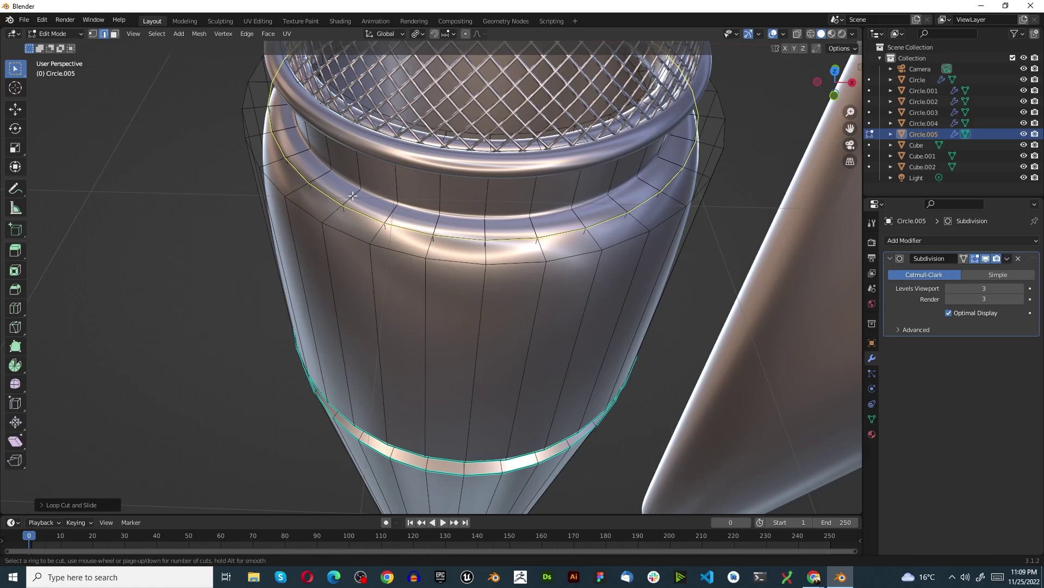
left_click(381, 226)
left_click(310, 244)
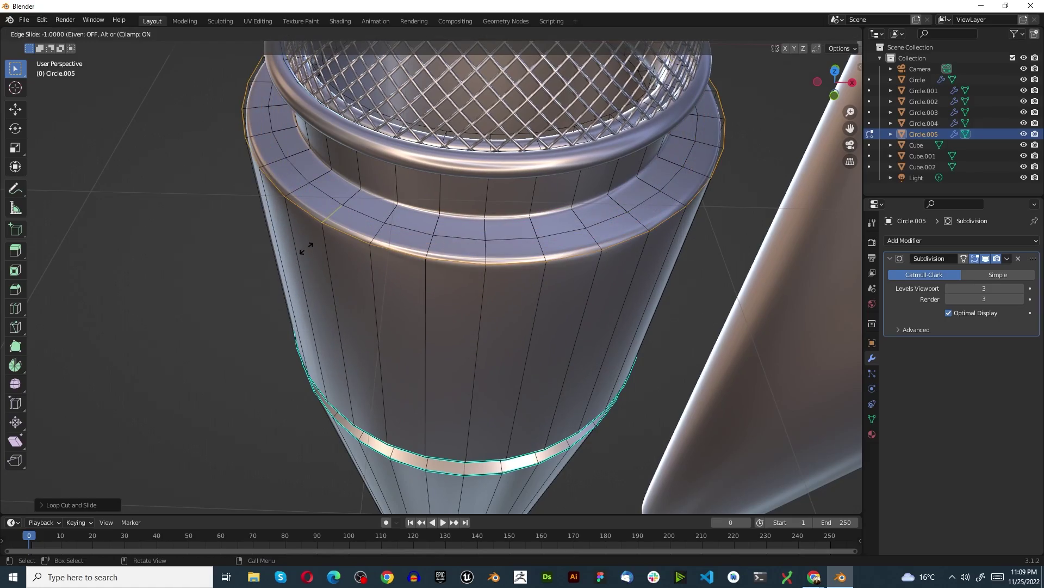
Return to Object Mode and examine all three microphones from several angles and distances
key("Tab")
scroll(504, 282, "down", 4)
middle_click_drag(504, 283, 465, 250)
scroll(464, 250, "down", 6)
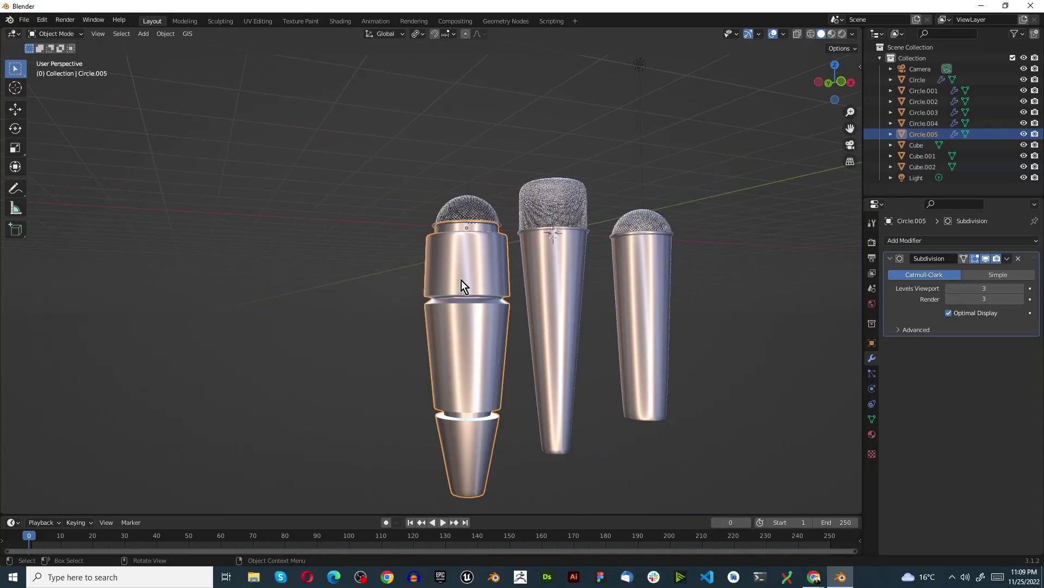
scroll(553, 226, "up", 4)
middle_click_drag(552, 227, 634, 270)
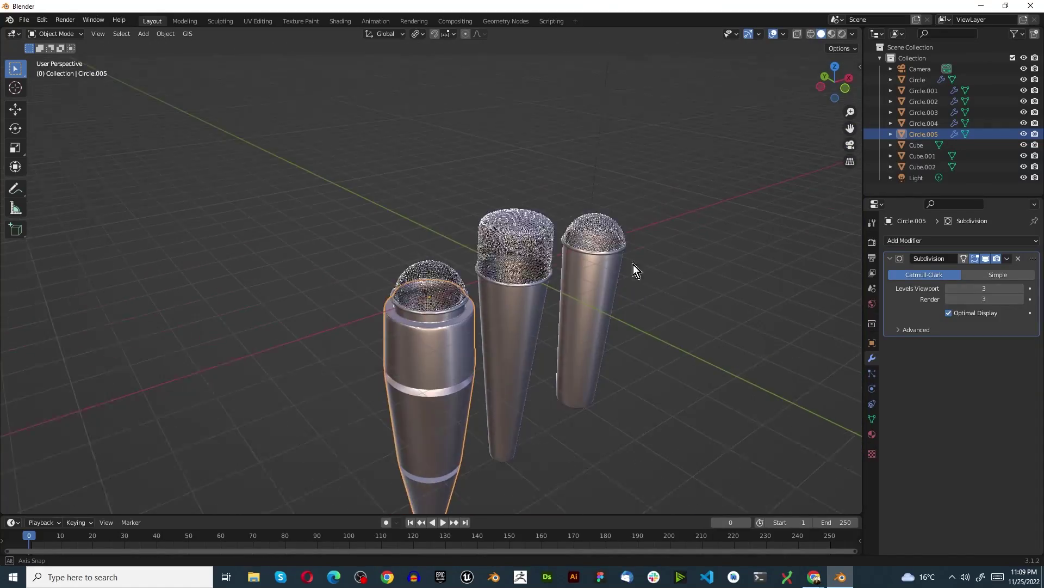
scroll(582, 296, "up", 2)
middle_click_drag(583, 296, 554, 291)
scroll(554, 285, "down", 3)
scroll(533, 295, "up", 6)
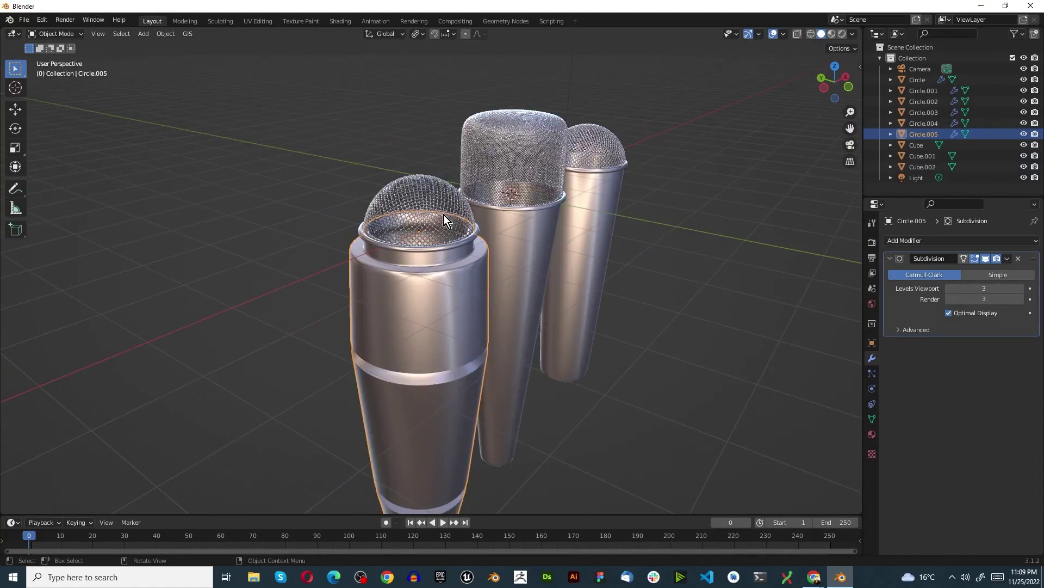
scroll(520, 253, "down", 3)
middle_click_drag(520, 230, 591, 226)
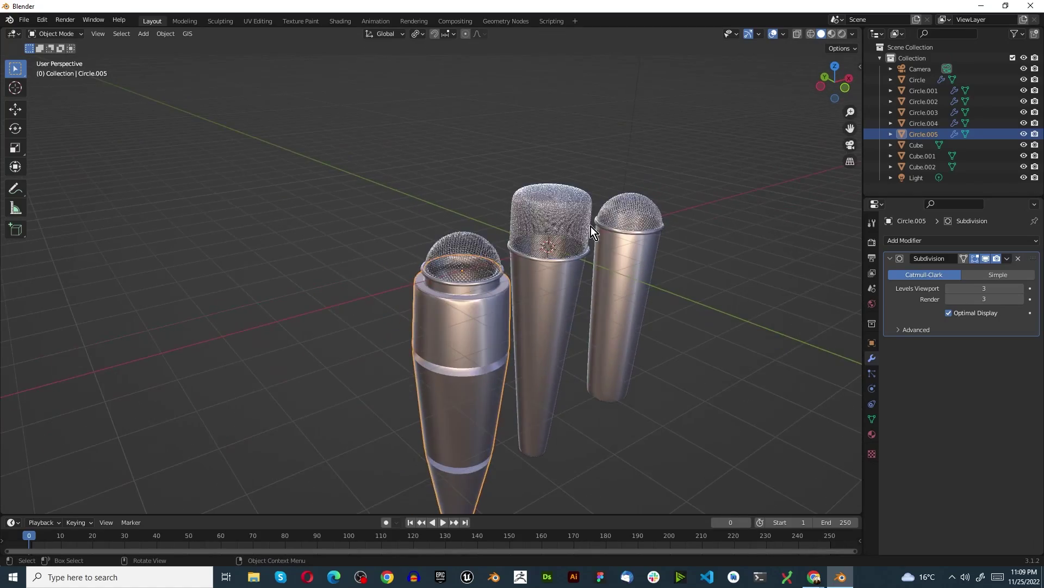
scroll(591, 227, "up", 5)
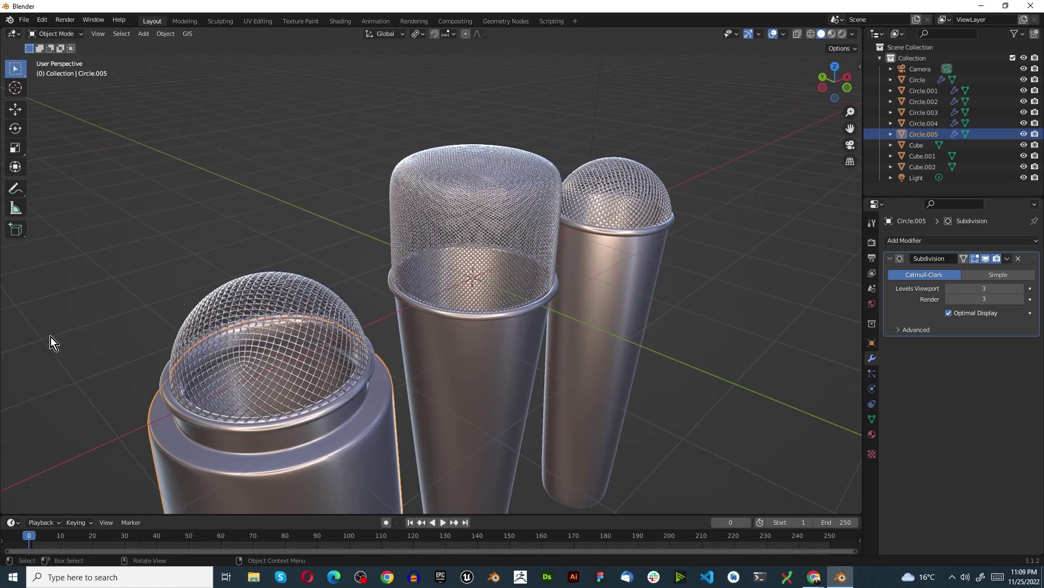